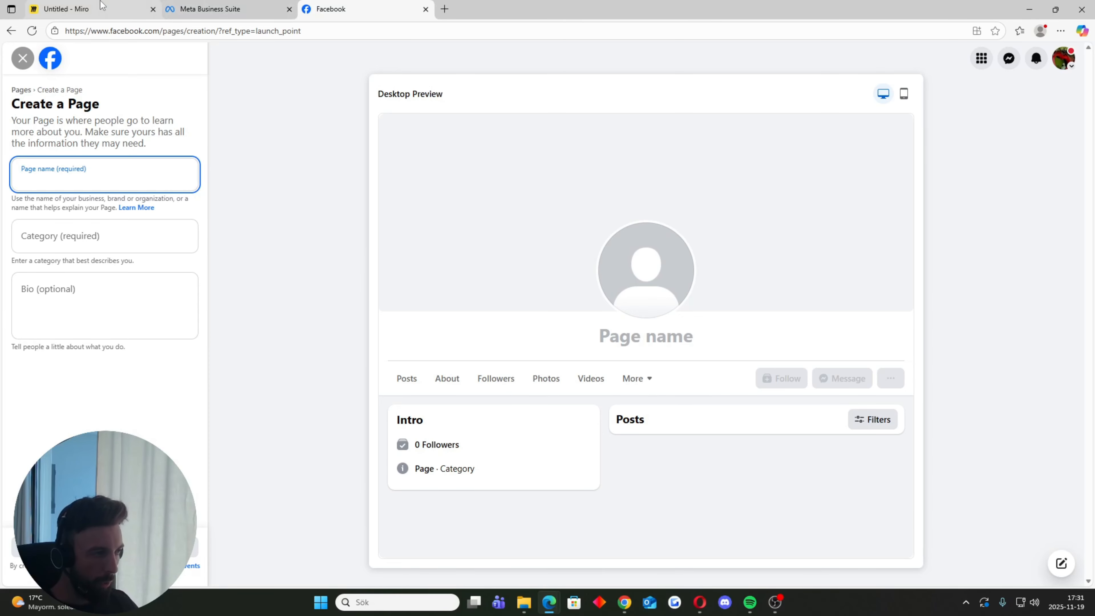
- Leave the page creation form and switch to the Miro board to review the Facebook page and Pixel stages
left_click(24, 66)
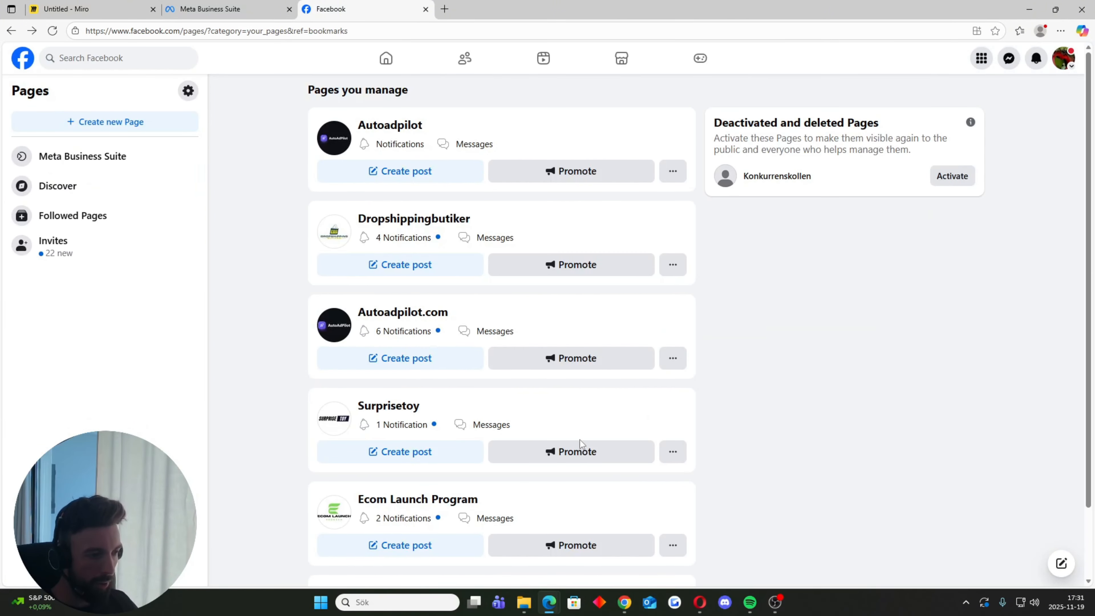
left_click(114, 7)
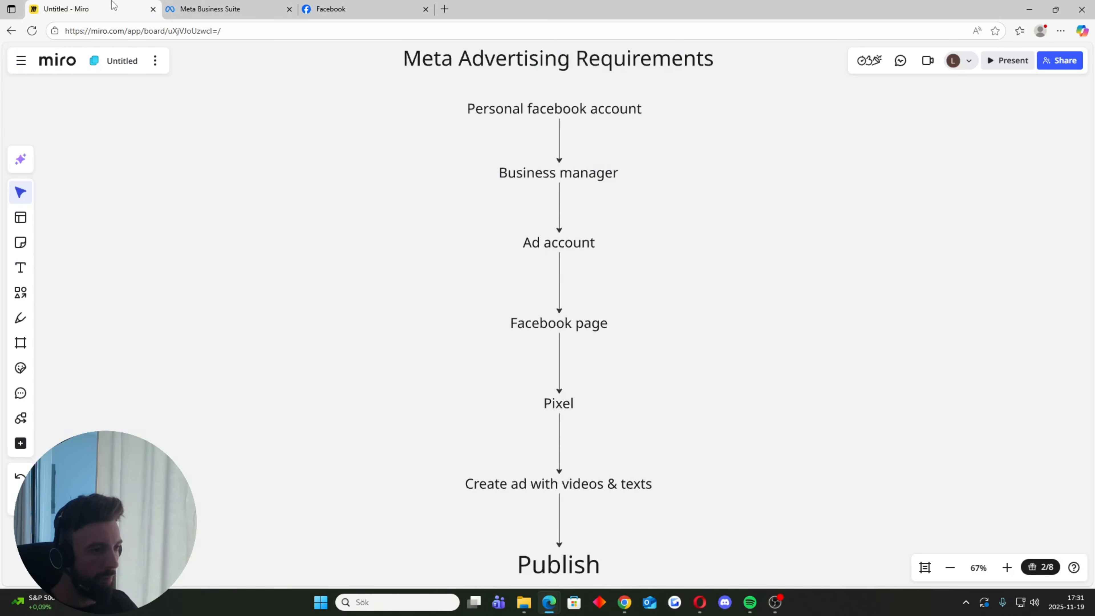
left_click(548, 326)
left_click(415, 375)
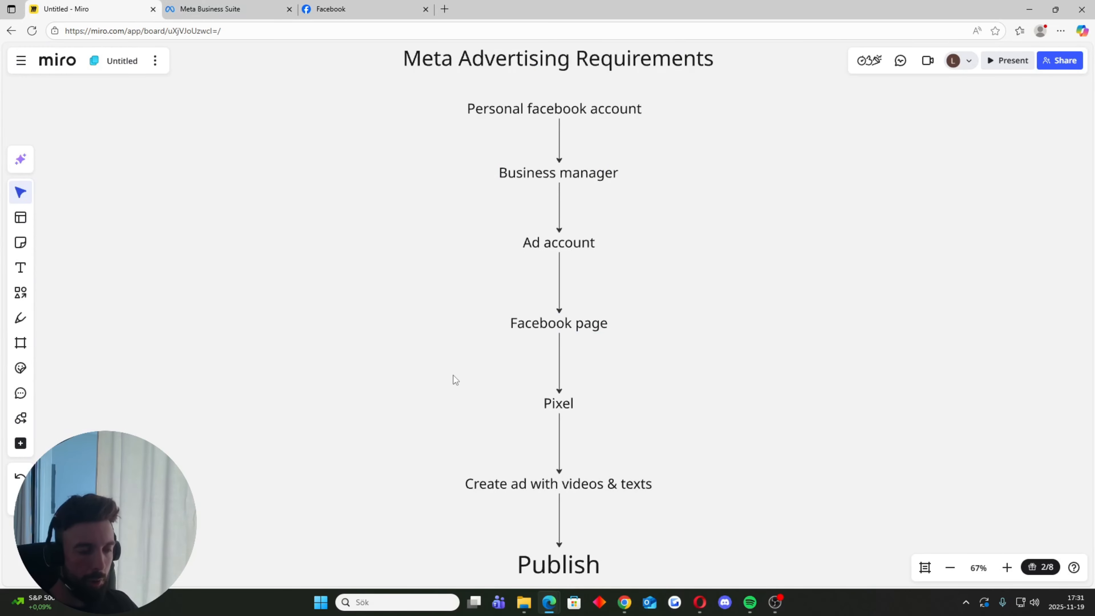
left_click(551, 408)
left_click(362, 425)
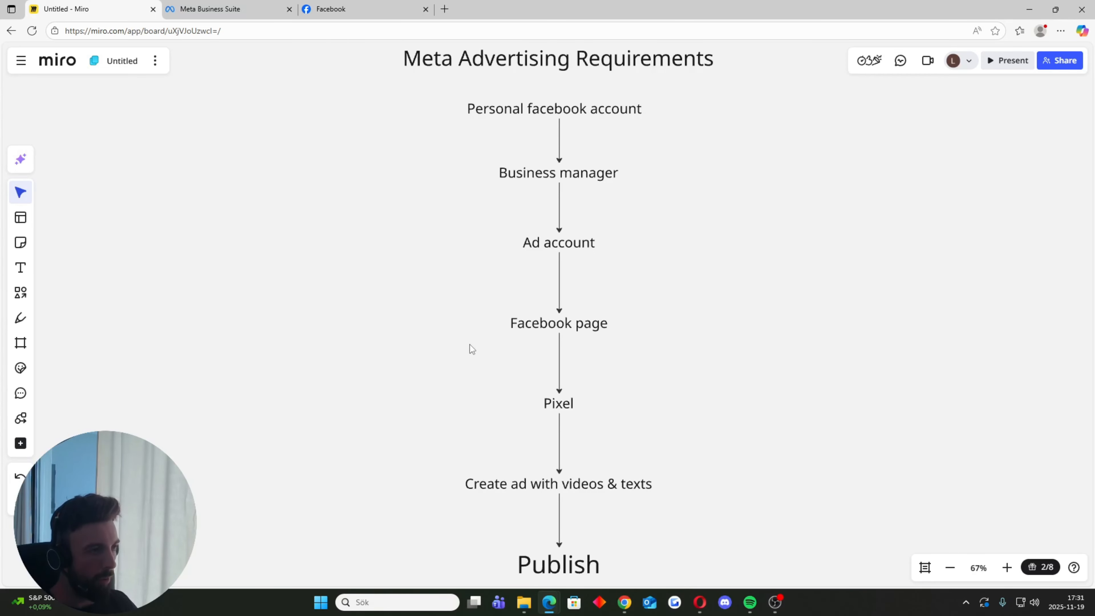
- Switch to Meta Business Suite and open the full Datasets & pixels list under the data sources, without any dataset details showing
left_click(231, 5)
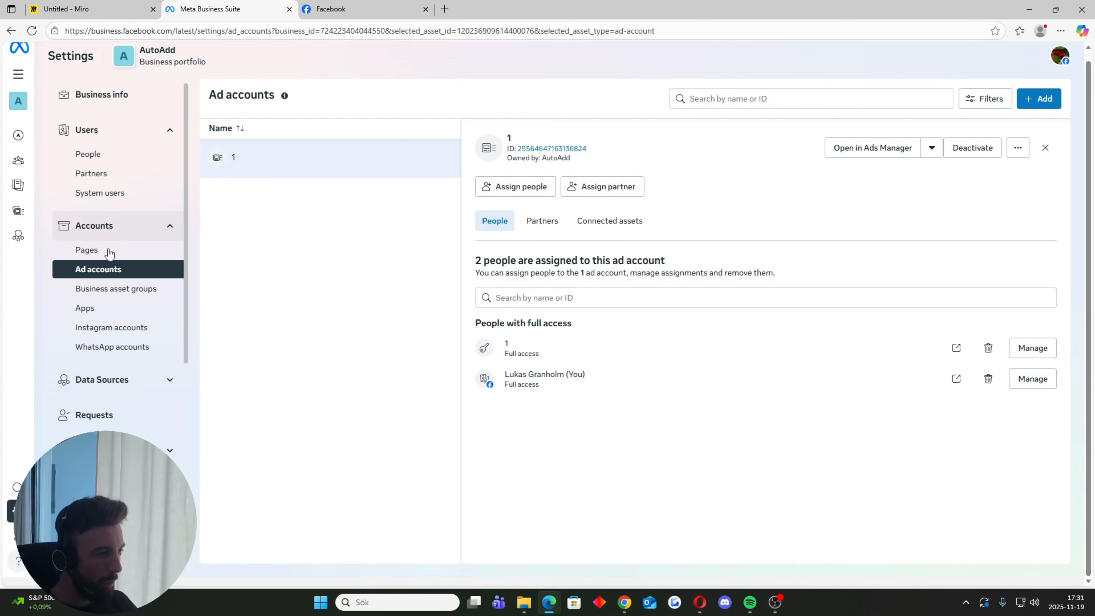
left_click(133, 379)
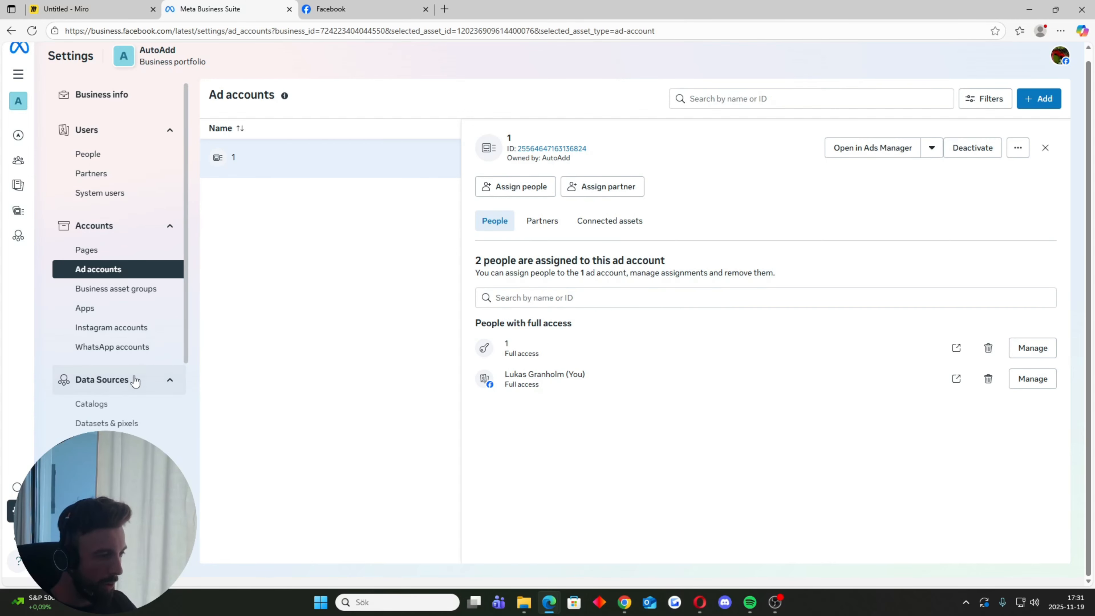
scroll(128, 377, "down", 1)
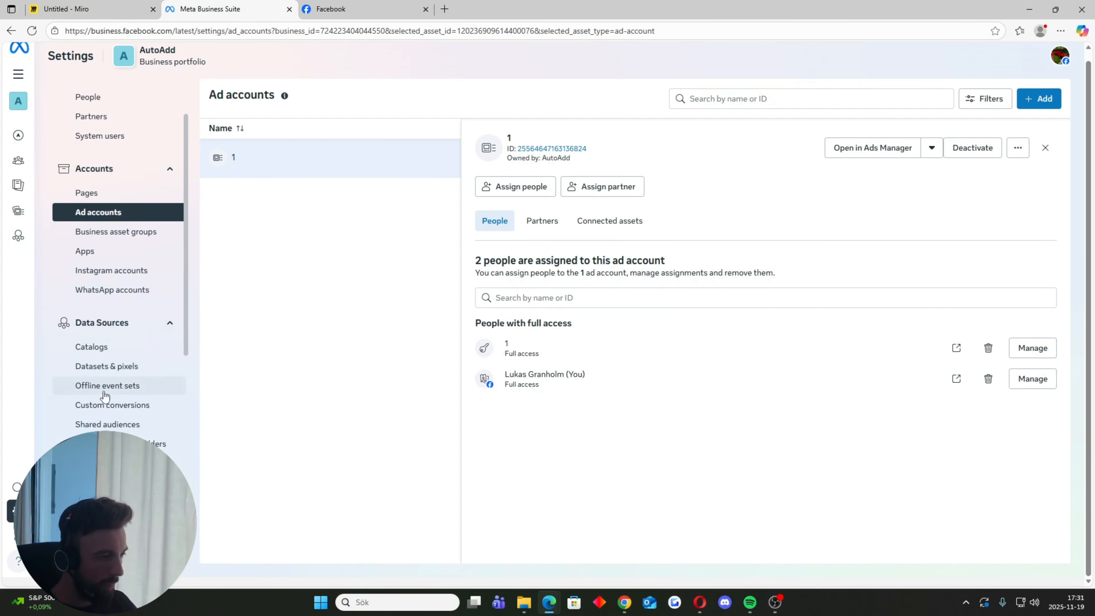
left_click(96, 372)
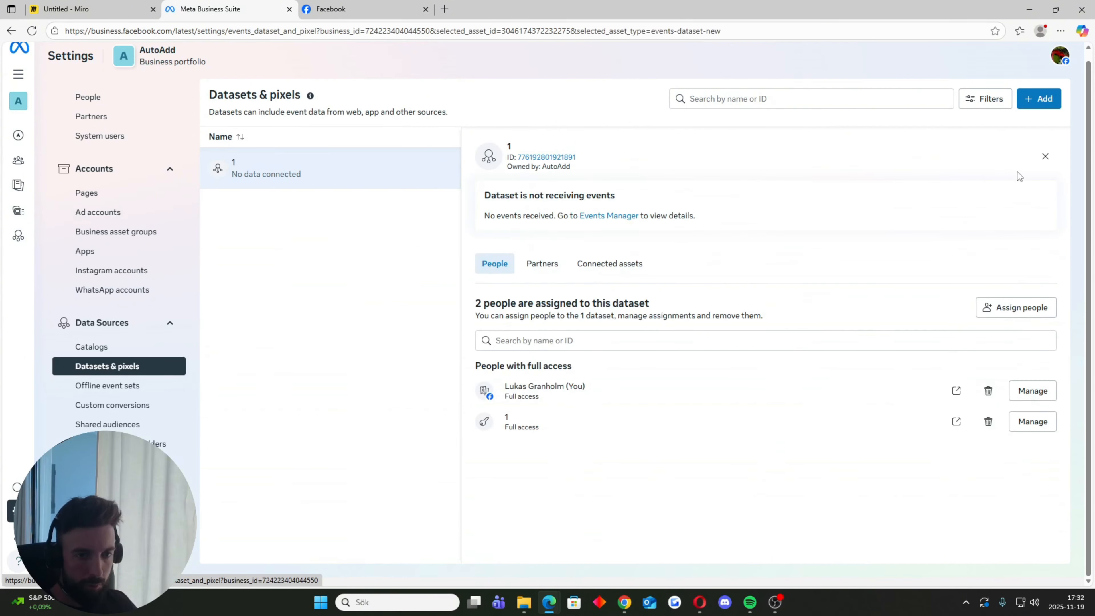
left_click(1046, 158)
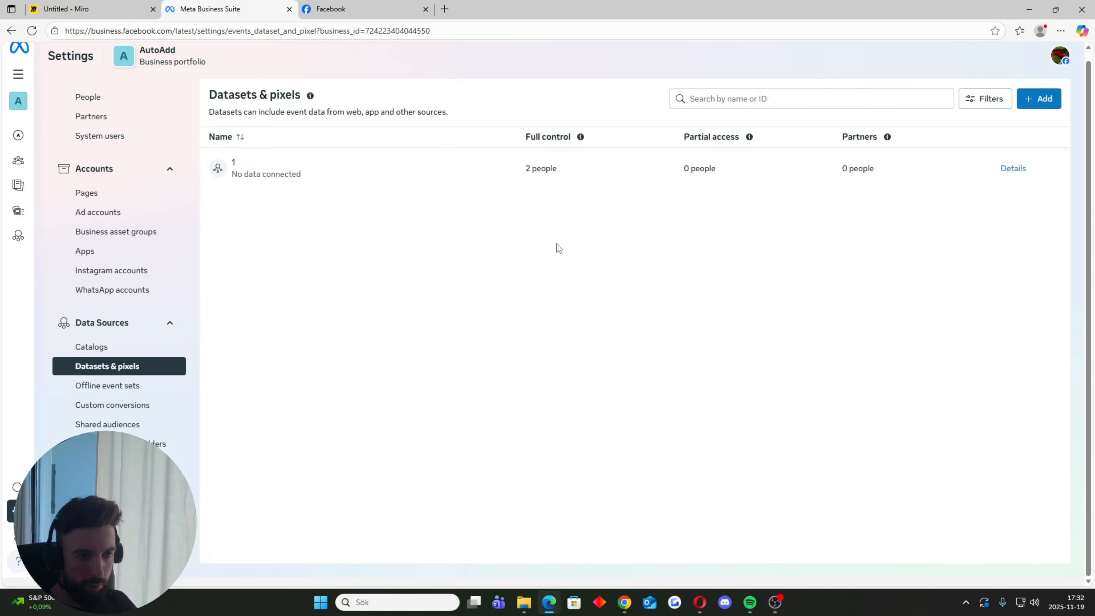
- Create a new dataset named Example without requesting the free Conversions API Gateway demo
left_click(1043, 102)
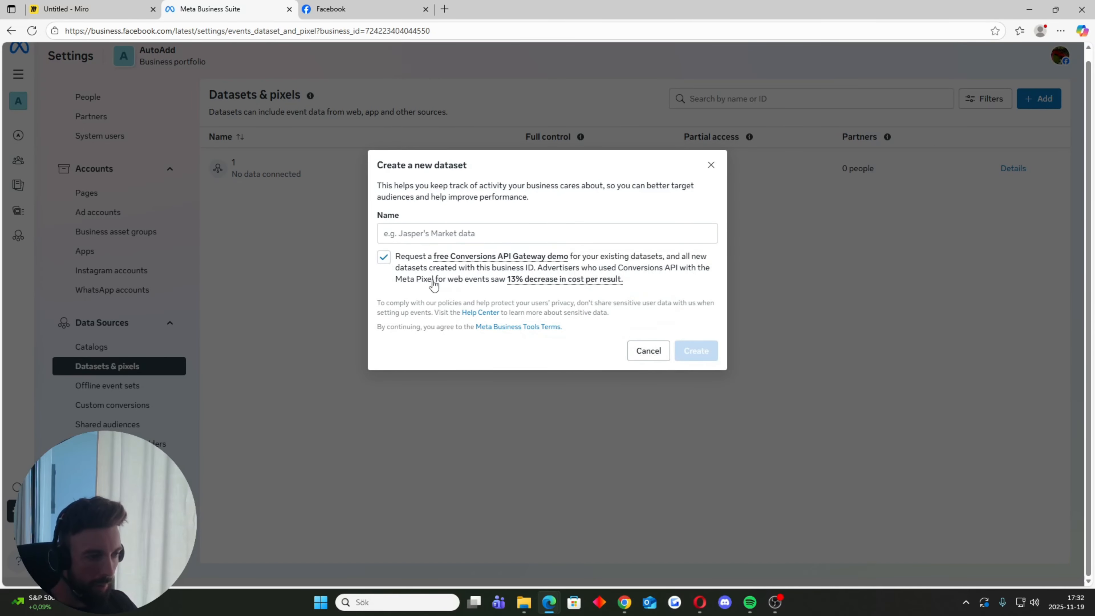
left_click(383, 257)
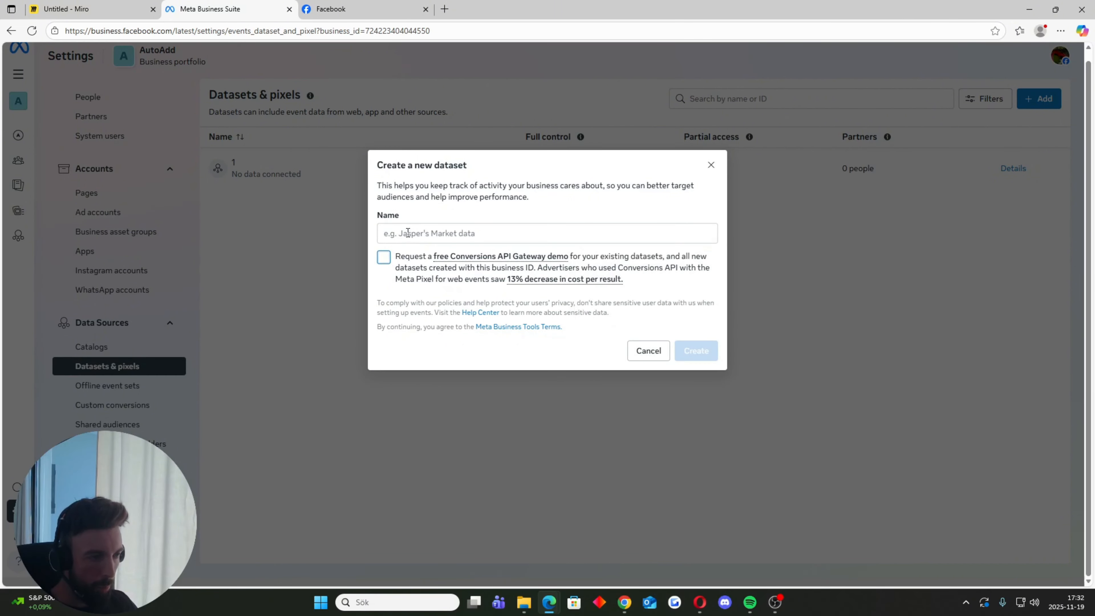
left_click(408, 233)
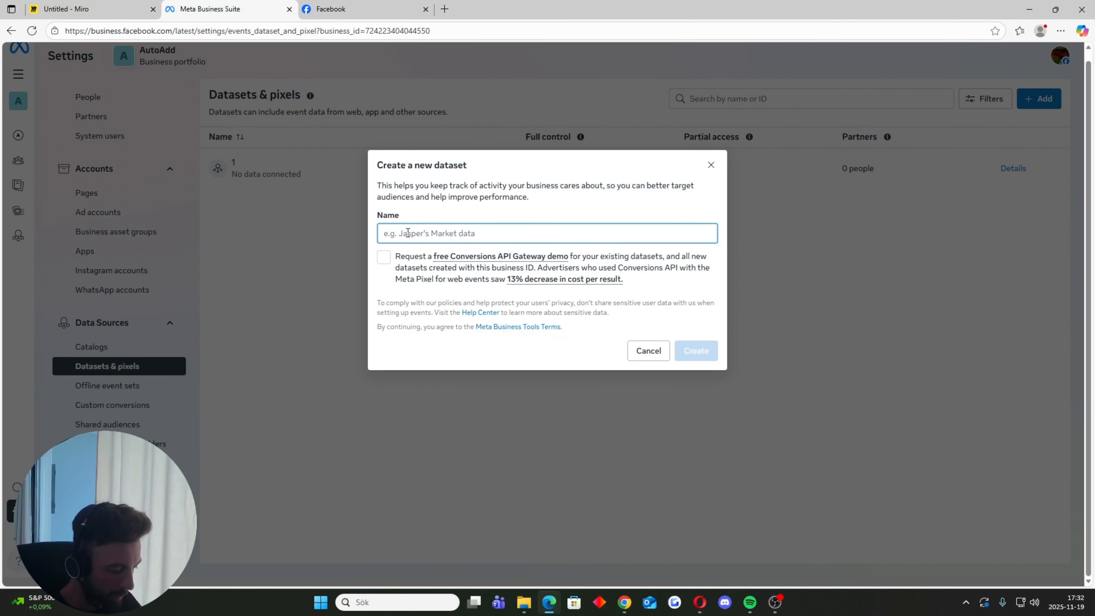
type("Example")
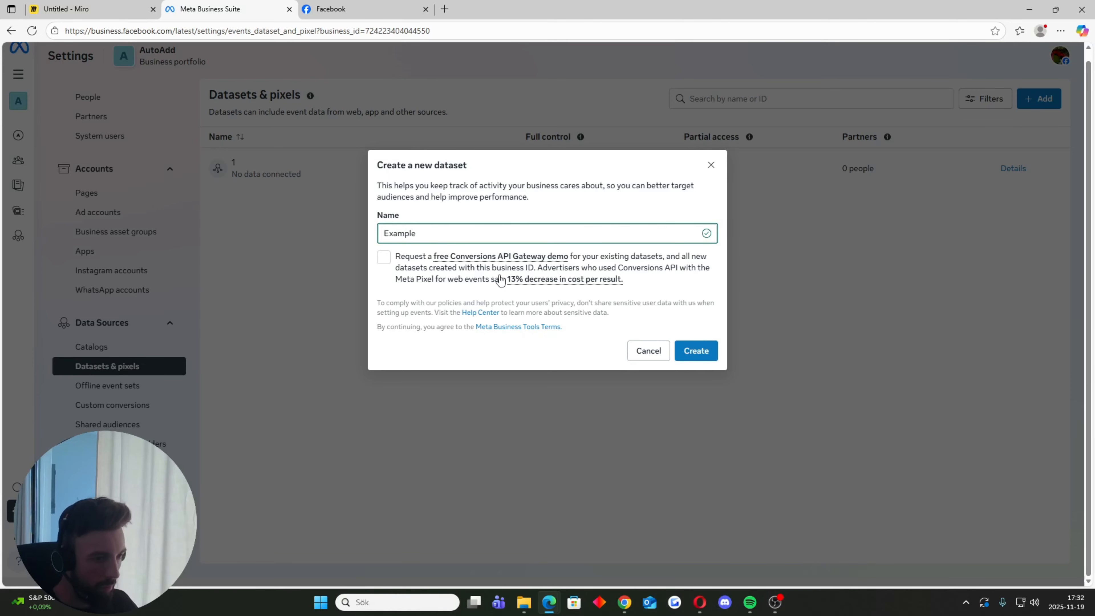
left_click(700, 355)
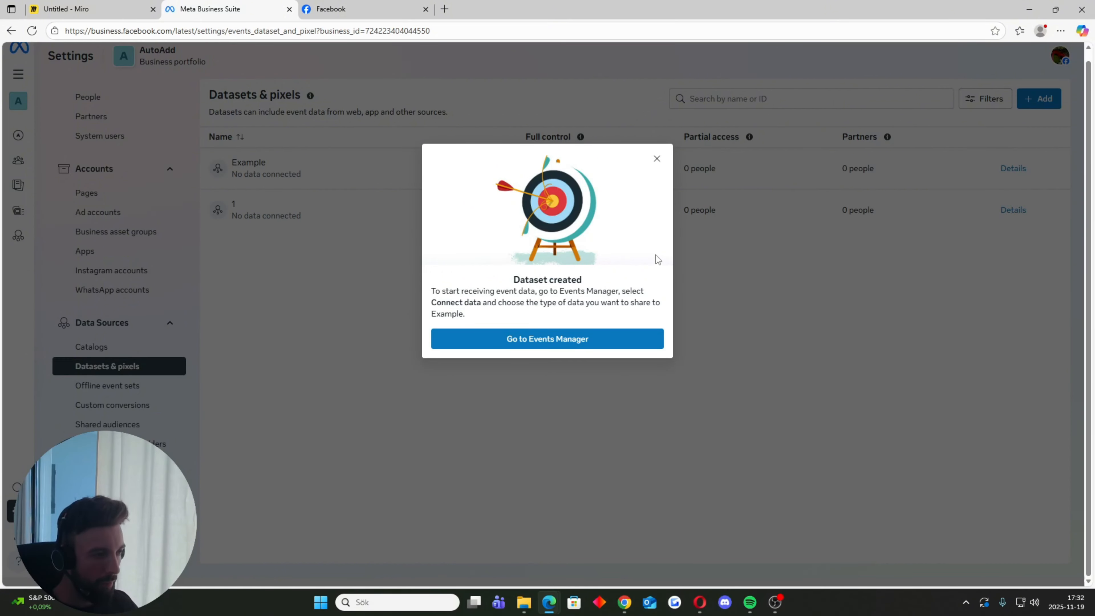
- Go to Events Manager for the Example dataset and examine its overview and website event testing instructions
left_click(539, 339)
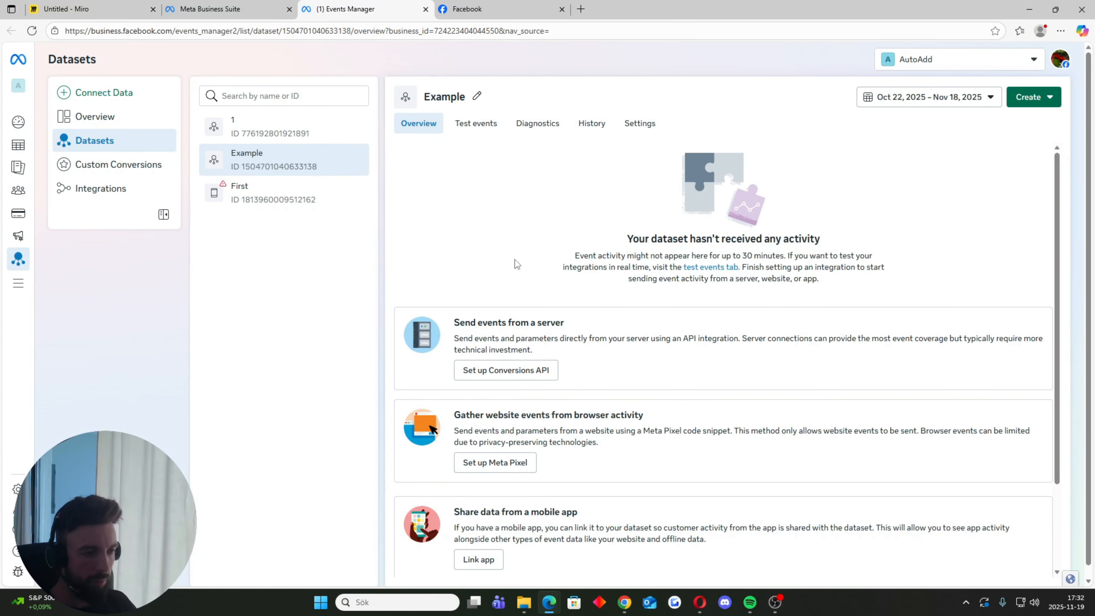
scroll(513, 264, "down", 2)
scroll(408, 333, "up", 2)
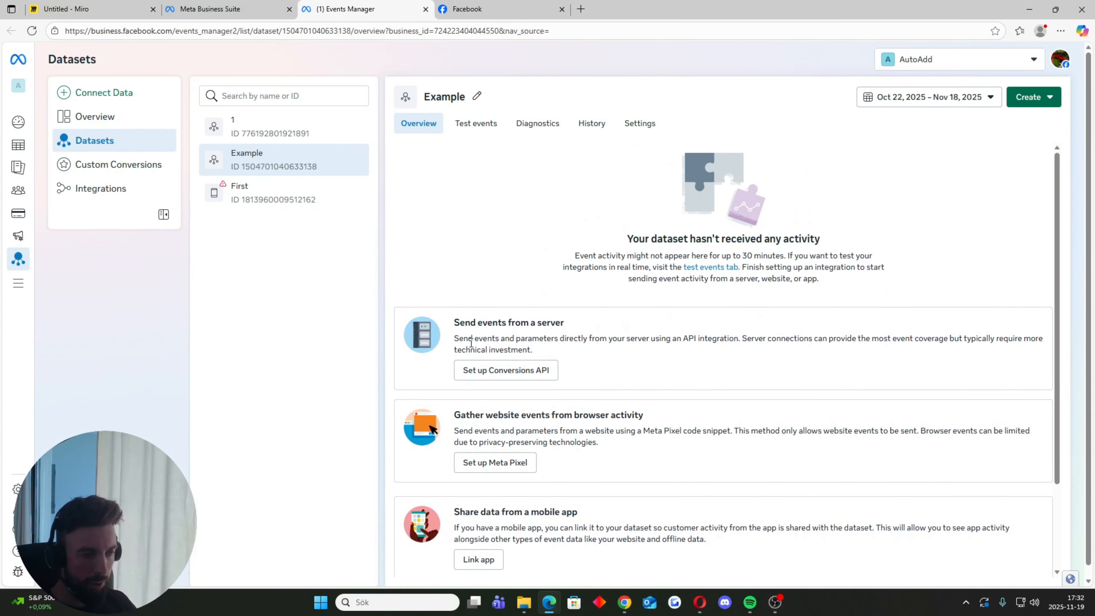
left_click(476, 127)
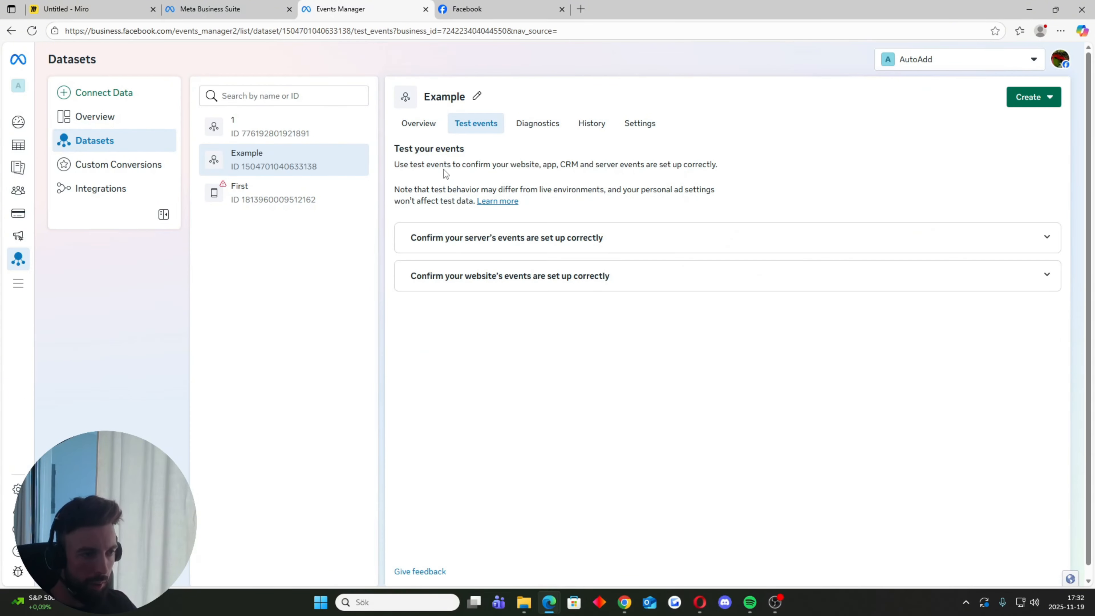
left_click(572, 277)
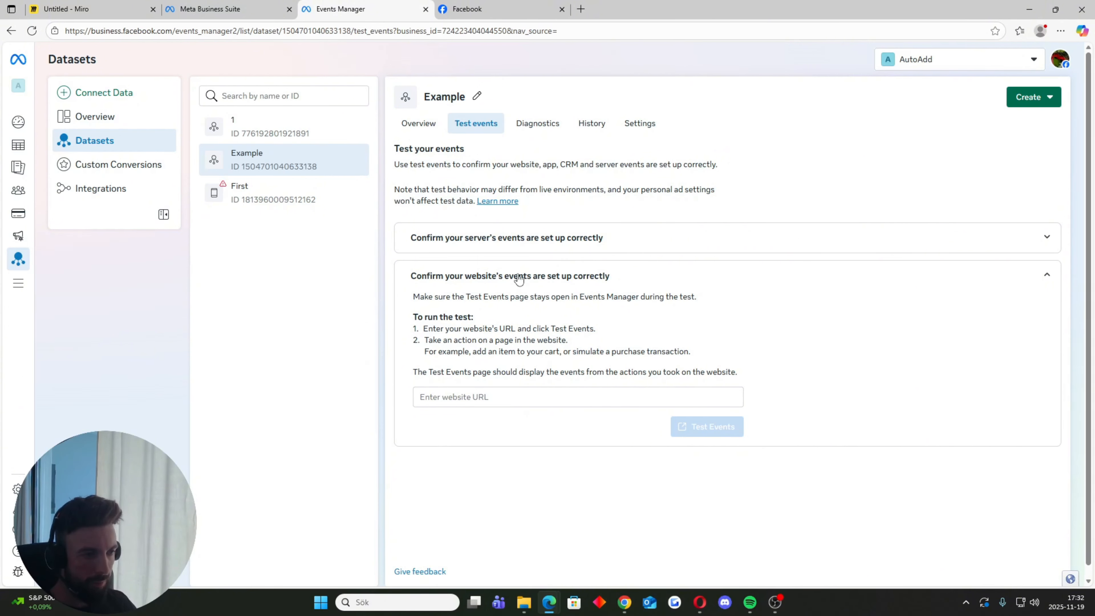
left_click(423, 126)
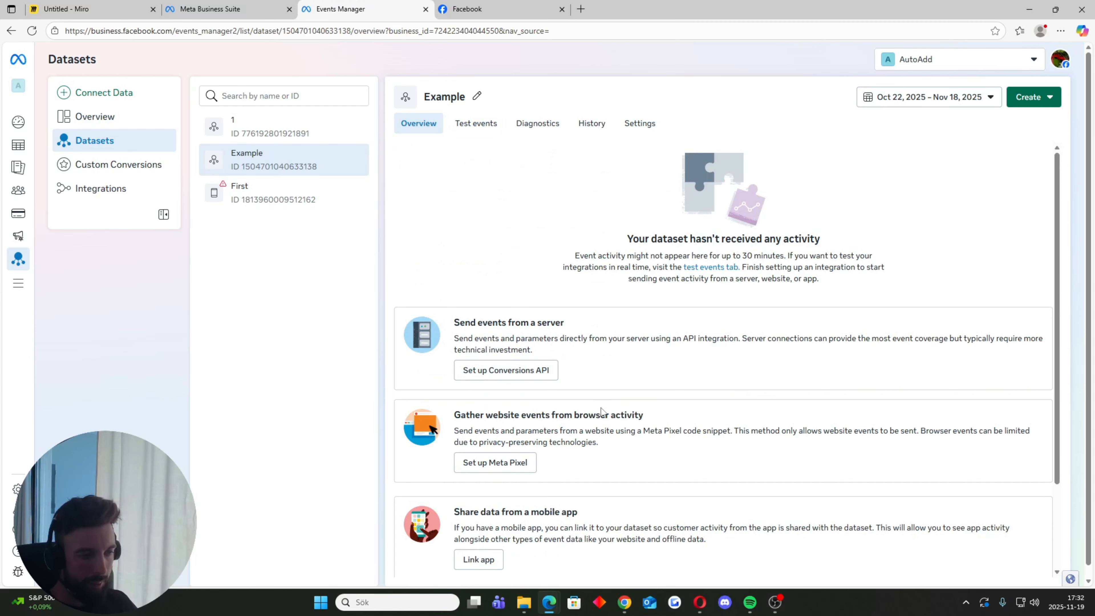
- Turn on automatic event tracking without code and automatic website matching in the Example dataset's settings
left_click(635, 125)
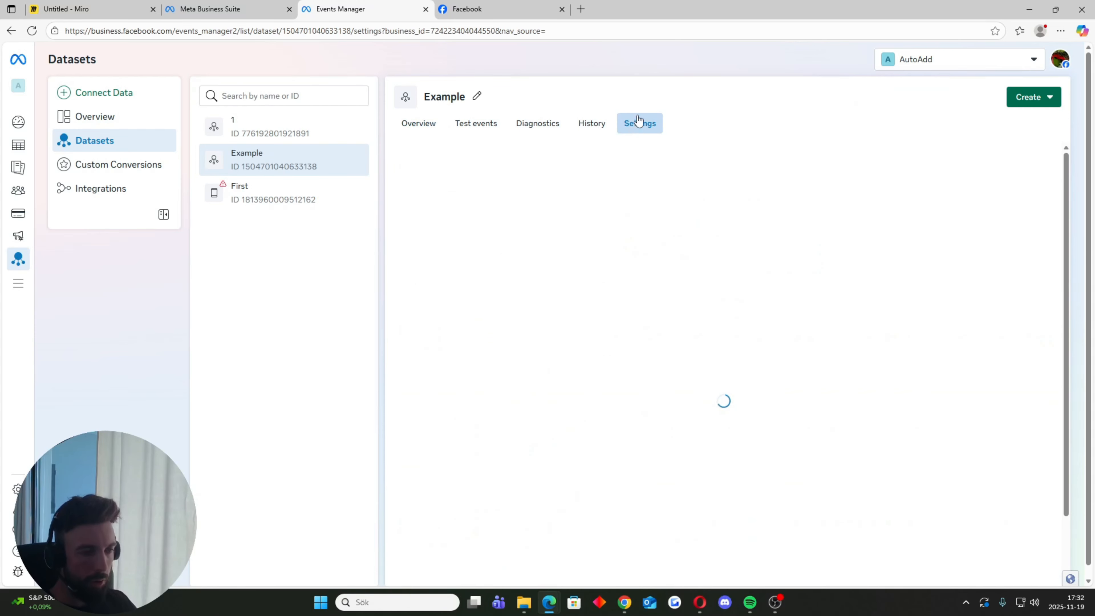
scroll(545, 291, "down", 12)
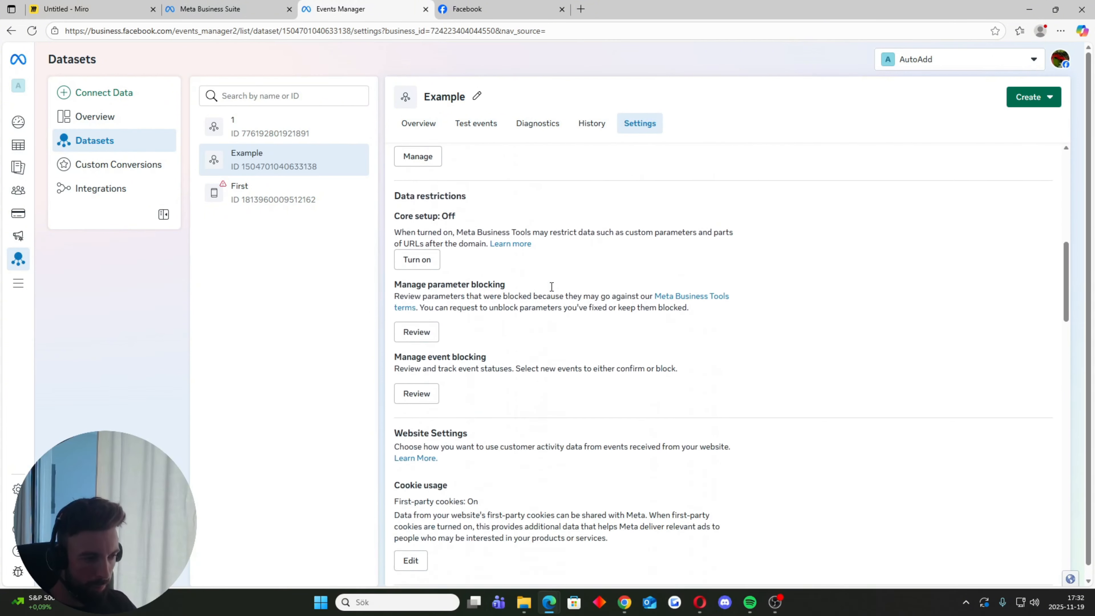
scroll(559, 261, "down", 5)
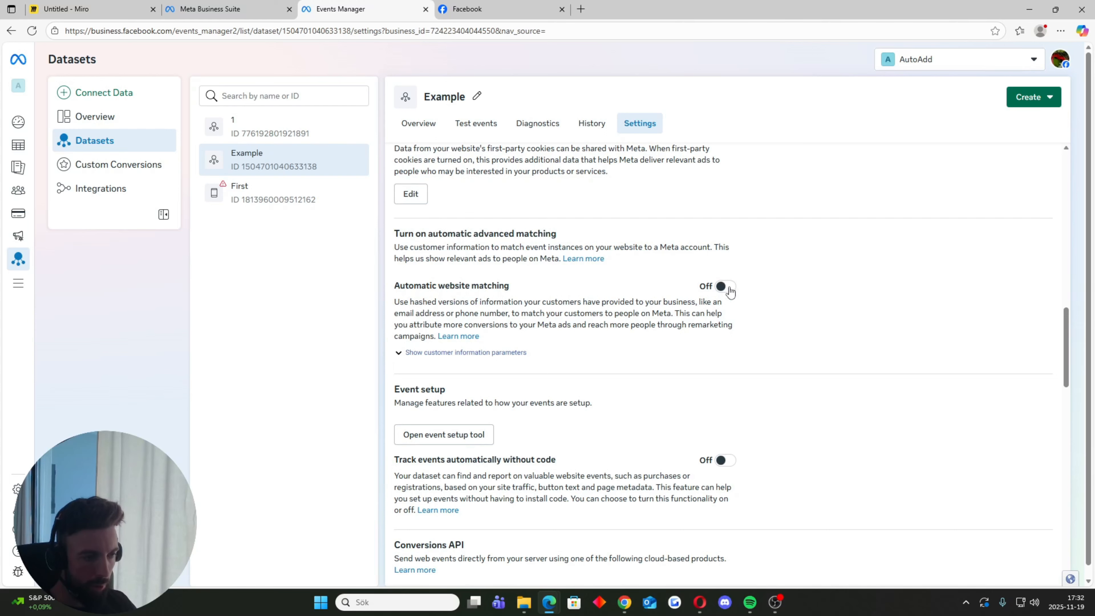
scroll(724, 288, "down", 3)
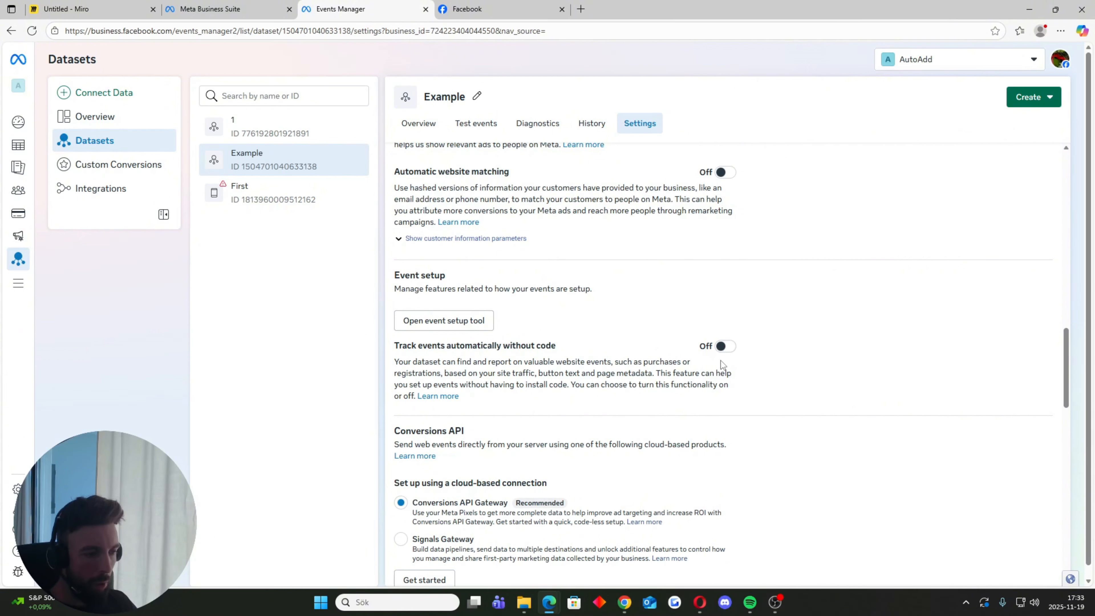
left_click(726, 348)
scroll(737, 283, "up", 1)
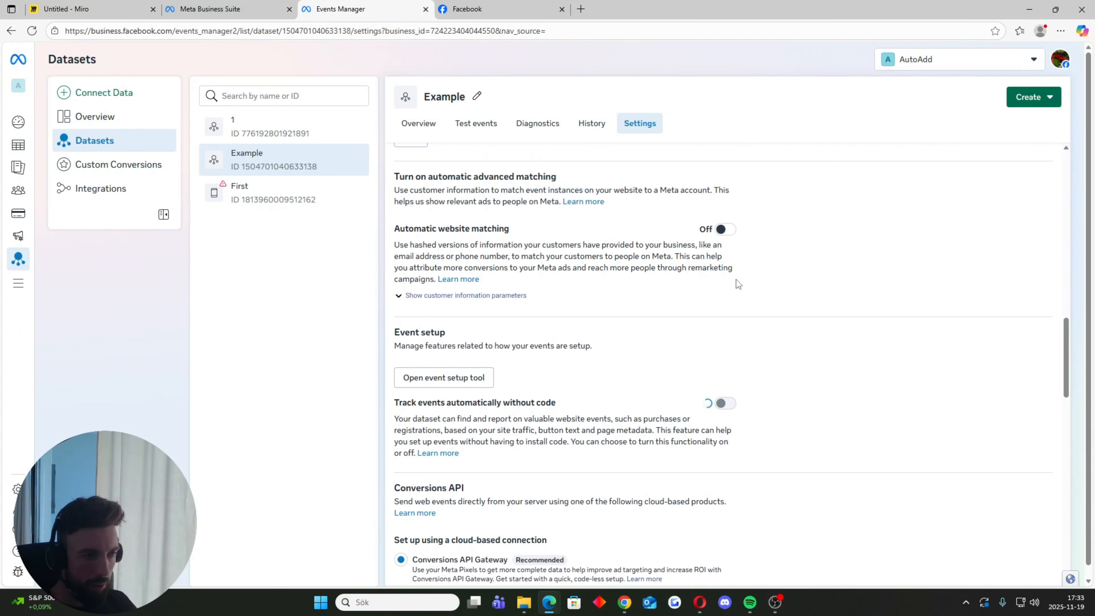
left_click(721, 232)
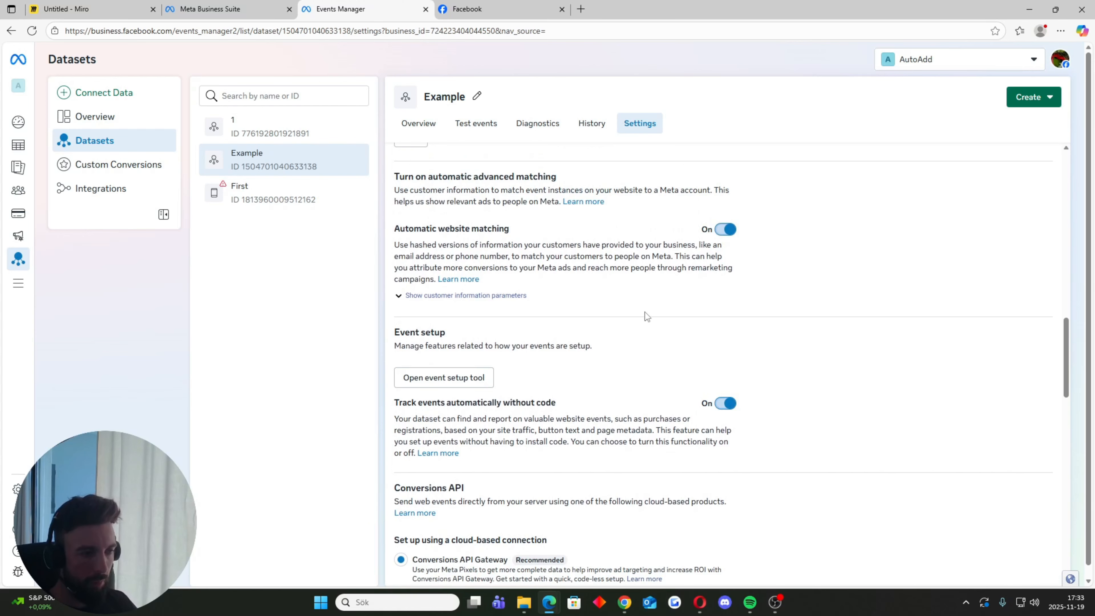
scroll(641, 312, "up", 7)
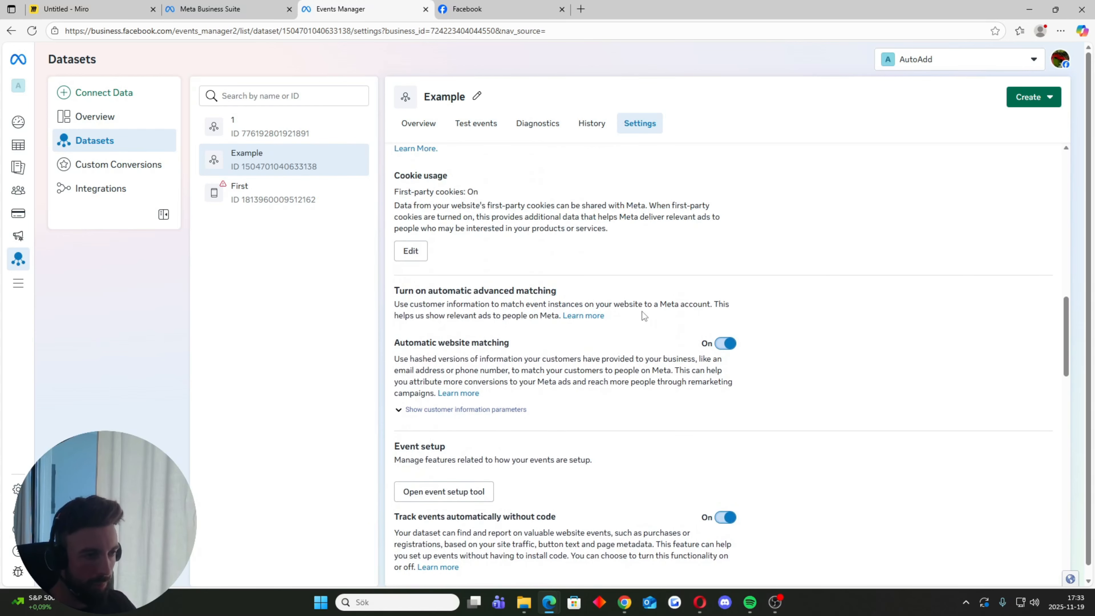
- Check the Example dataset's history, diagnostics and test events, and review the connection options in its overview
left_click(586, 128)
left_click(537, 127)
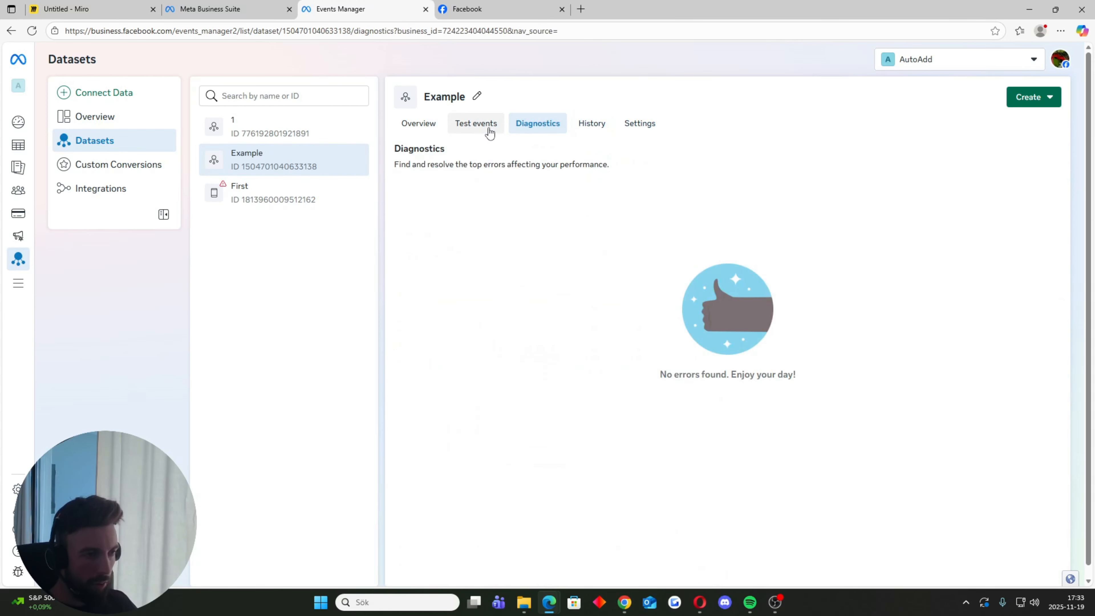
left_click(487, 129)
left_click(443, 130)
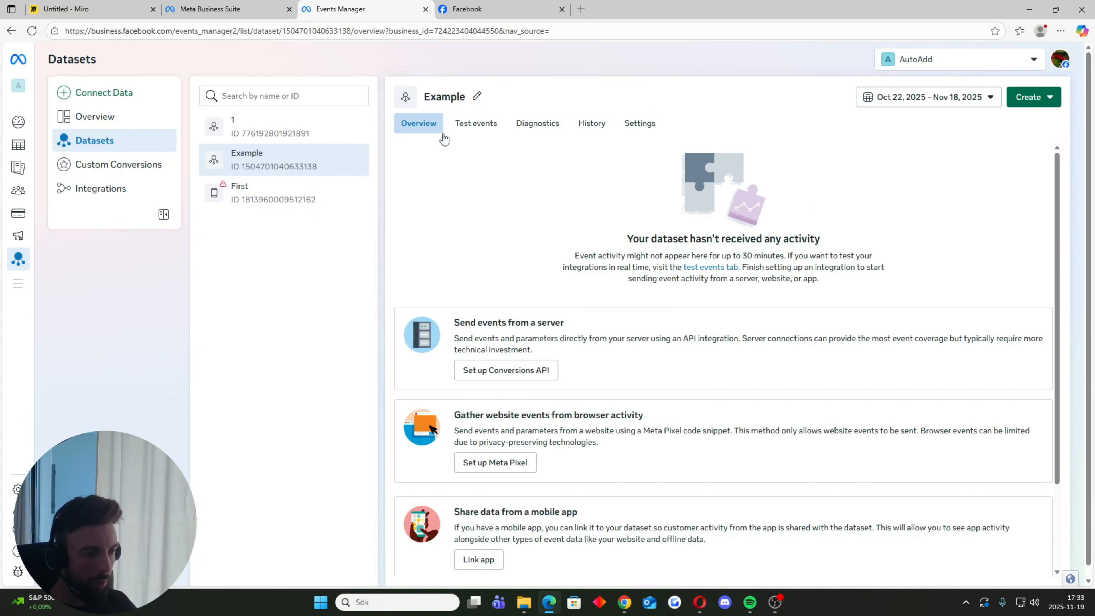
scroll(657, 316, "down", 2)
scroll(666, 356, "up", 2)
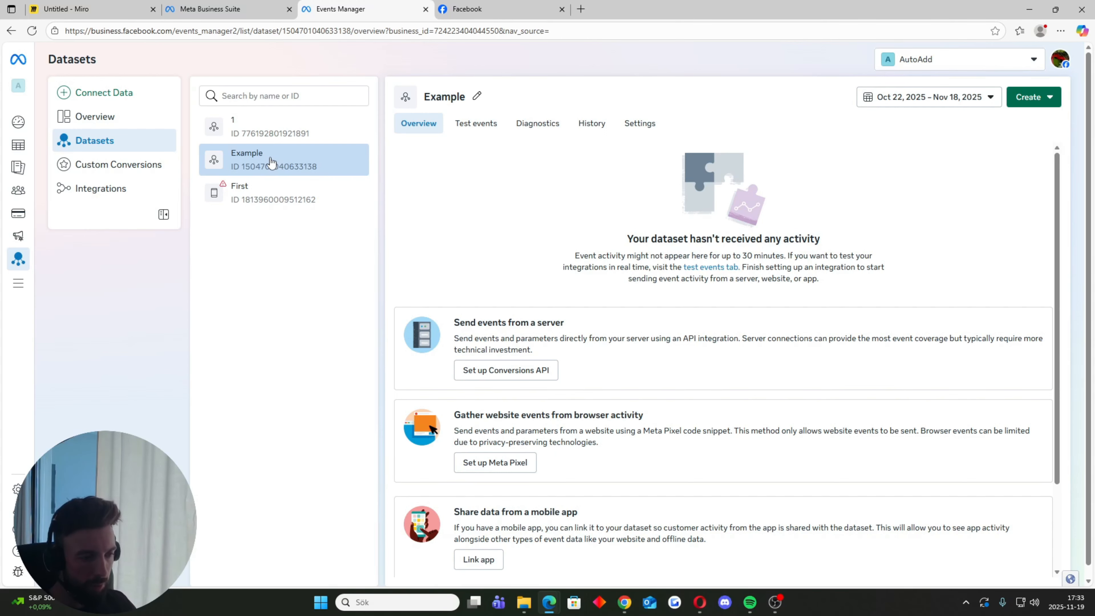
- Review the manual Meta Pixel code installation instructions for the Example dataset, and return to the Miro board of advertising requirements
scroll(507, 204, "down", 2)
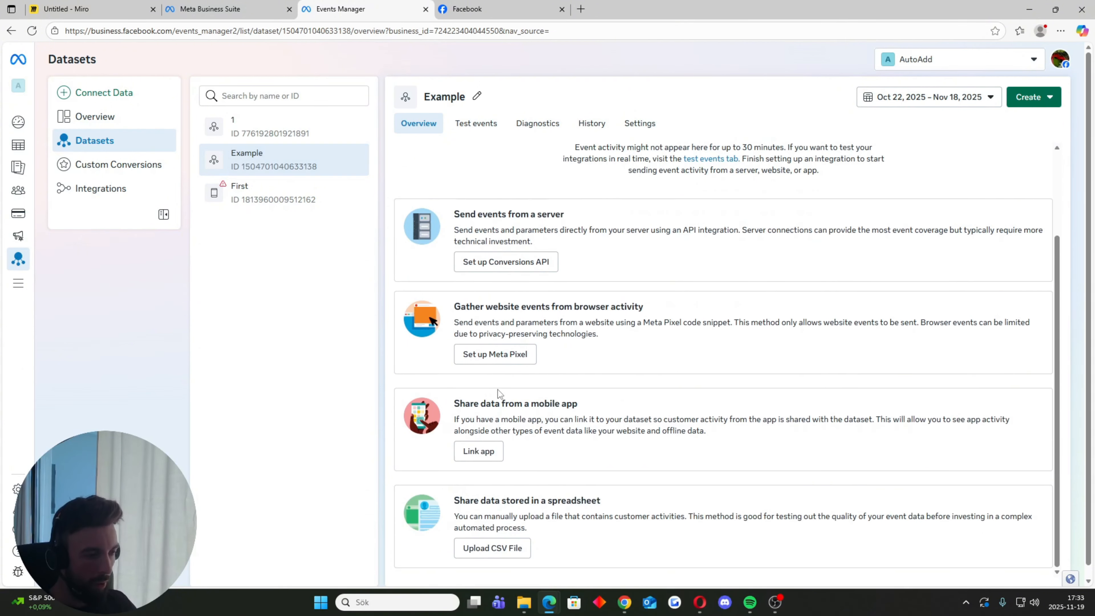
left_click(517, 362)
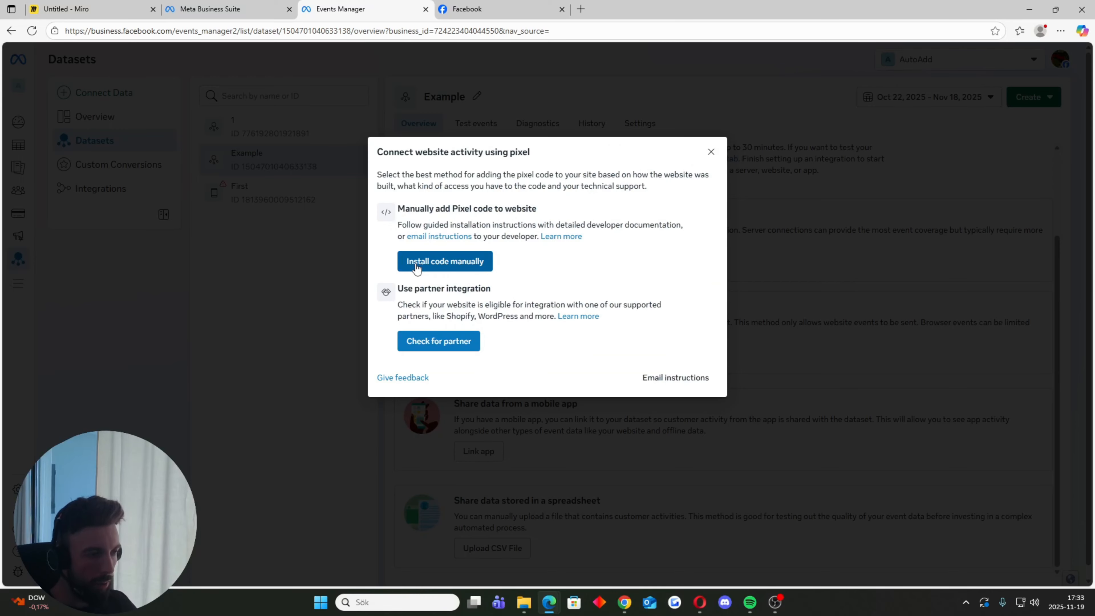
left_click(460, 264)
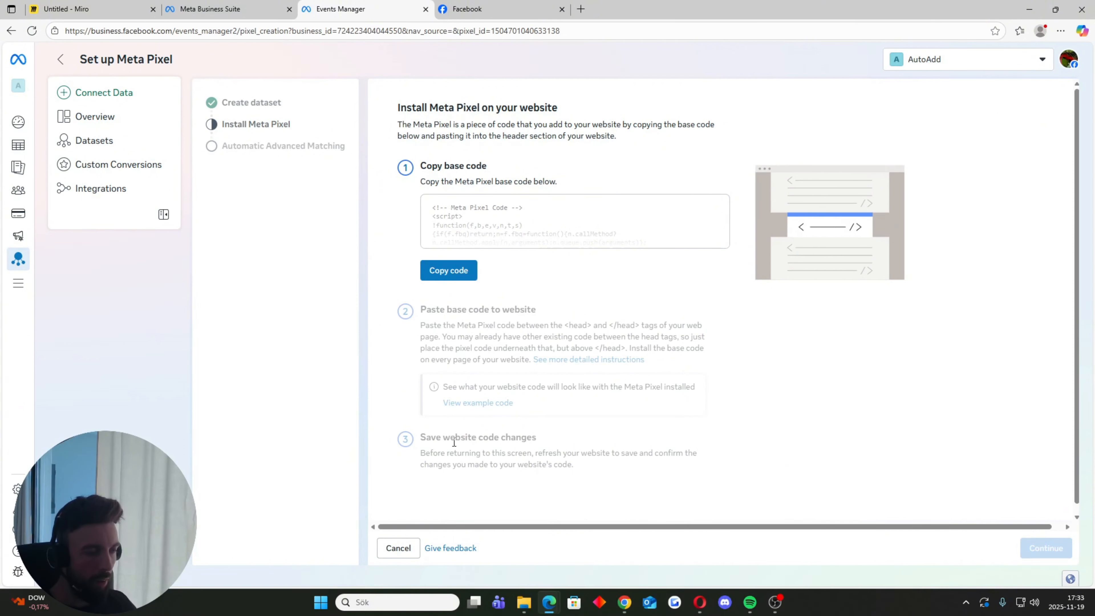
scroll(455, 427, "down", 1)
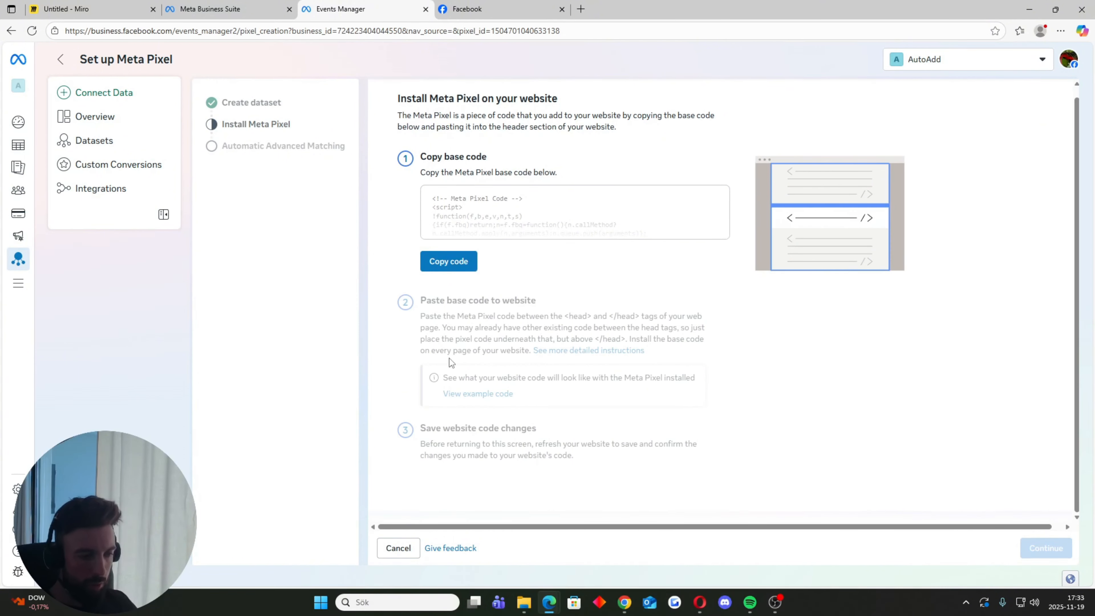
key("alt+Left")
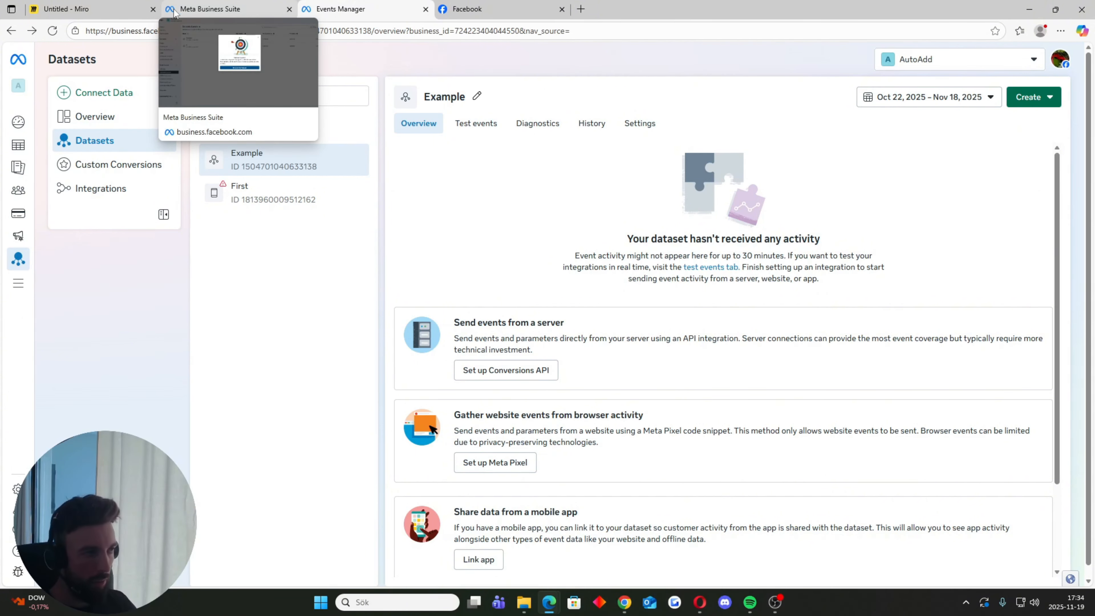
left_click(74, 9)
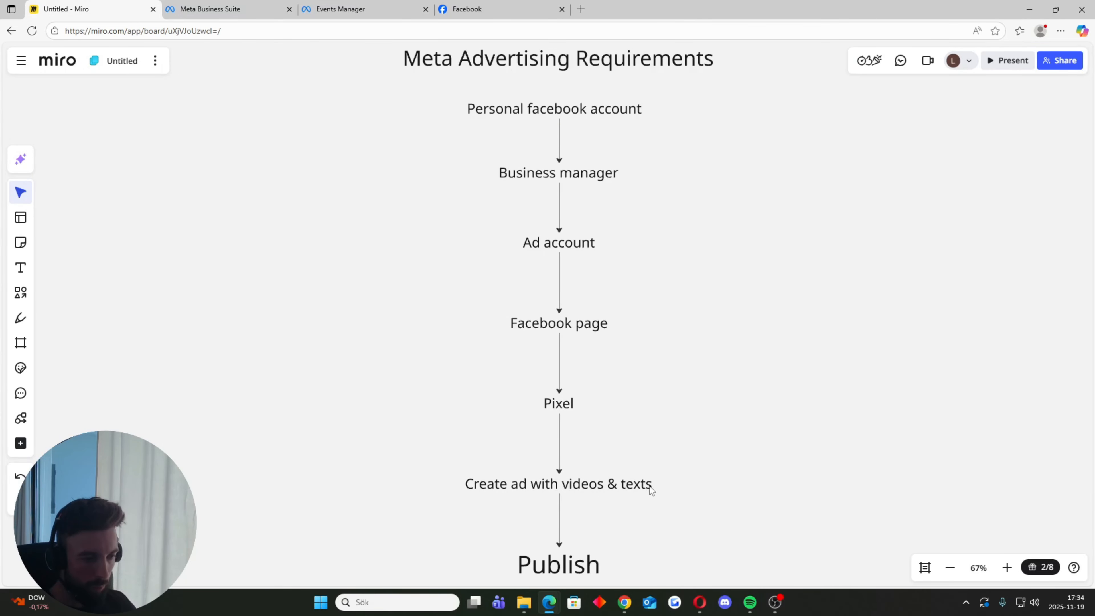
- In Meta Business Suite, assign the account owner to the Example dataset with full control to manage the events dataset
left_click(231, 4)
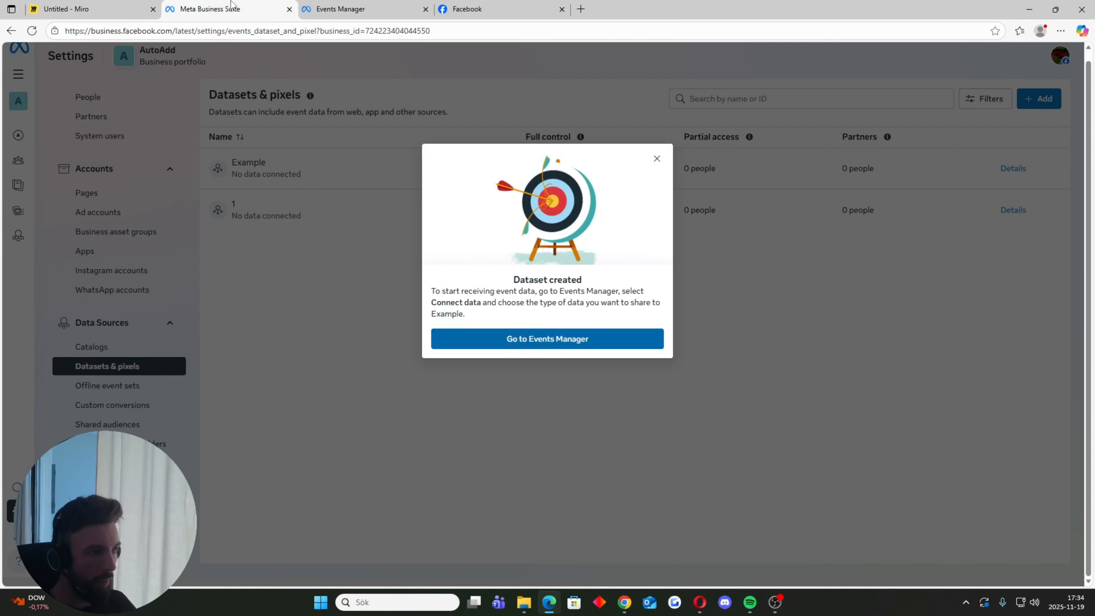
left_click(656, 159)
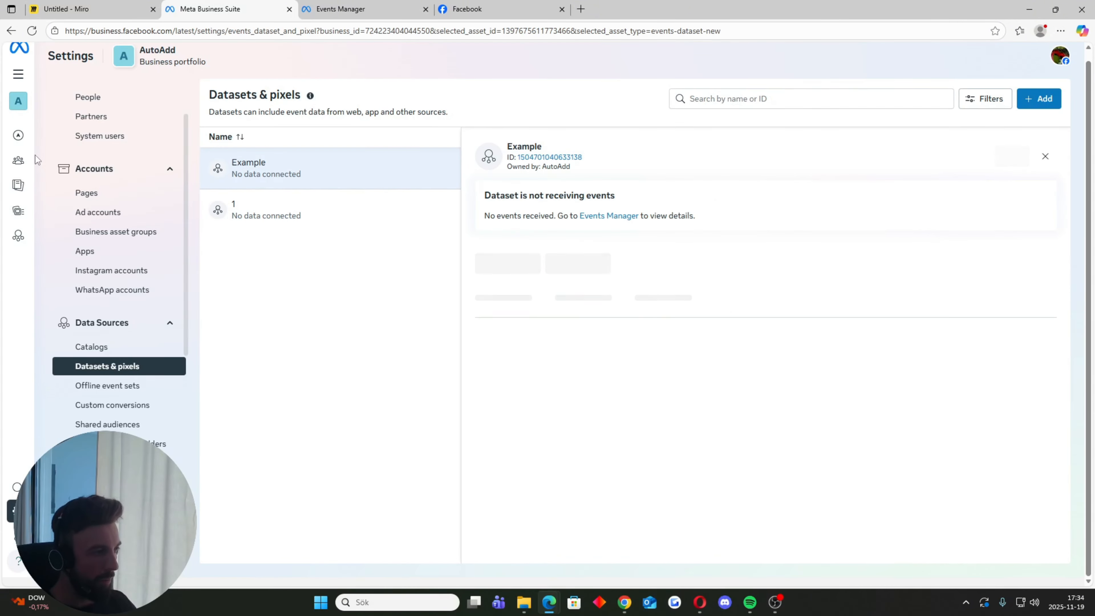
mouse_move(17, 137)
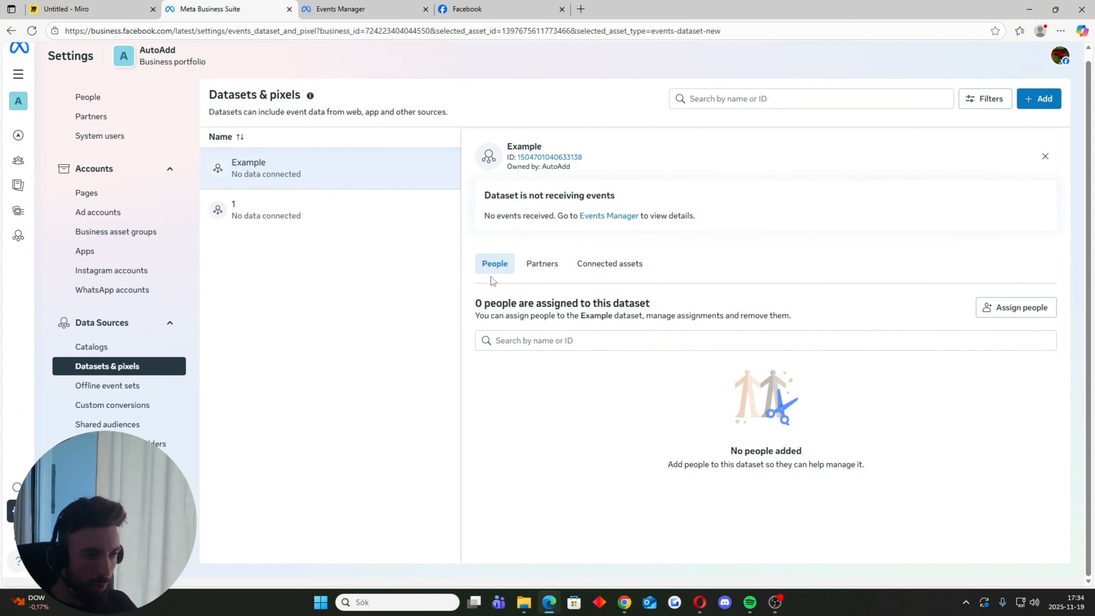
left_click(1014, 309)
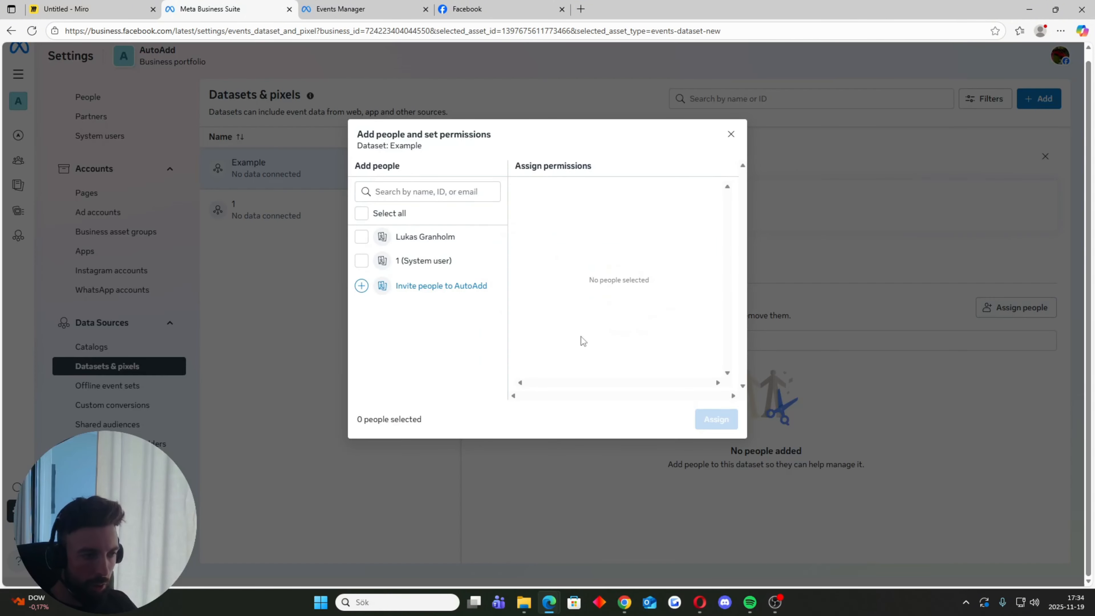
left_click(400, 238)
left_click(526, 281)
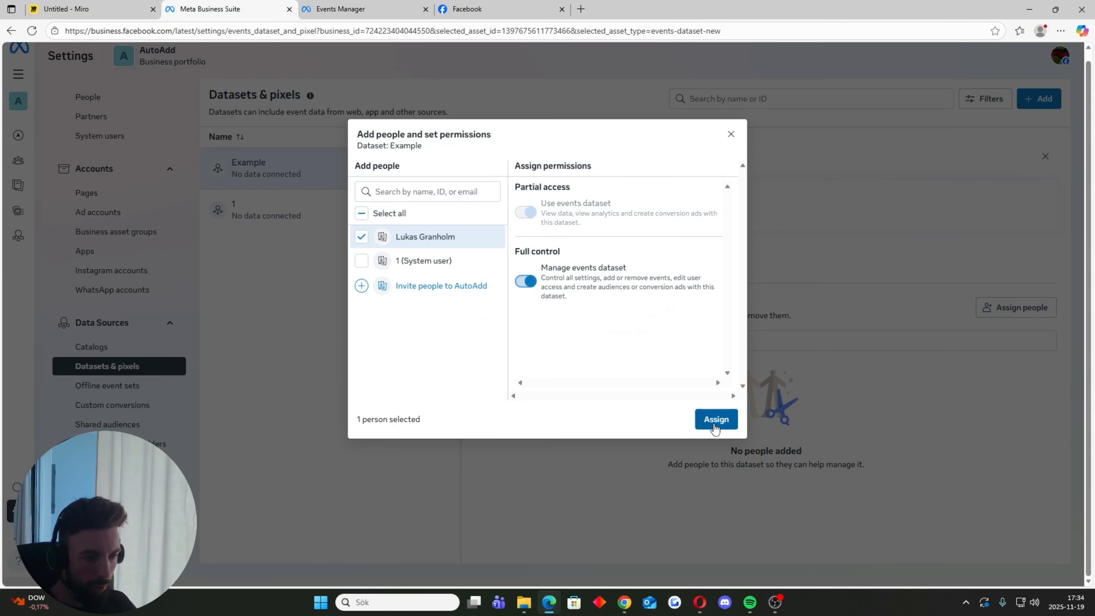
left_click(716, 419)
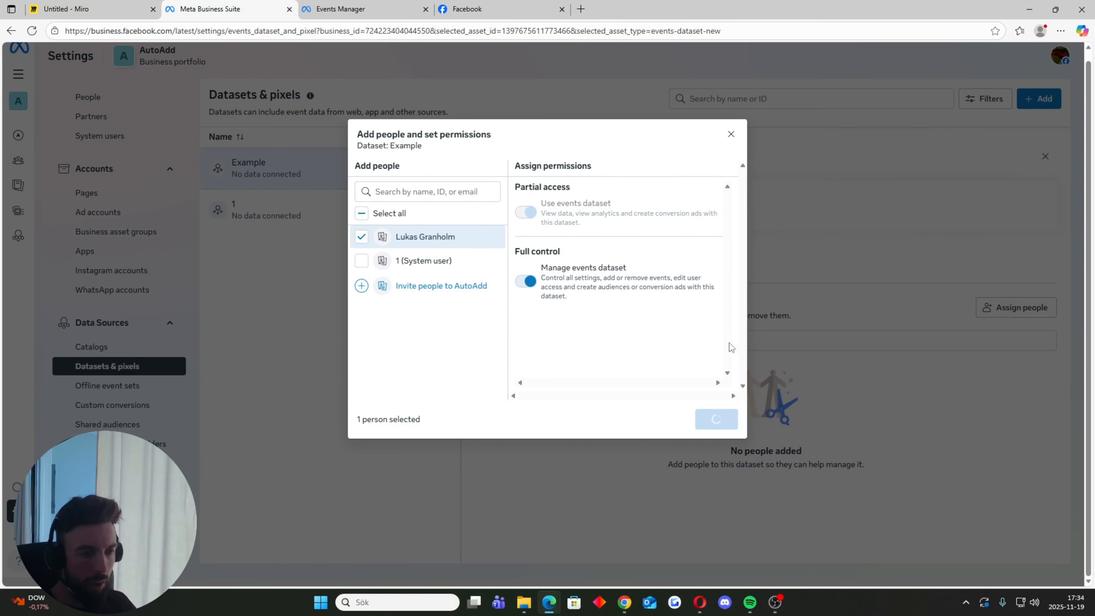
left_click(688, 362)
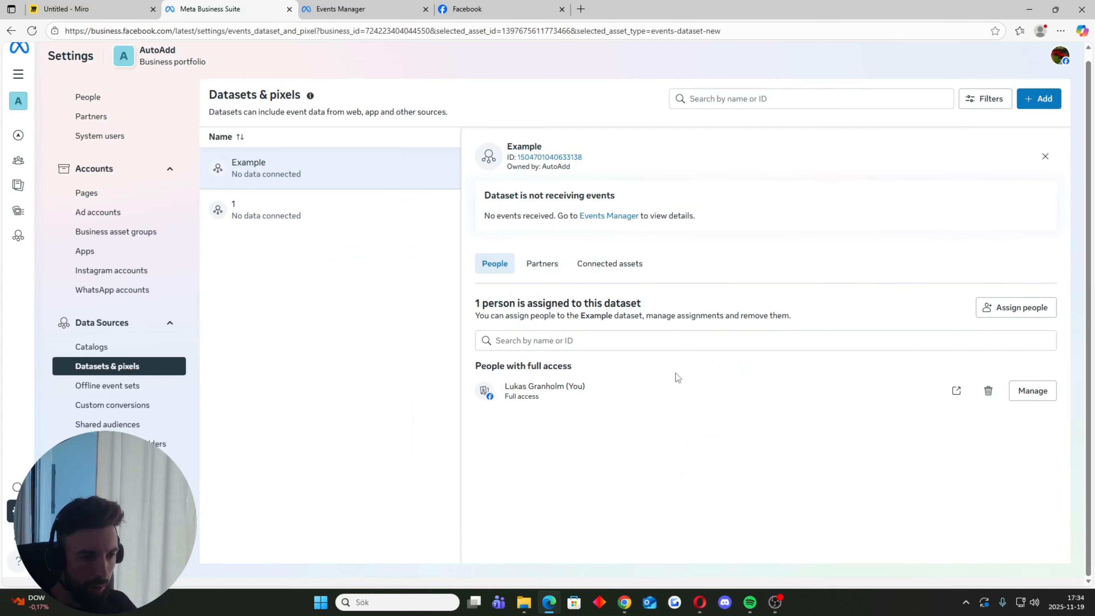
- Connect ad account 1 to the Example dataset as a business asset
left_click(603, 265)
left_click(759, 478)
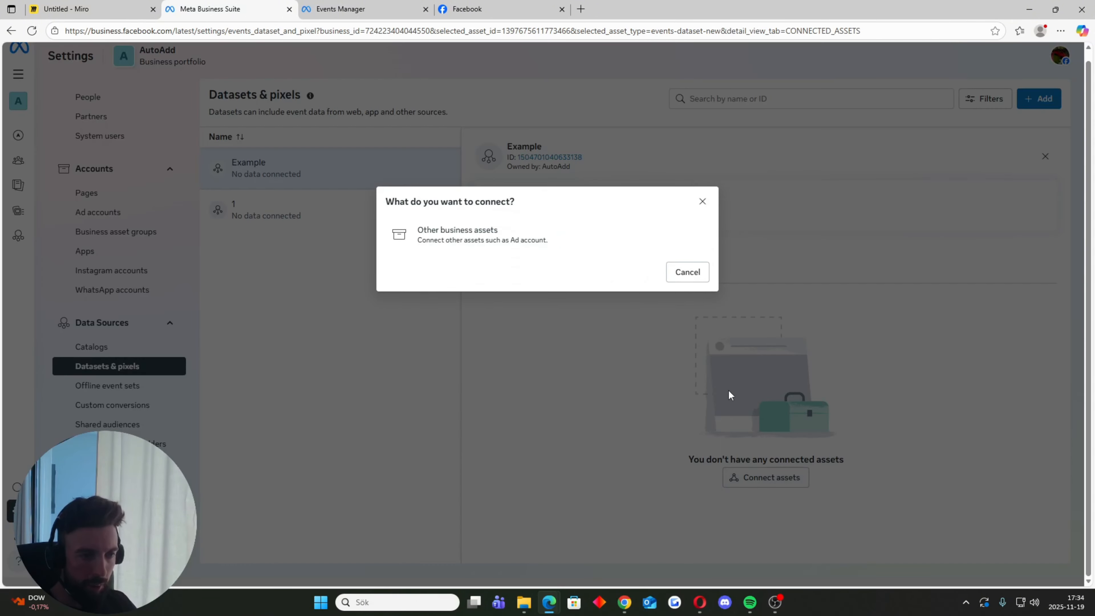
left_click(457, 240)
left_click(497, 213)
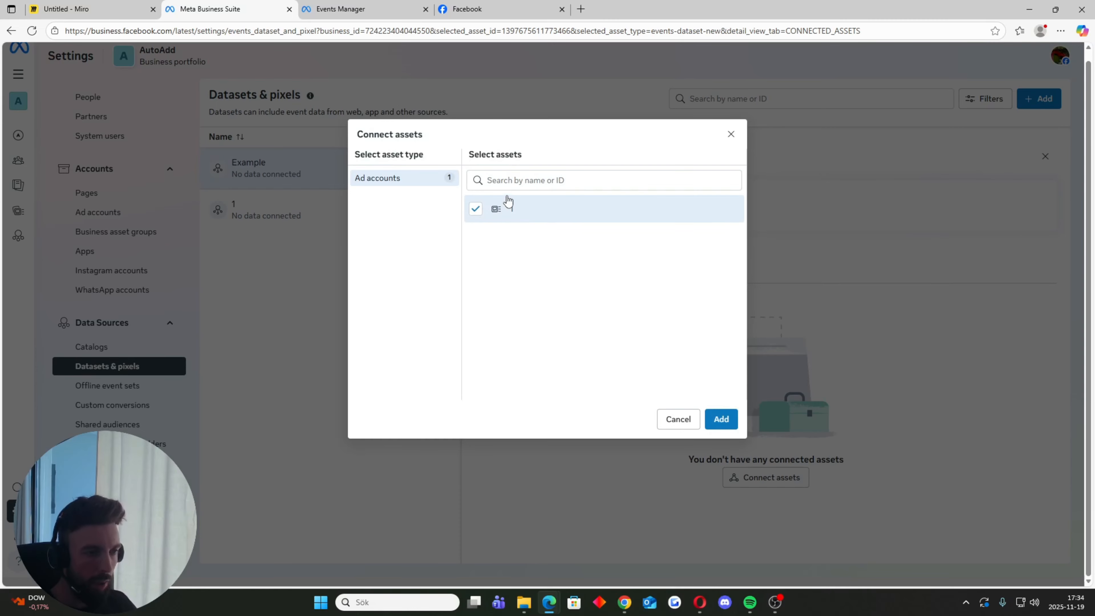
left_click(719, 420)
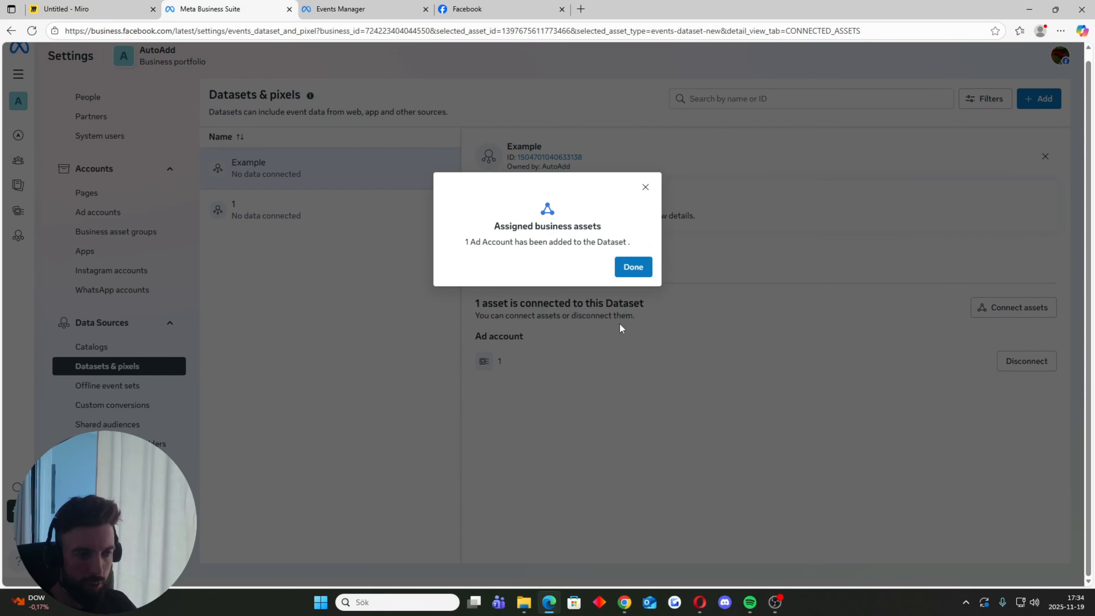
left_click(633, 267)
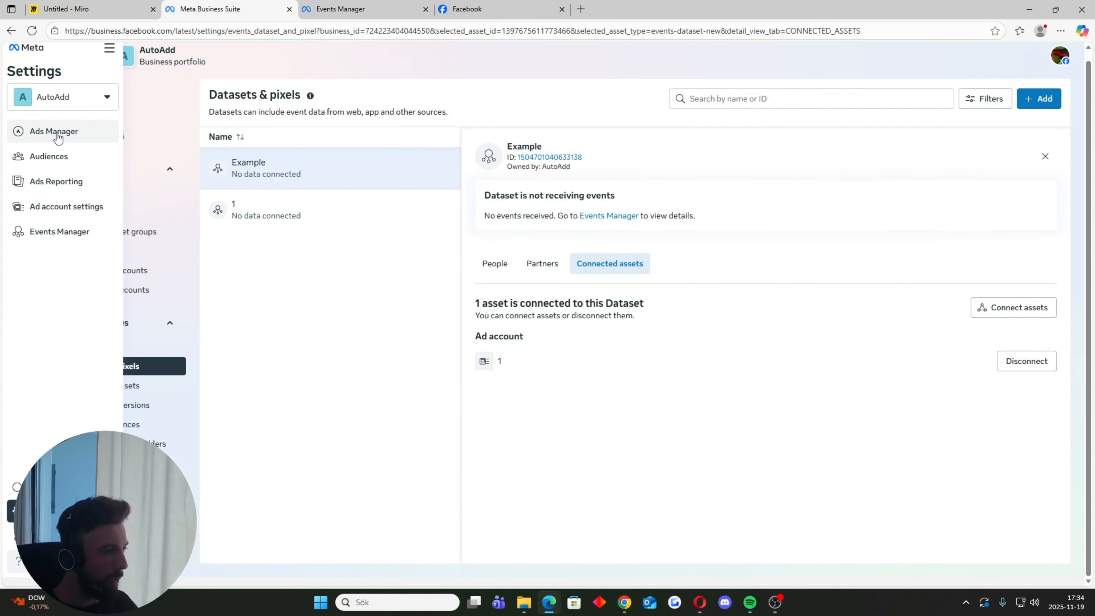
- Go to Ads Manager and create a new auction campaign with the Sales objective
left_click(59, 134)
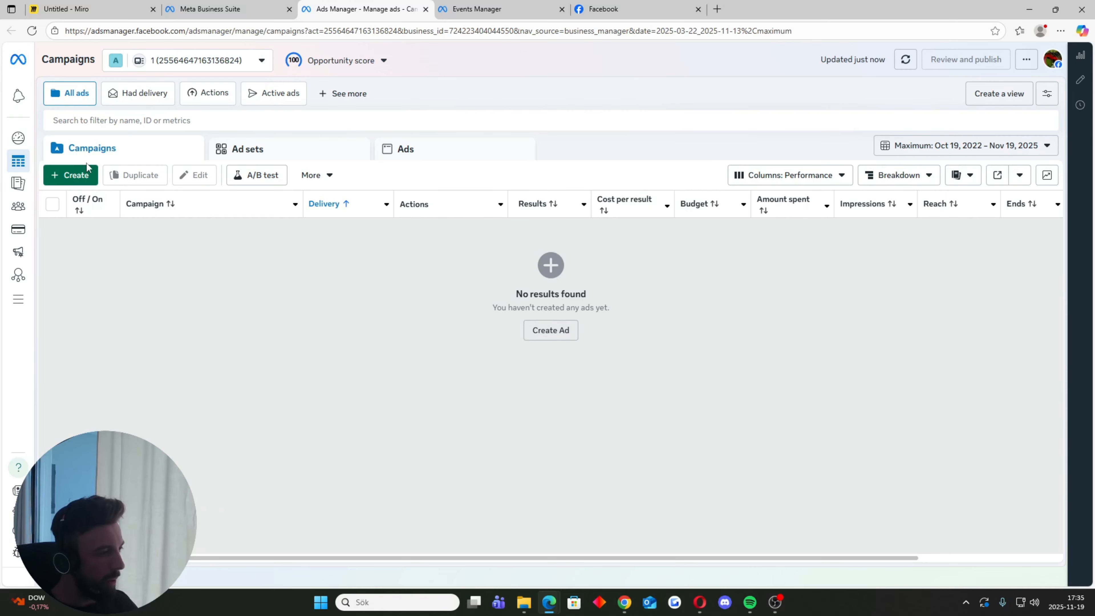
left_click(69, 176)
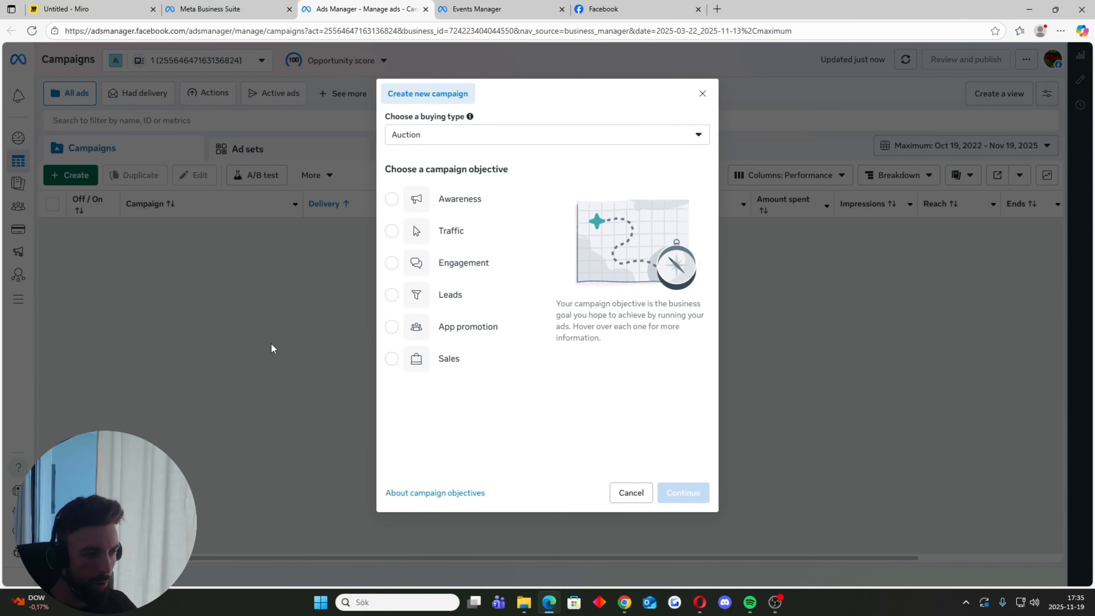
left_click(449, 368)
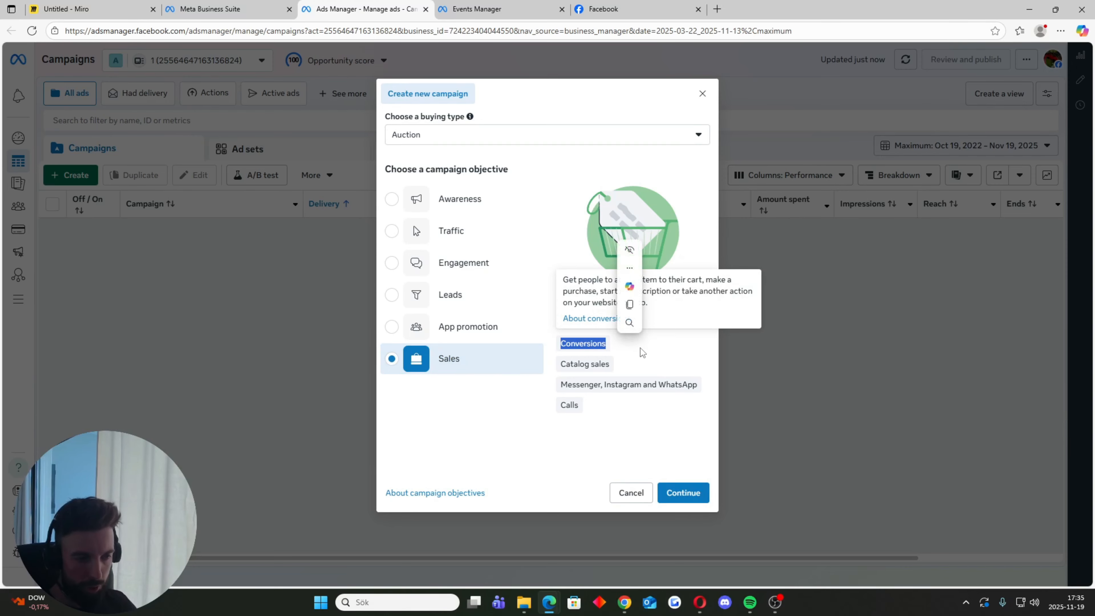
left_click(685, 493)
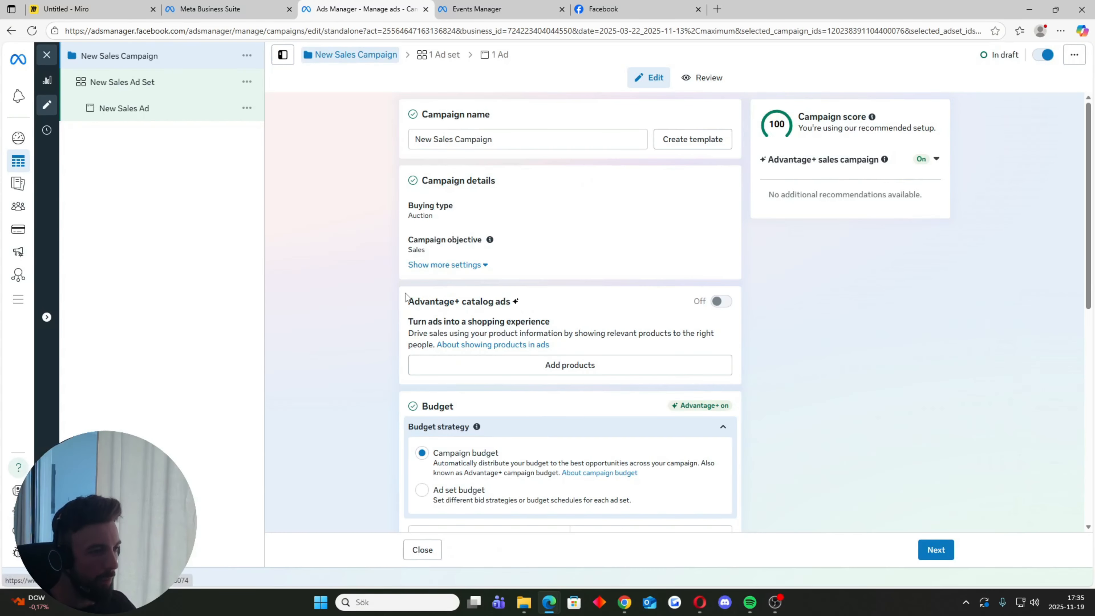
- Name the new sales campaign "TagKitty - 1 - ABO"
triple_click(463, 139)
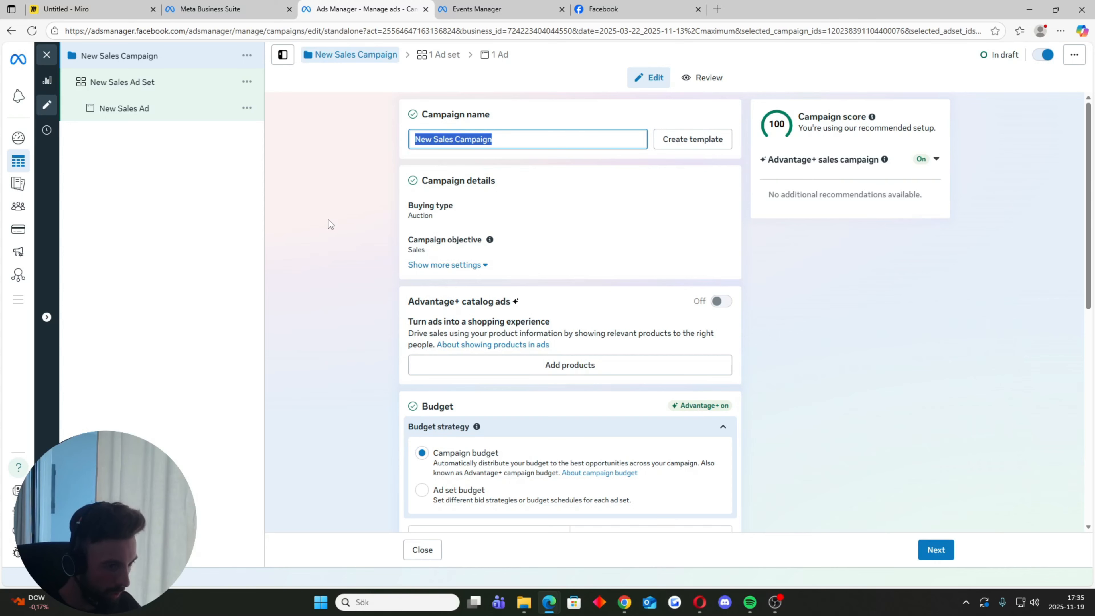
type("Tag")
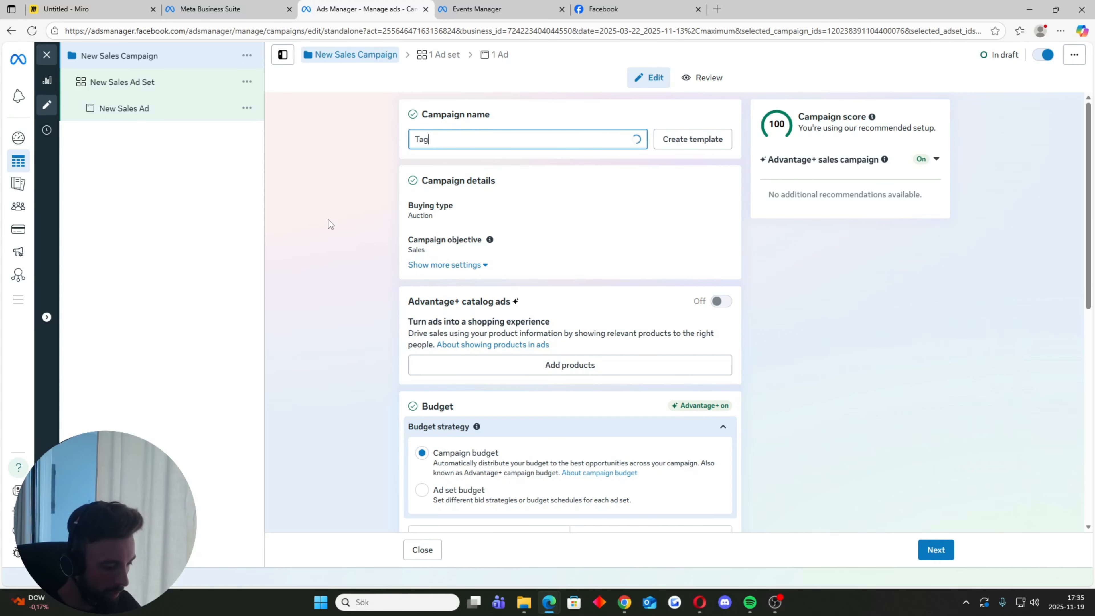
type("Kitty 1")
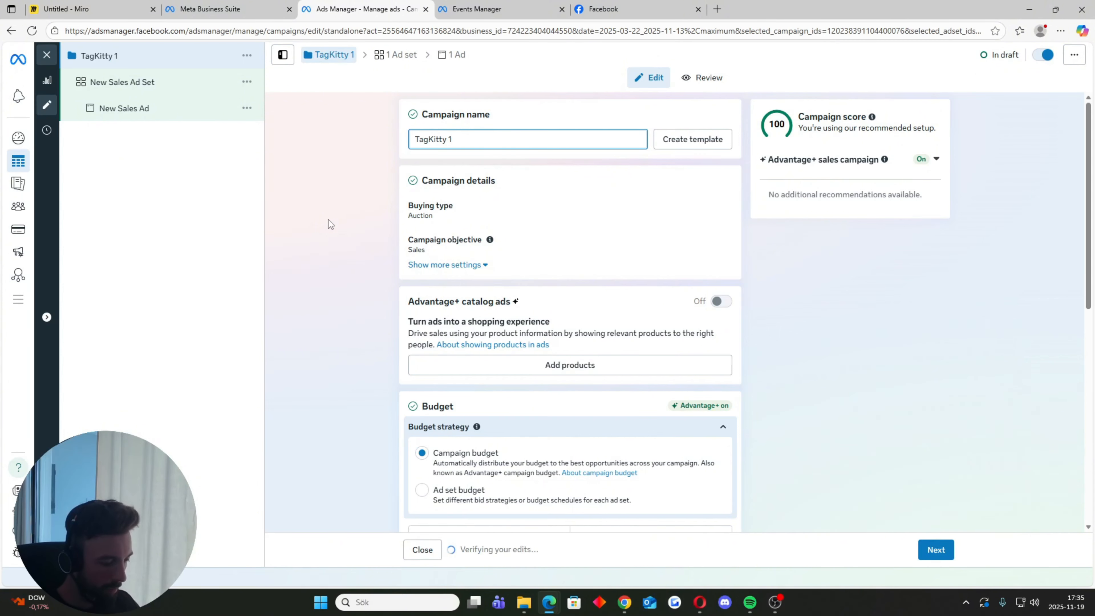
key("BackSpace")
type("- 1 - A")
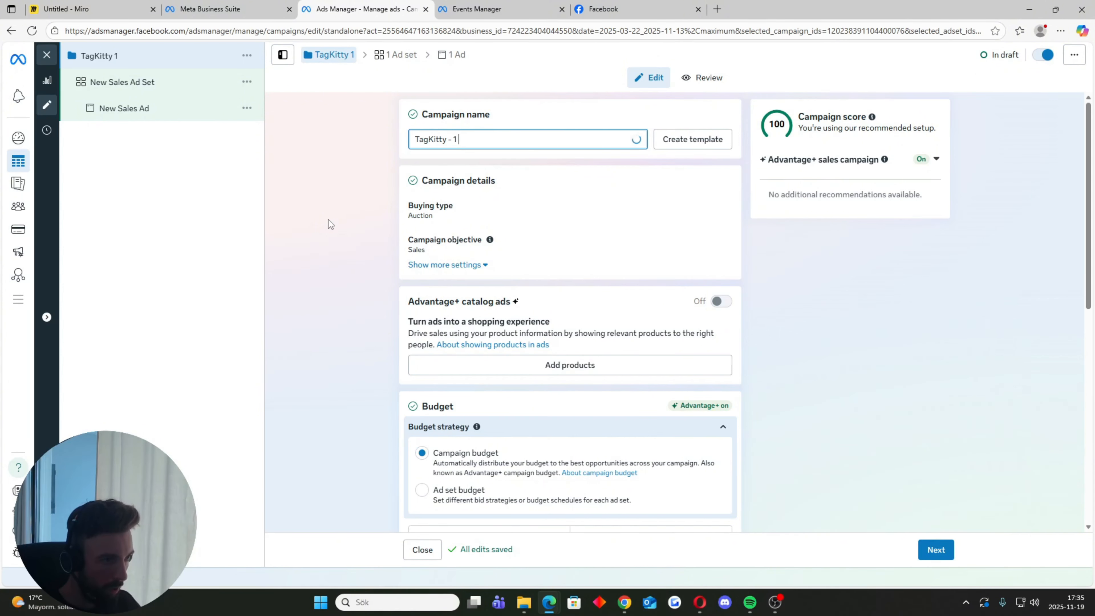
type("BO")
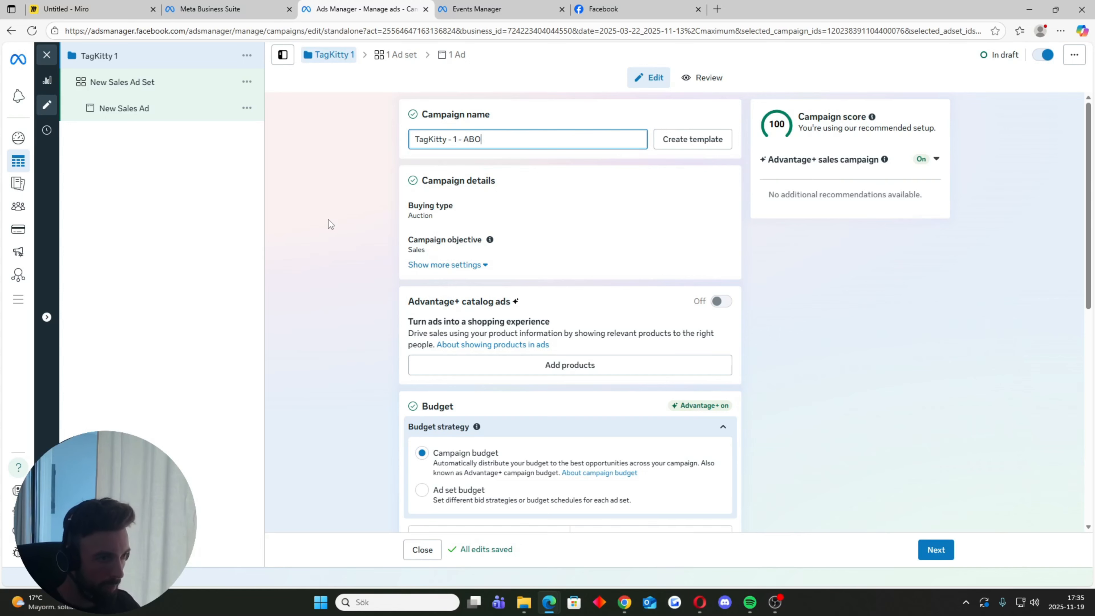
left_click(322, 294)
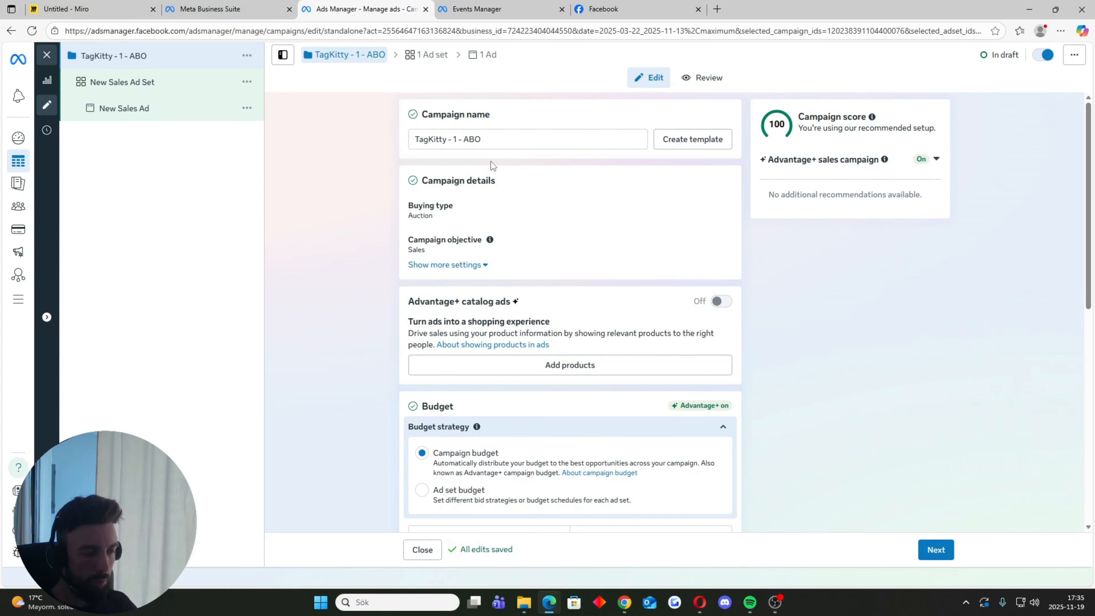
- Set the campaign's budget strategy to Ad set budget and review the remaining campaign settings
scroll(475, 393, "down", 1)
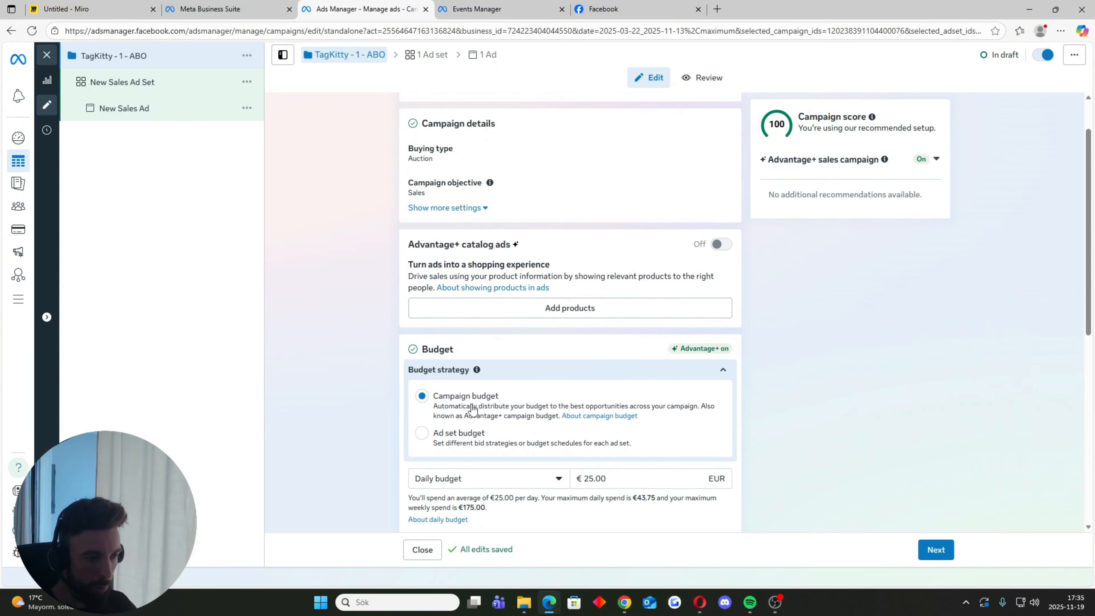
left_click(422, 436)
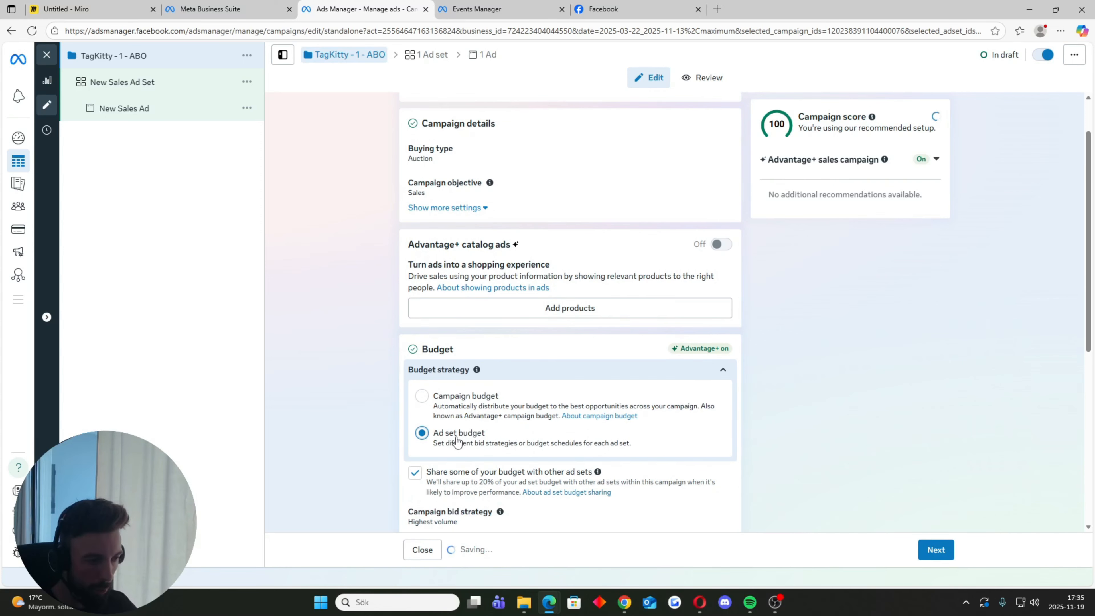
scroll(354, 350, "up", 1)
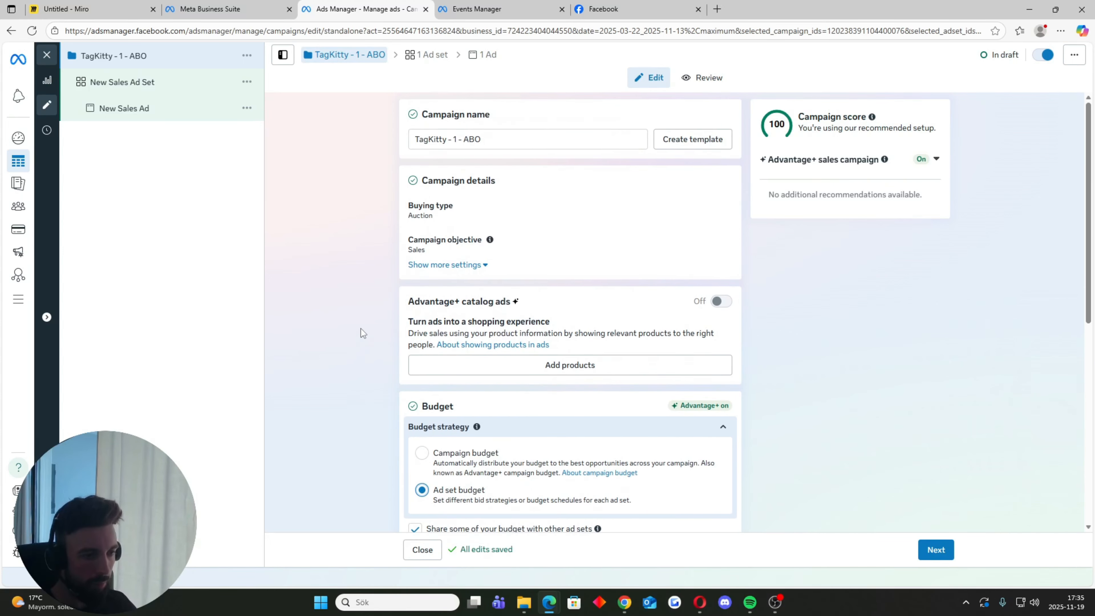
scroll(353, 328, "down", 6)
scroll(350, 328, "up", 5)
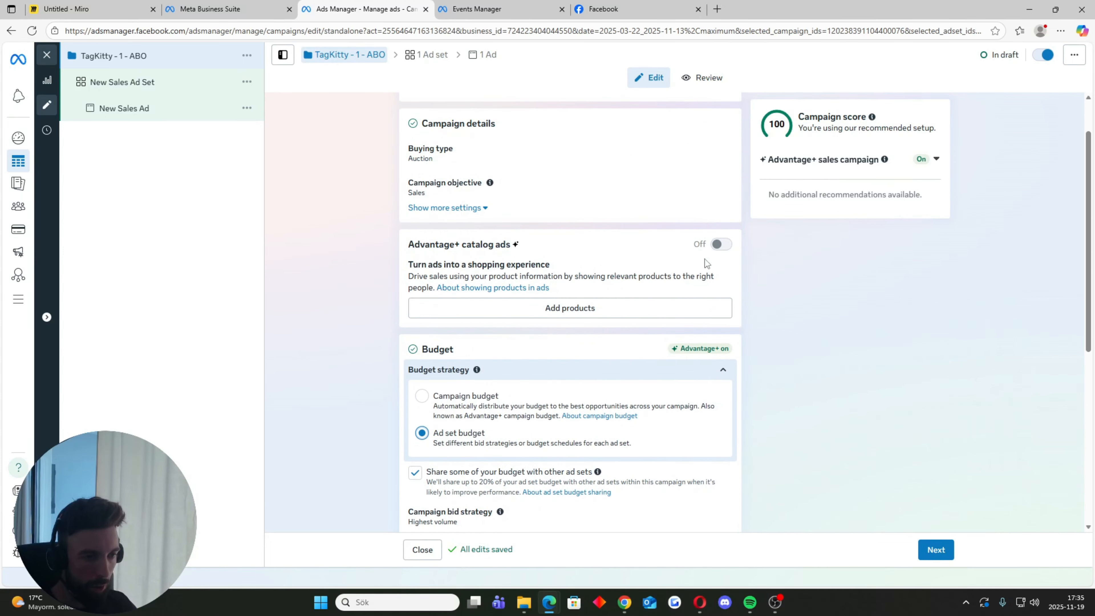
scroll(690, 276, "down", 4)
scroll(379, 379, "down", 3)
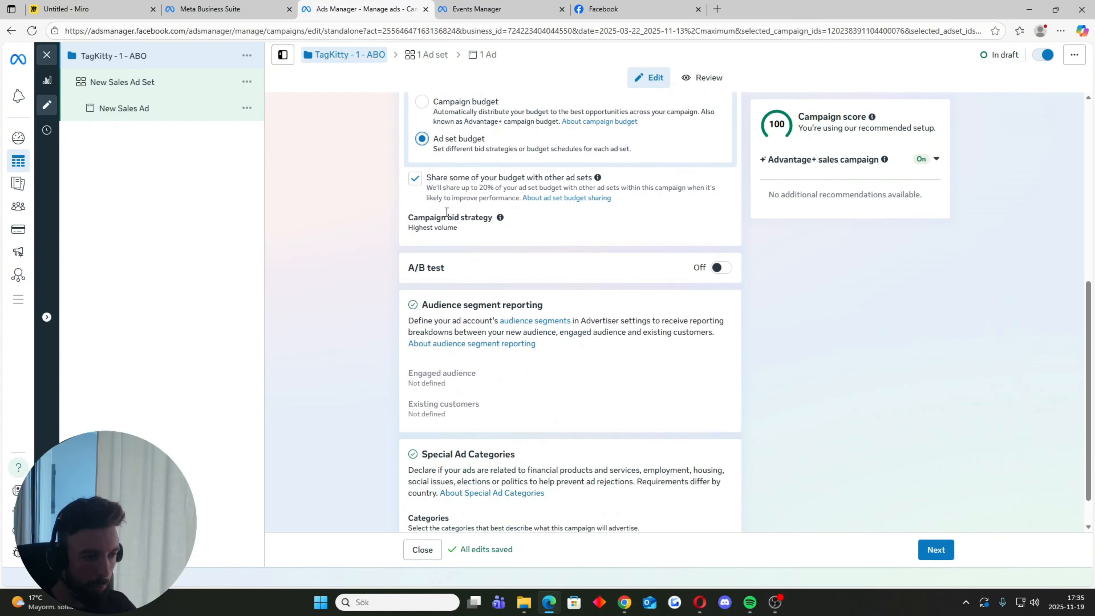
- Proceed to the campaign's ad set and name it "Broad"
left_click(939, 551)
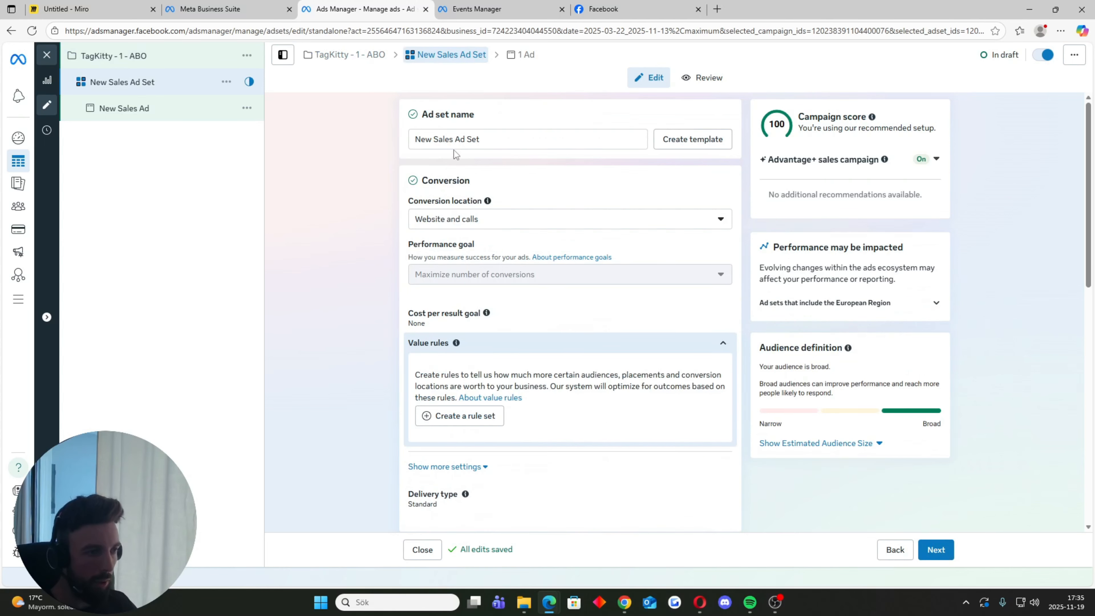
triple_click(456, 138)
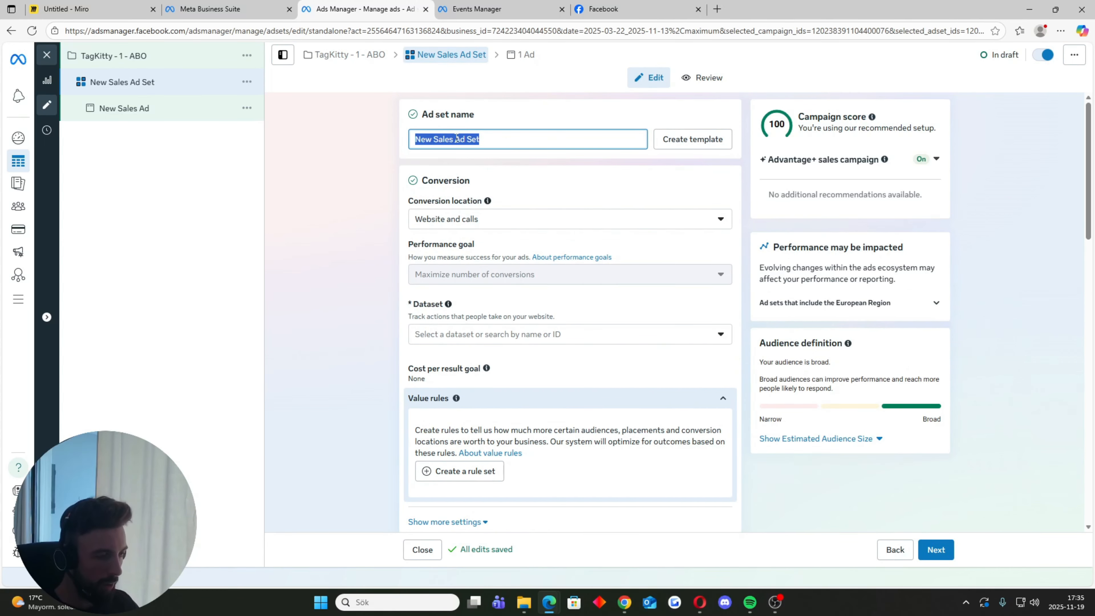
type("Broad")
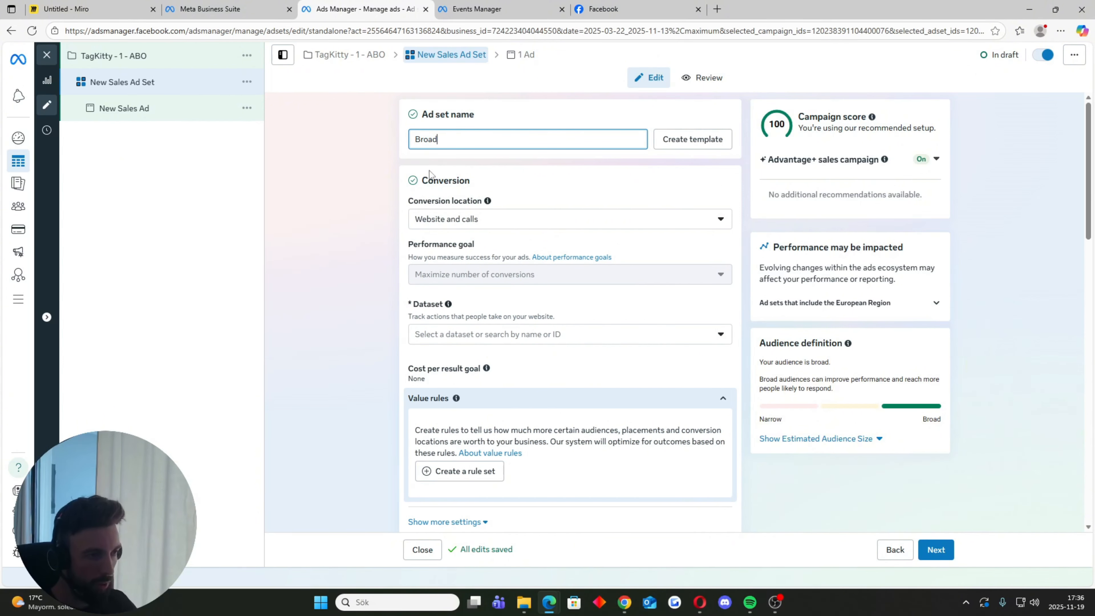
left_click(373, 230)
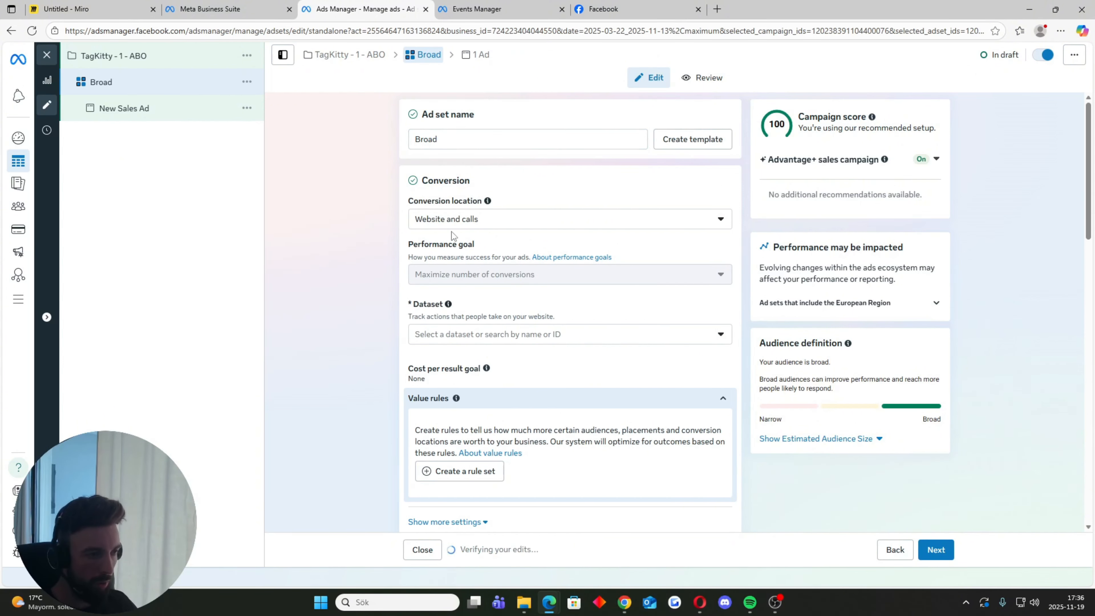
left_click(478, 220)
scroll(500, 280, "down", 2)
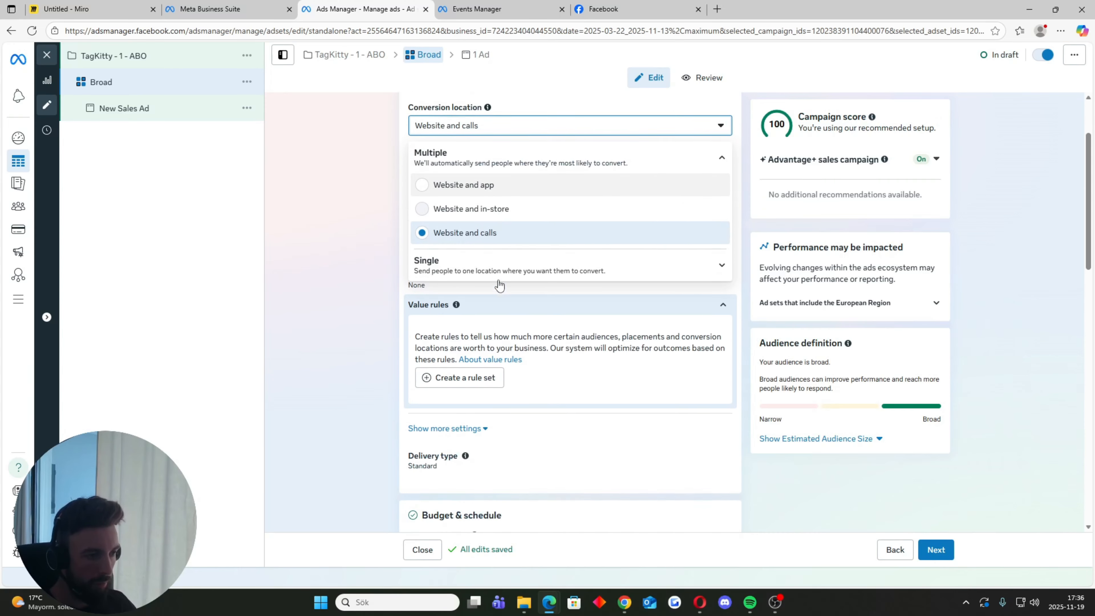
left_click(348, 255)
scroll(377, 238, "up", 2)
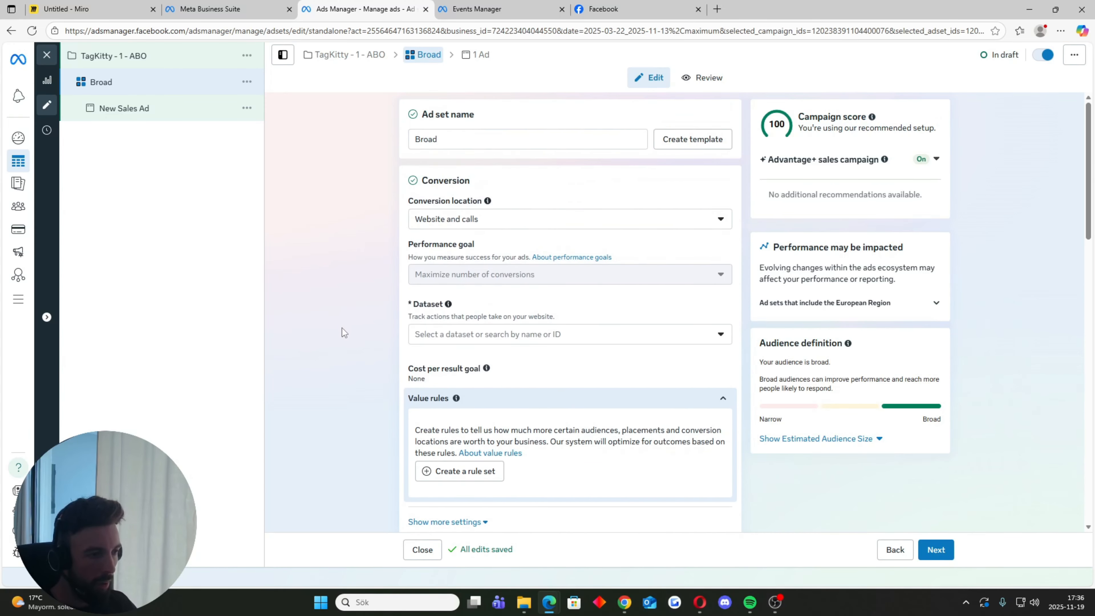
- Select the Example dataset for tracking website actions in the Broad ad set
left_click(505, 343)
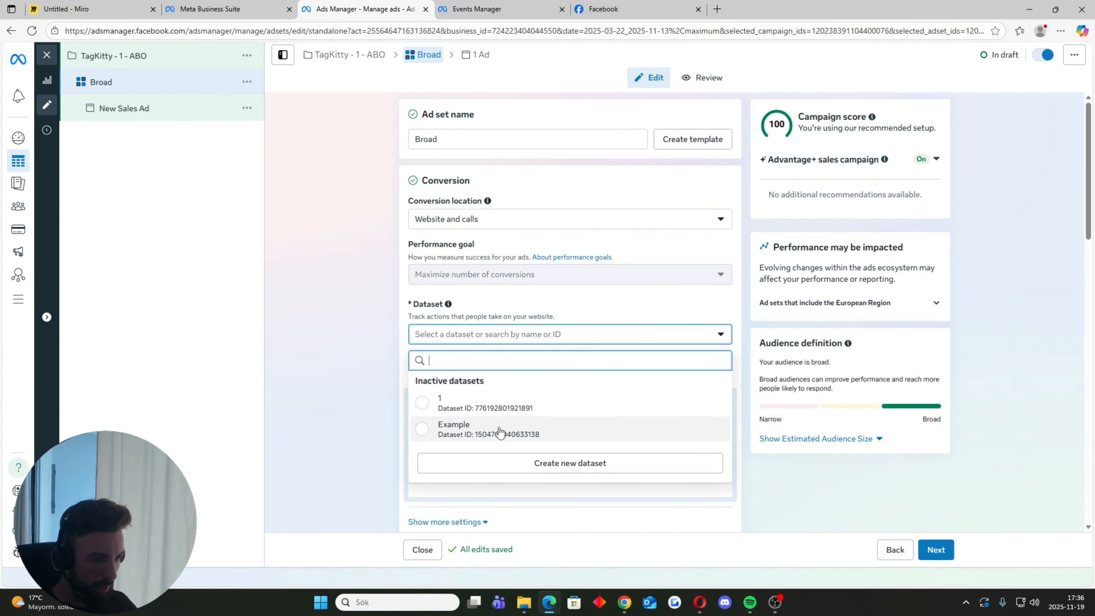
left_click(551, 435)
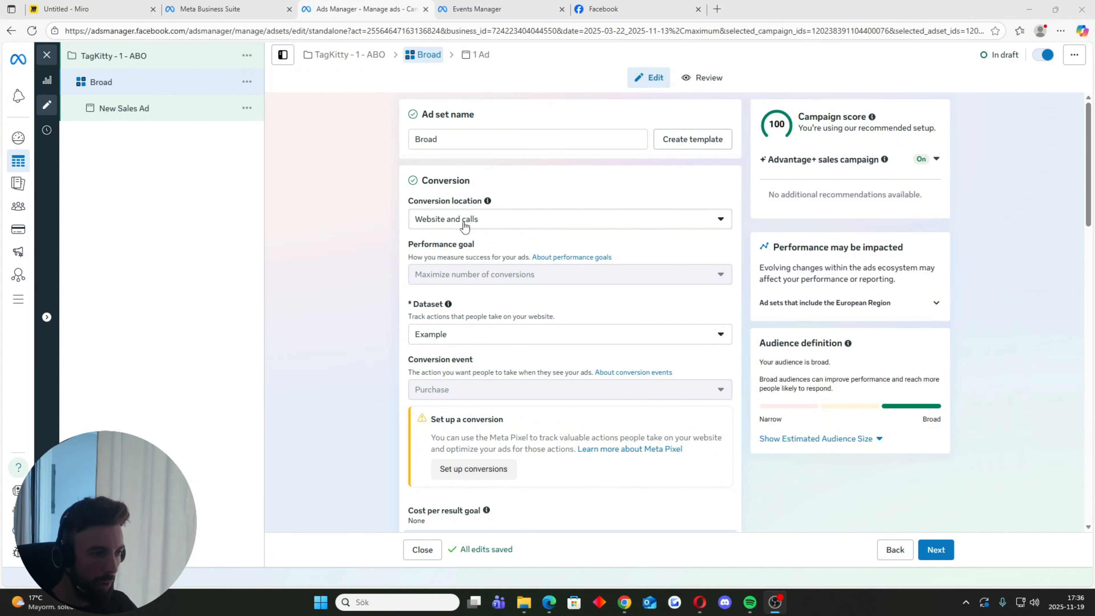
- Set the Broad ad set's conversion location to the single Website option
left_click(500, 227)
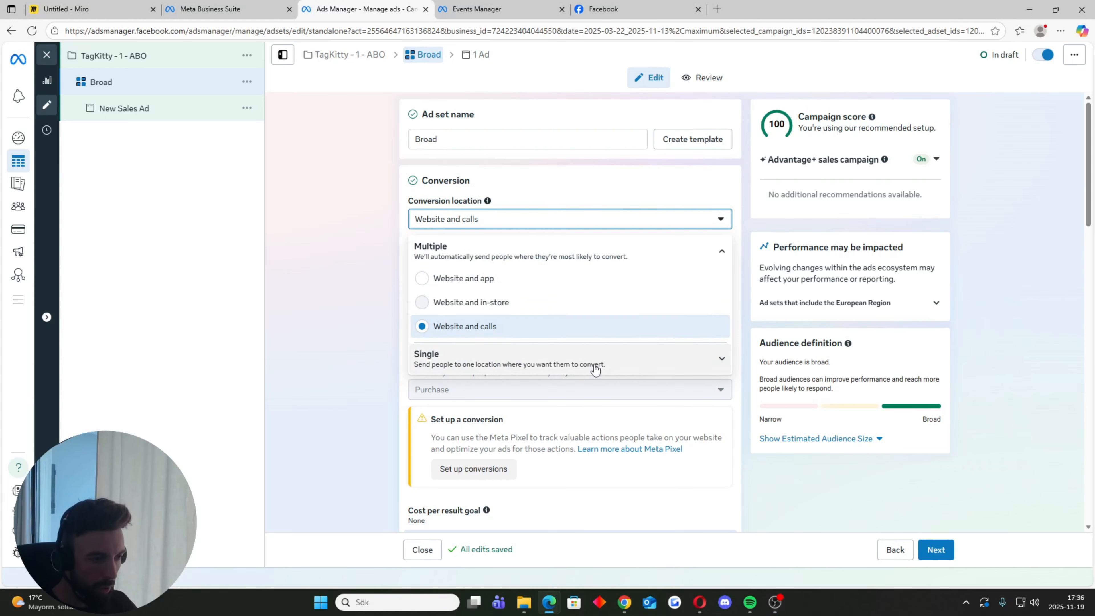
left_click(595, 369)
left_click(421, 326)
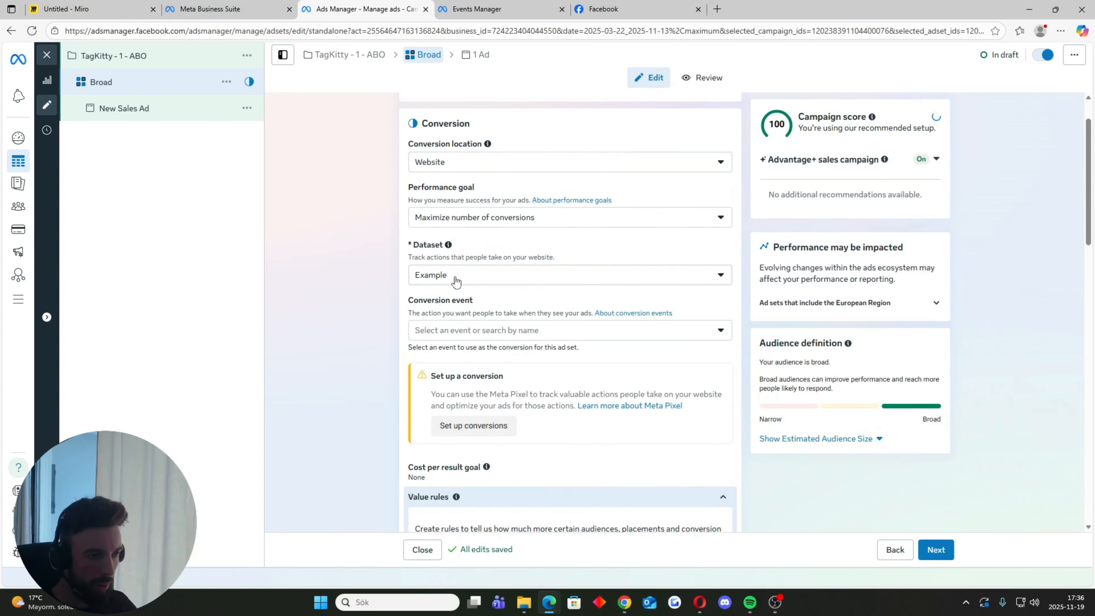
- Choose Purchase as the conversion event for the Broad ad set and check the selection
left_click(464, 331)
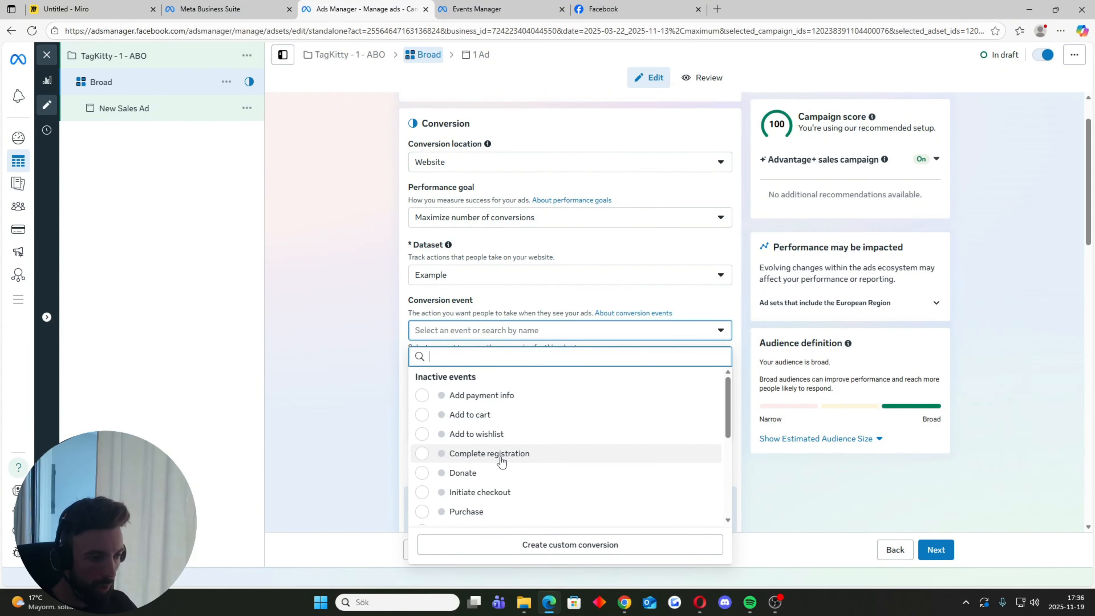
scroll(500, 460, "down", 1)
mouse_move(494, 460)
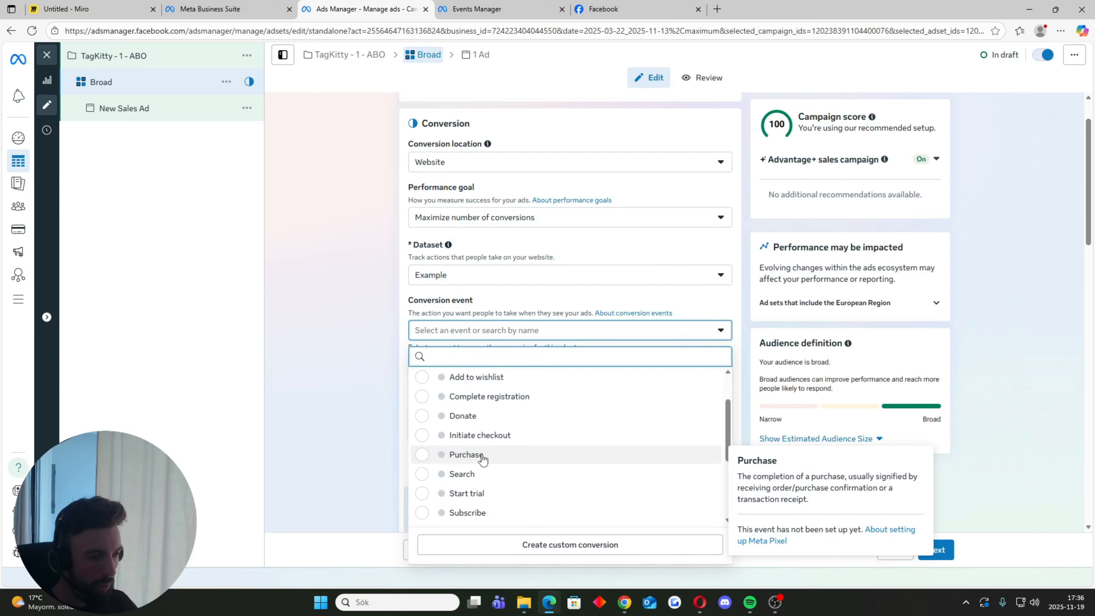
left_click(501, 460)
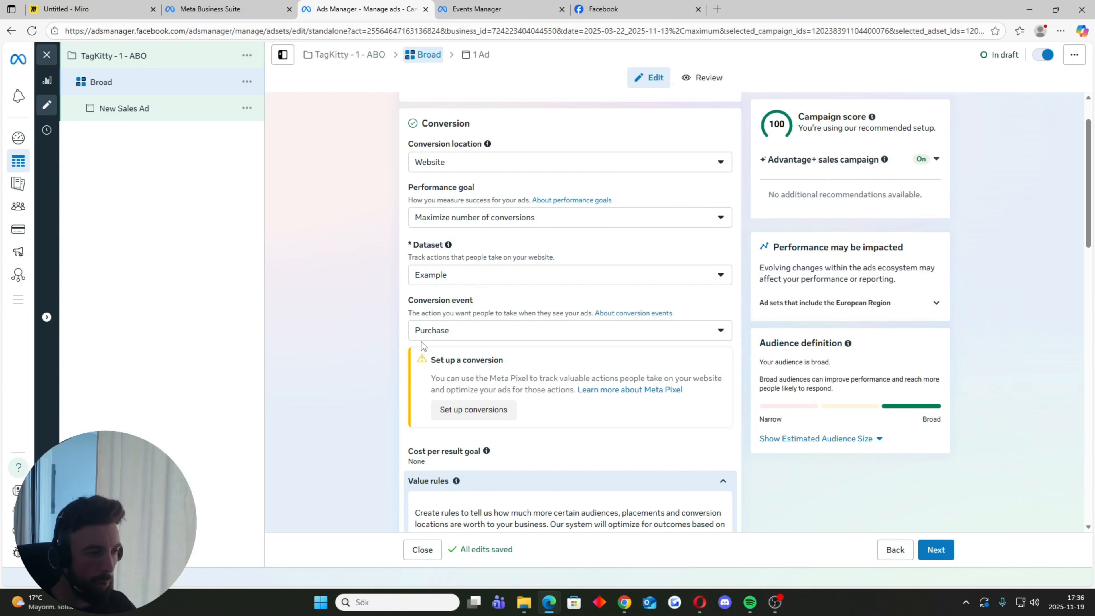
left_click(439, 336)
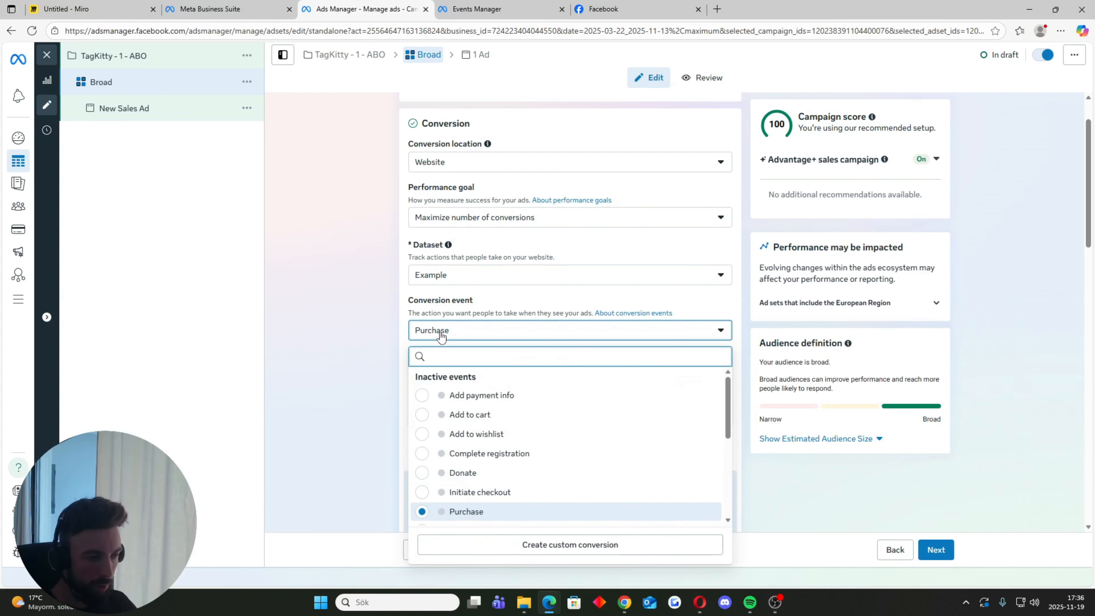
left_click(364, 414)
- Set the Broad ad set's daily budget to €10.00
scroll(380, 429, "down", 6)
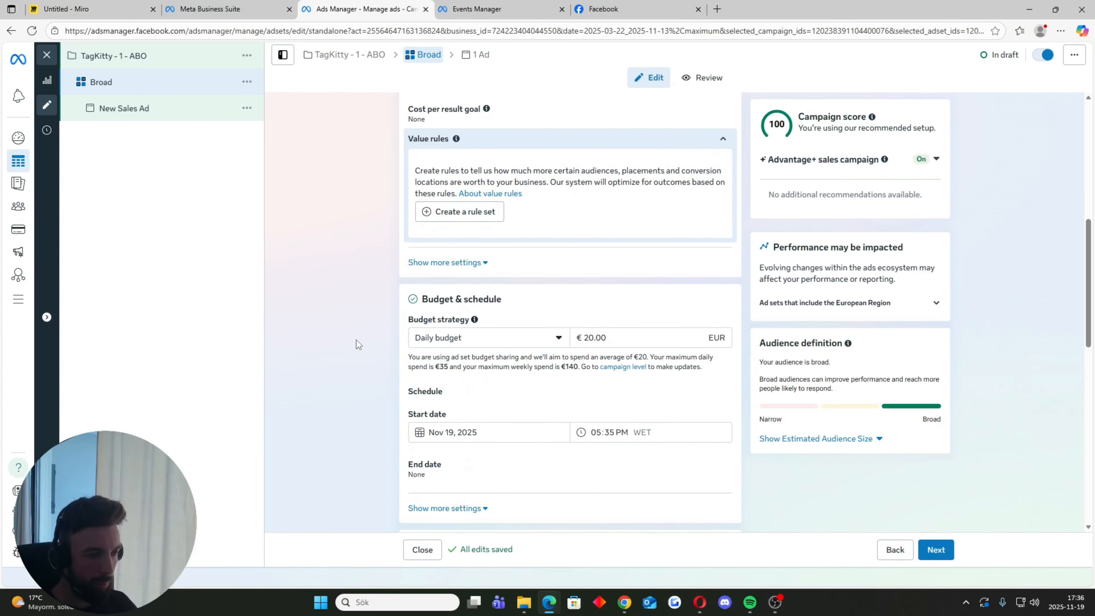
scroll(356, 339, "down", 1)
left_click_drag(589, 282, 583, 281)
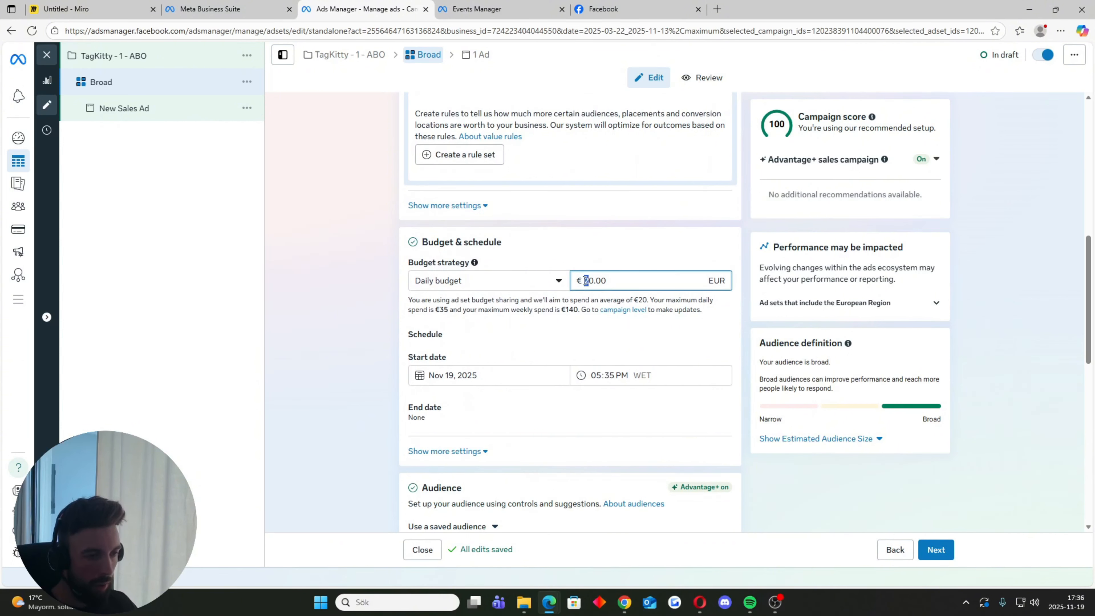
type("1")
left_click(357, 312)
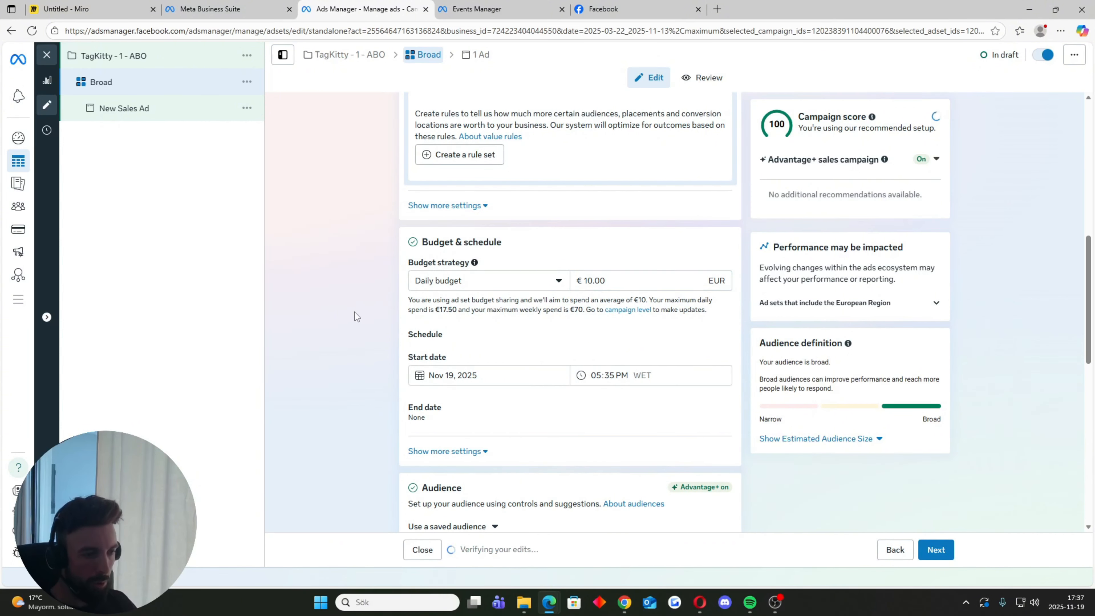
- Add the United States and Canada as included locations in the Broad ad set's audience controls
scroll(385, 328, "down", 2)
scroll(385, 325, "down", 2)
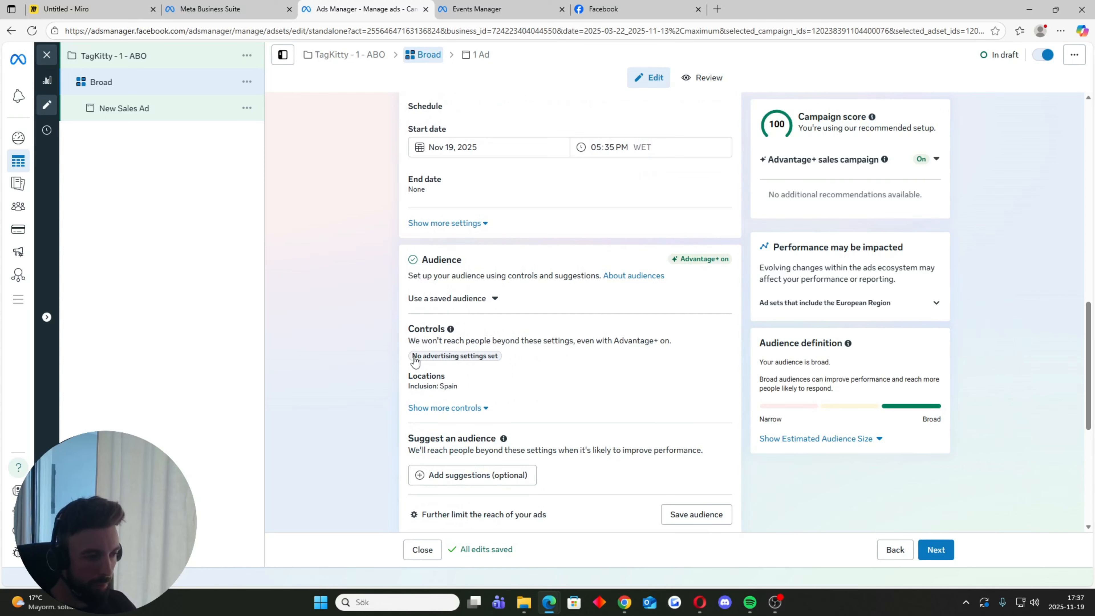
left_click(517, 391)
scroll(519, 396, "down", 2)
left_click(526, 363)
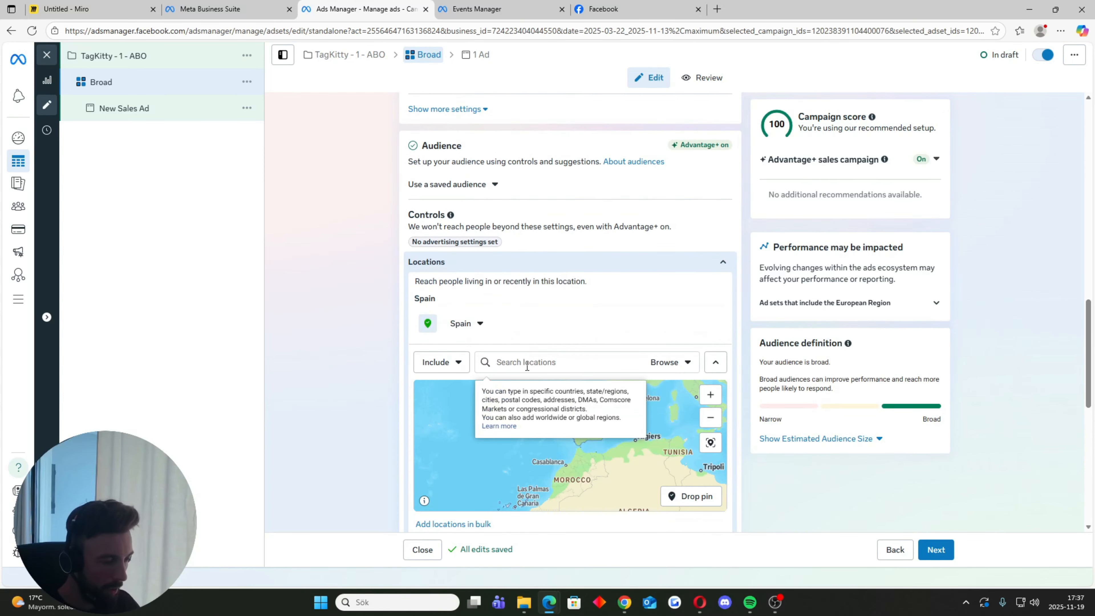
type("usa")
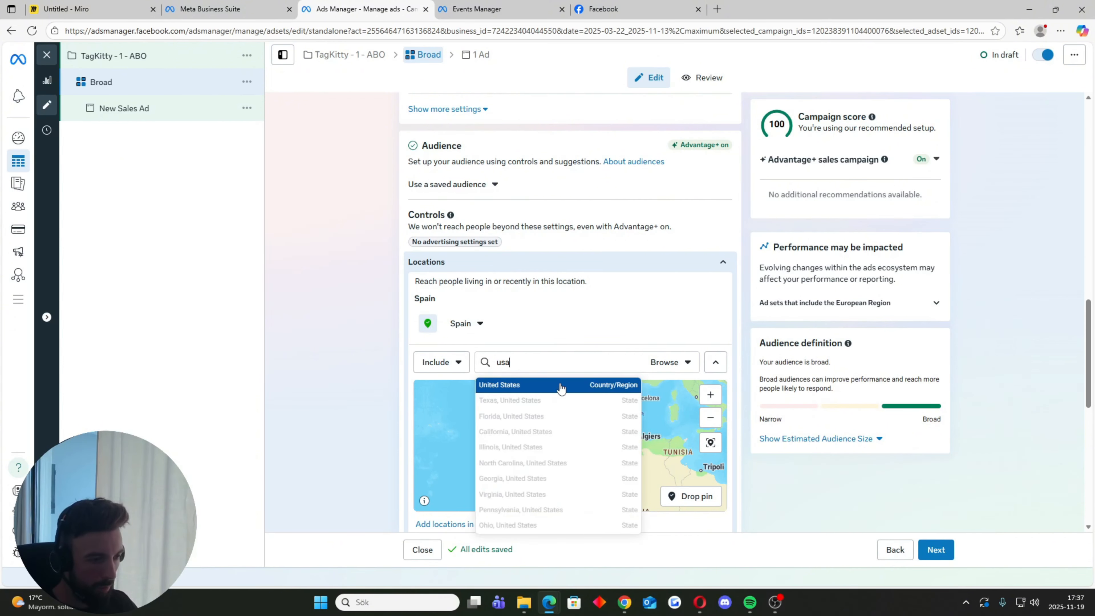
left_click(560, 387)
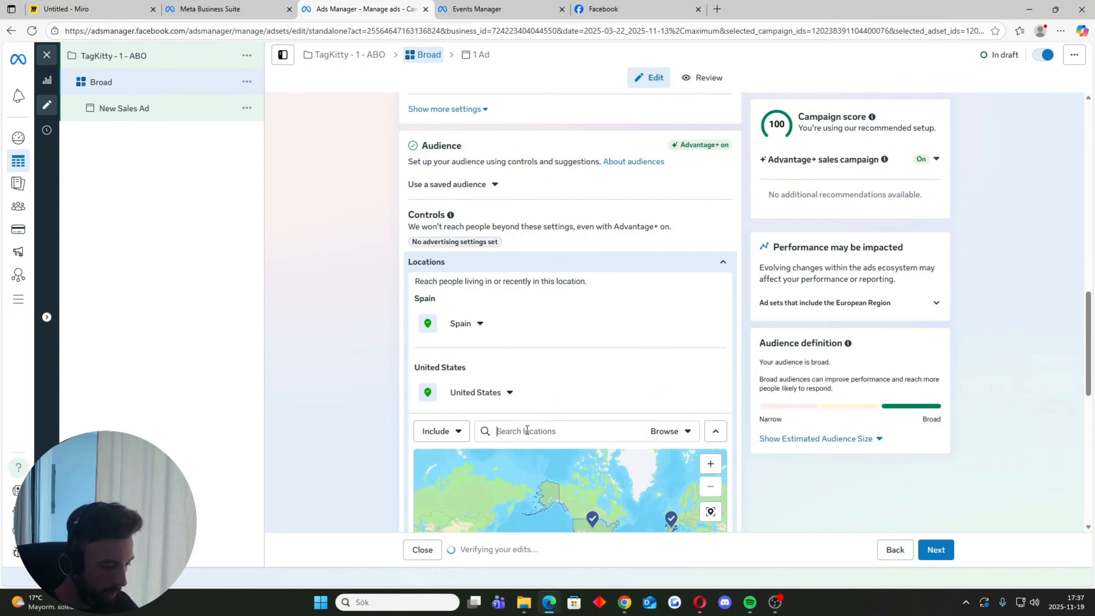
type("canada")
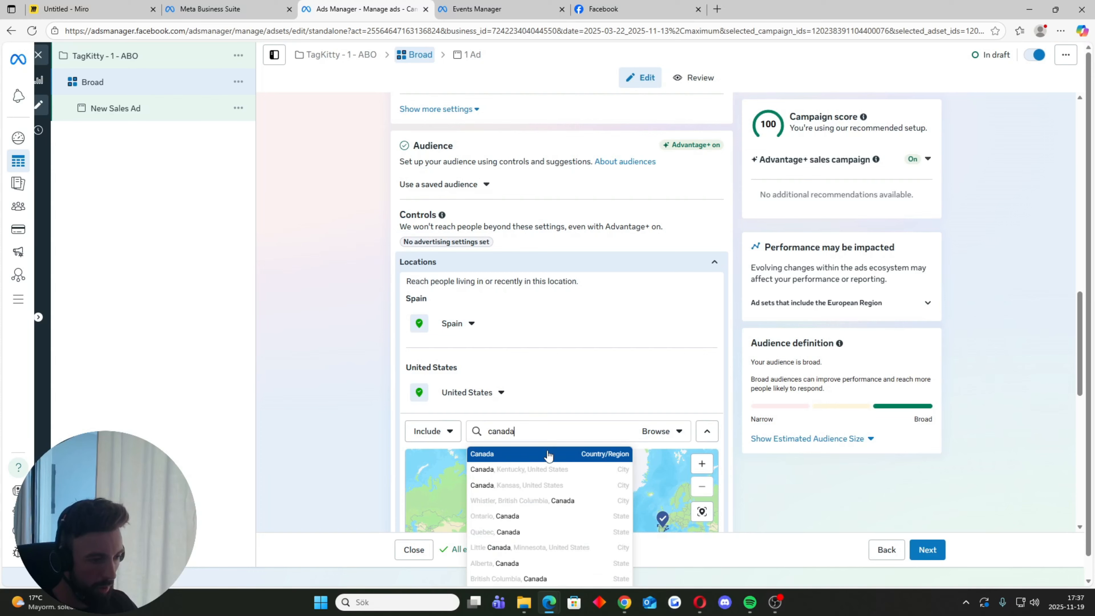
left_click(547, 455)
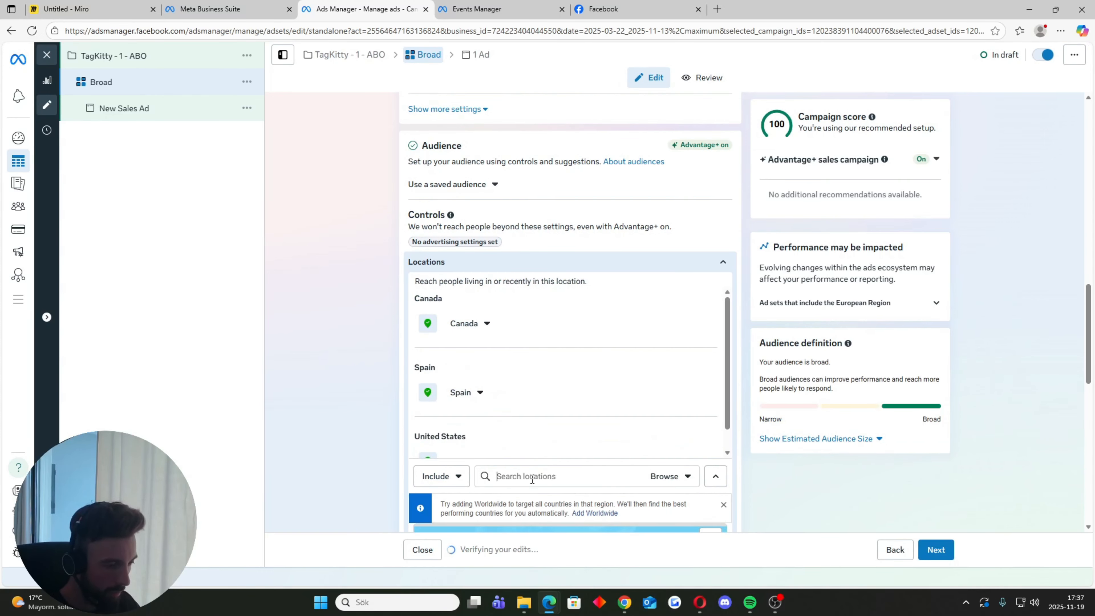
- Add Australia as an included location for the audience
type("a")
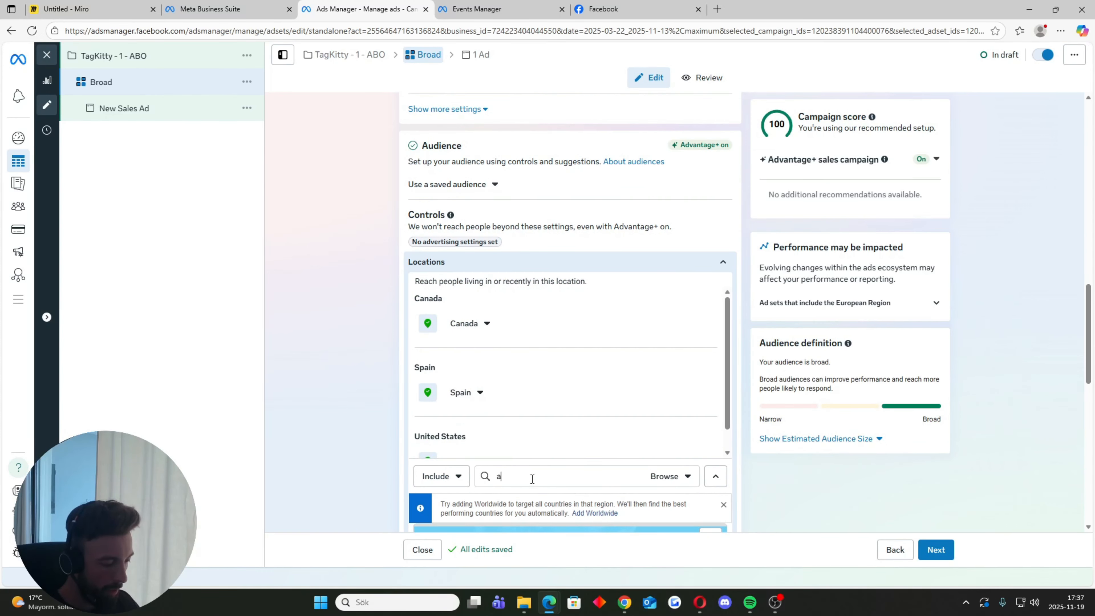
type("ustralia")
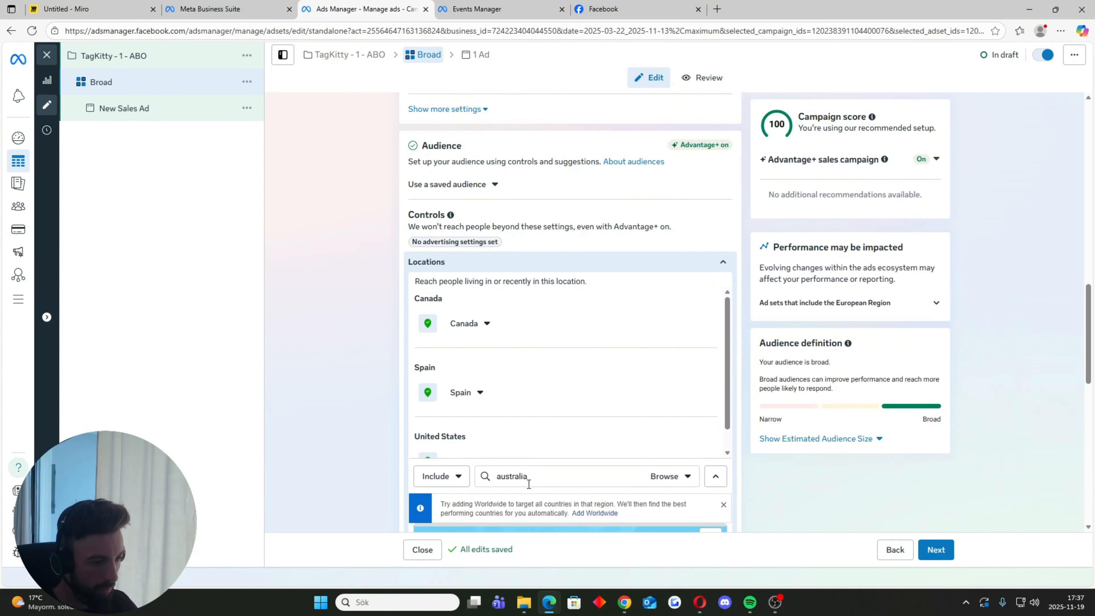
left_click(508, 501)
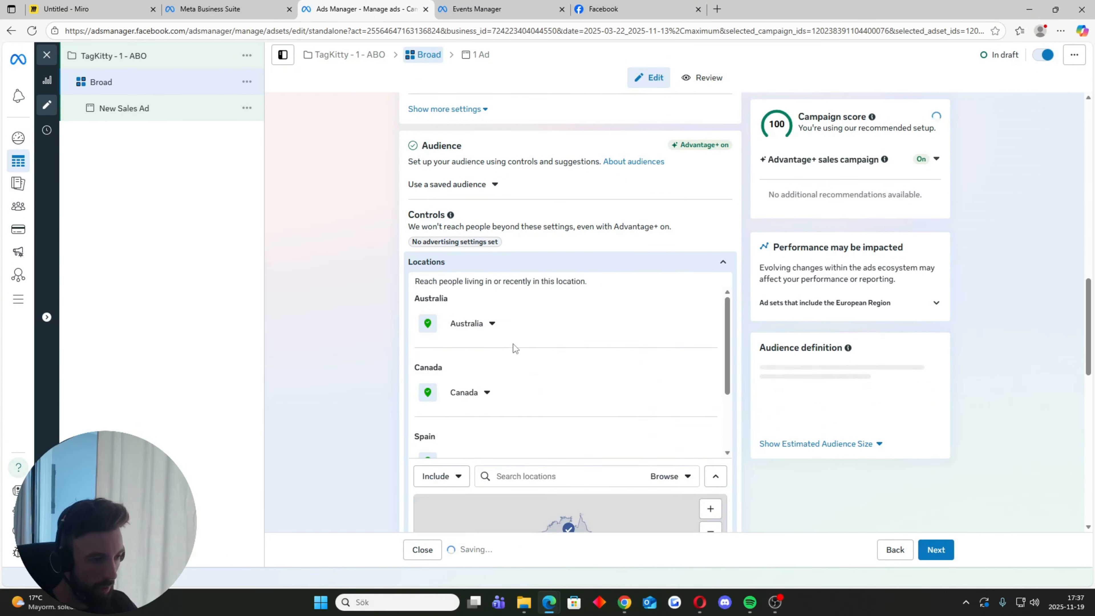
- Remove Spain and Australia from the audience's included locations
scroll(516, 344, "down", 5)
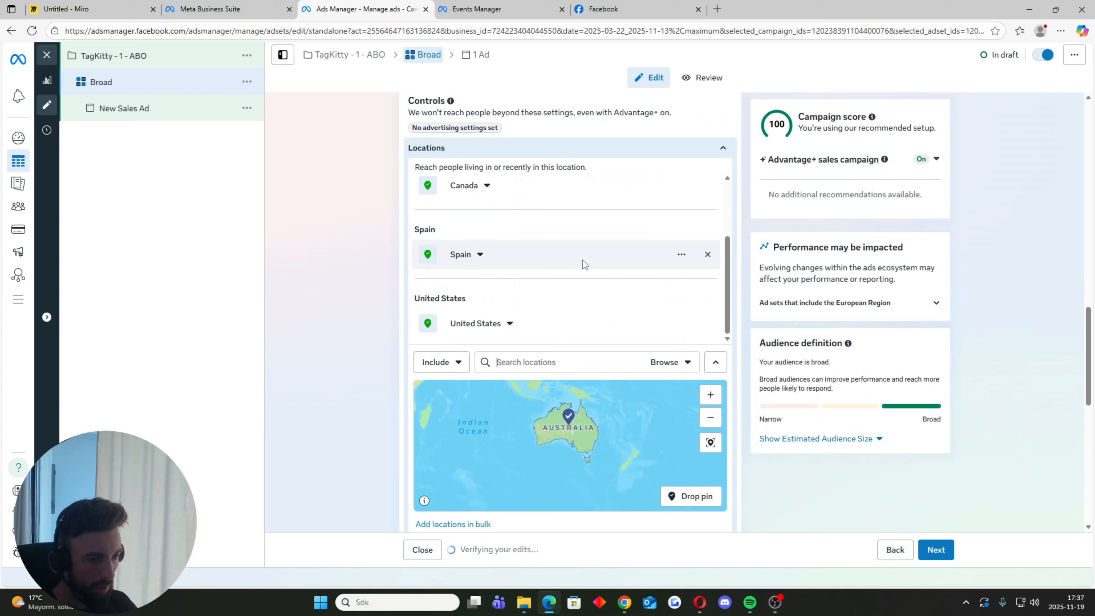
left_click(707, 254)
scroll(348, 291, "down", 4)
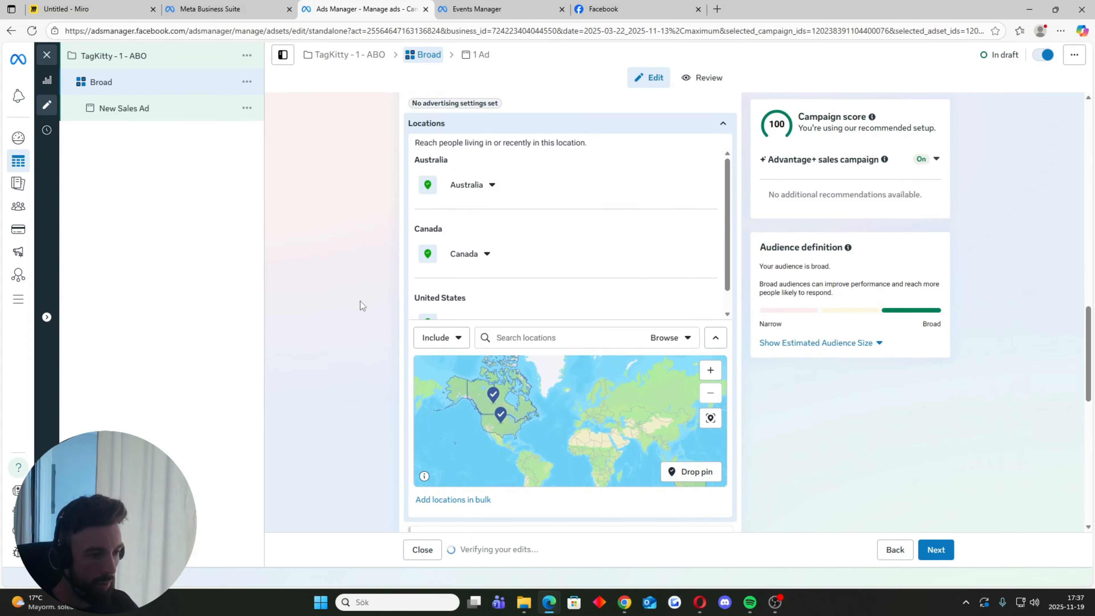
scroll(362, 344, "up", 4)
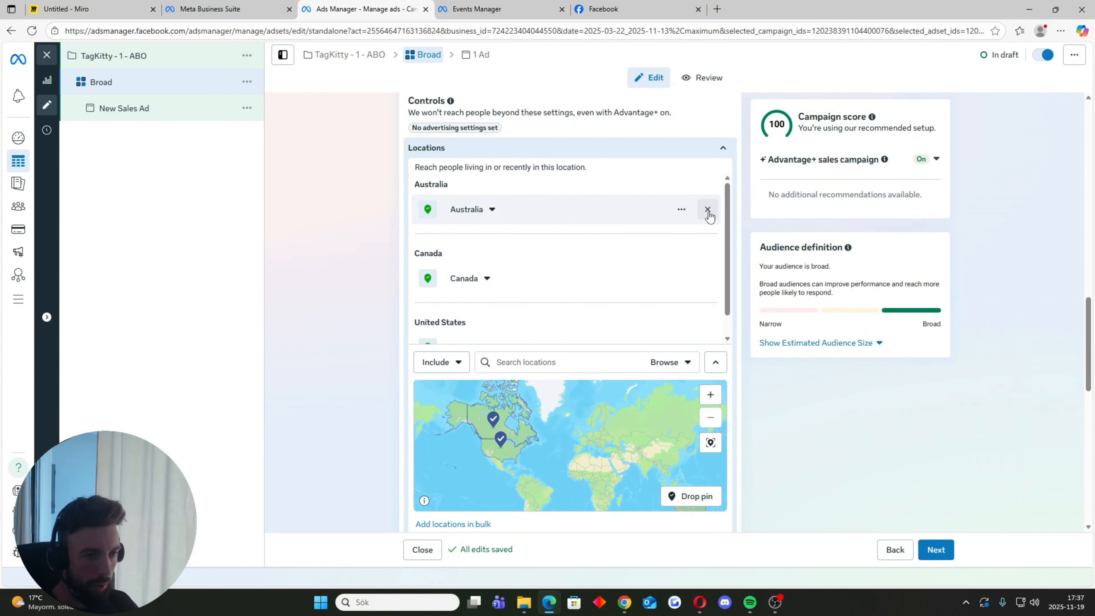
left_click(708, 211)
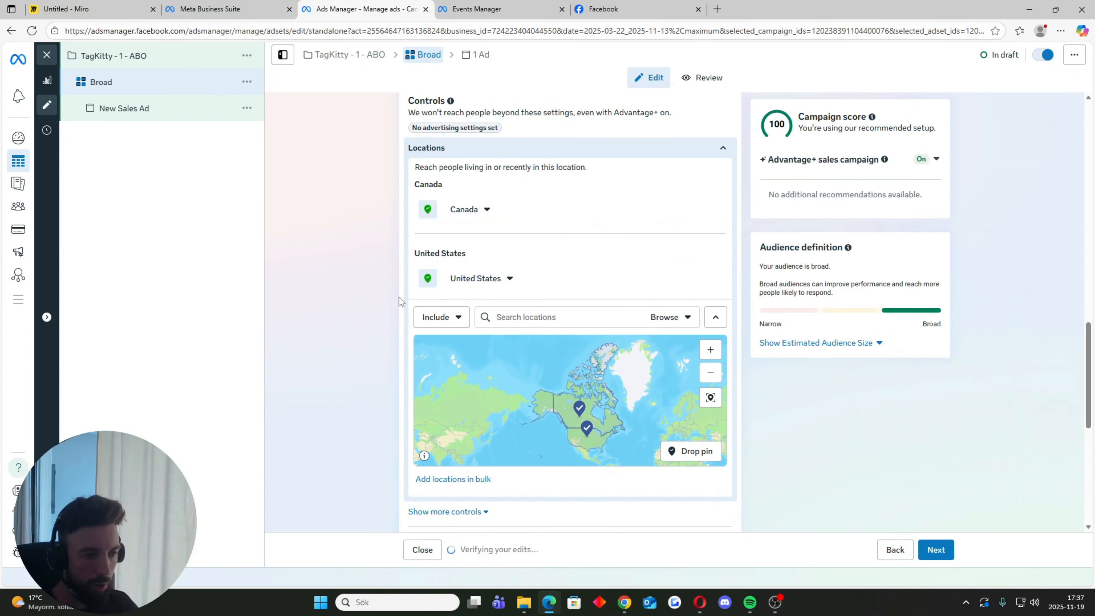
left_click_drag(682, 432, 585, 380)
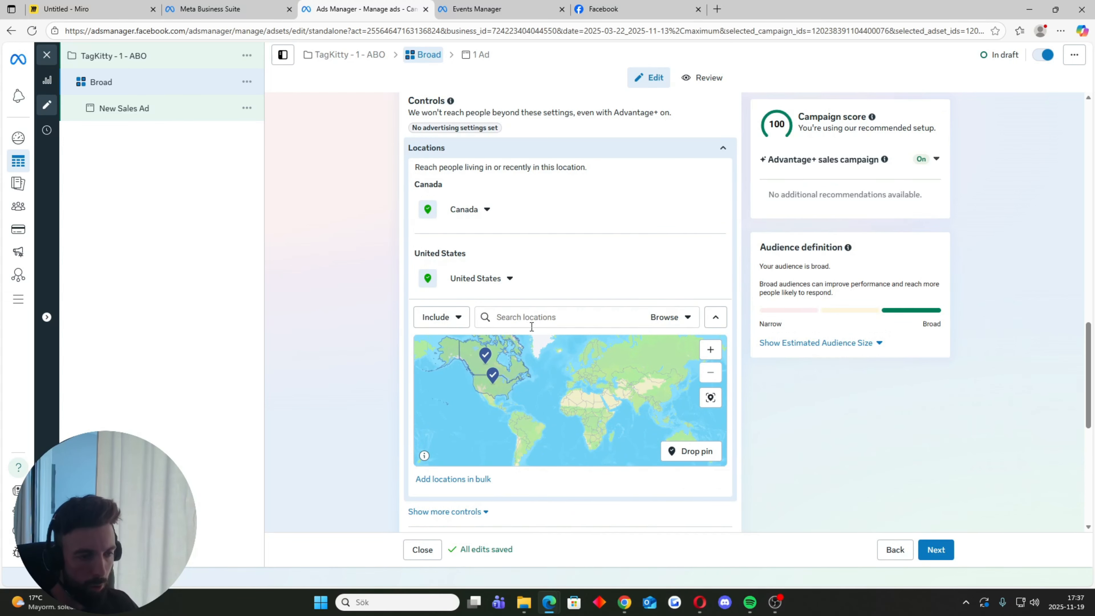
scroll(597, 378, "up", 3)
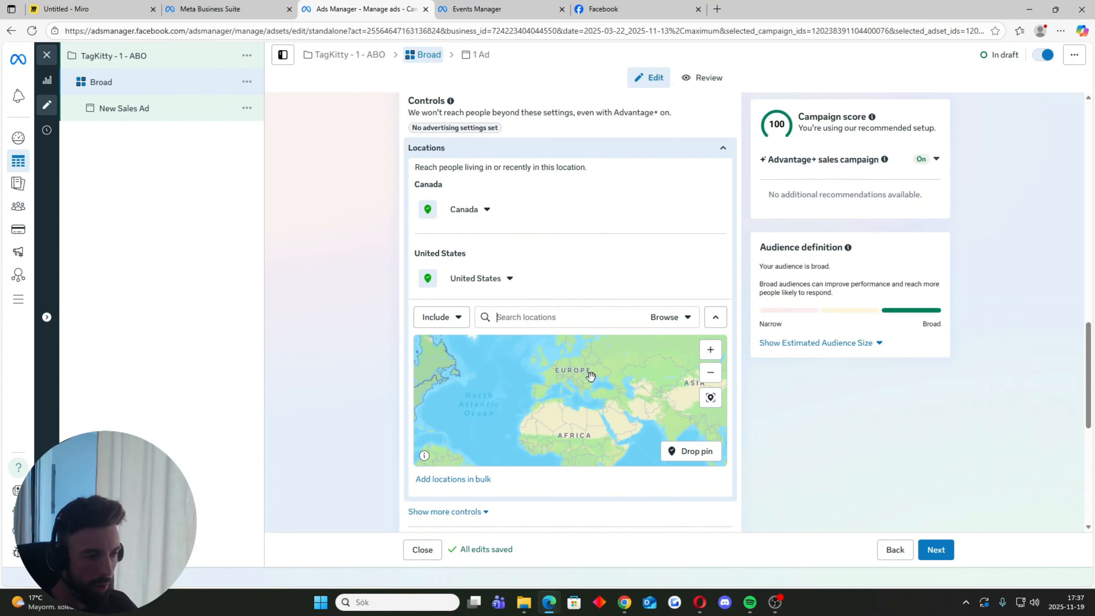
scroll(583, 376, "up", 2)
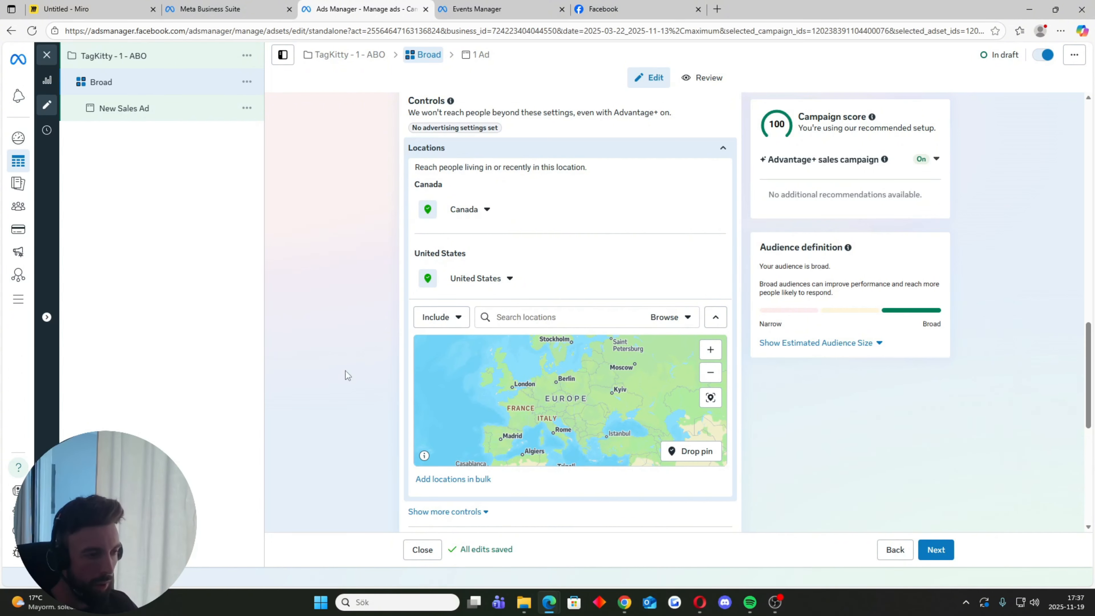
- Expand the optional audience suggestions and review the age, gender, detailed targeting and placement settings
scroll(335, 372, "down", 5)
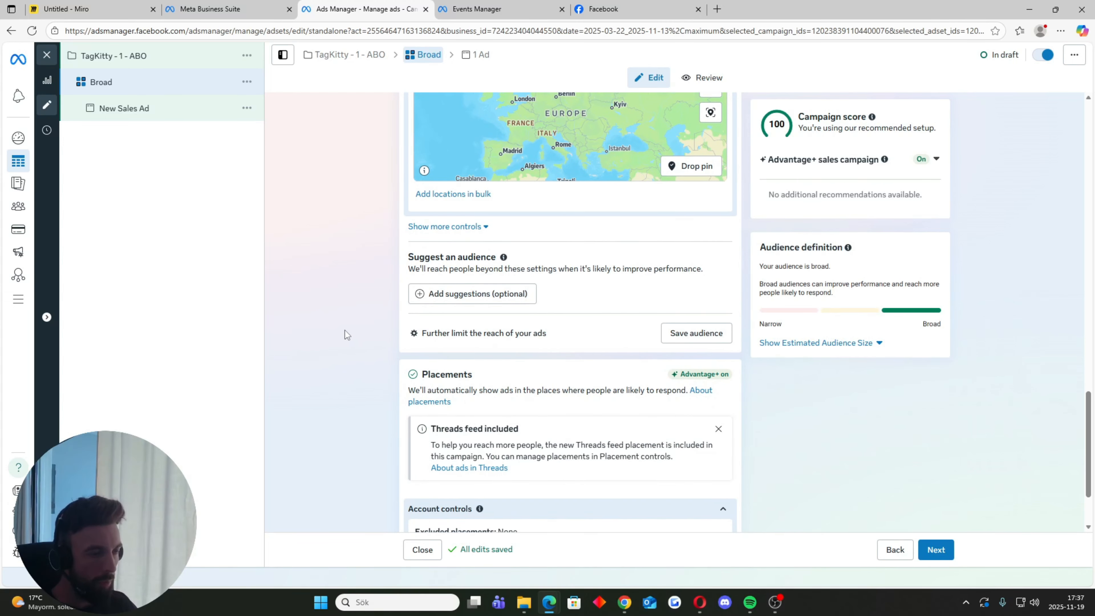
left_click(435, 294)
scroll(371, 348, "down", 1)
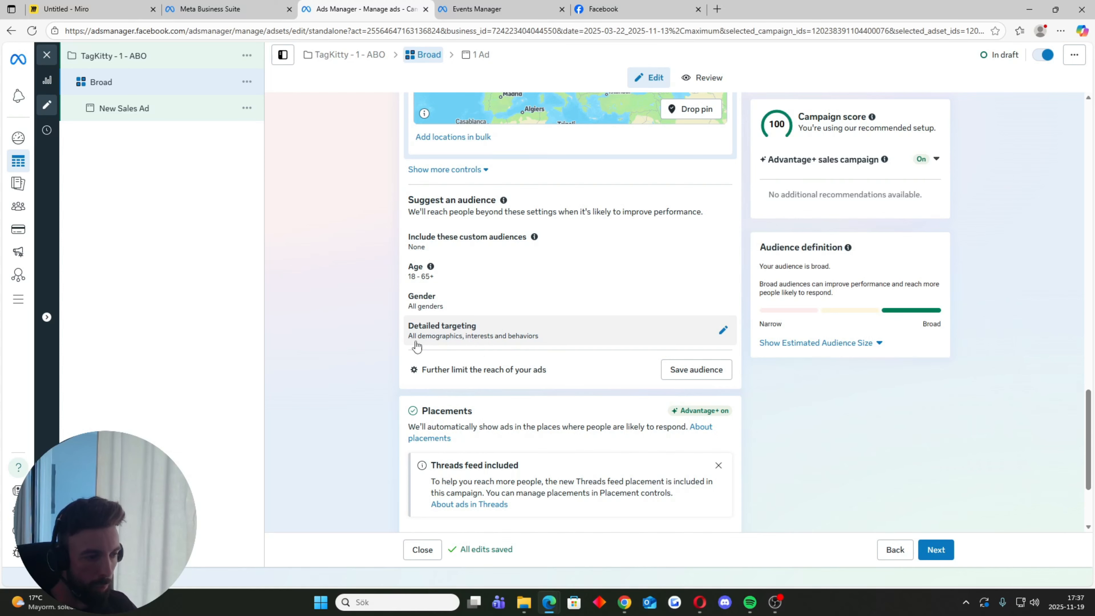
scroll(382, 354, "down", 1)
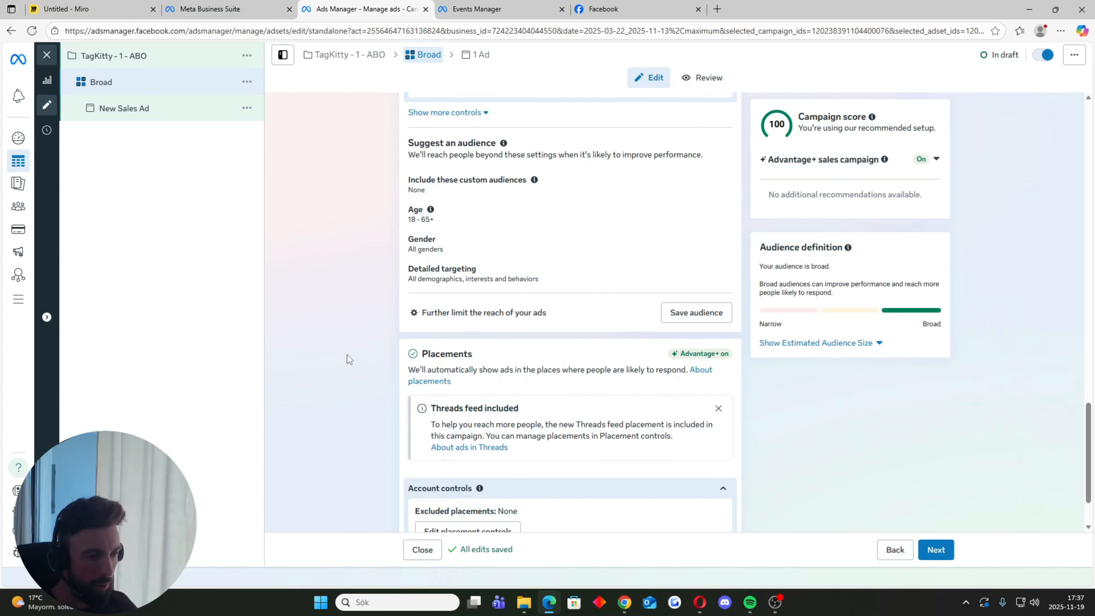
scroll(347, 347, "down", 2)
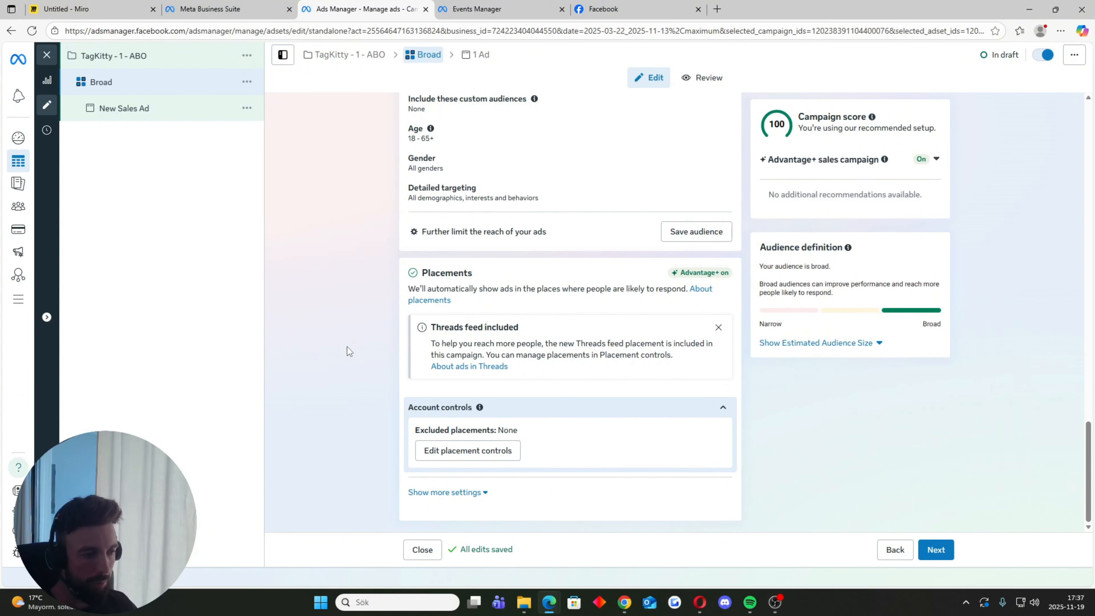
- Proceed to the ad inside the Broad ad set and name it "Video 1"
left_click(943, 552)
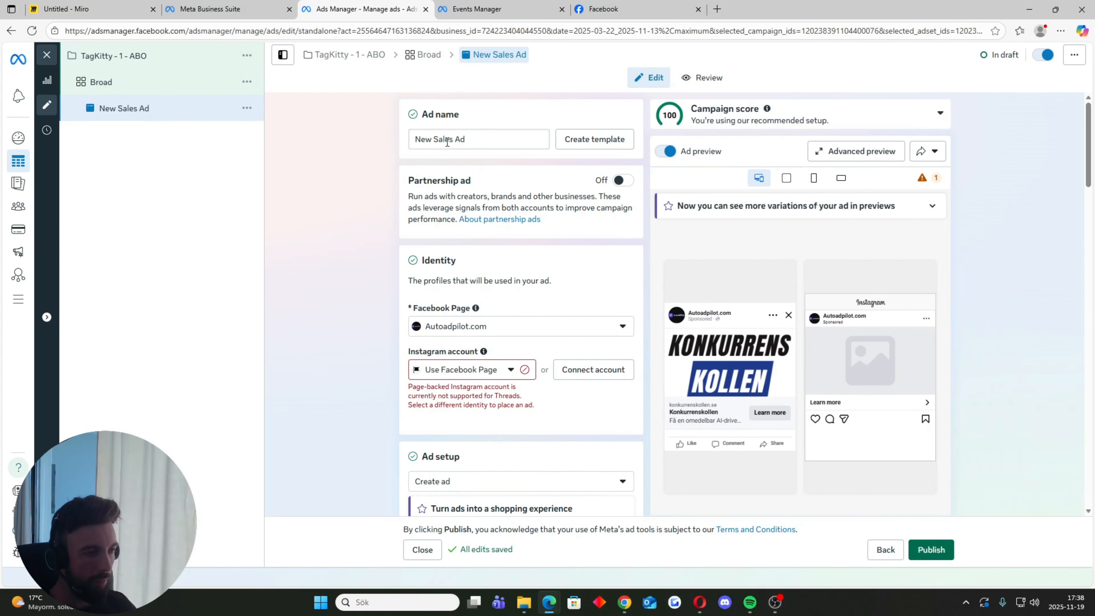
triple_click(447, 142)
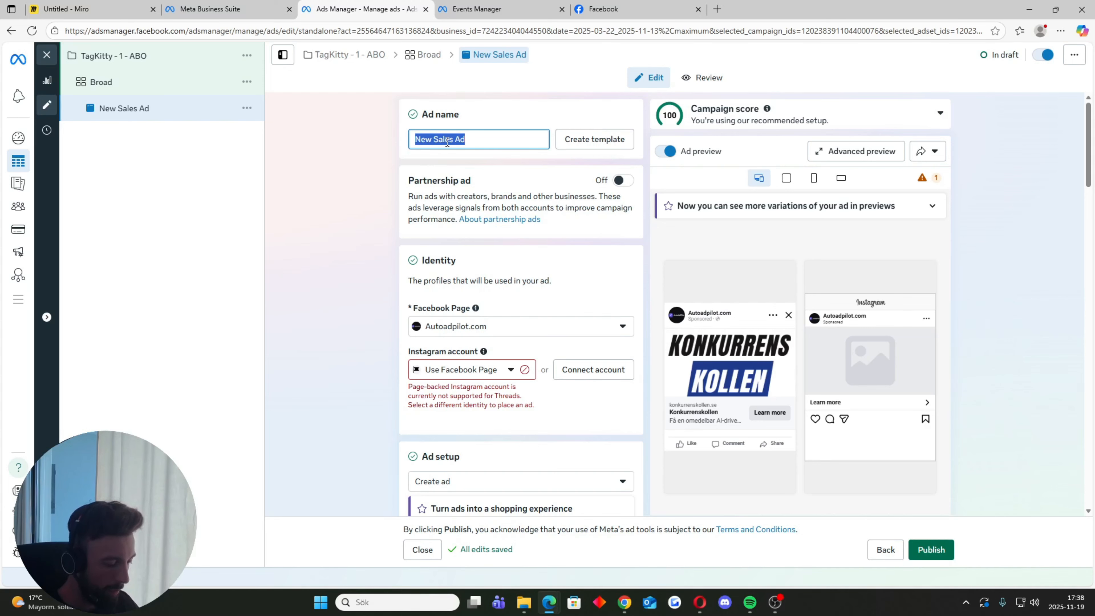
type("Video 1")
left_click(369, 249)
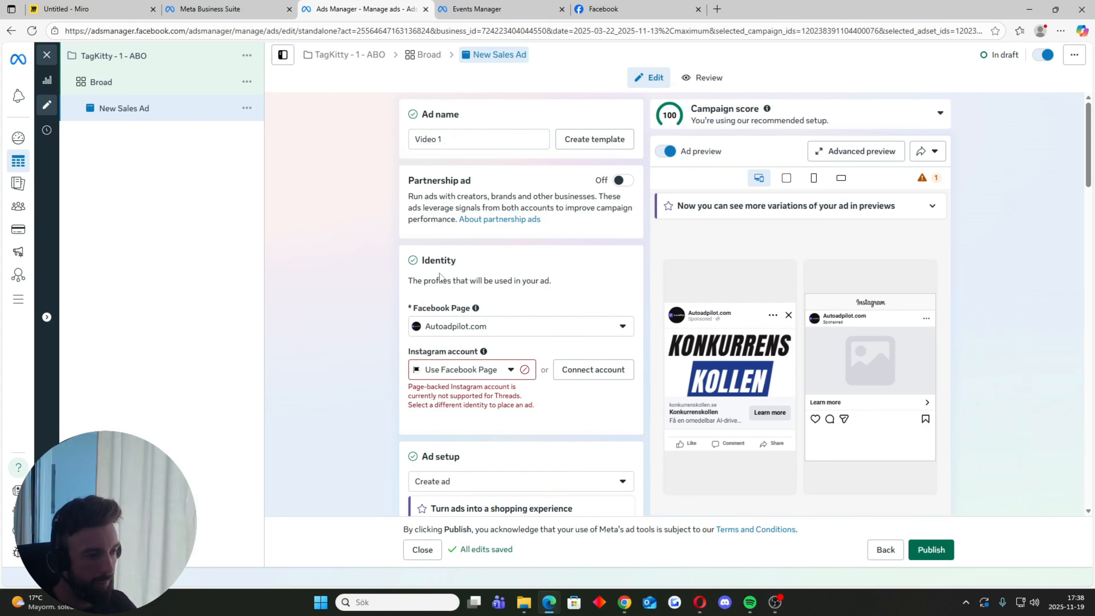
- Select Lampnet as the Facebook Page for the ad's identity
left_click(500, 328)
left_click(475, 431)
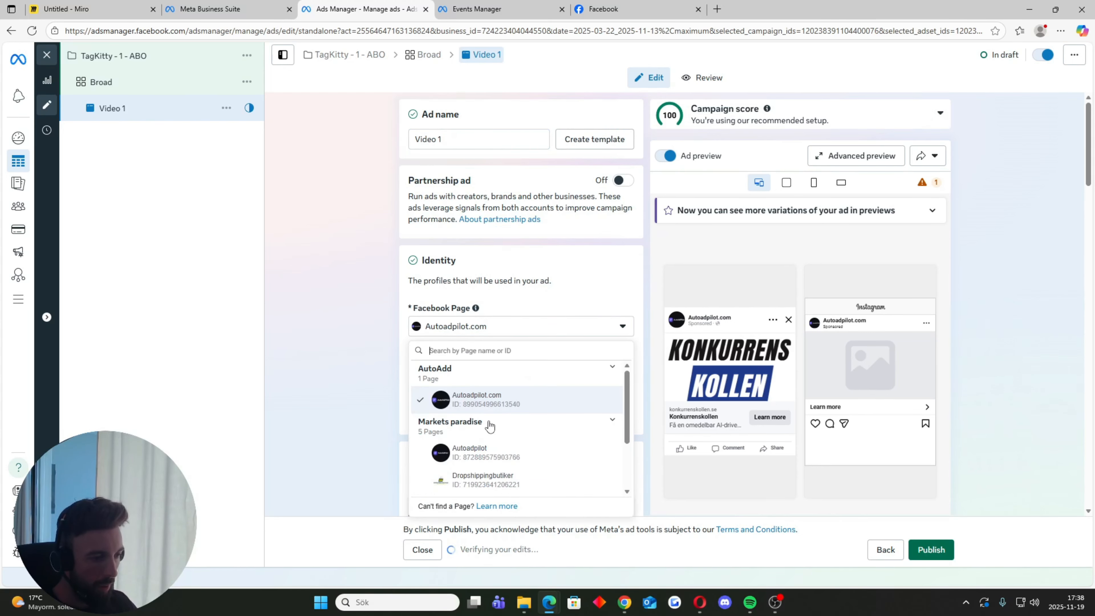
left_click(487, 427)
left_click(472, 428)
scroll(471, 428, "down", 3)
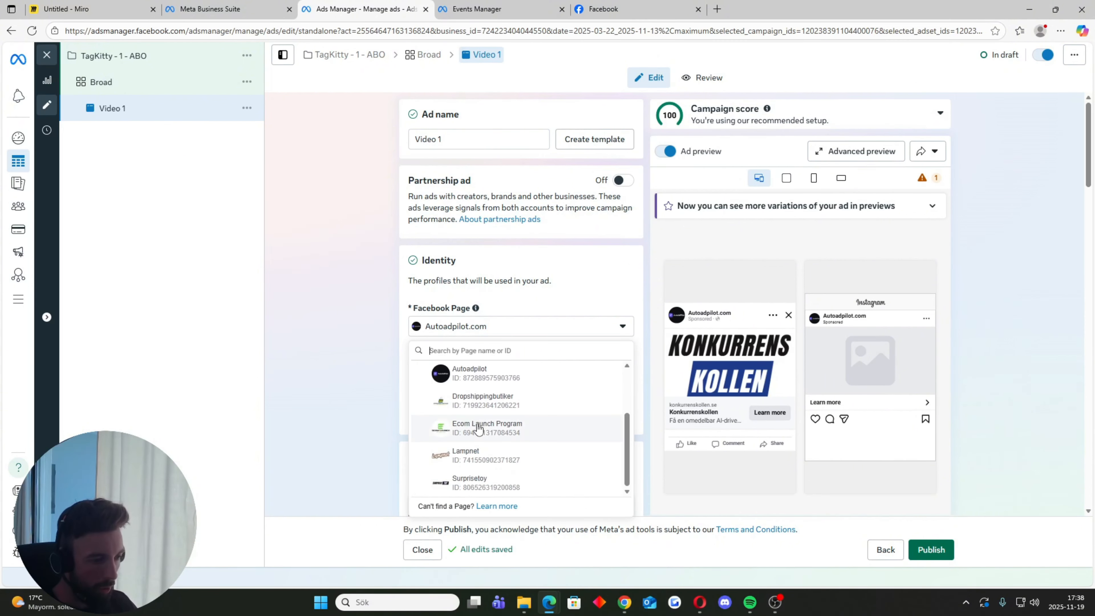
left_click(494, 449)
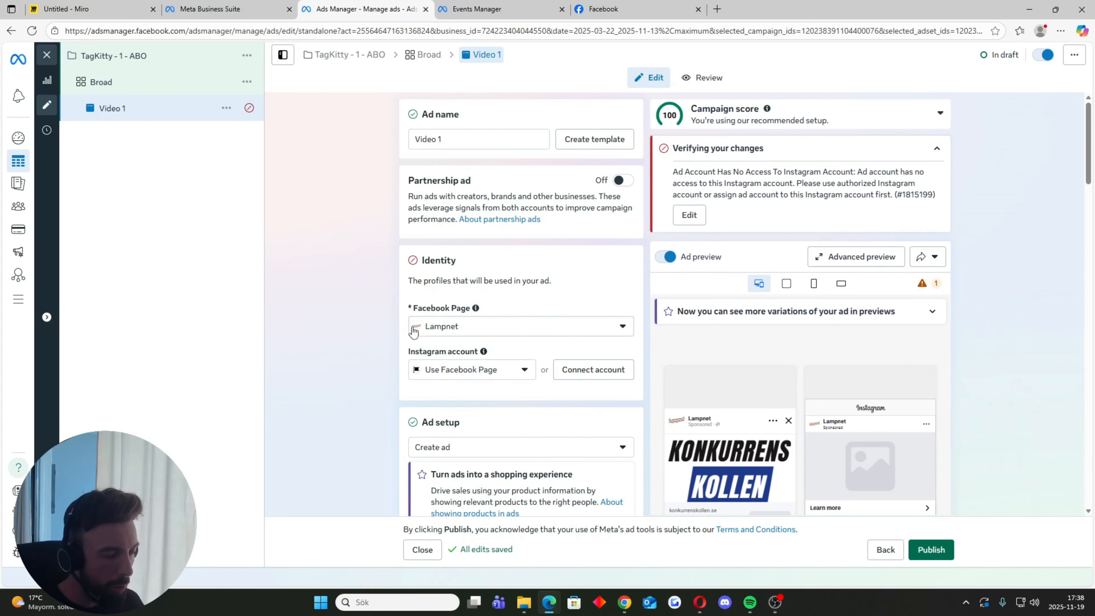
- Set the ad's Instagram account to Use Facebook Page in the identity settings
scroll(373, 333, "down", 2)
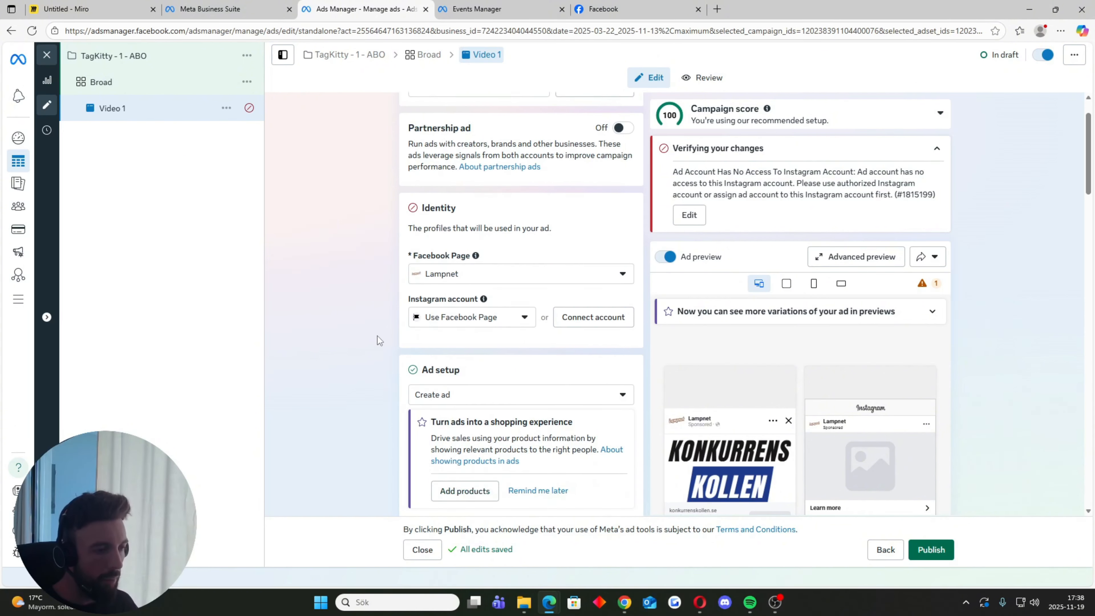
left_click(447, 256)
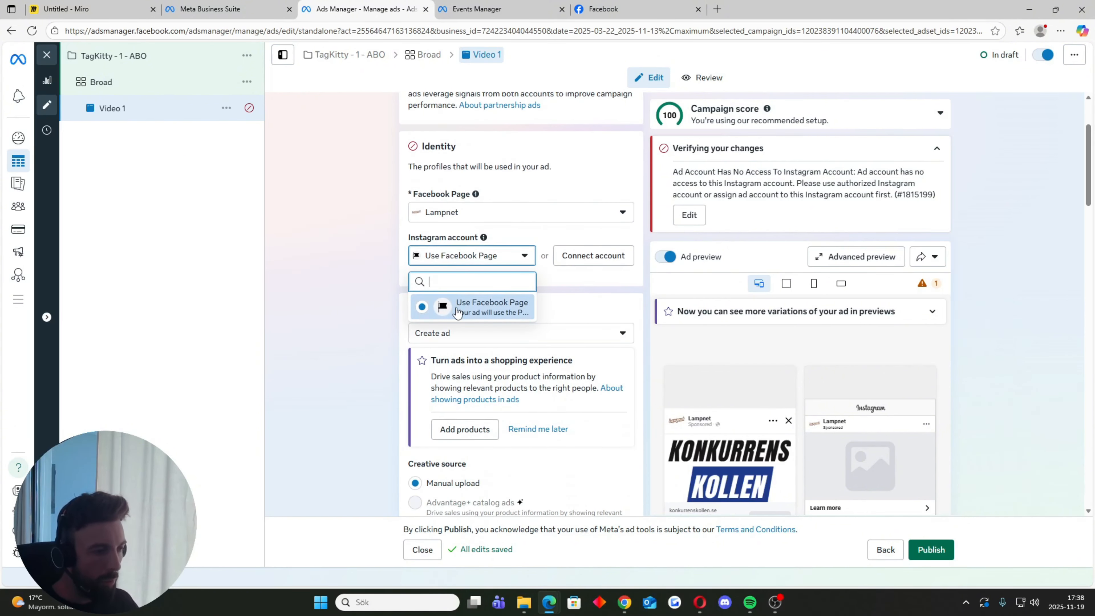
left_click(486, 311)
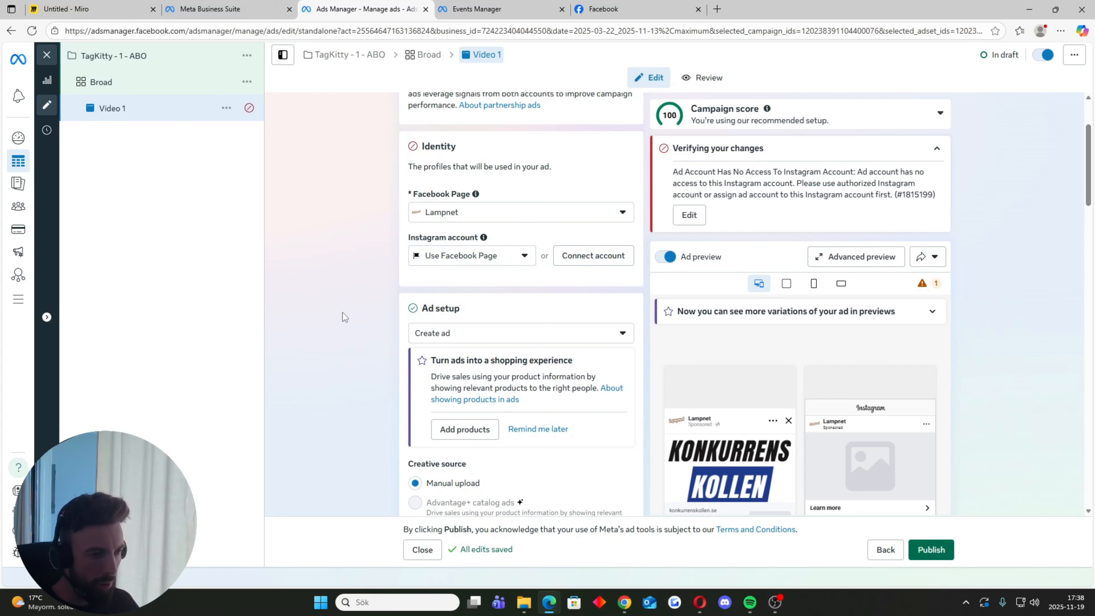
scroll(342, 313, "down", 4)
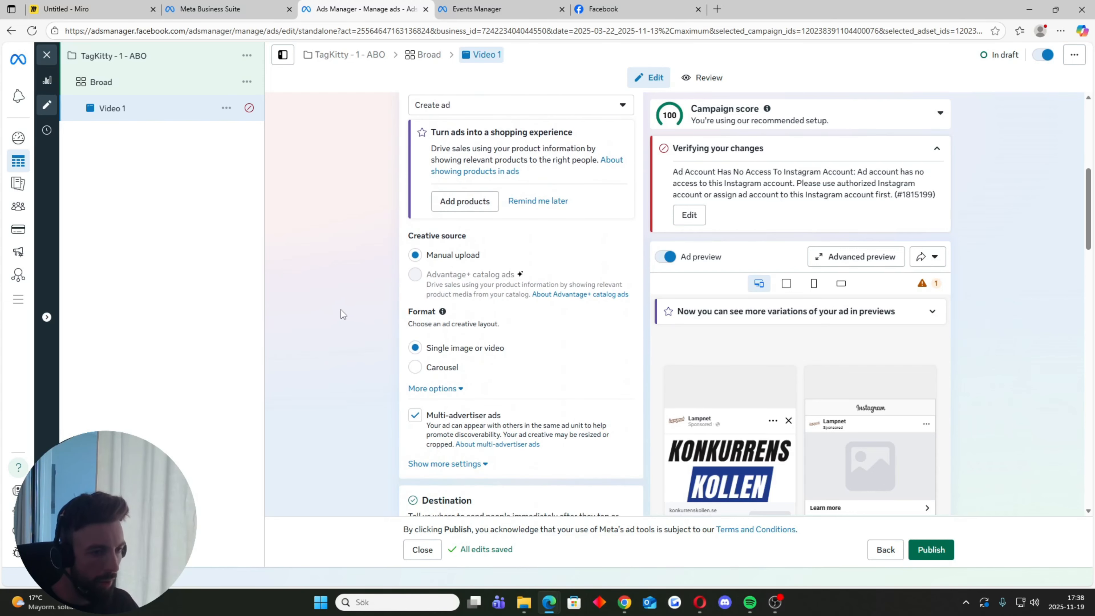
scroll(341, 310, "down", 4)
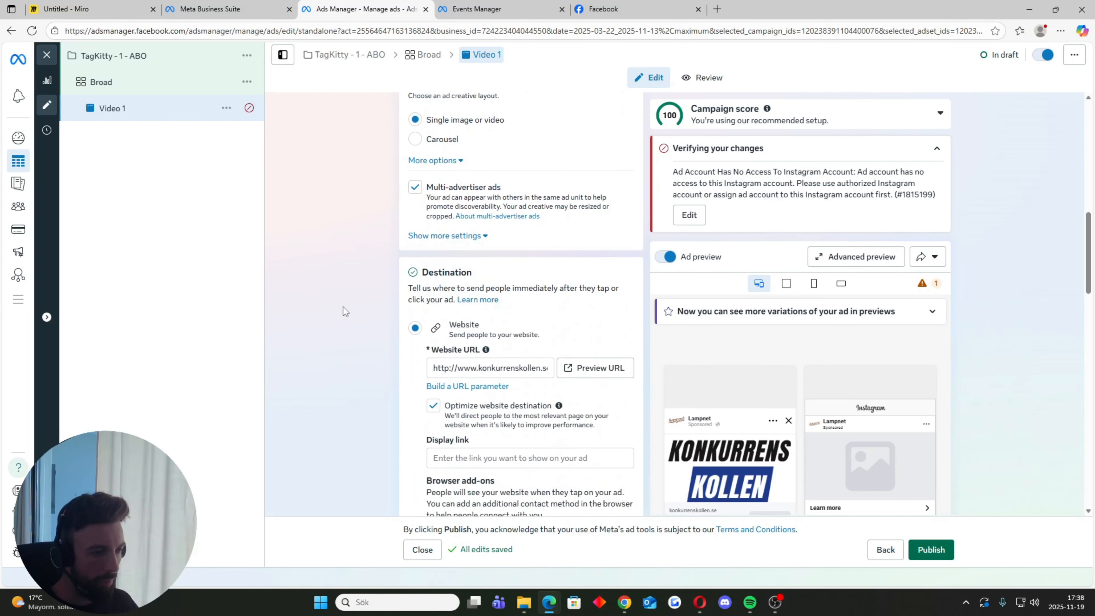
scroll(344, 308, "down", 1)
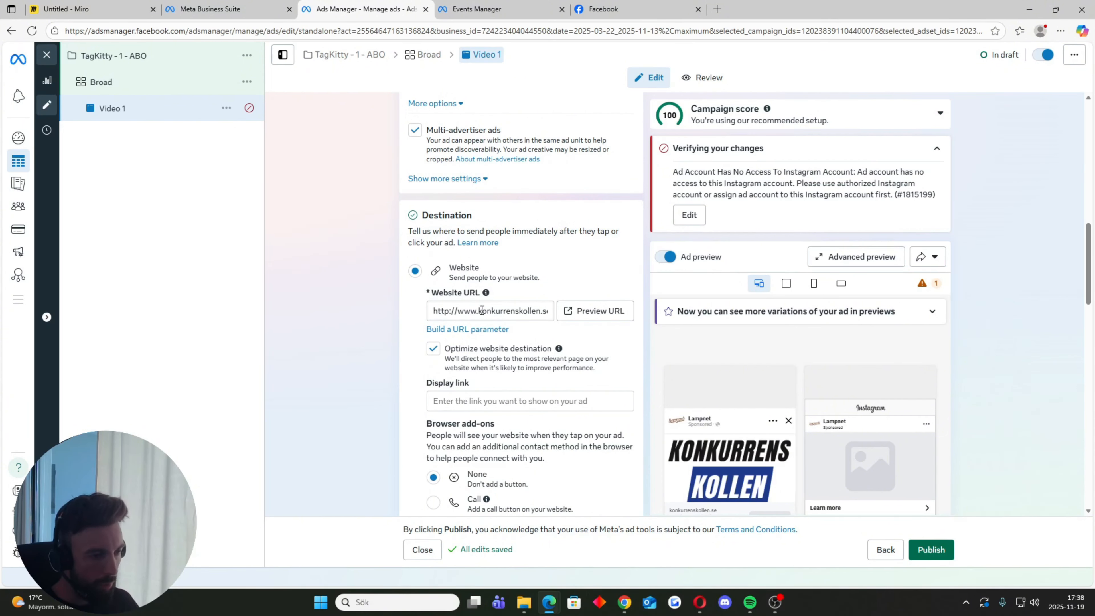
left_click_drag(479, 309, 651, 299)
key("BackSpace")
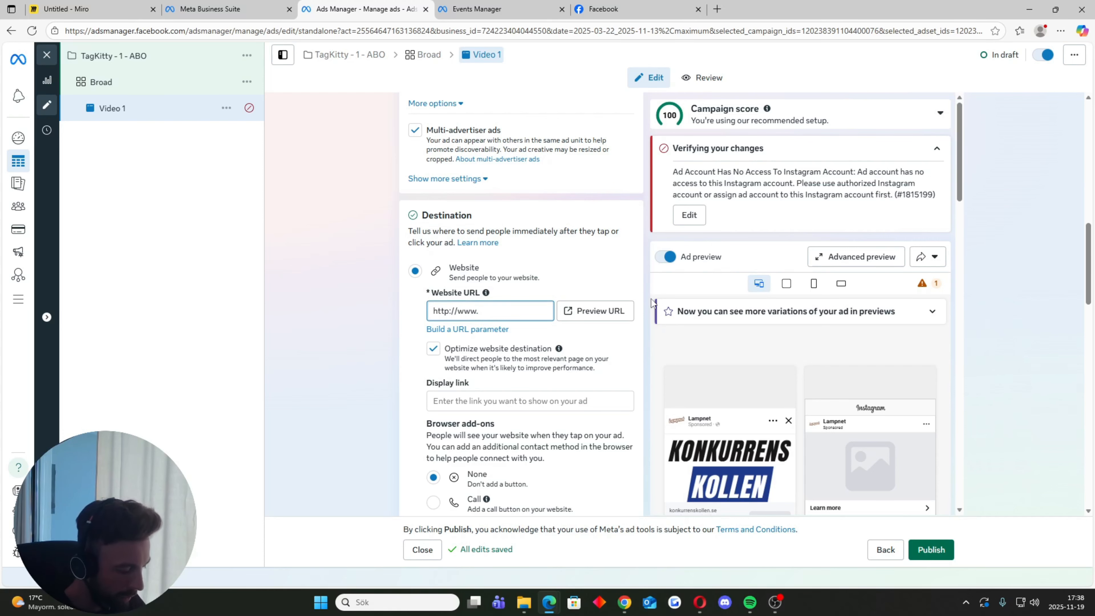
type("ka")
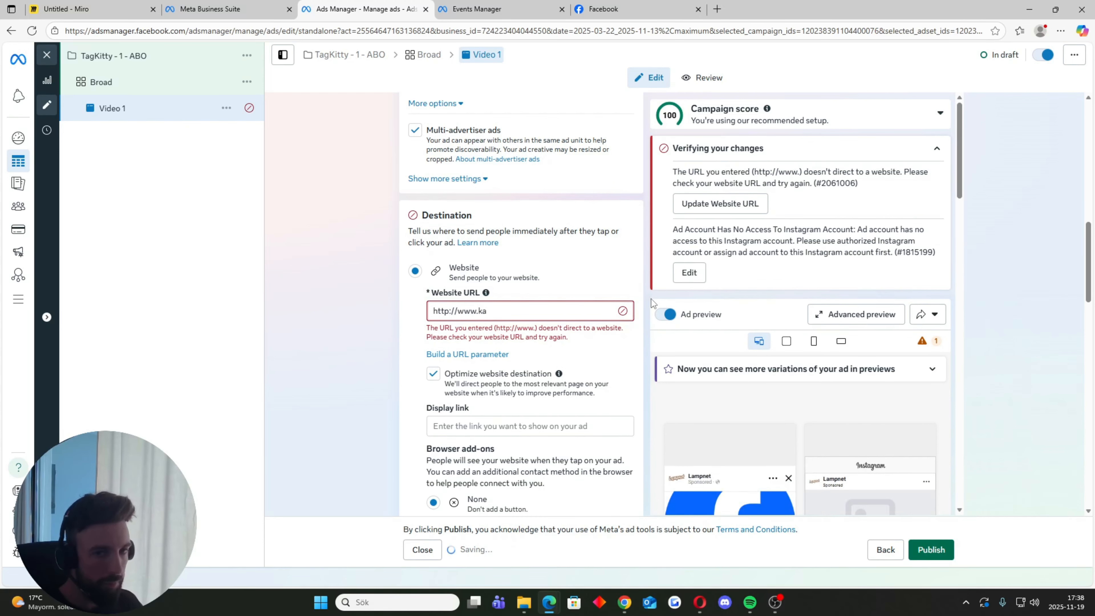
key("BackSpace")
key("BackSpace")
type("tag")
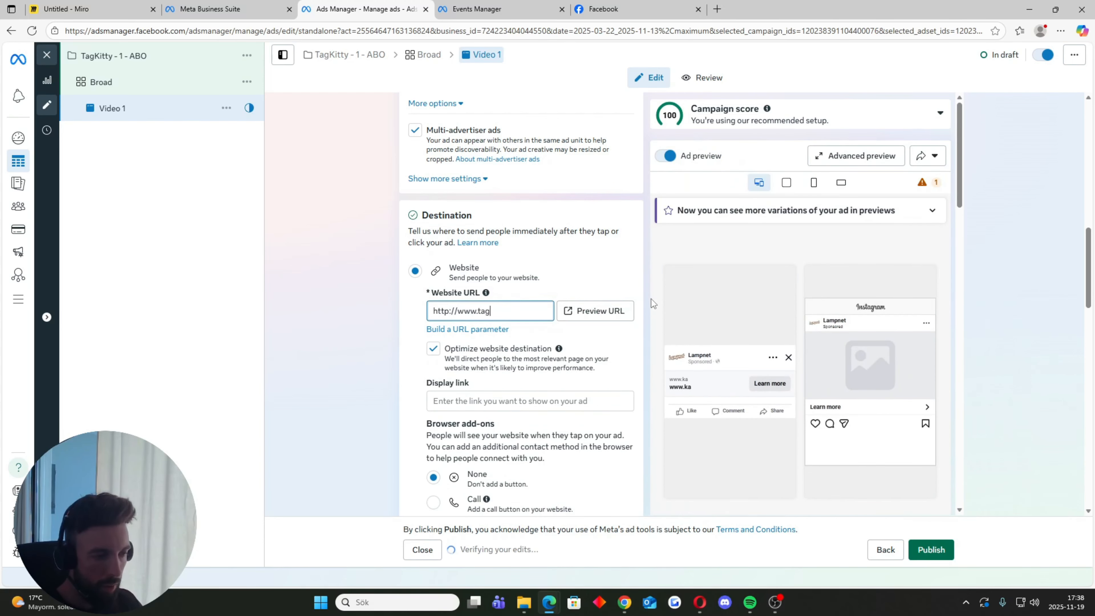
type("kitty.com")
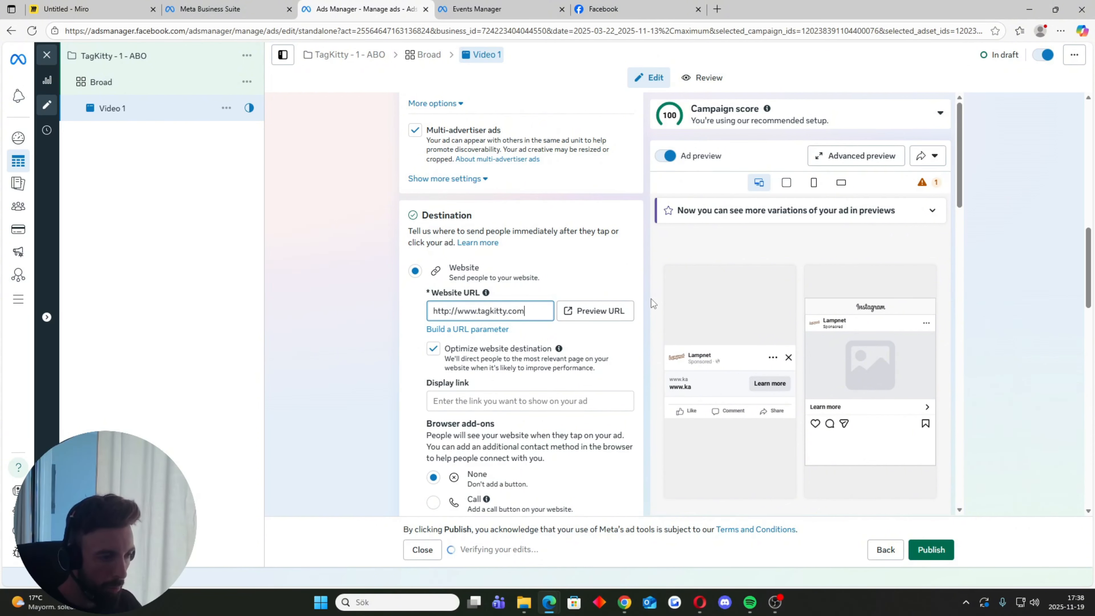
type("/product")
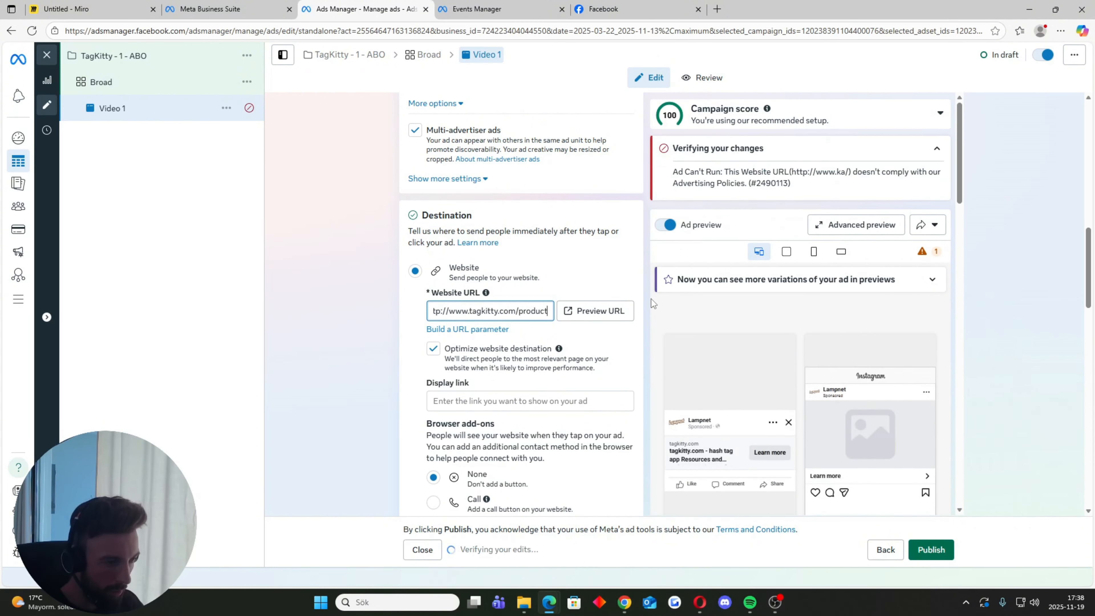
key("BackSpace")
key("BackSpace")
key("BackSpace")
key("BackSpace")
key("BackSpace")
key("BackSpace")
key("BackSpace")
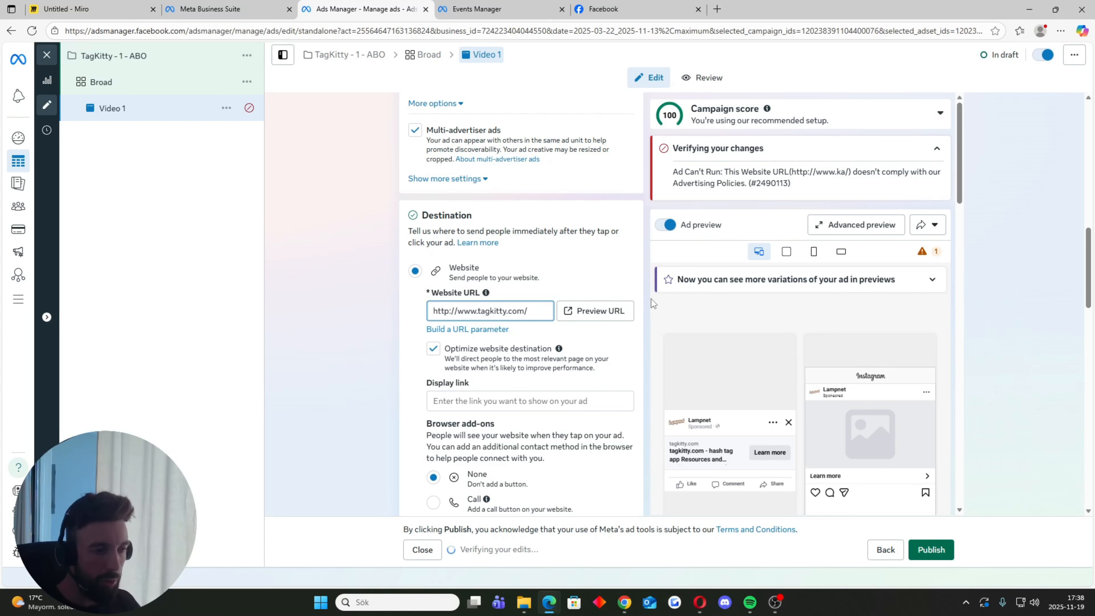
left_click(342, 337)
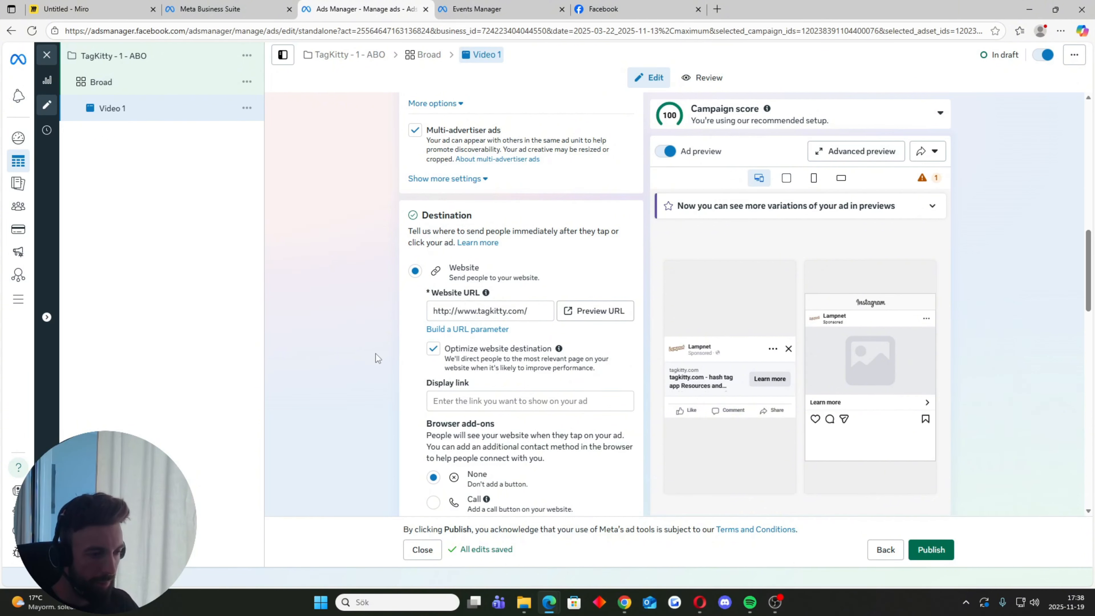
- Start a video ad creative with the default creative setup and upload the three TagKitty Collar videos from the computer
scroll(375, 354, "down", 8)
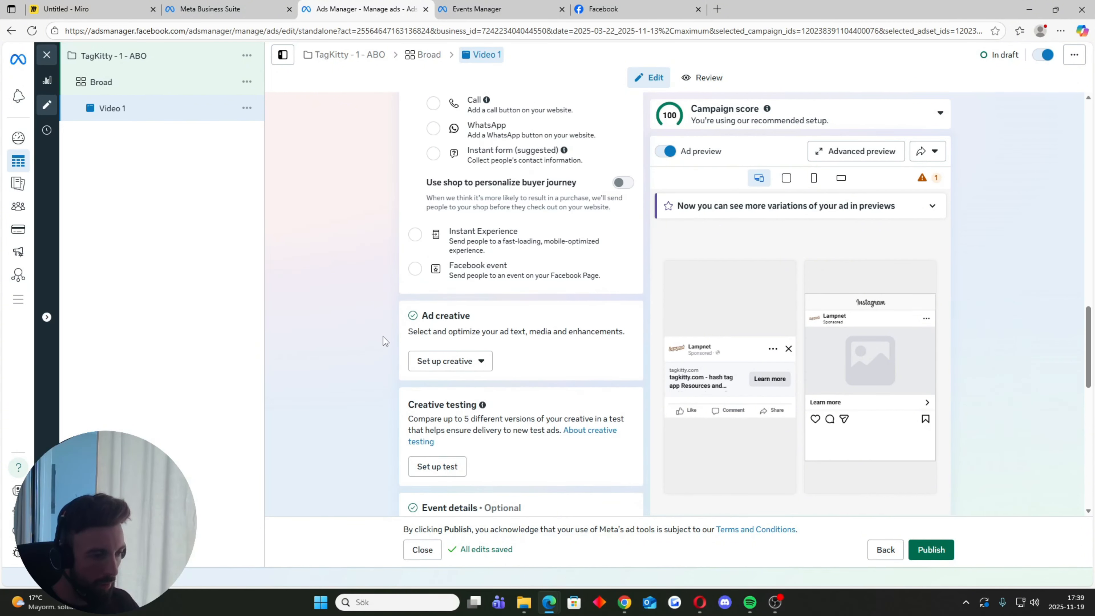
scroll(428, 212, "down", 3)
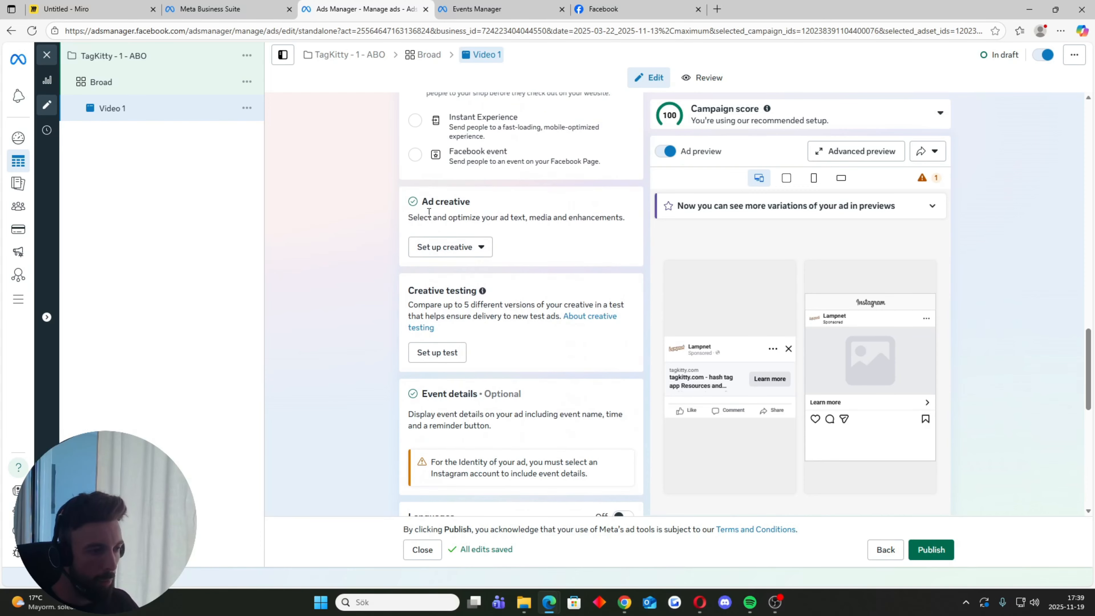
left_click(431, 249)
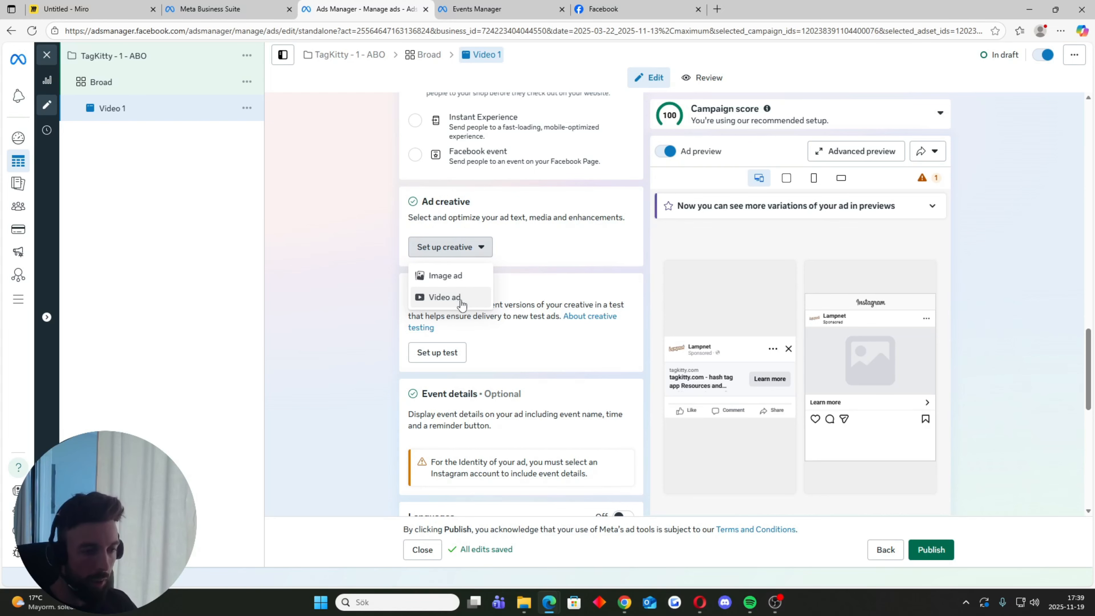
left_click(432, 301)
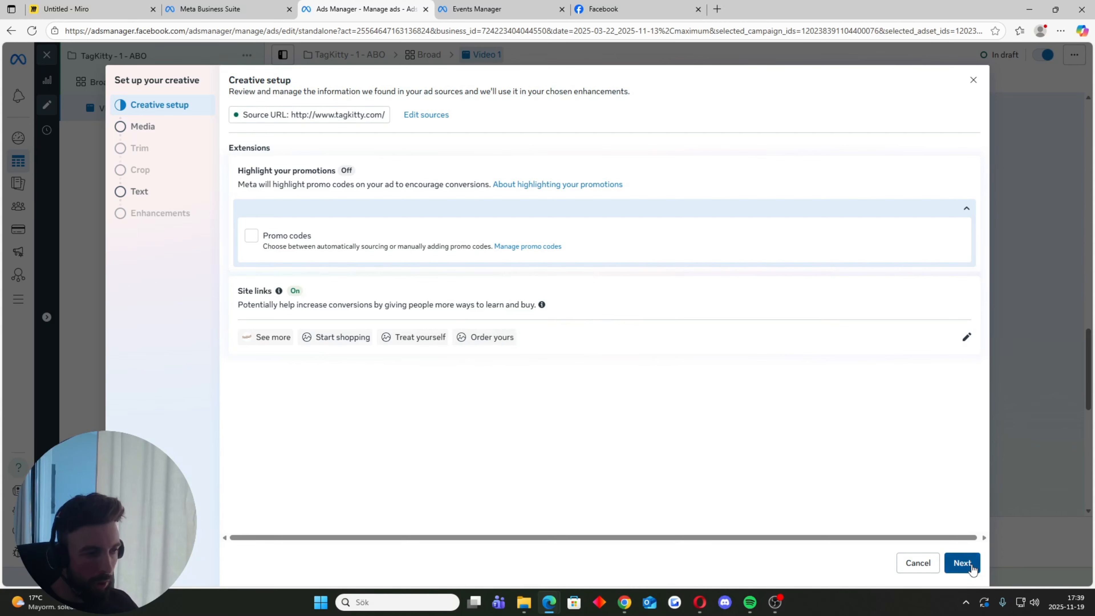
left_click(964, 564)
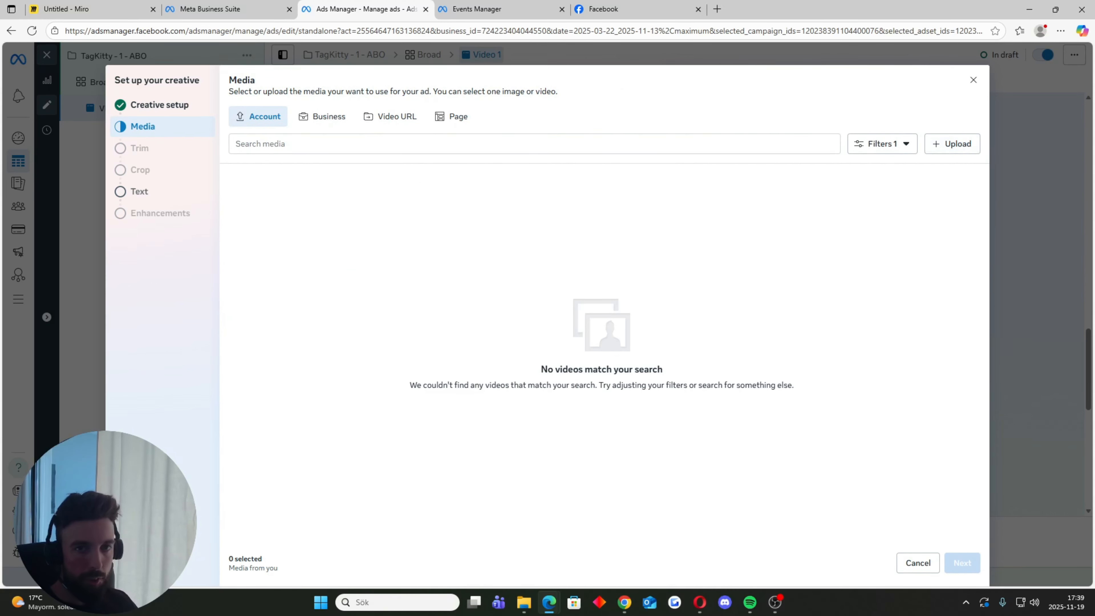
key("alt+Tab")
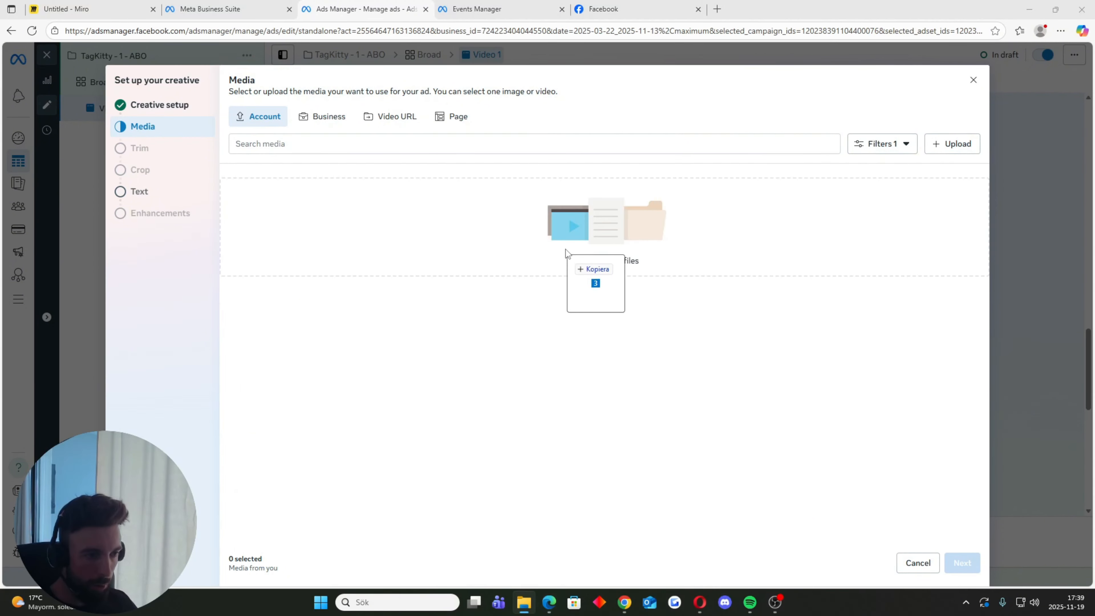
left_click_drag(570, 259, 483, 272)
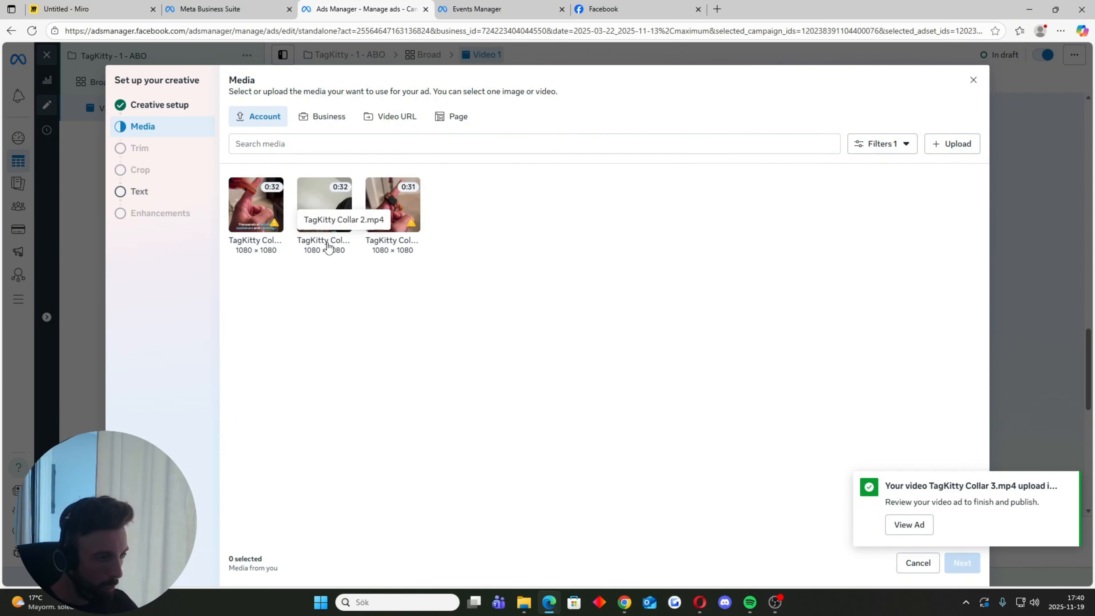
- Choose TagKitty Collar 1.mp4 as the ad's media and proceed to the text settings, skipping the trim and keeping the original crops
left_click(396, 244)
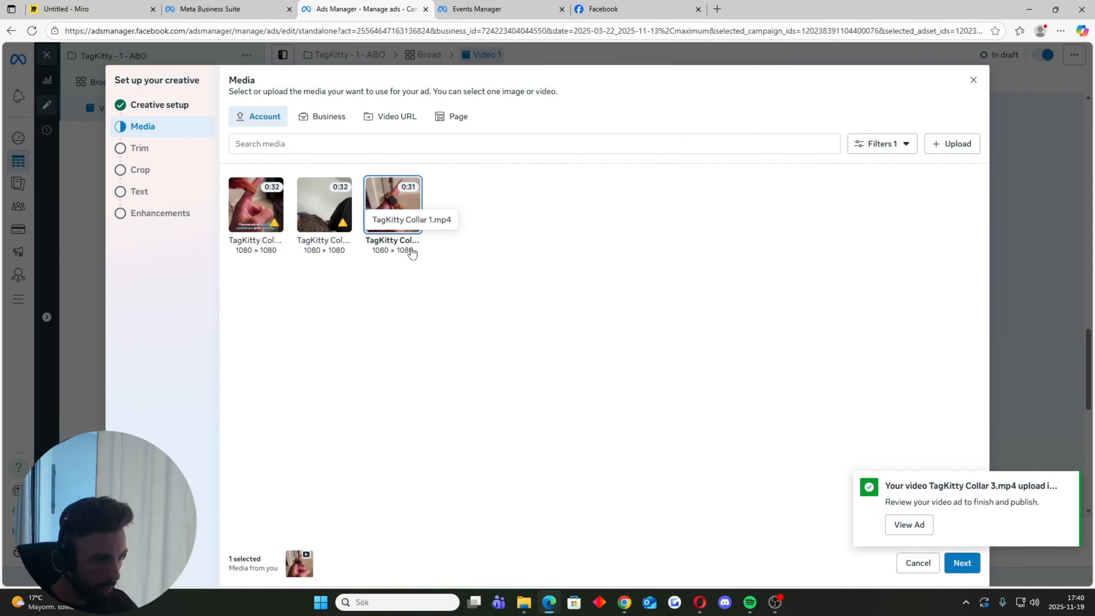
left_click(1063, 483)
left_click(975, 562)
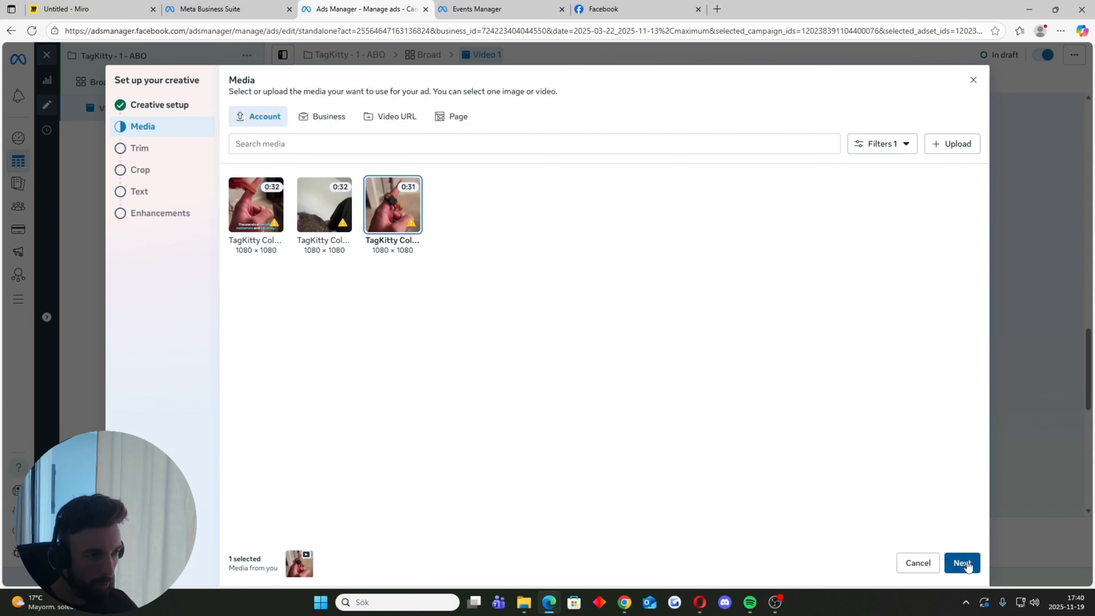
left_click(917, 572)
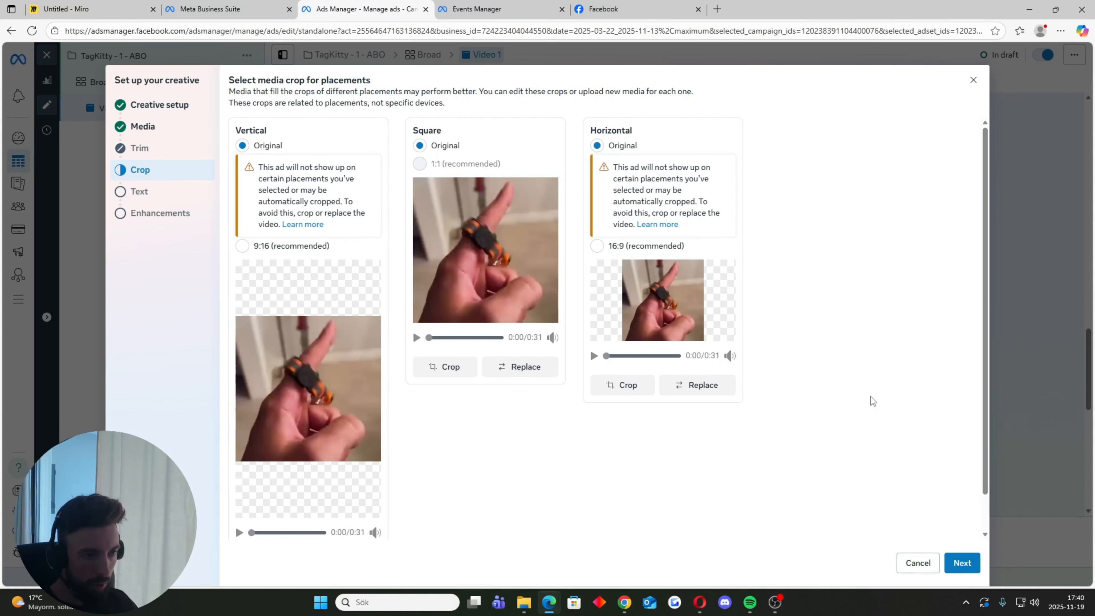
left_click(969, 573)
- Paste the prepared primary text starting "Keep track of cats wherever they go thanks to TagKitty", with its three checkmarked benefits and Buy Now link
left_click(278, 132)
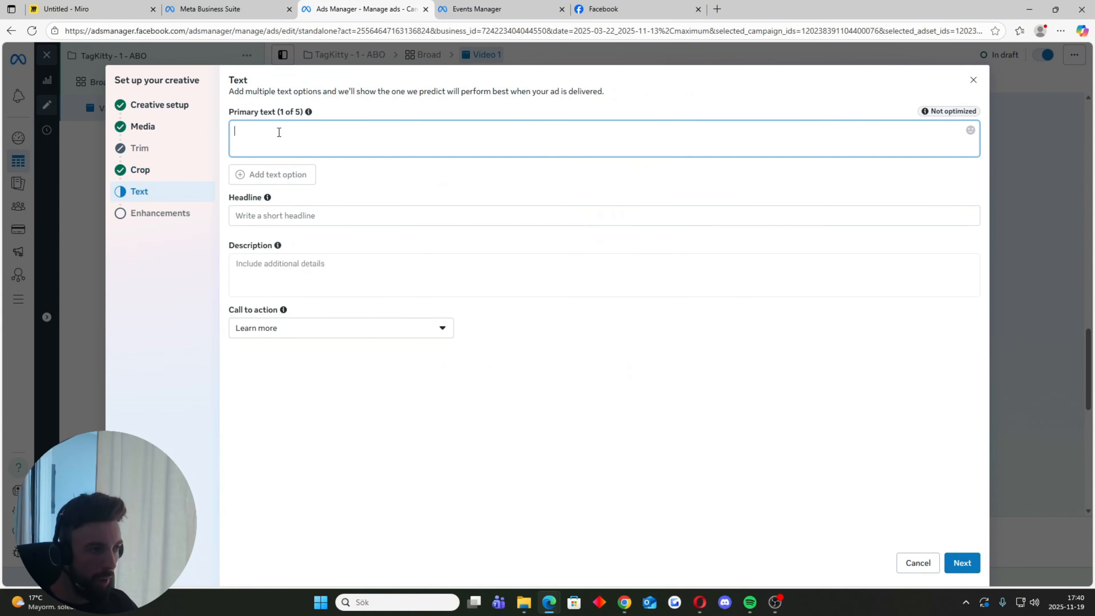
left_click(231, 104)
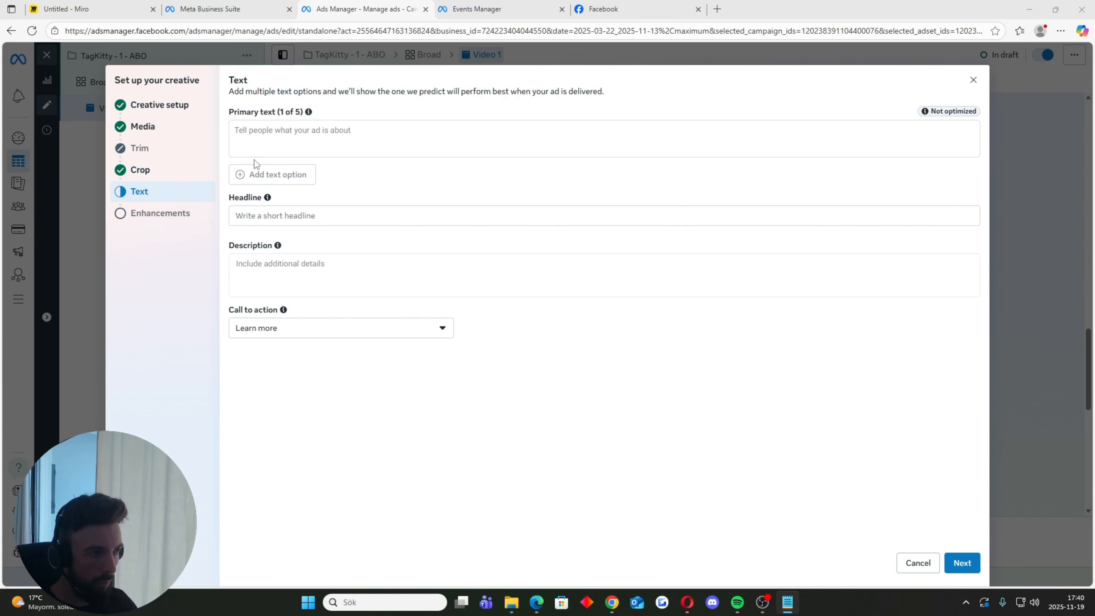
left_click(268, 135)
type("Keep track of cats wherever they go thanks to TagKitty 🐾  ✓ Allows cats to wear an AirTag for easy monitoring ✓ Exact positions mean optimal results without interference ✓ Compatible with both android and iphone  Buy Now 👉 https://TagKitty.com")
left_click(173, 323)
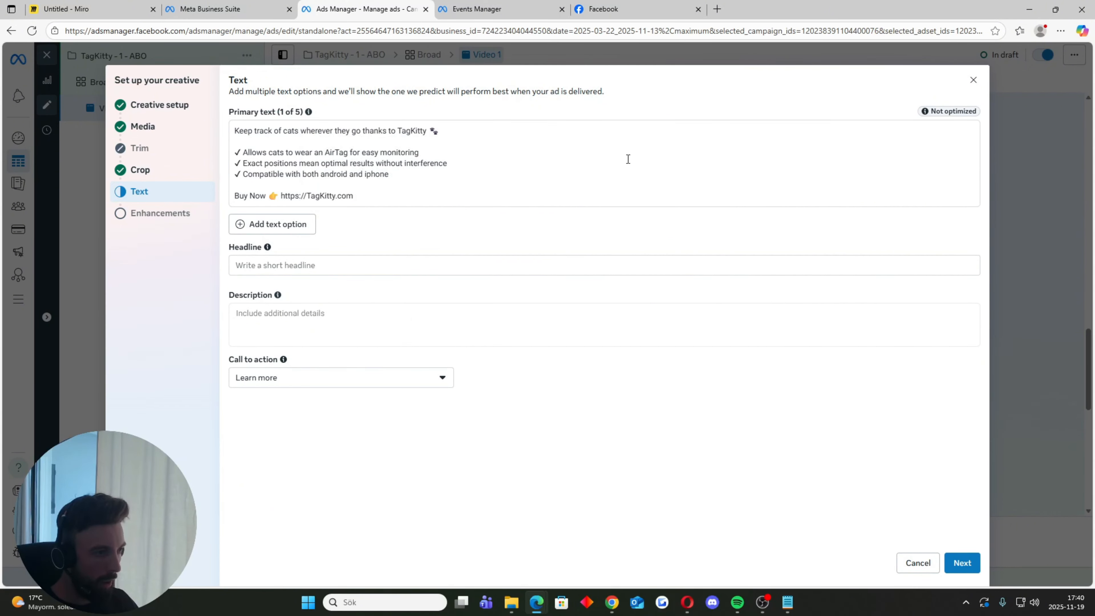
- Fill in the prepared headline "Keep track of your cats no matter where they are!" with its closing emoji
key("alt+Tab")
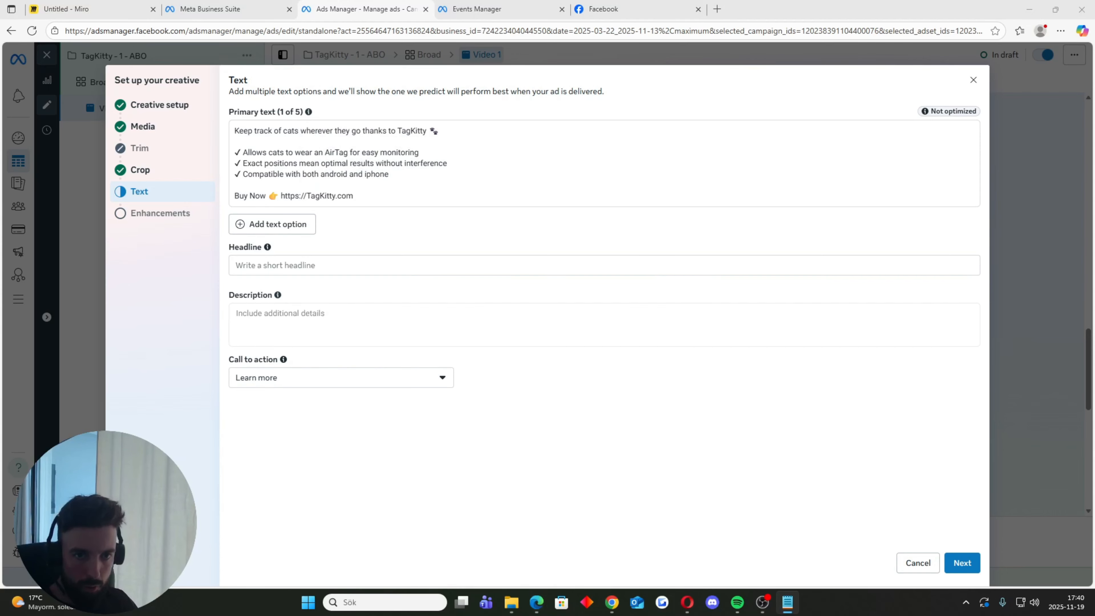
left_click(257, 264)
type("Keep track of your cats no matter where they are!")
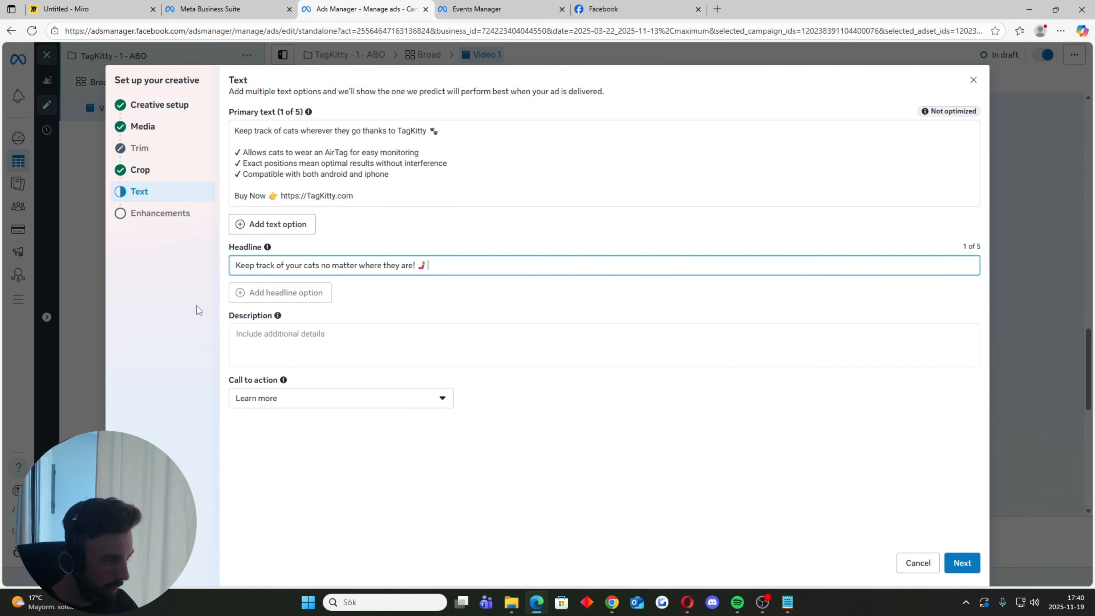
left_click(187, 321)
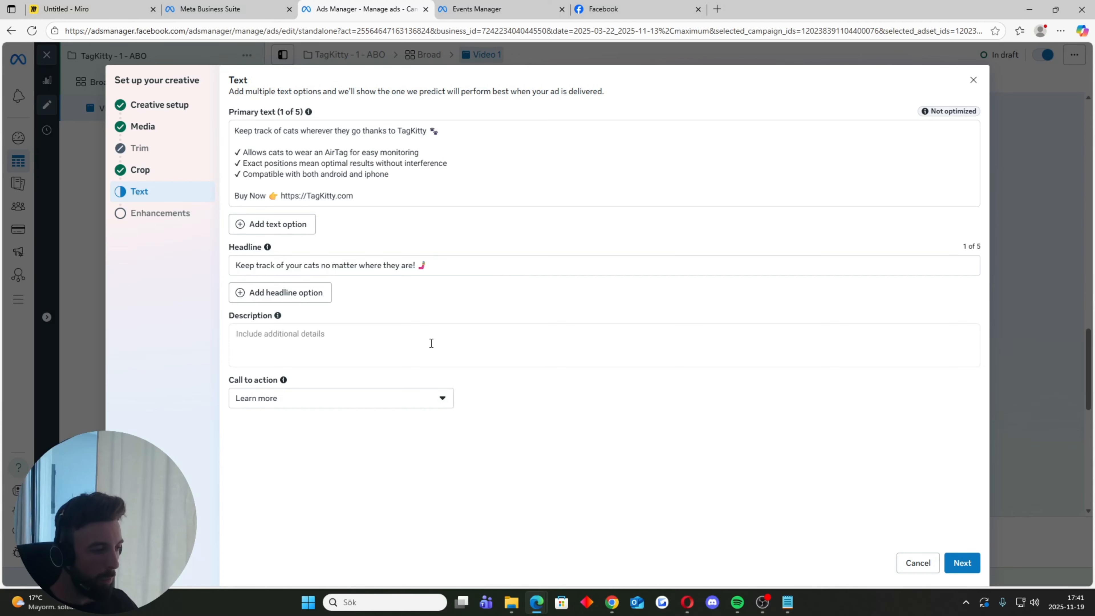
left_click(309, 401)
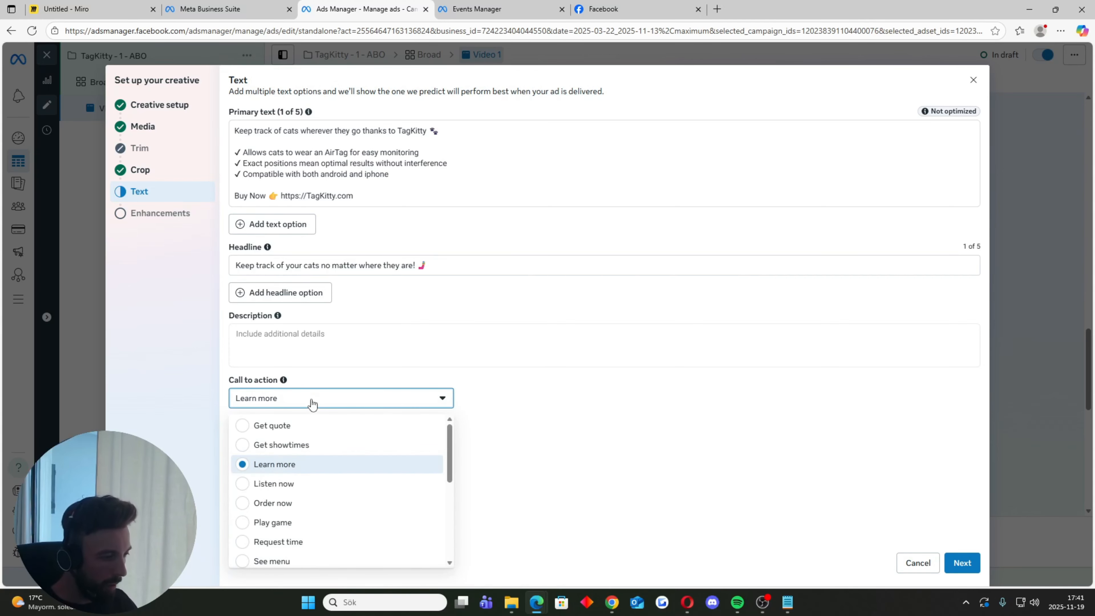
left_click(210, 407)
left_click_drag(228, 379, 289, 380)
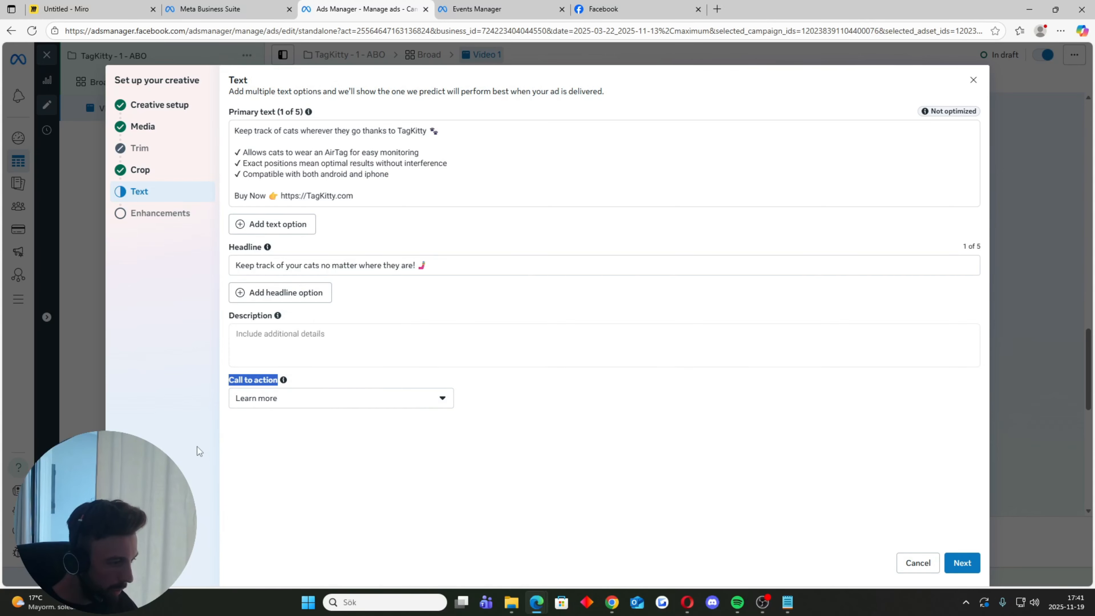
left_click(277, 409)
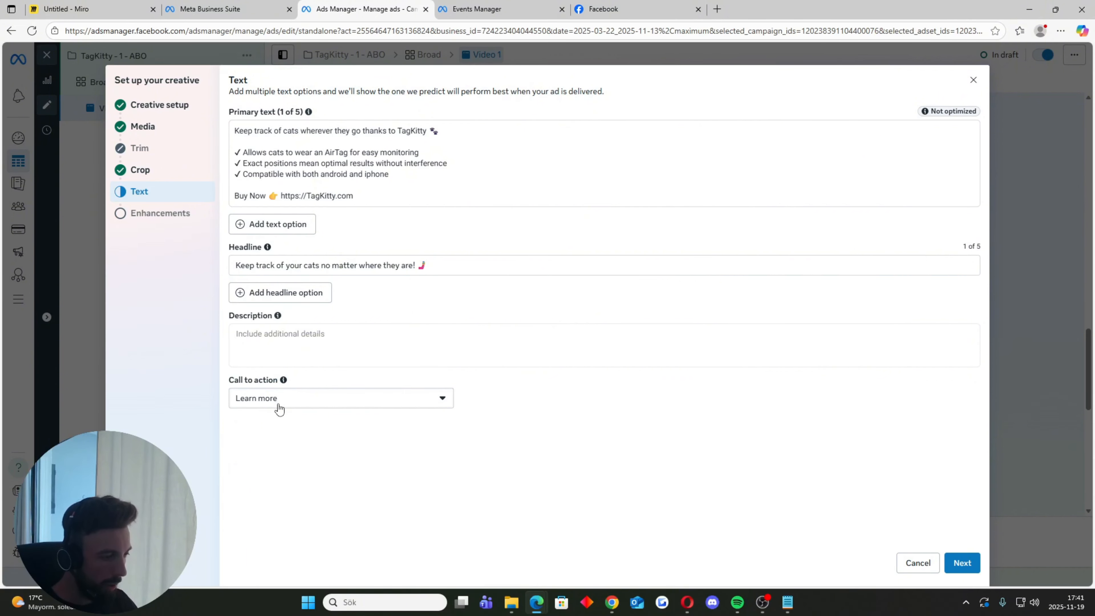
- Set the ad's call to action to Shop now
left_click(277, 405)
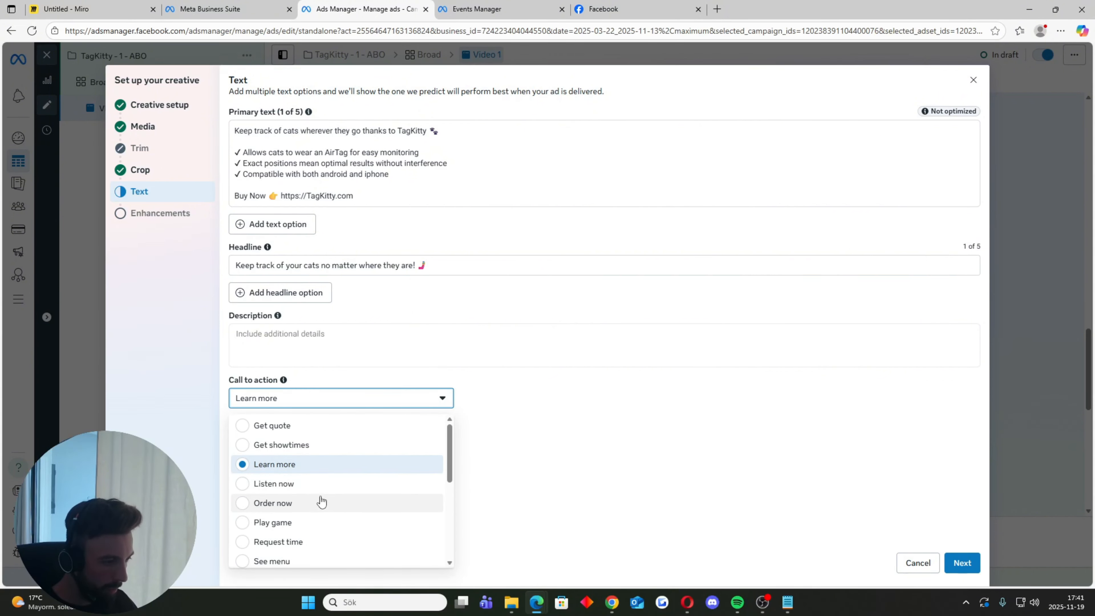
scroll(303, 500, "down", 1)
scroll(304, 500, "down", 2)
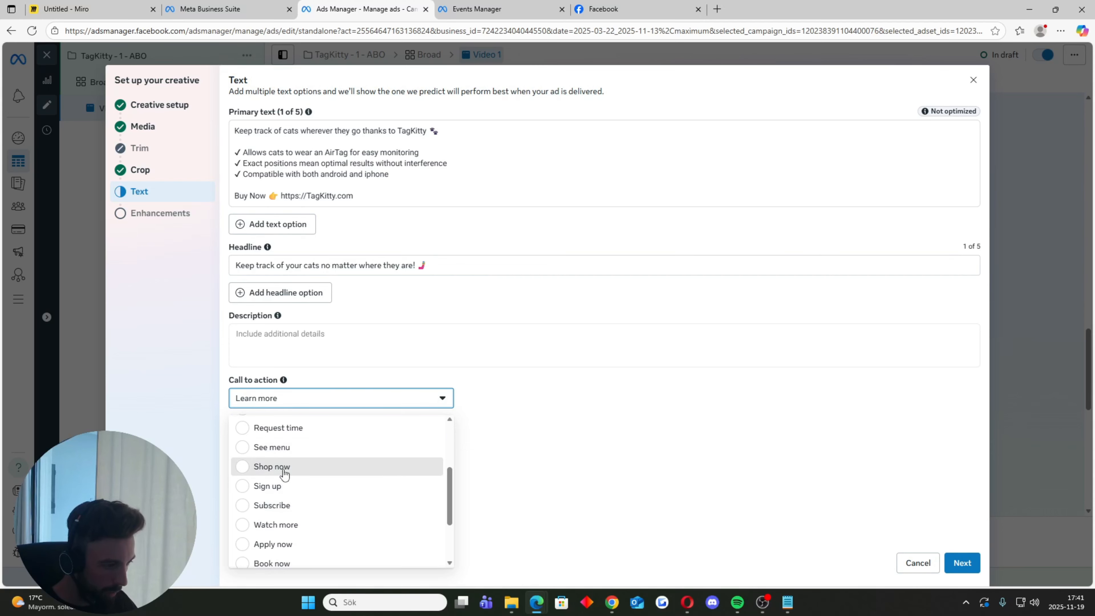
left_click(301, 468)
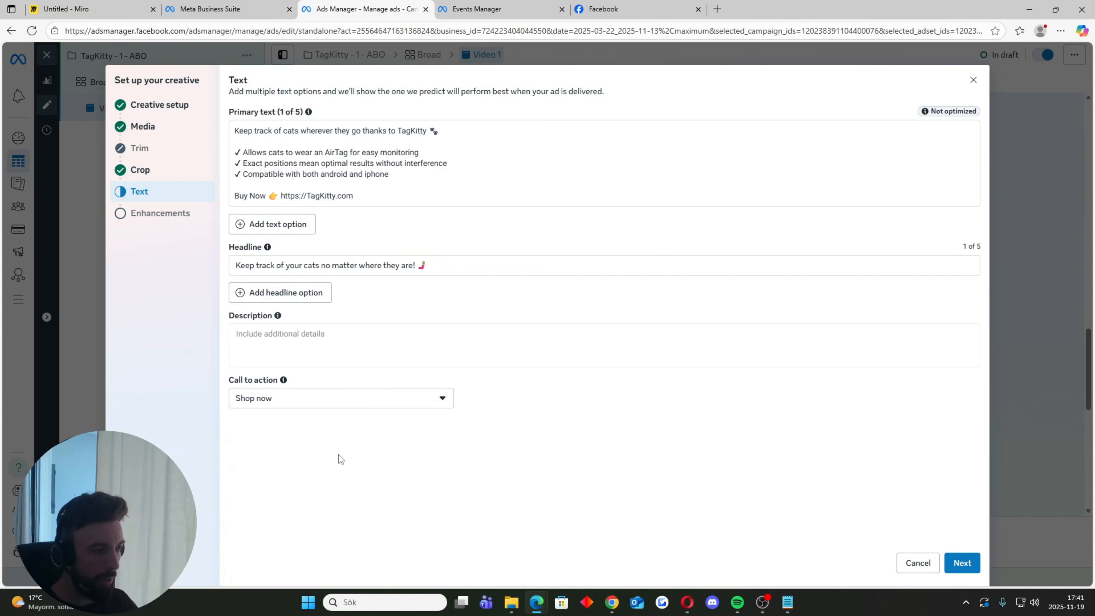
- Turn off the multi-image adaptation, Visual touch-ups, Text improvements and Add video effects enhancements, and finish the creative setup
left_click(955, 563)
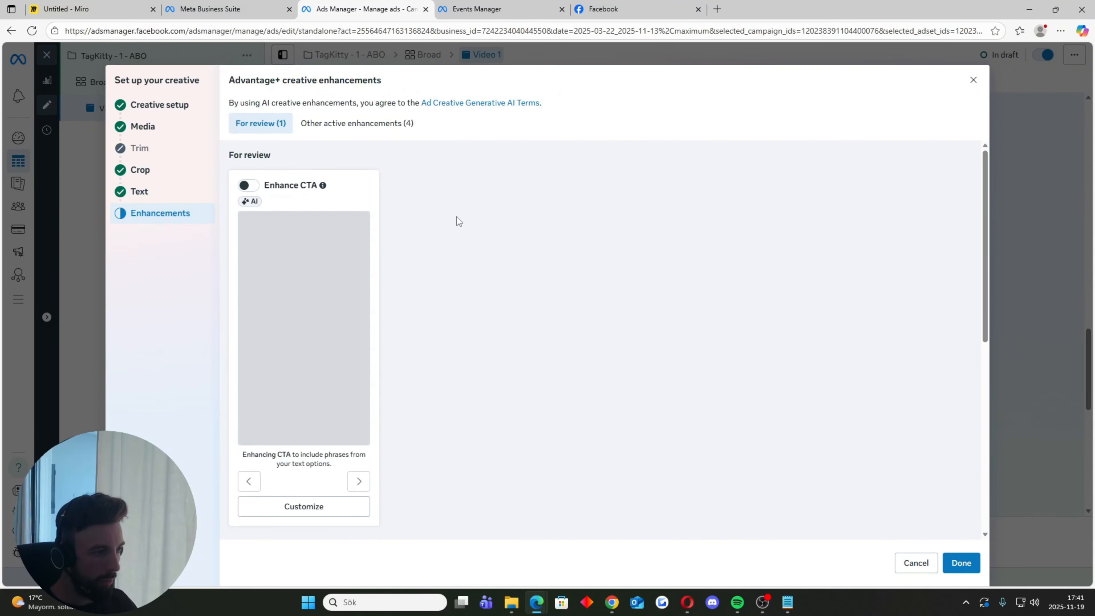
scroll(457, 216, "down", 6)
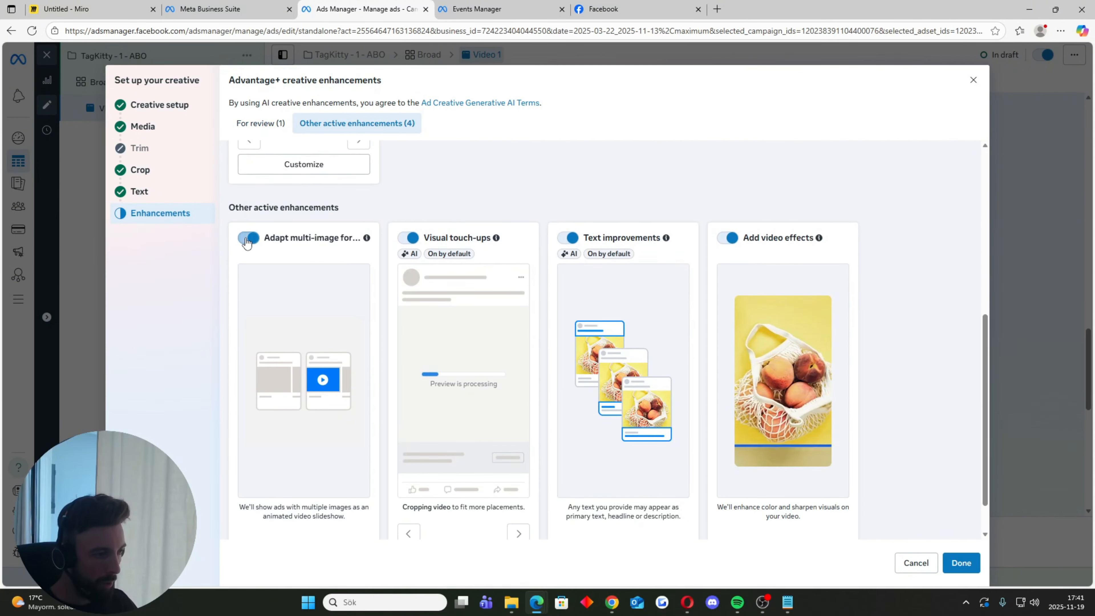
left_click(247, 238)
left_click(407, 238)
left_click(567, 238)
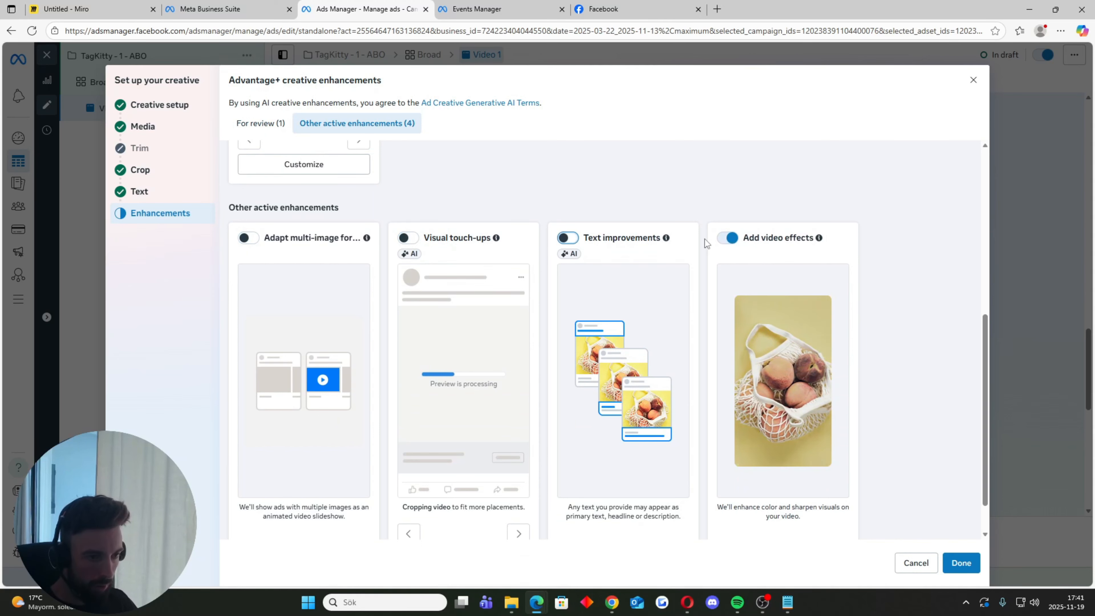
left_click(728, 237)
scroll(713, 258, "down", 1)
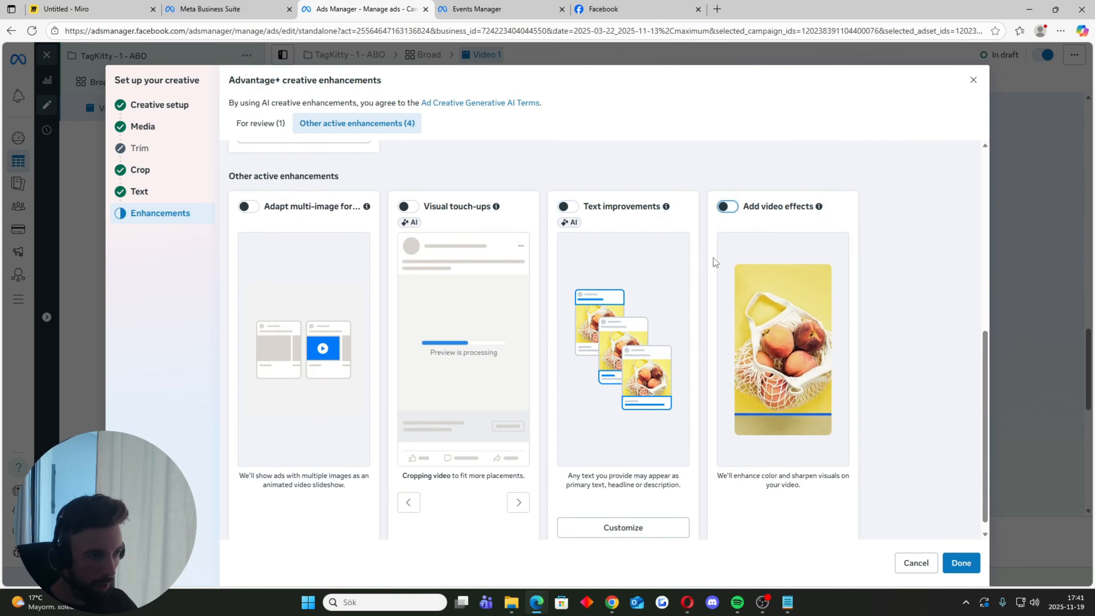
scroll(707, 280, "down", 1)
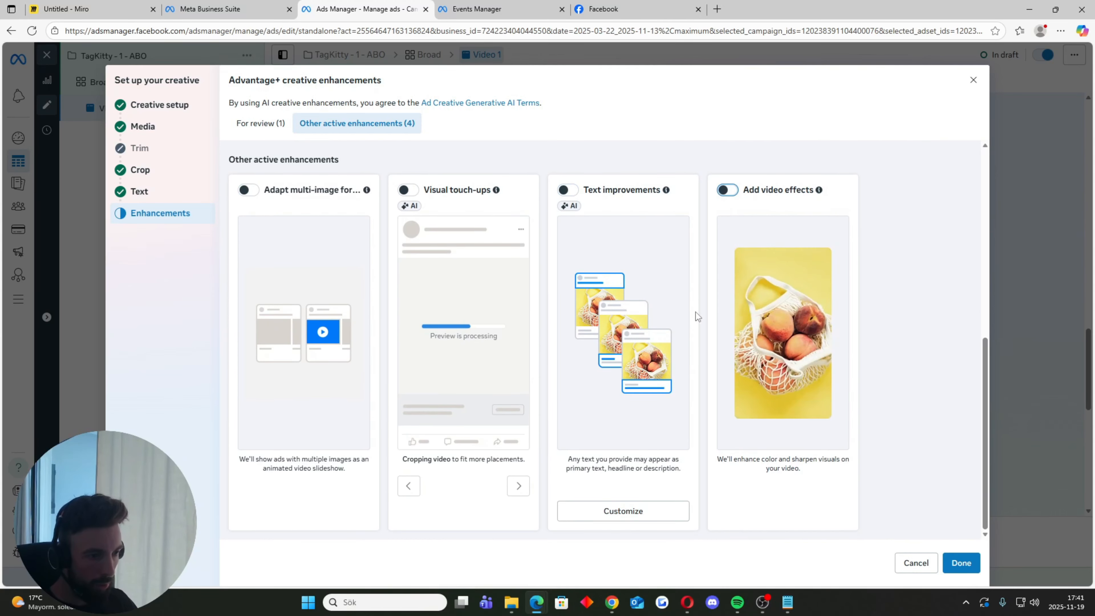
left_click(959, 563)
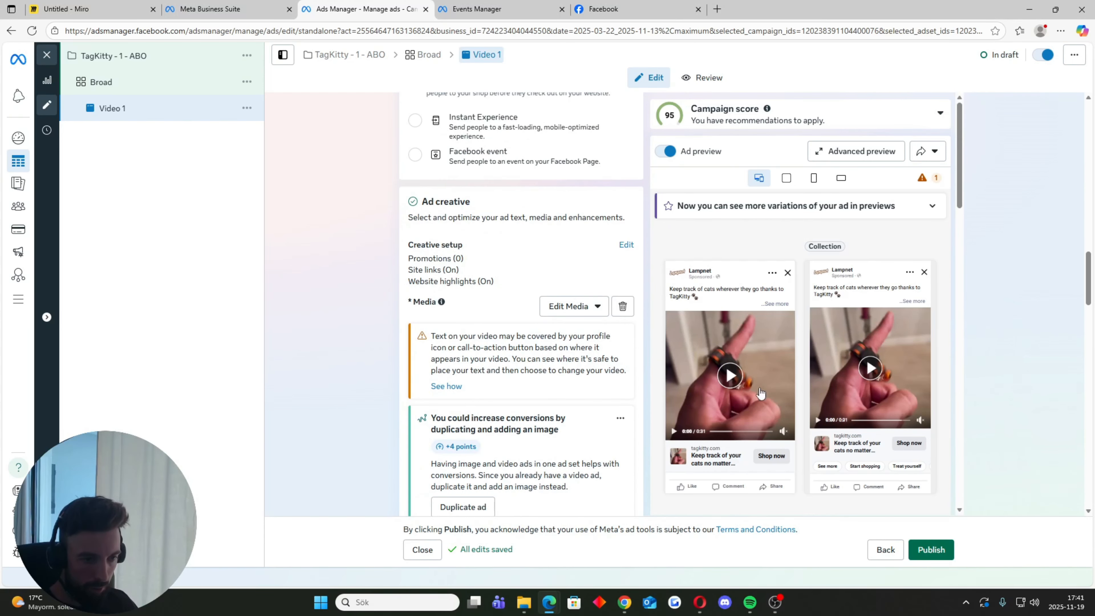
- Switch the ad video to a manual thumbnail, upload the image of the cat wearing the collar, and save it
left_click(576, 308)
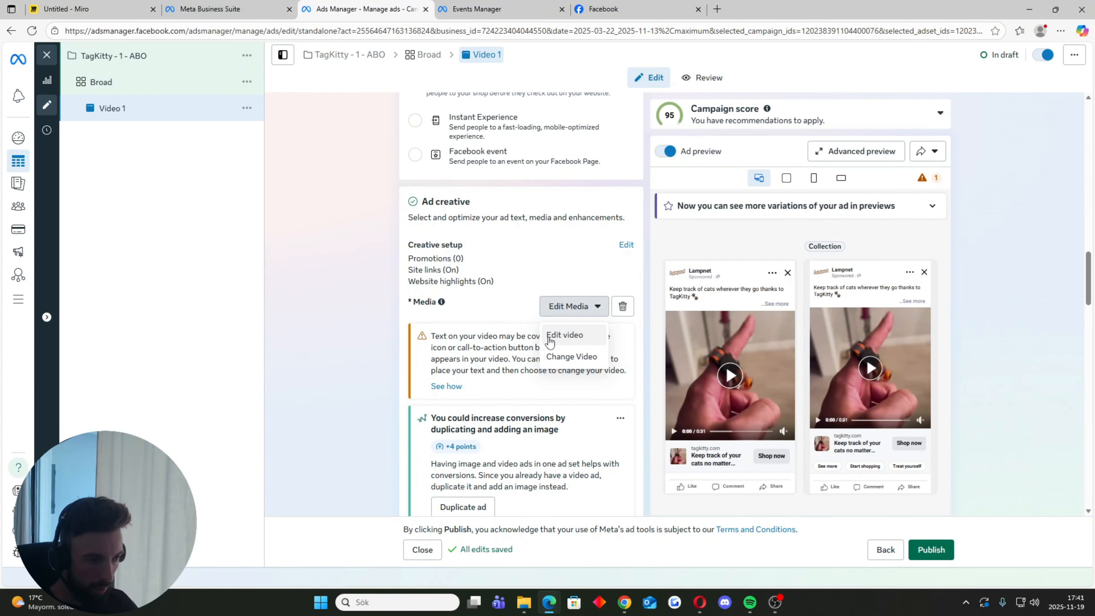
left_click(565, 335)
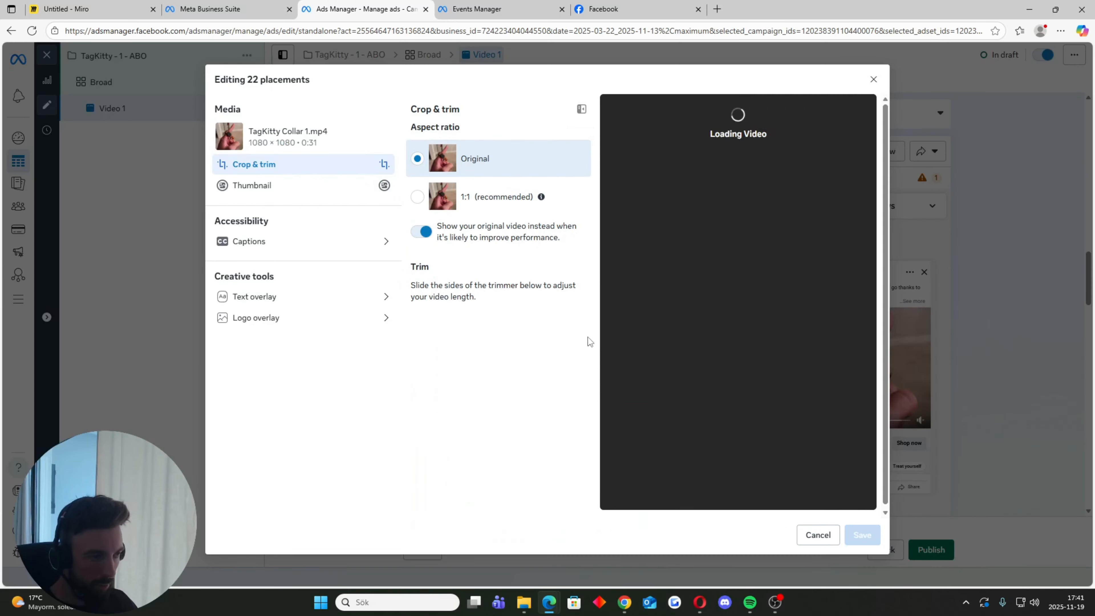
left_click(271, 194)
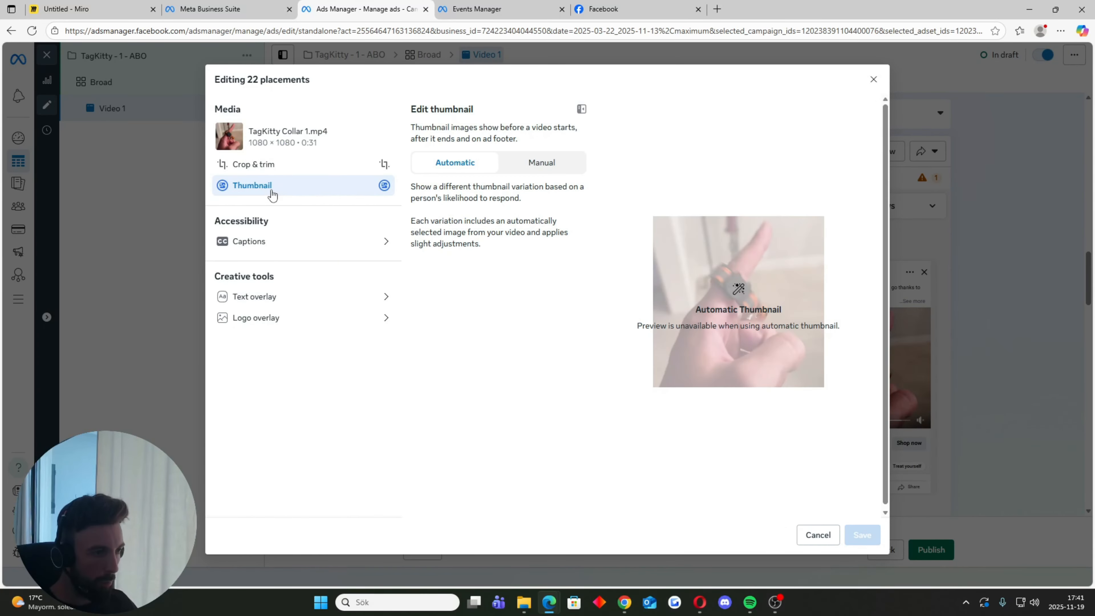
left_click(538, 173)
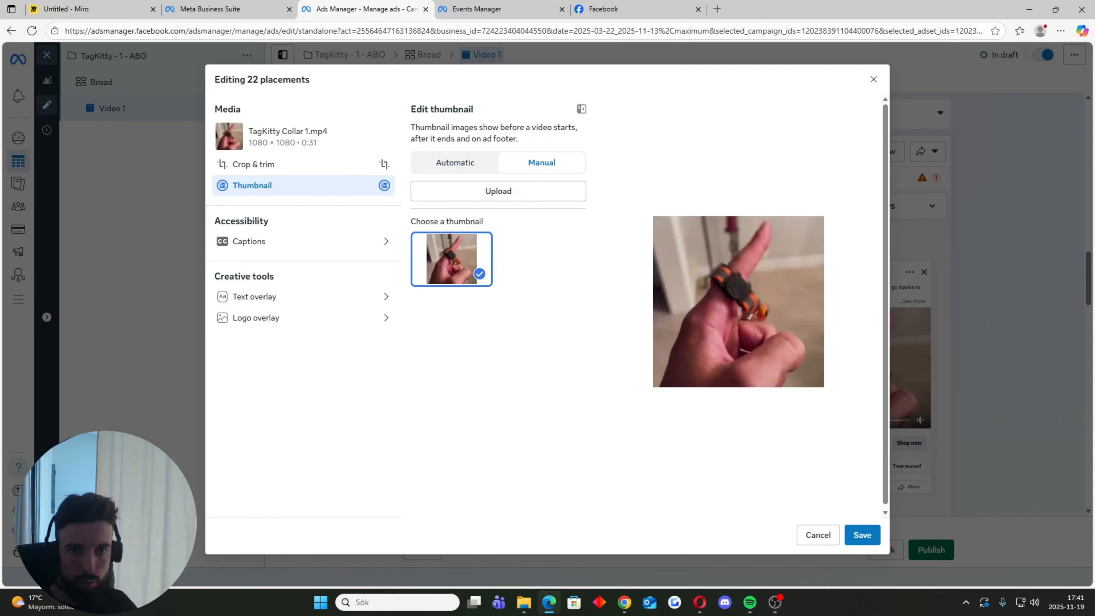
left_click(519, 195)
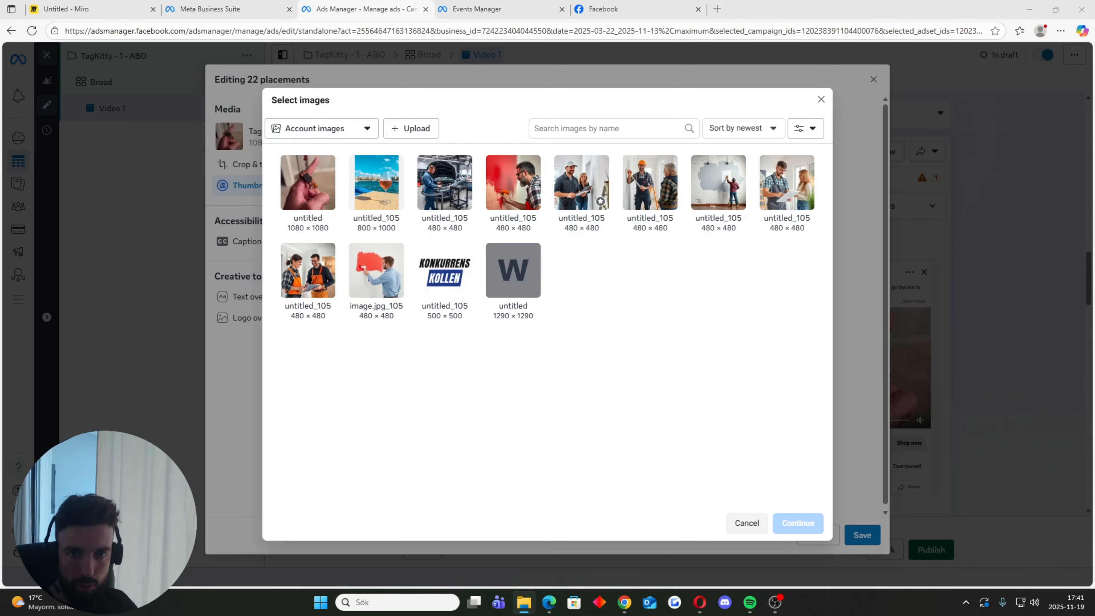
left_click_drag(640, 274, 285, 209)
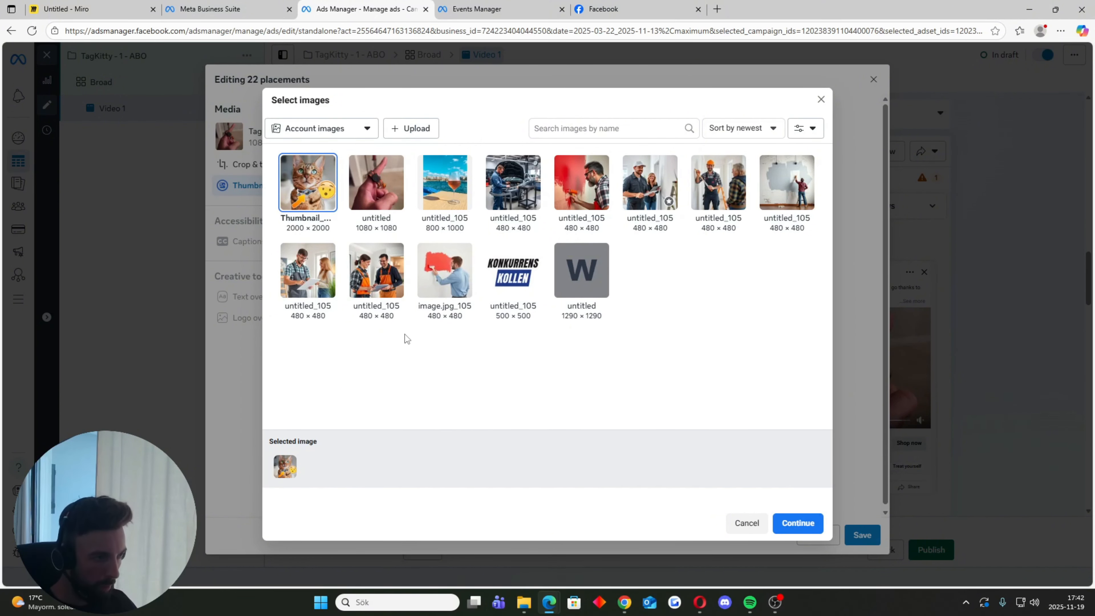
left_click(798, 523)
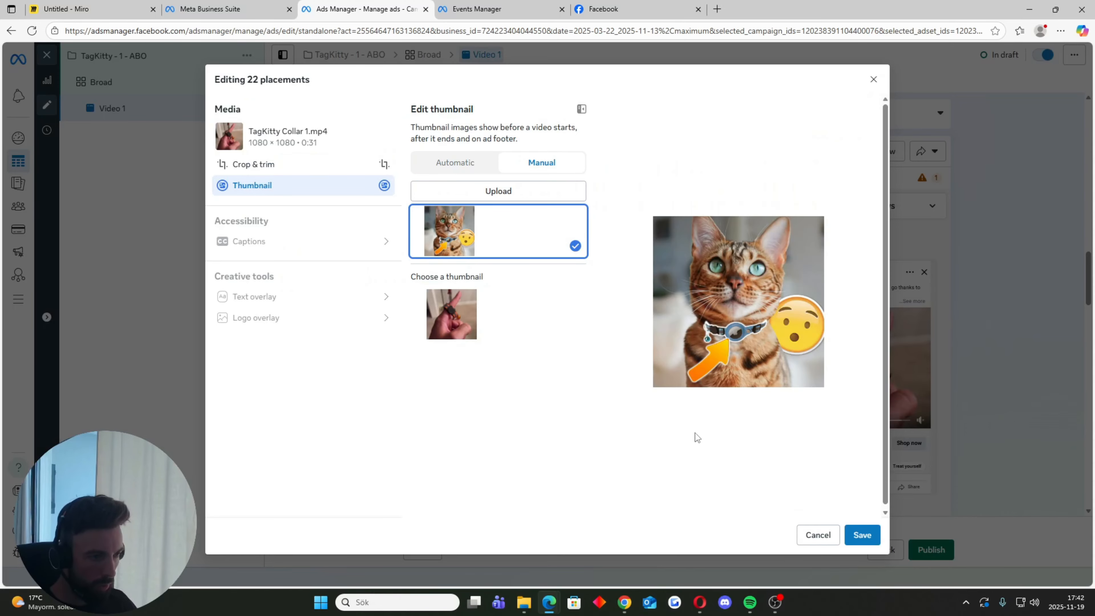
left_click(861, 535)
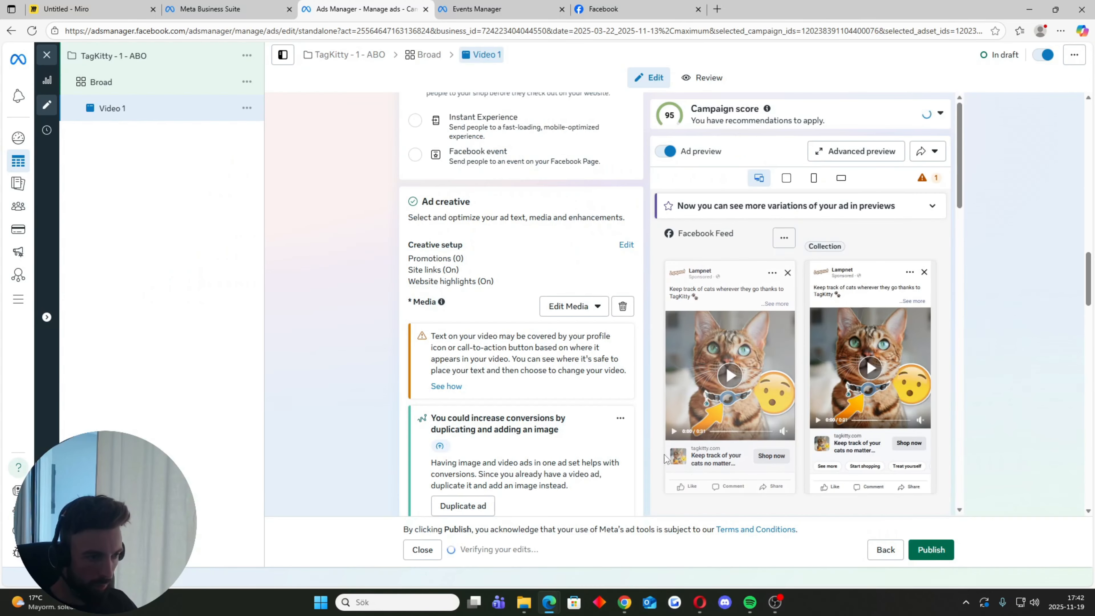
- Review the remaining ad settings, and check the expanded Facebook Feed preview with its full primary text and video playback
scroll(349, 253, "down", 15)
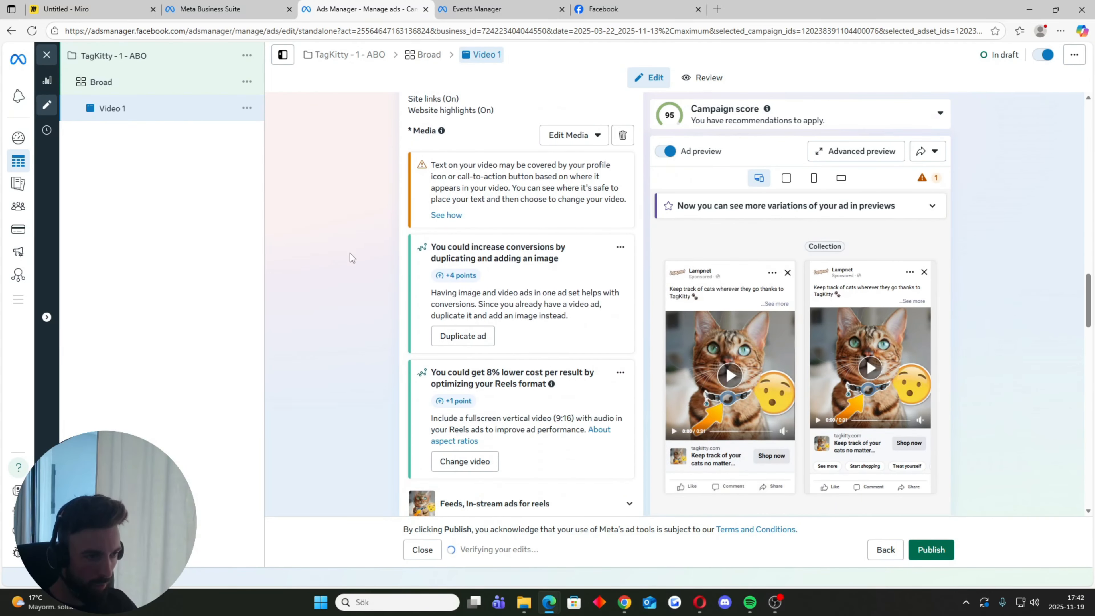
scroll(323, 359, "down", 7)
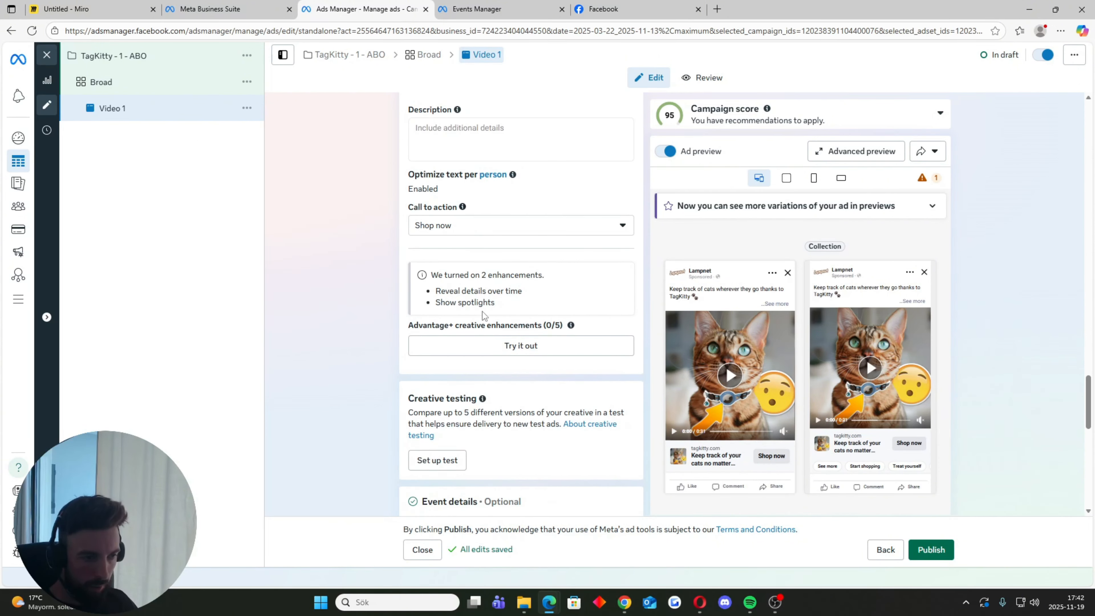
scroll(380, 294, "up", 4)
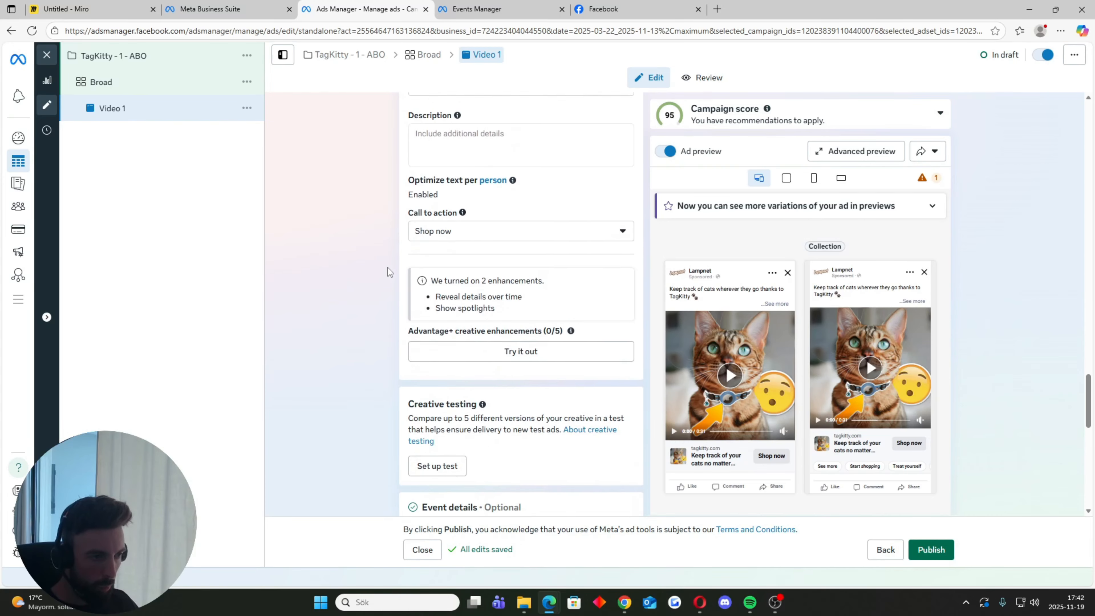
scroll(382, 264, "down", 10)
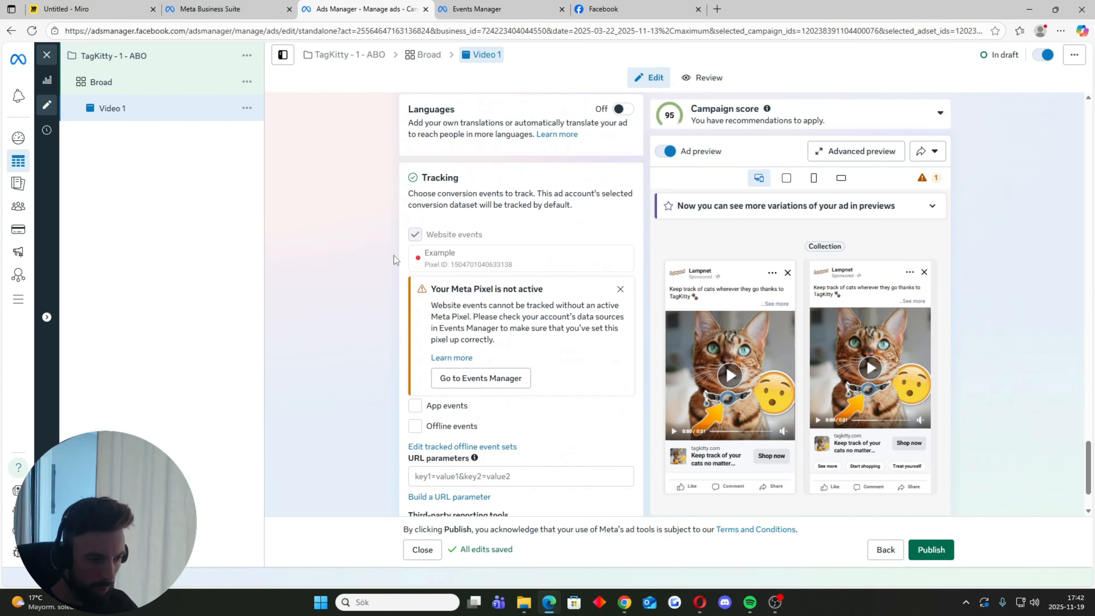
scroll(373, 304, "up", 3)
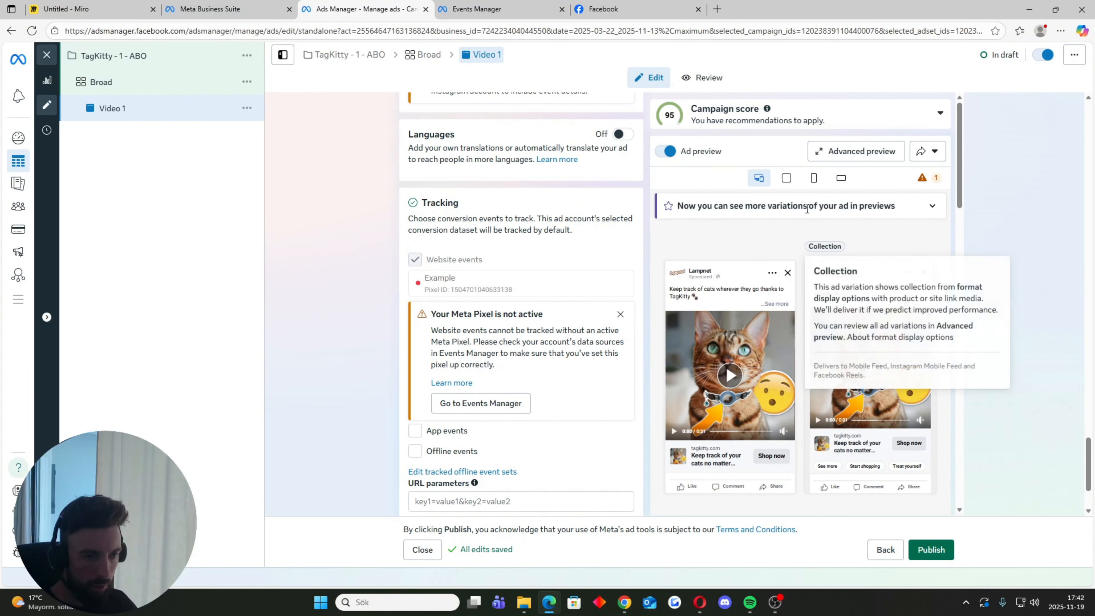
left_click(784, 240)
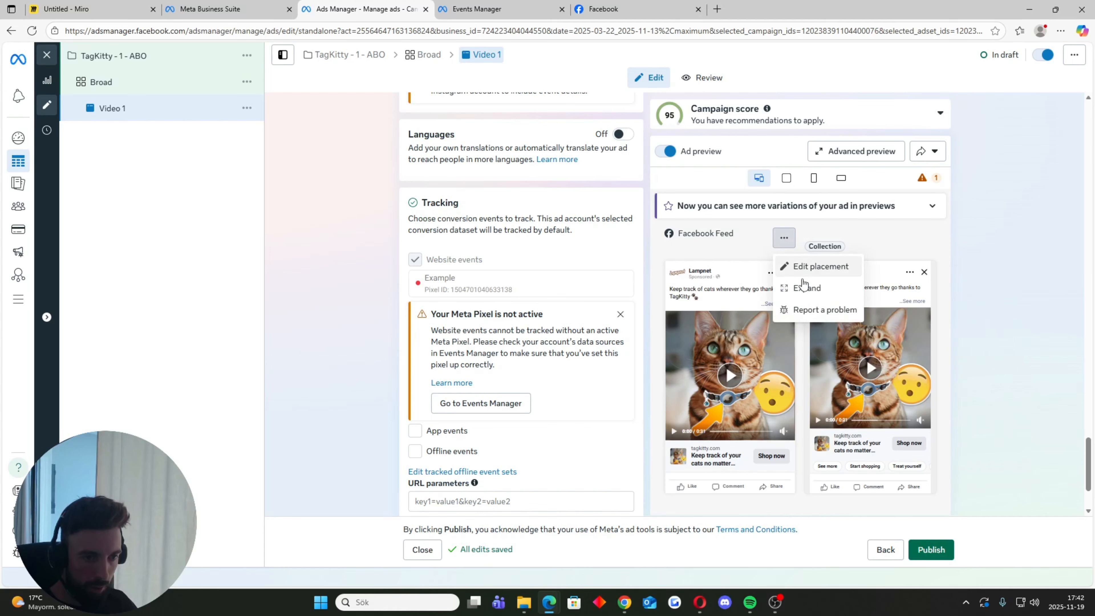
left_click(803, 282)
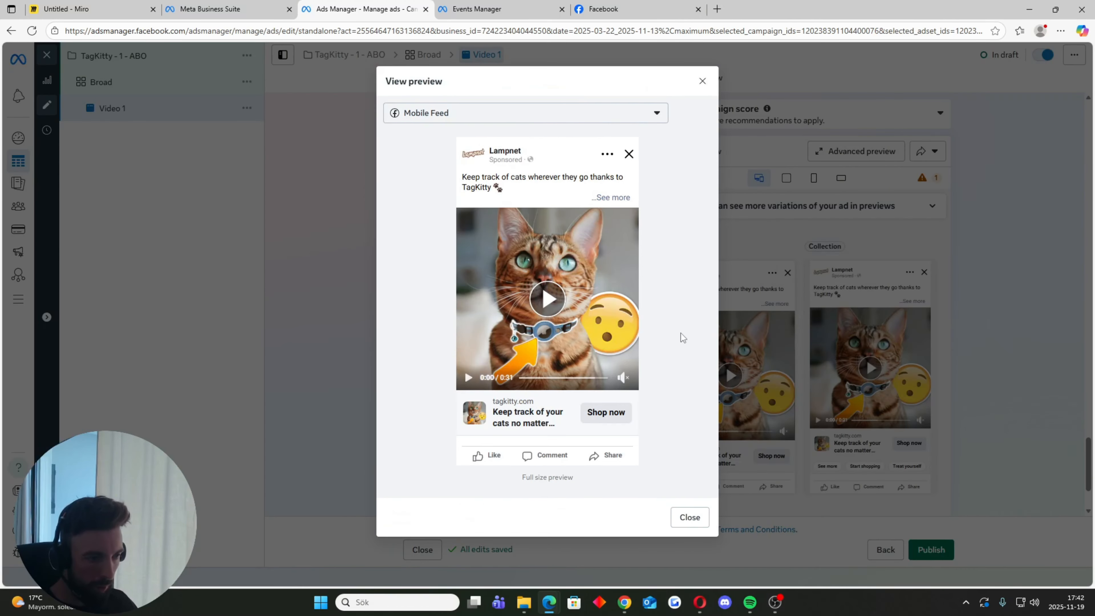
left_click(614, 198)
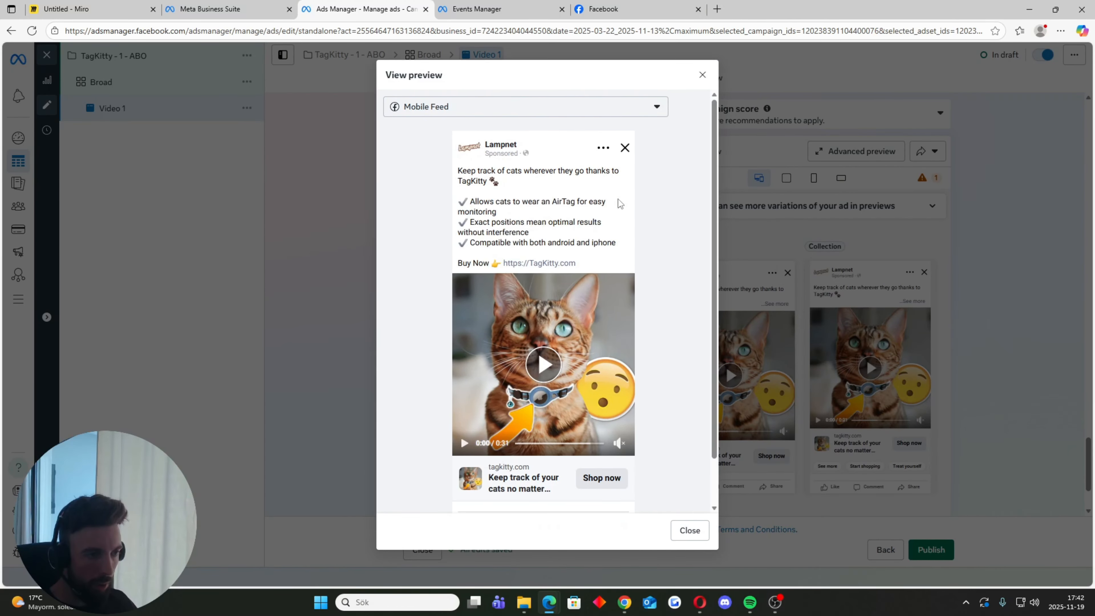
scroll(655, 248, "down", 1)
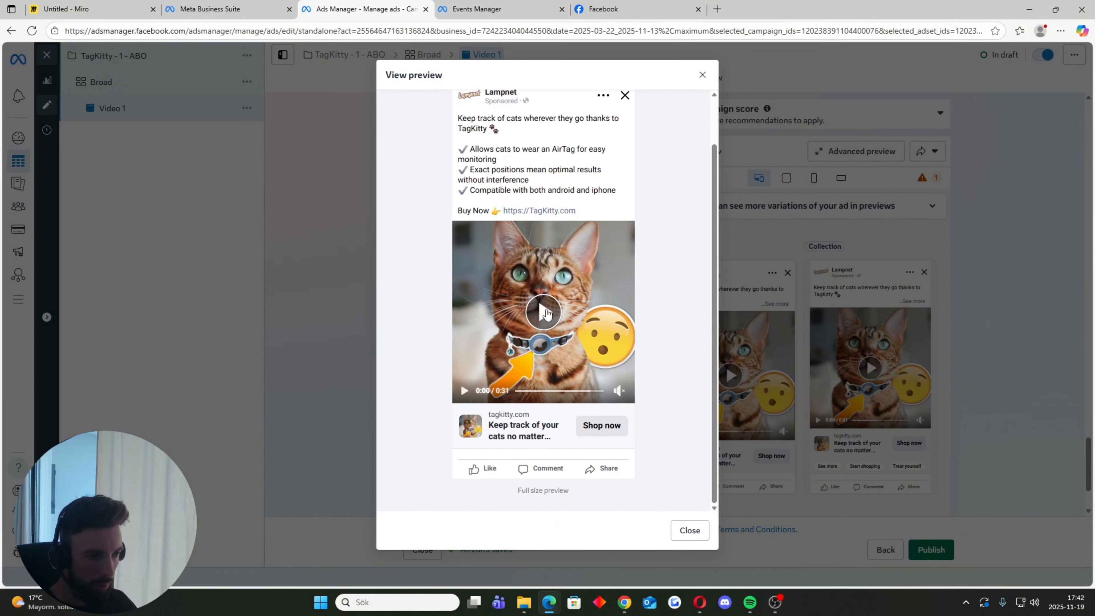
left_click(544, 313)
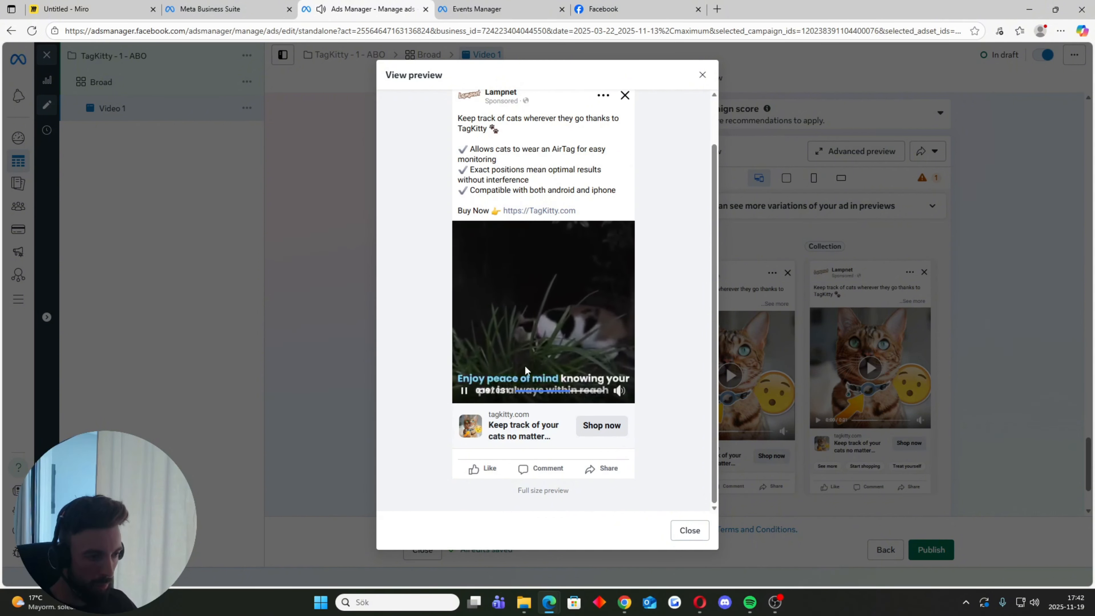
left_click(702, 76)
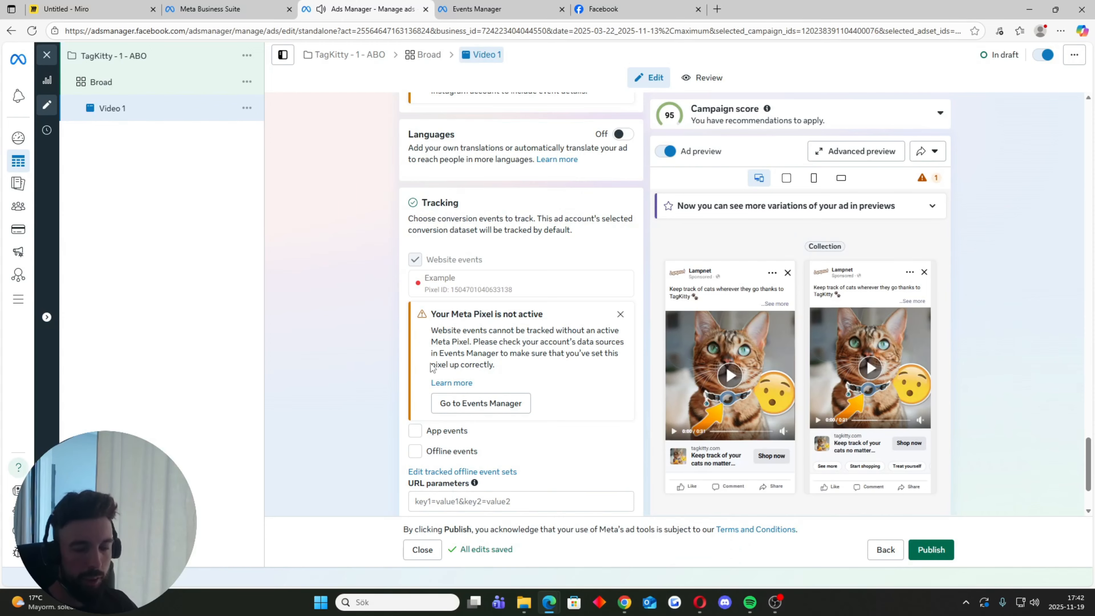
- Duplicate the Video 1 ad once within the existing TagKitty - 1 - ABO campaign and Broad ad set
scroll(370, 279, "down", 3)
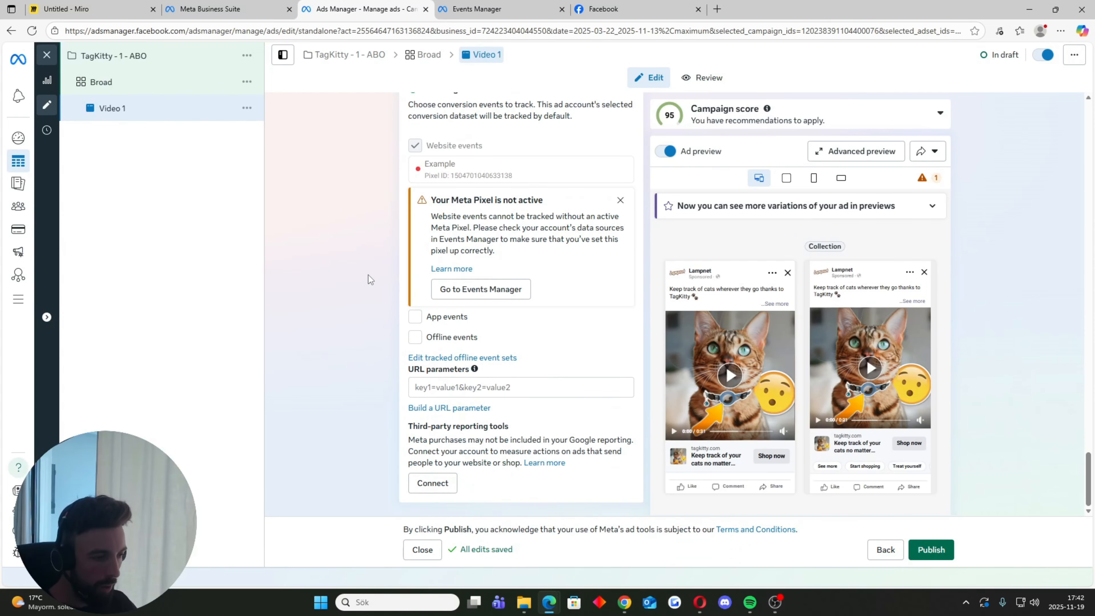
scroll(354, 294, "up", 15)
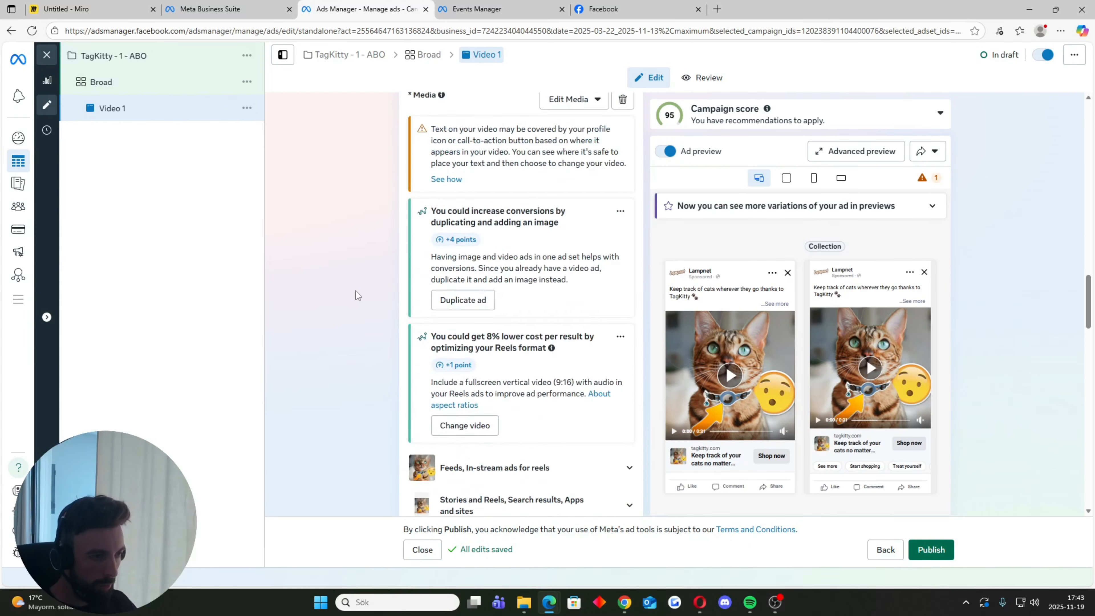
scroll(355, 294, "down", 5)
scroll(355, 294, "up", 10)
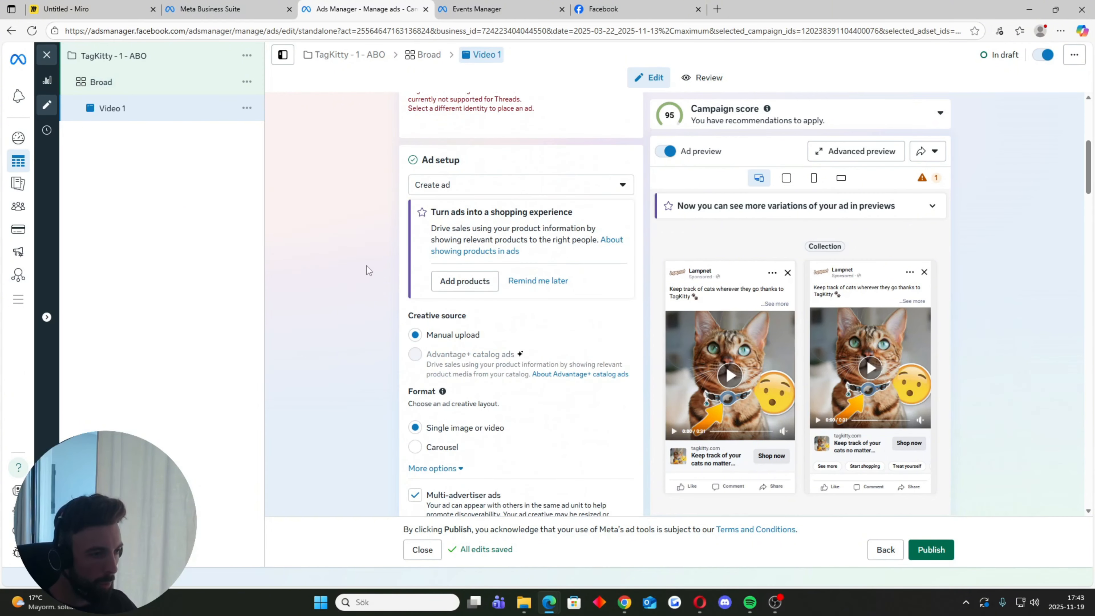
scroll(342, 265, "up", 8)
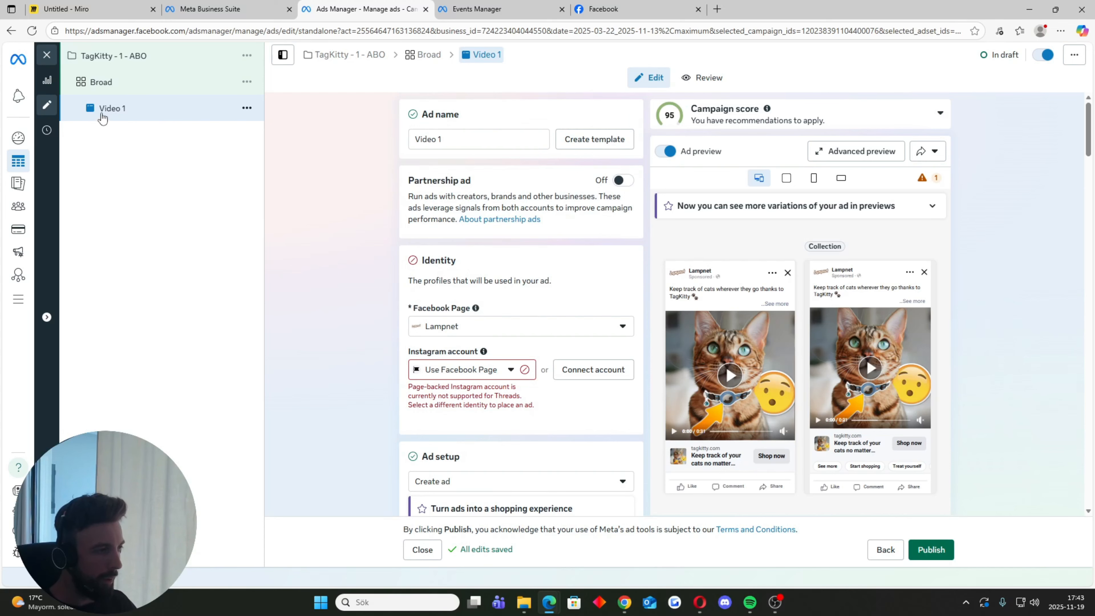
left_click(247, 107)
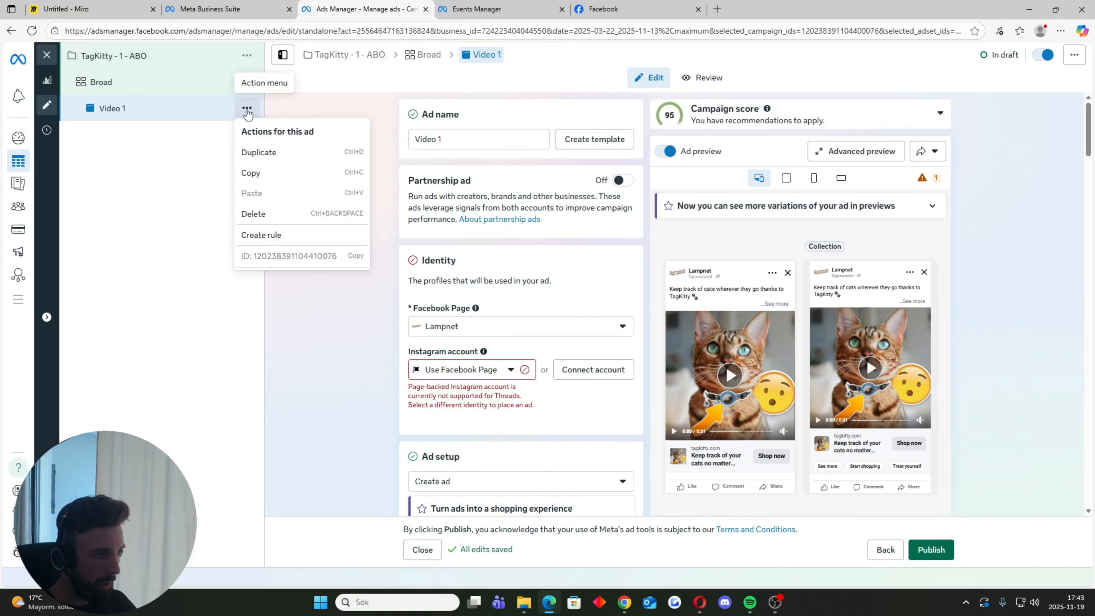
left_click(258, 152)
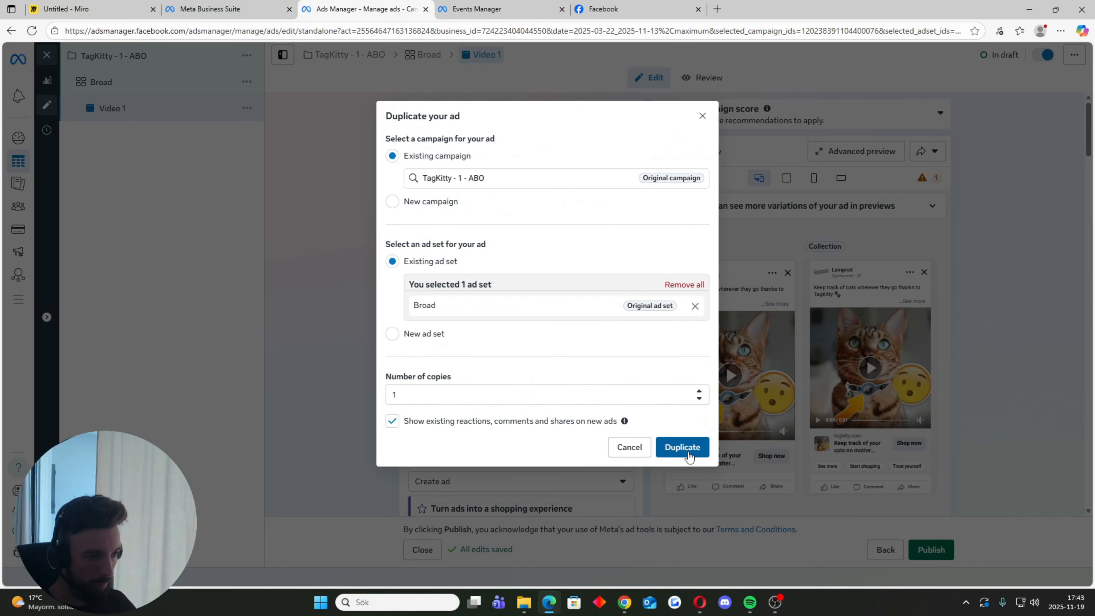
left_click(682, 447)
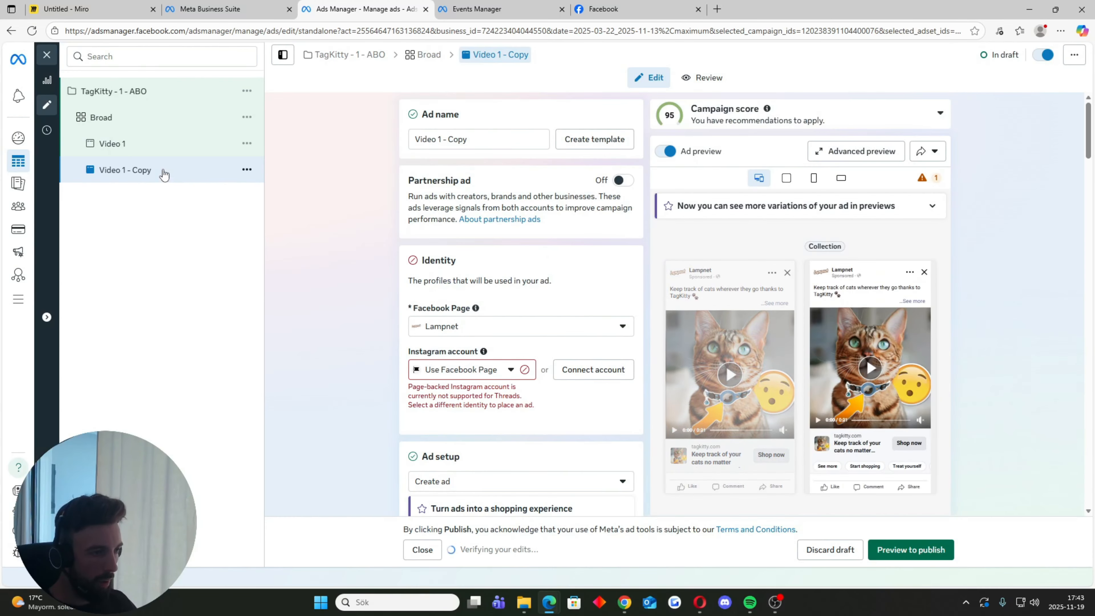
- Rename the duplicated ad as Video 2
left_click_drag(467, 139, 438, 139)
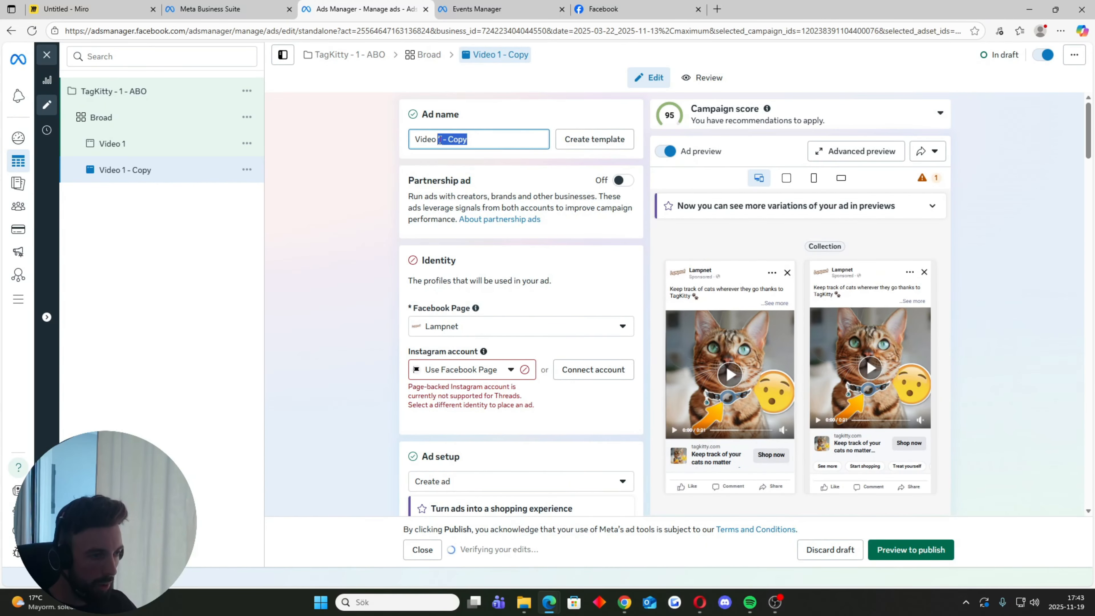
left_click(350, 209)
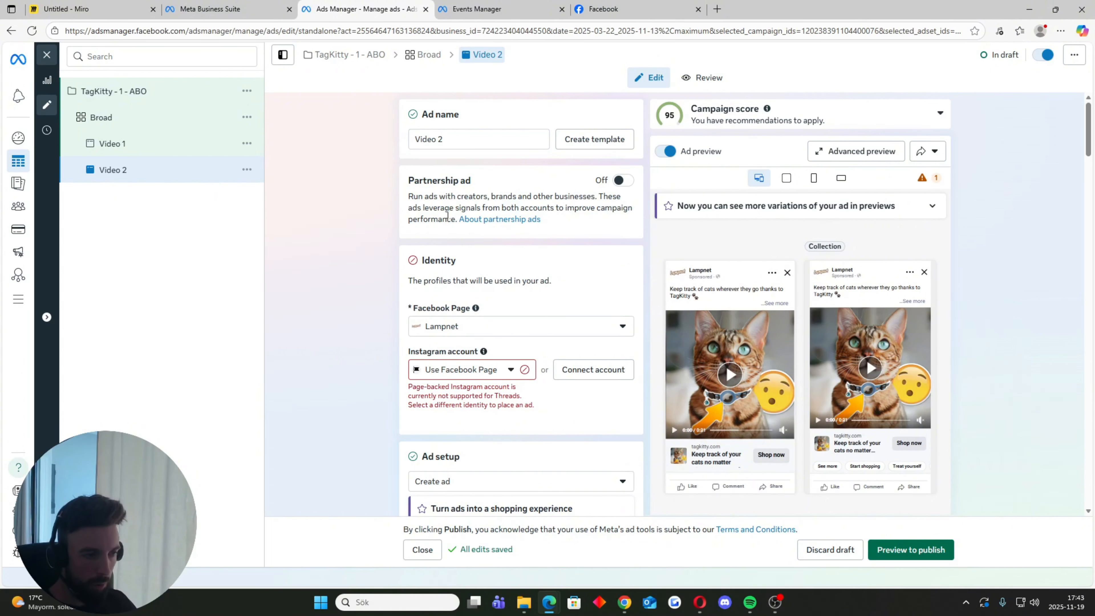
scroll(370, 209, "down", 15)
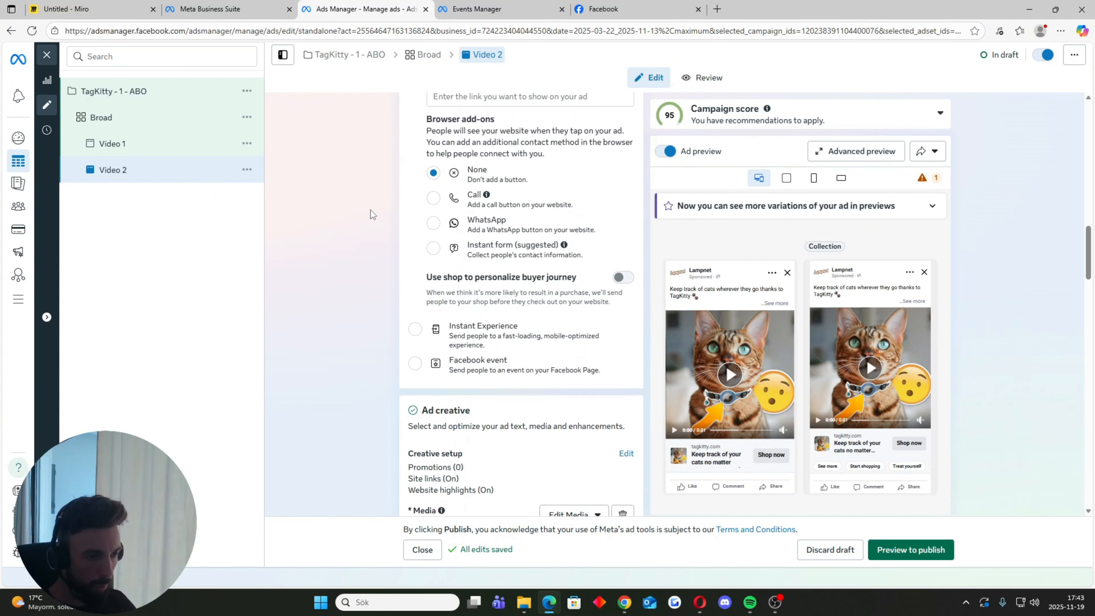
- Change the Video 2 ad's media to TagKitty Collar 2.mp4 from the account's videos
scroll(373, 213, "down", 5)
left_click(595, 288)
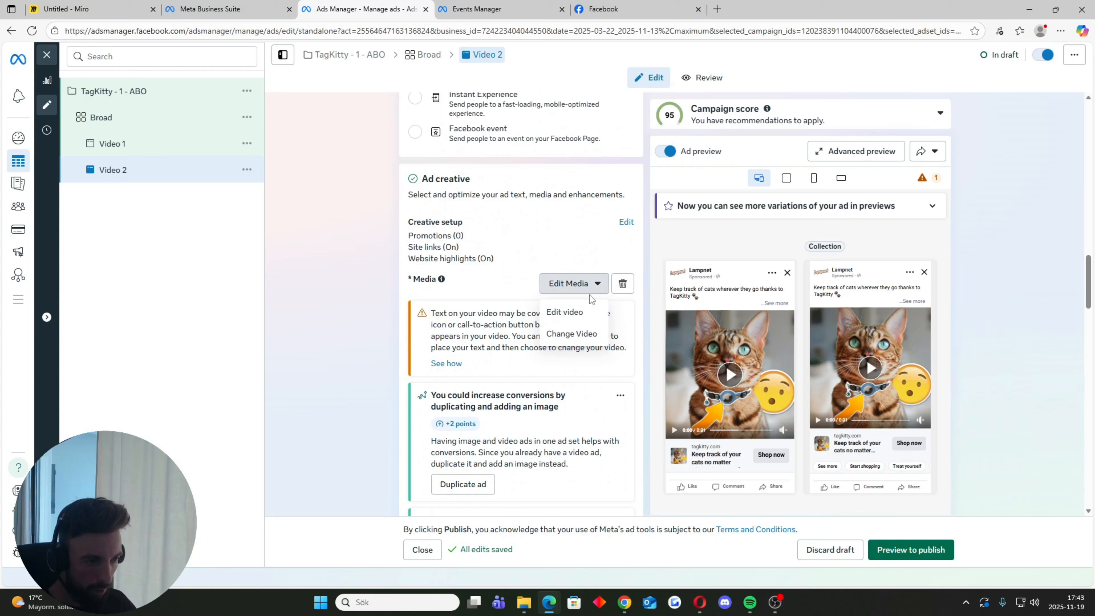
left_click(584, 338)
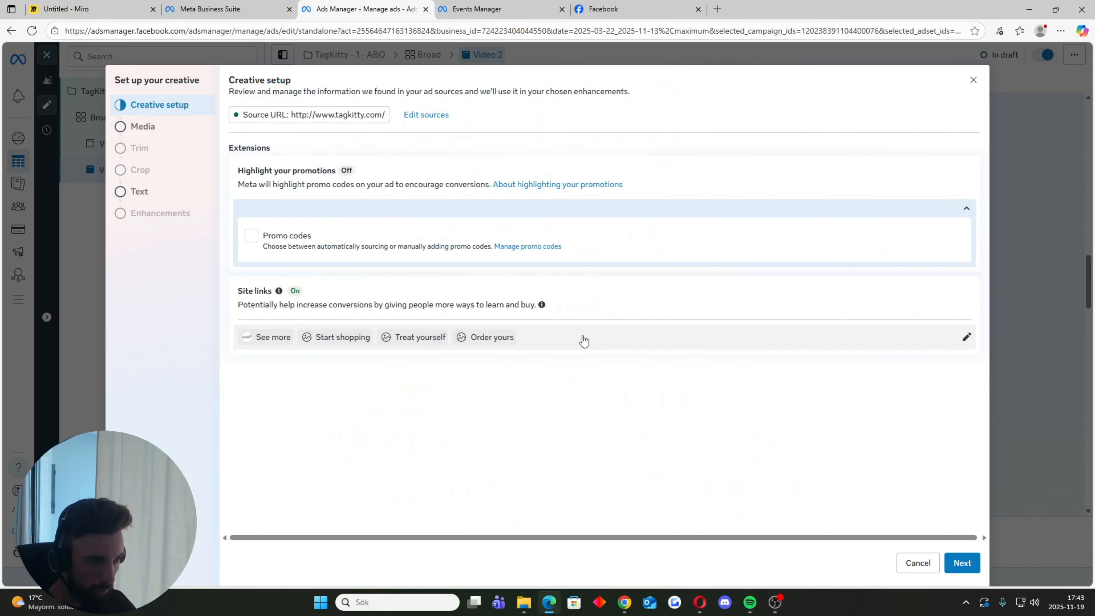
left_click(139, 128)
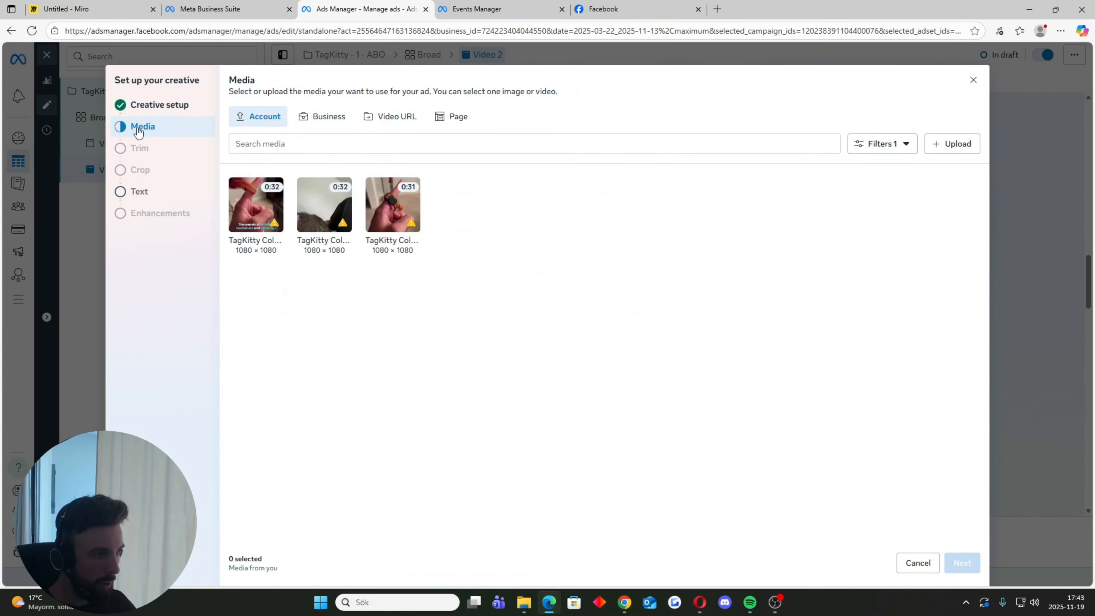
left_click(330, 247)
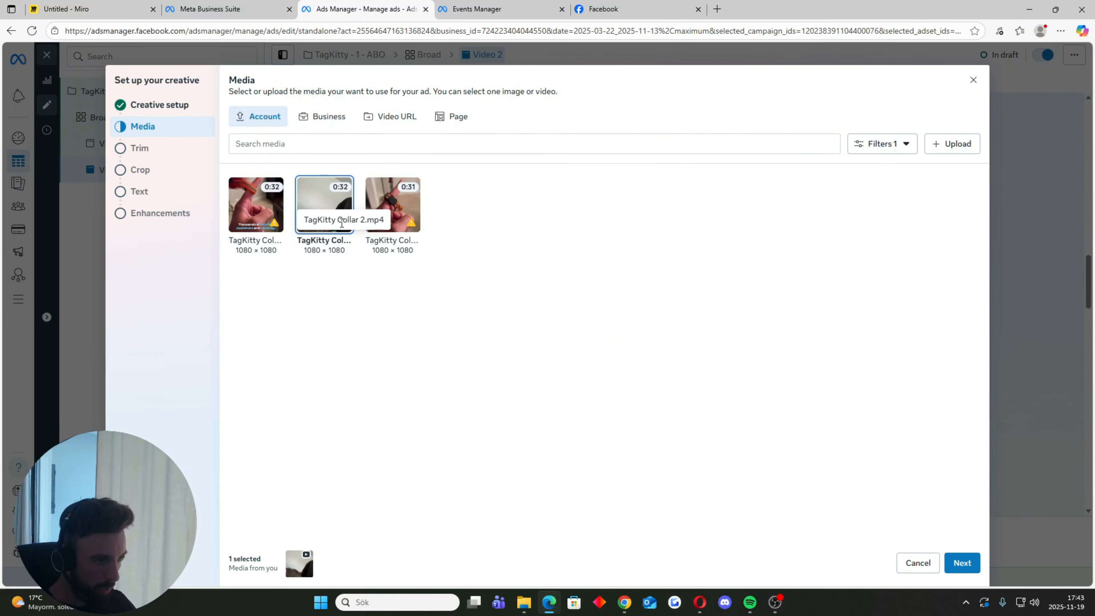
left_click(962, 562)
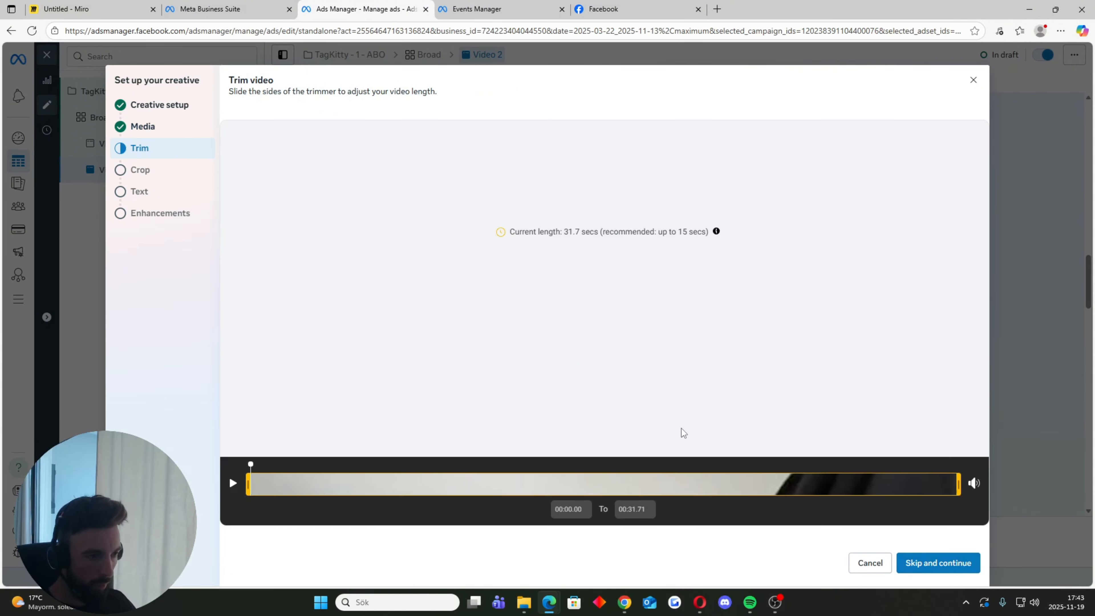
- Finish Video 2's creative setup without trimming, keeping the original crops, existing ad text and current enhancement settings
left_click(939, 563)
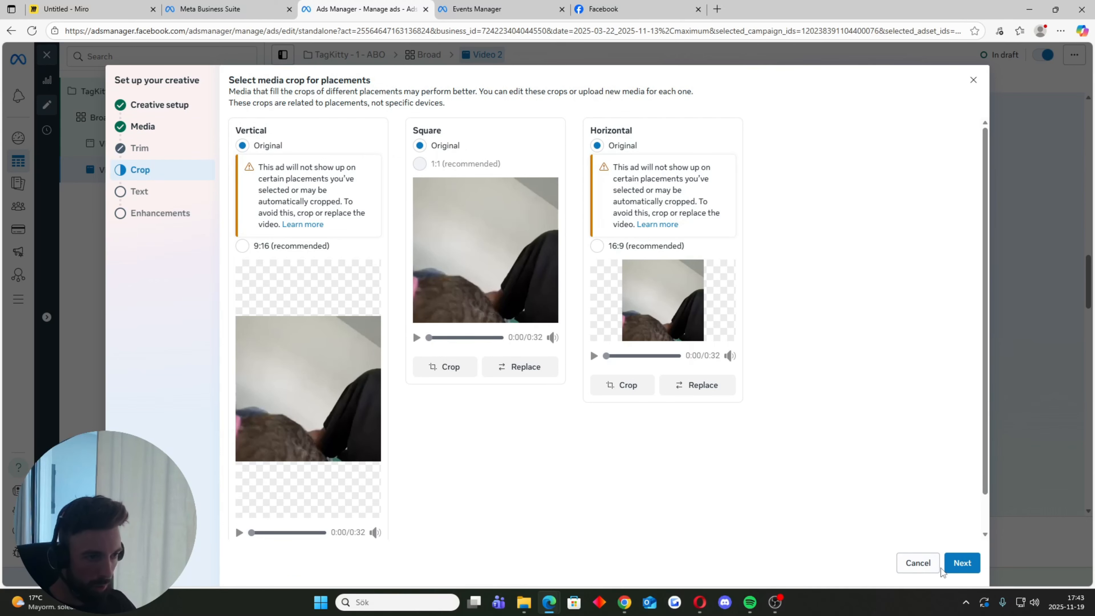
left_click(961, 562)
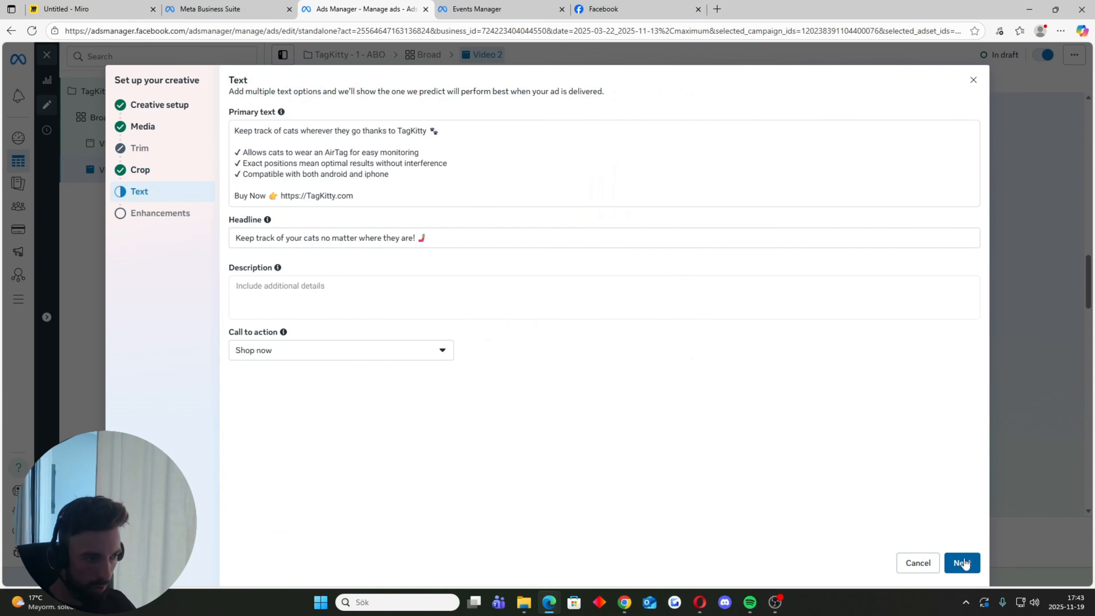
left_click(962, 562)
scroll(960, 559, "down", 7)
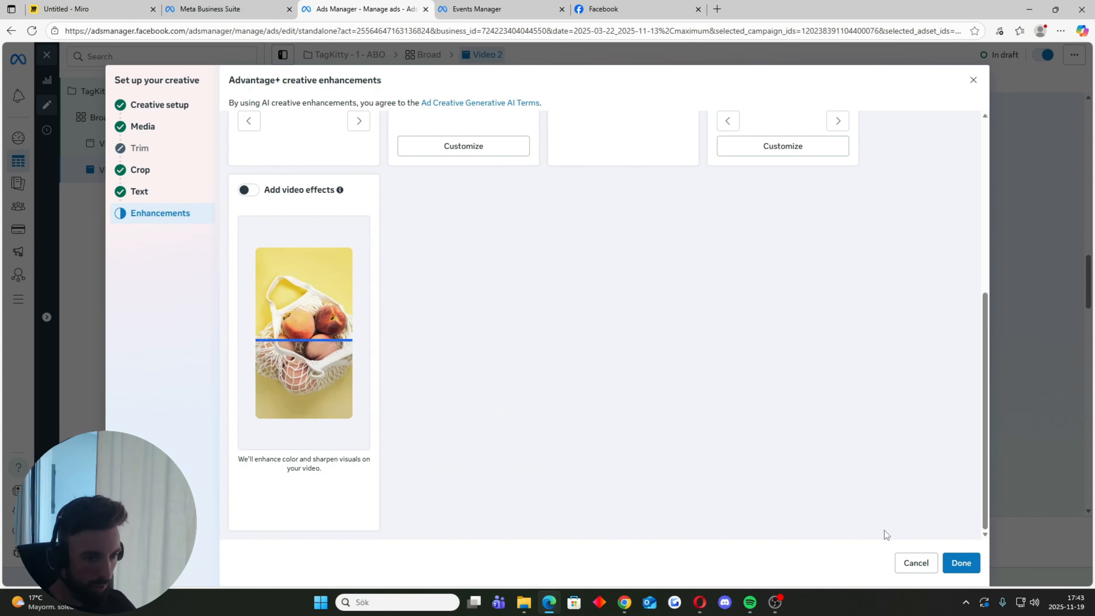
left_click(960, 563)
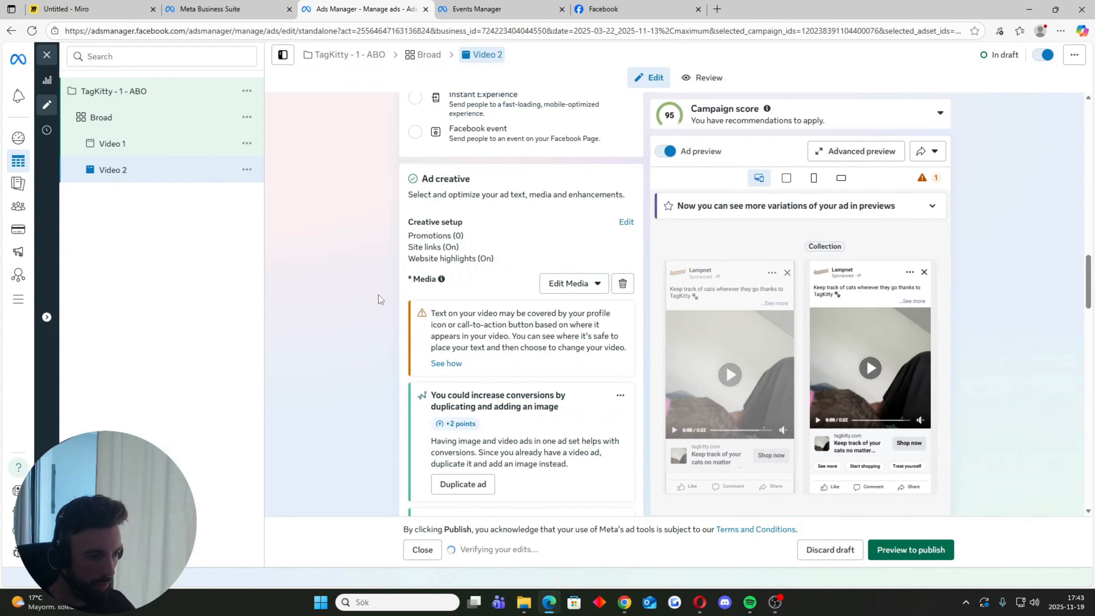
- Give Video 2 a manual thumbnail by uploading the image of the grey-and-white cat in a red collar, and save it
scroll(373, 301, "down", 12)
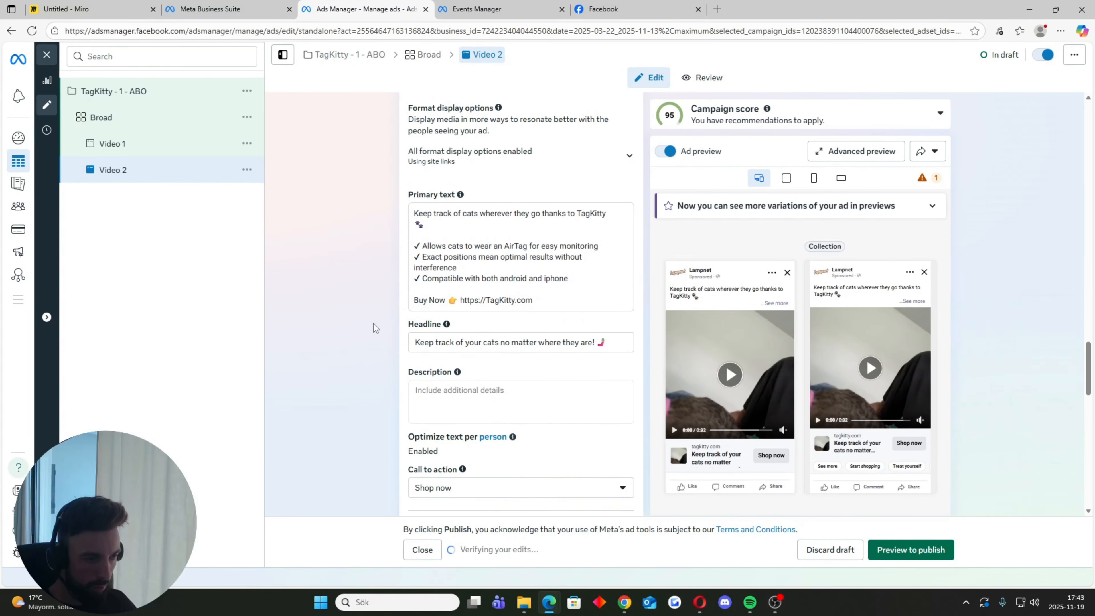
scroll(356, 259, "down", 12)
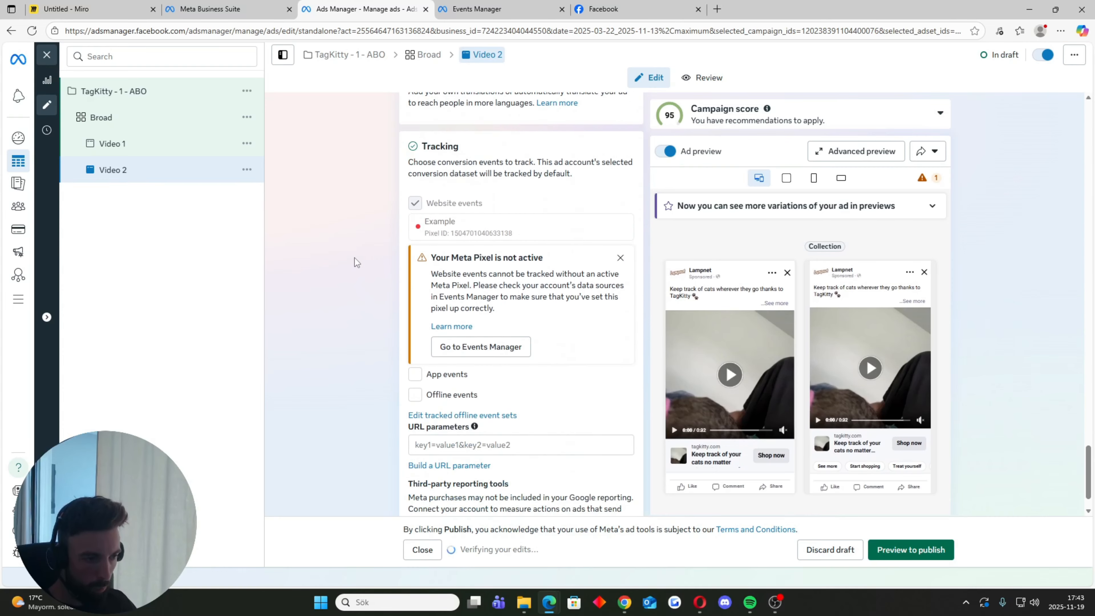
scroll(348, 280, "up", 12)
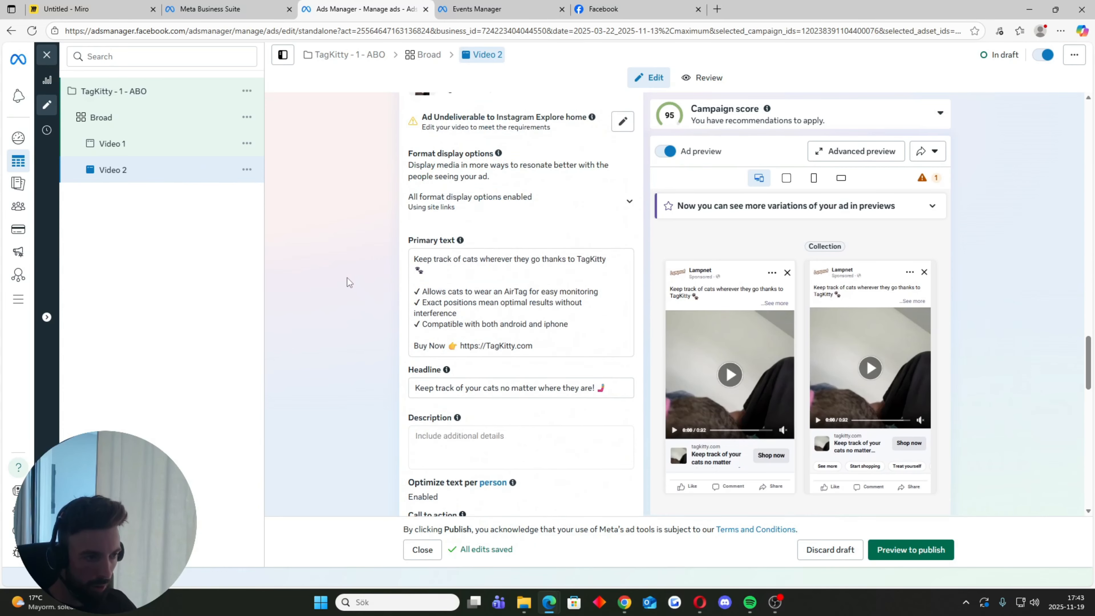
scroll(344, 279, "up", 8)
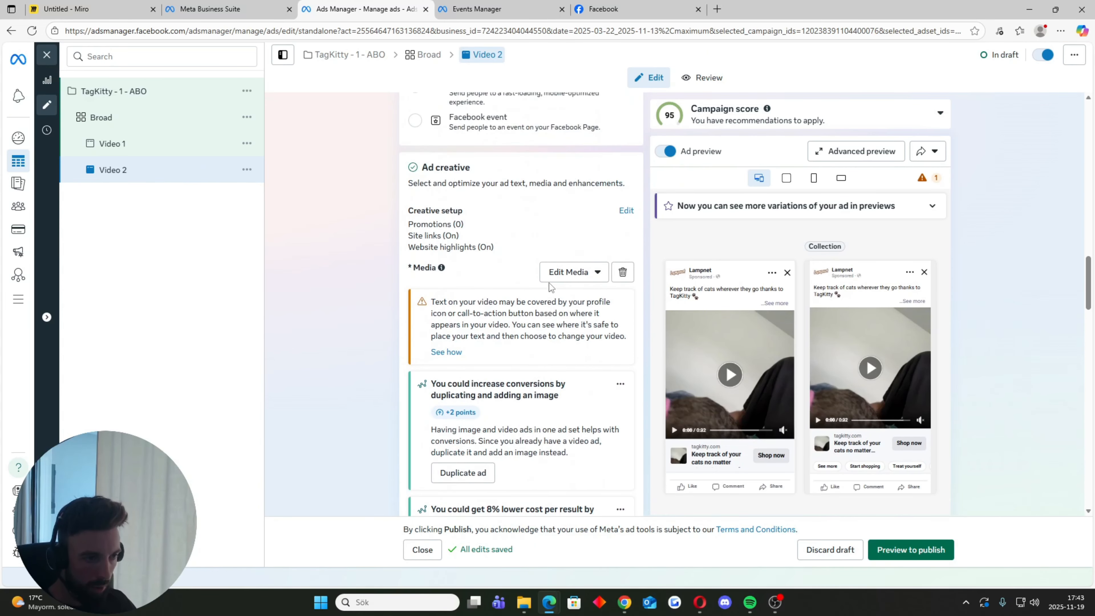
left_click(572, 272)
left_click(573, 302)
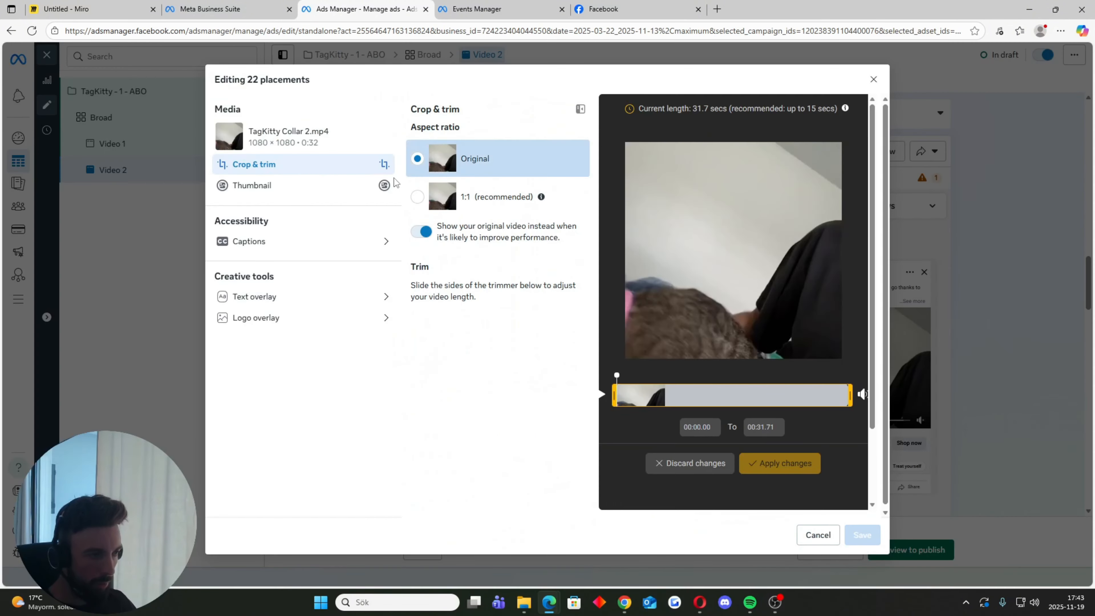
left_click(360, 189)
left_click(541, 174)
left_click(500, 191)
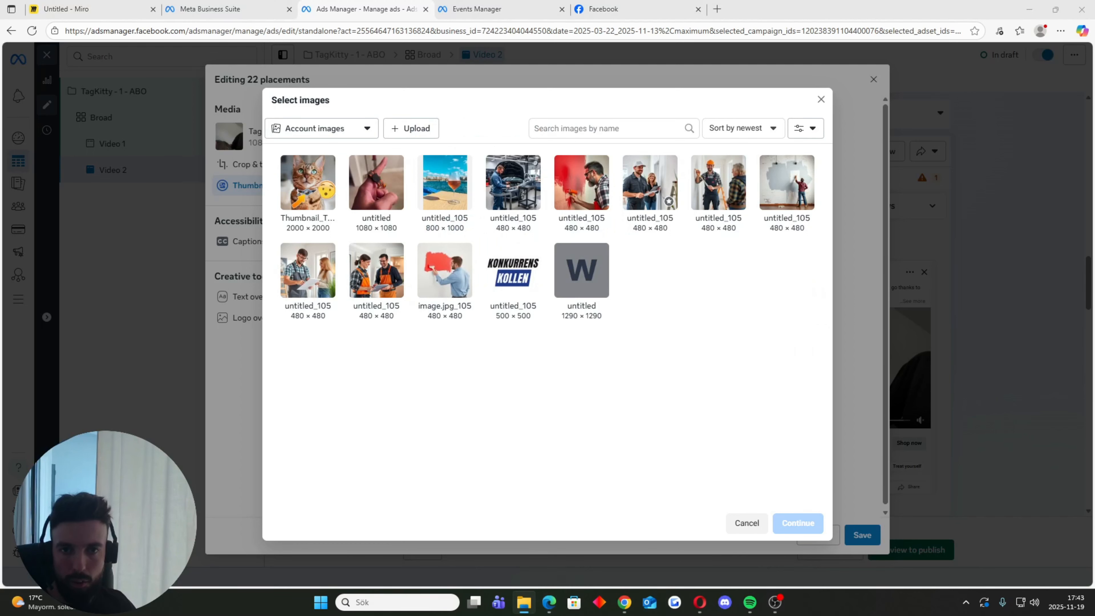
left_click_drag(276, 207, 474, 241)
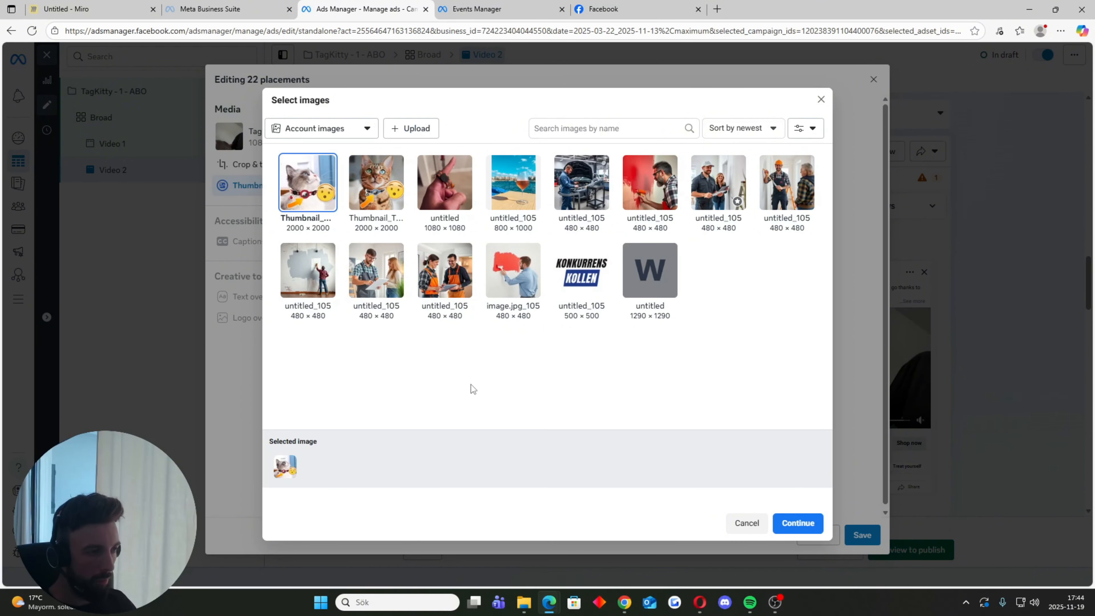
left_click(798, 523)
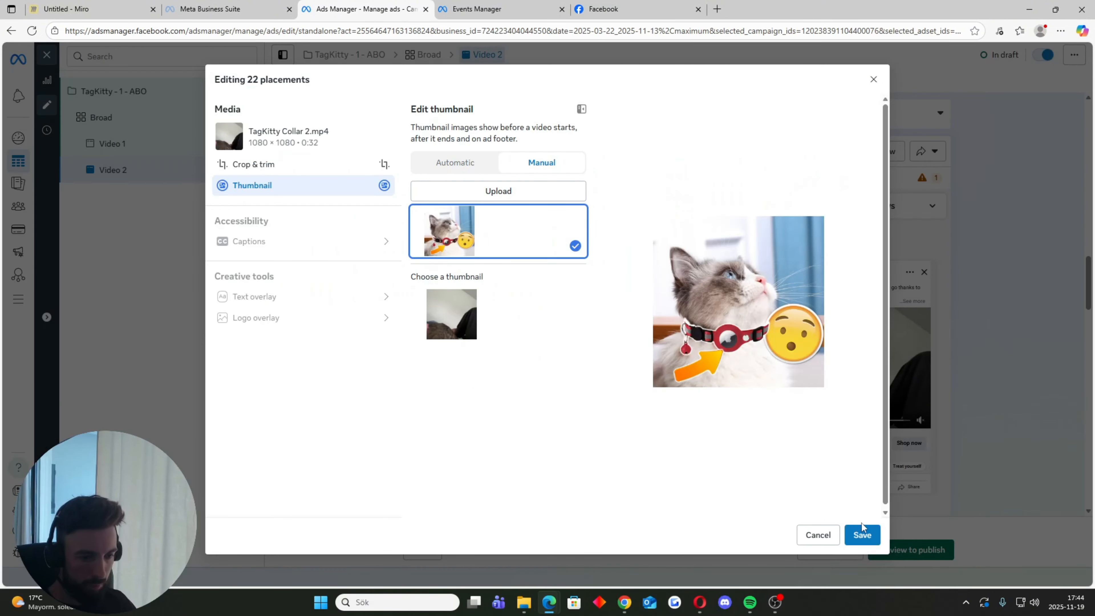
left_click(864, 535)
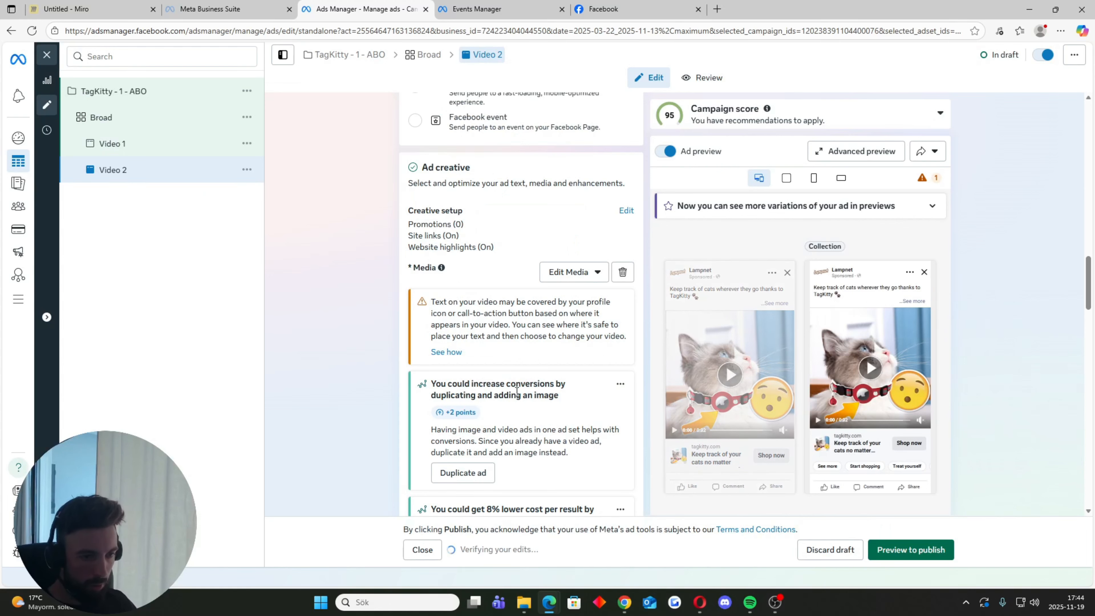
- Duplicate the Video 2 ad once within the existing TagKitty - 1 - ABO campaign and Broad ad set
scroll(351, 304, "down", 8)
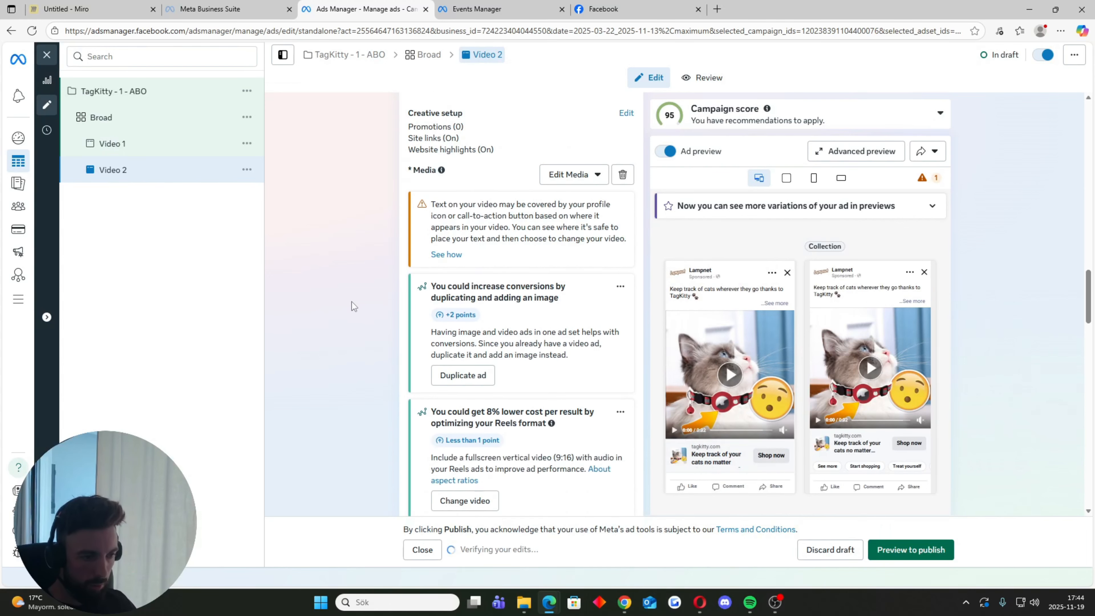
scroll(351, 304, "up", 3)
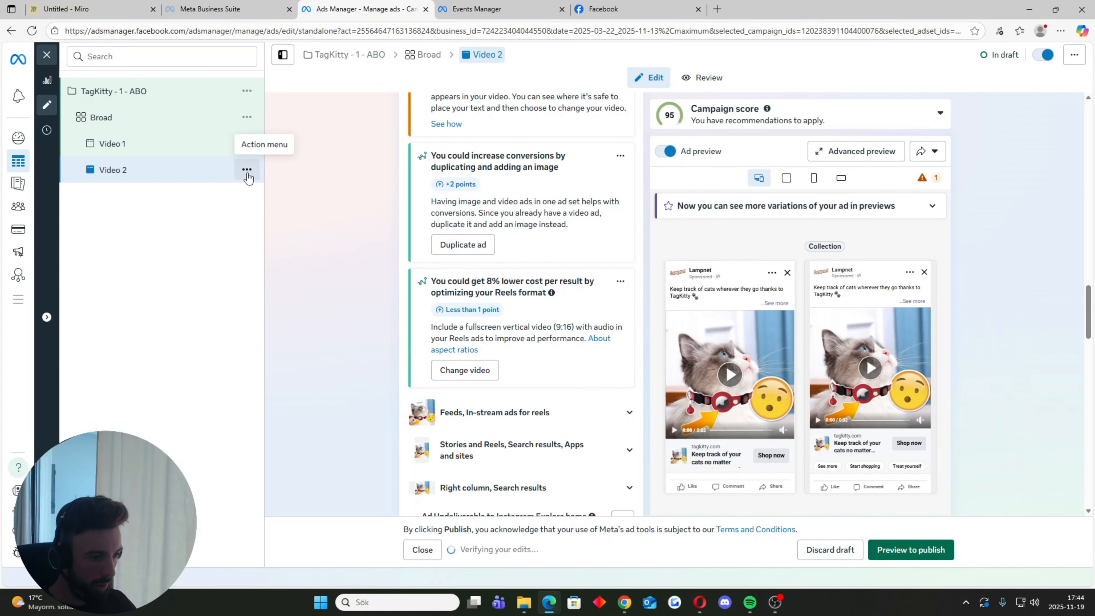
scroll(354, 298, "down", 20)
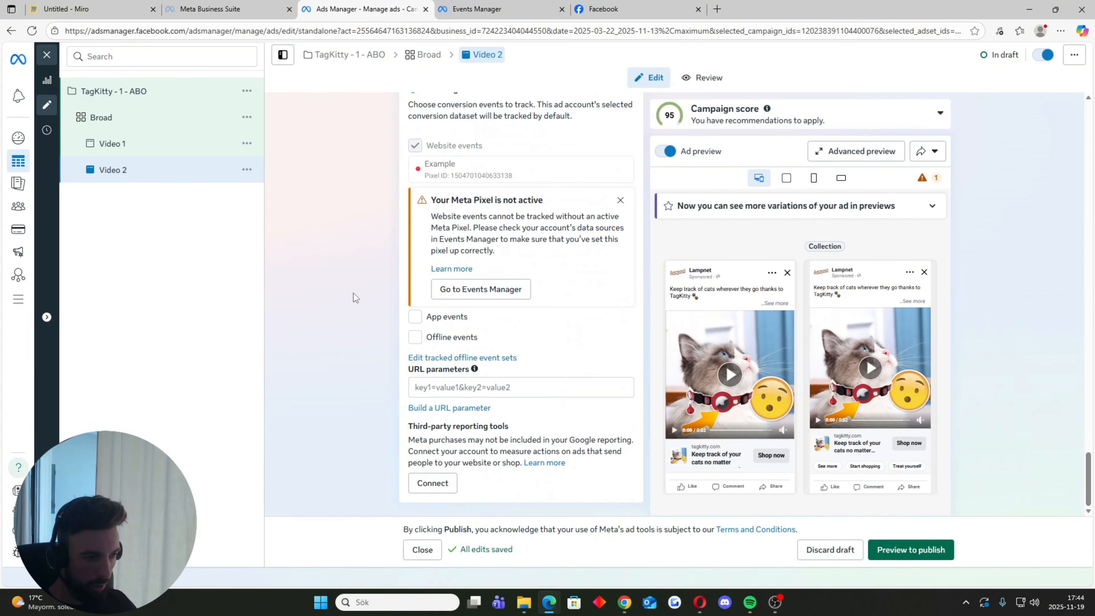
left_click(247, 170)
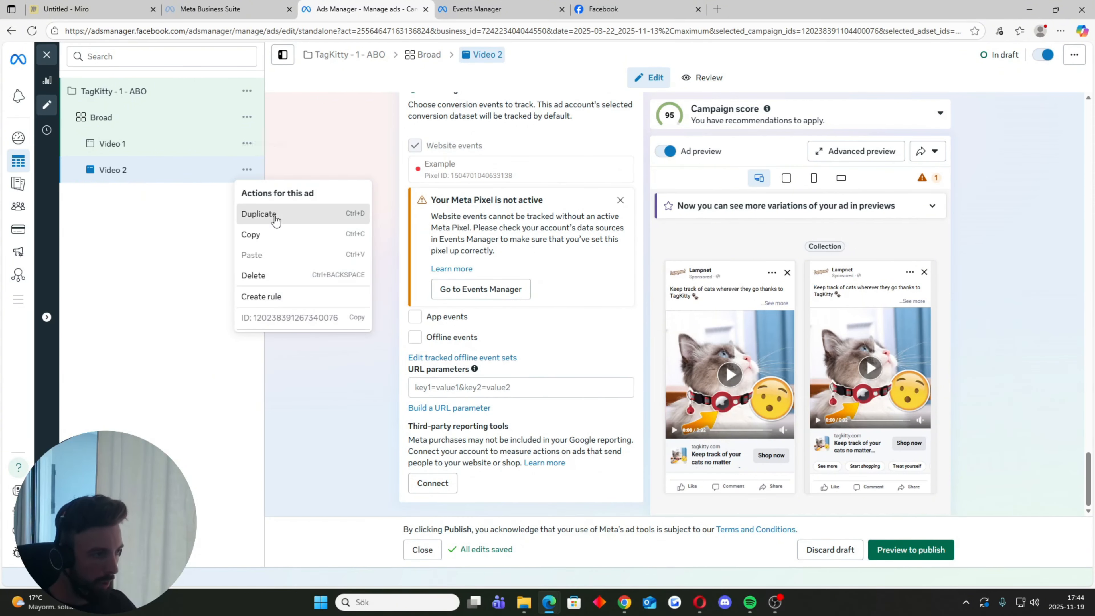
left_click(274, 216)
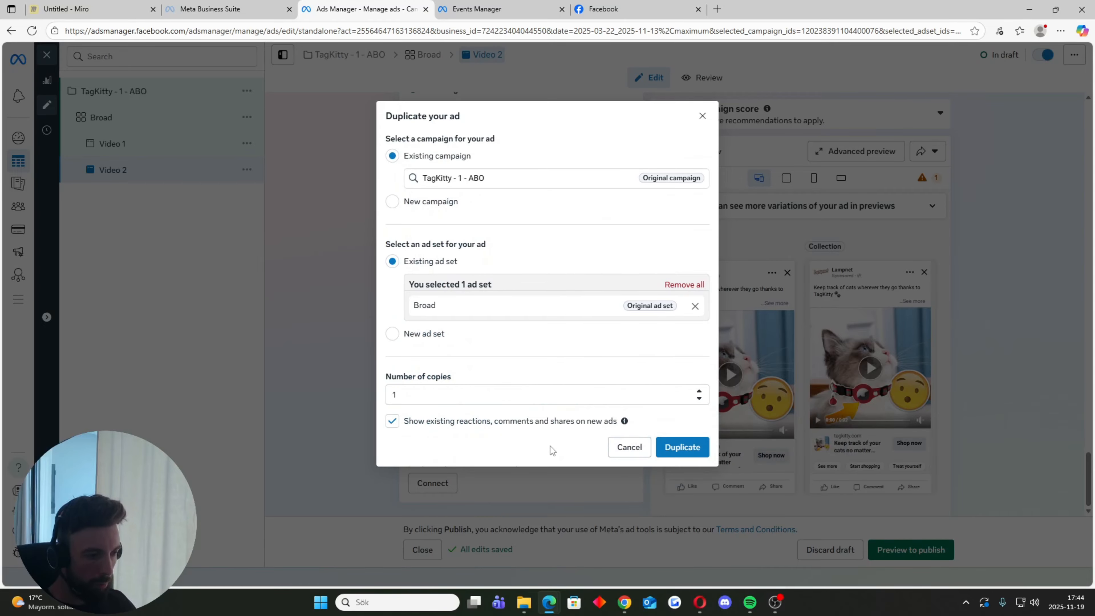
left_click(680, 446)
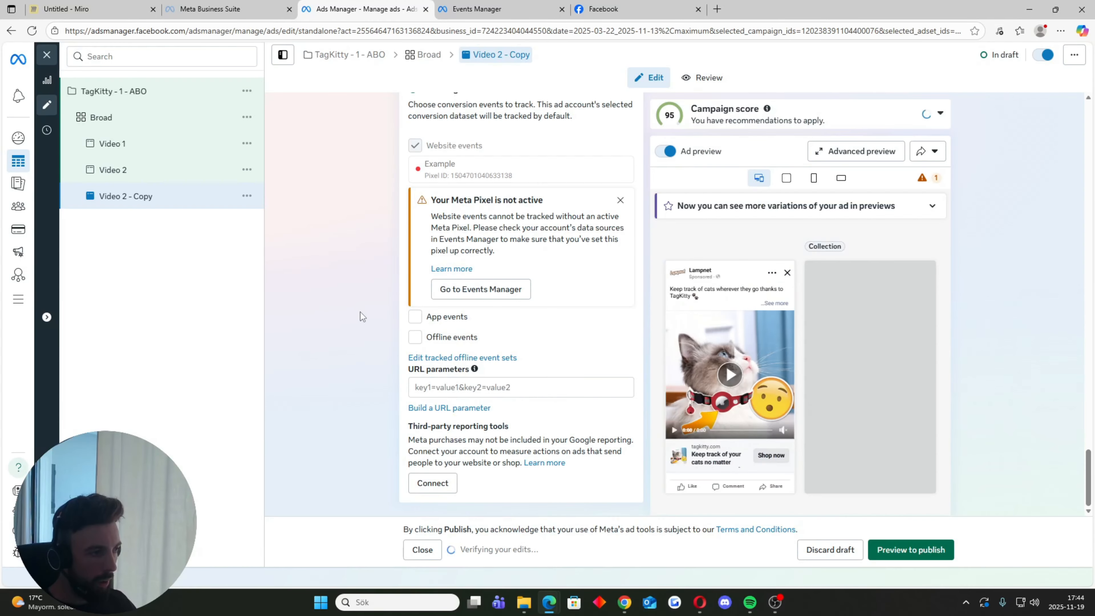
- Rename the copy of the Video 2 ad as Video 3
scroll(362, 311, "up", 20)
scroll(363, 312, "up", 8)
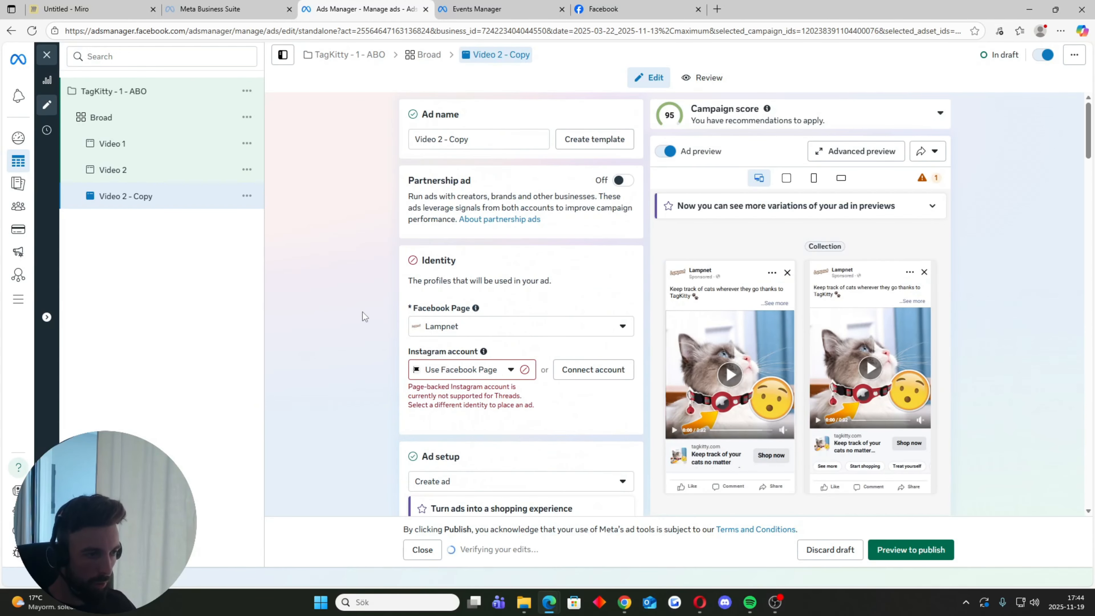
left_click_drag(469, 140, 438, 143)
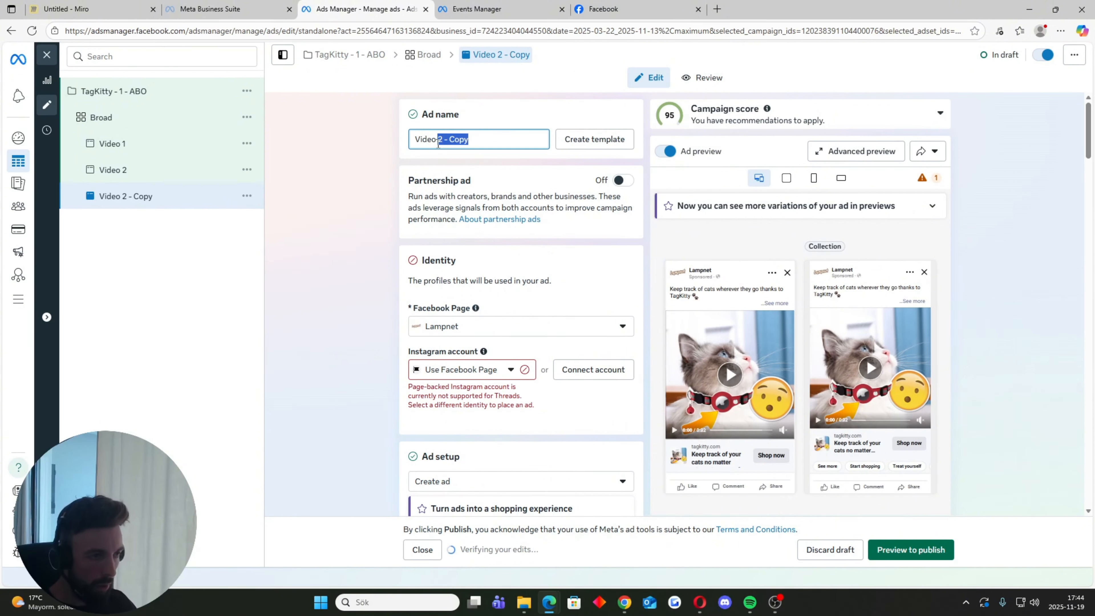
type("3")
left_click(374, 198)
- Change the Video 3 ad's media to the first 0:32 TagKitty collar video in the account's media
scroll(456, 177, "down", 15)
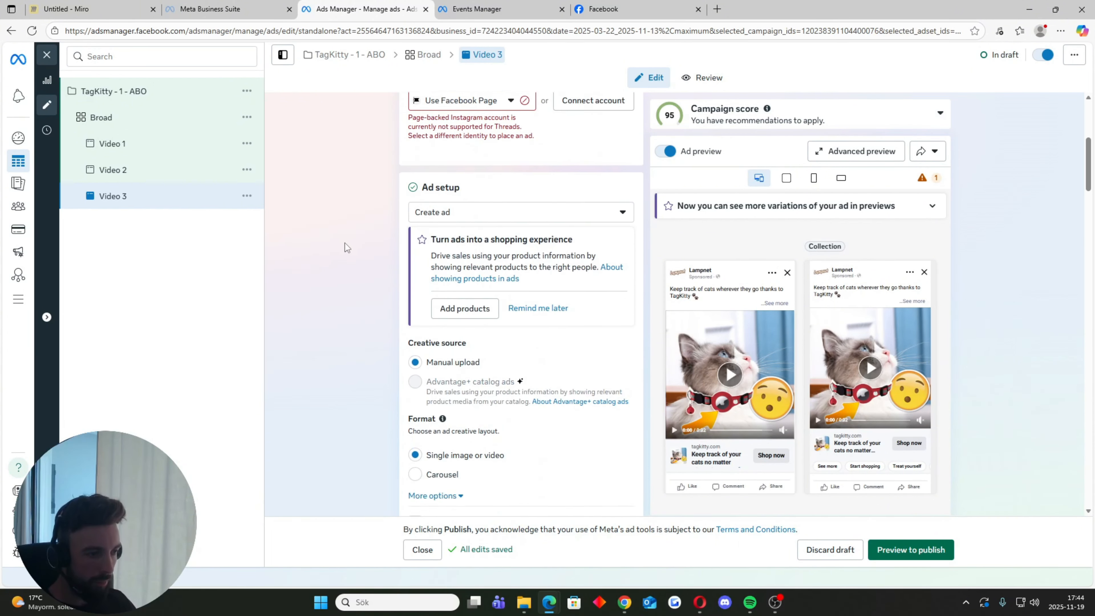
scroll(379, 228, "down", 15)
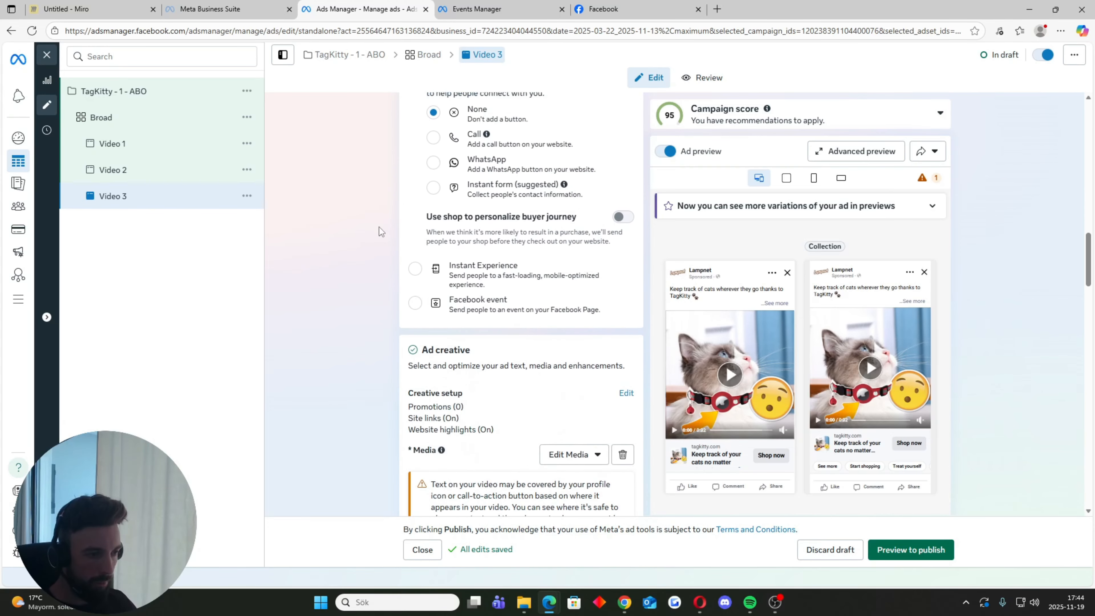
left_click(581, 175)
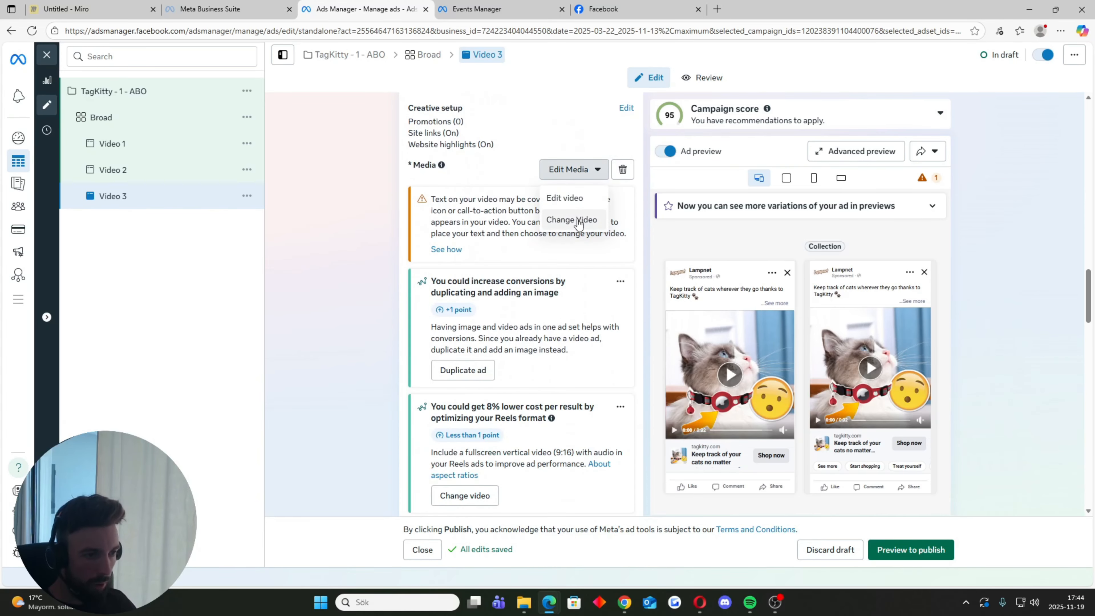
left_click(573, 220)
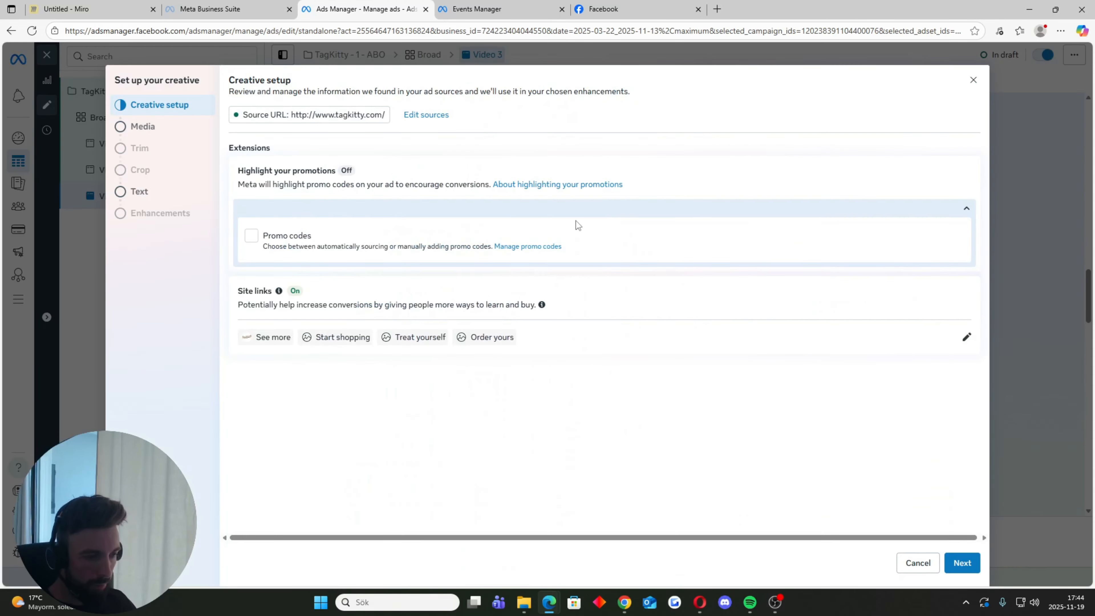
left_click(136, 128)
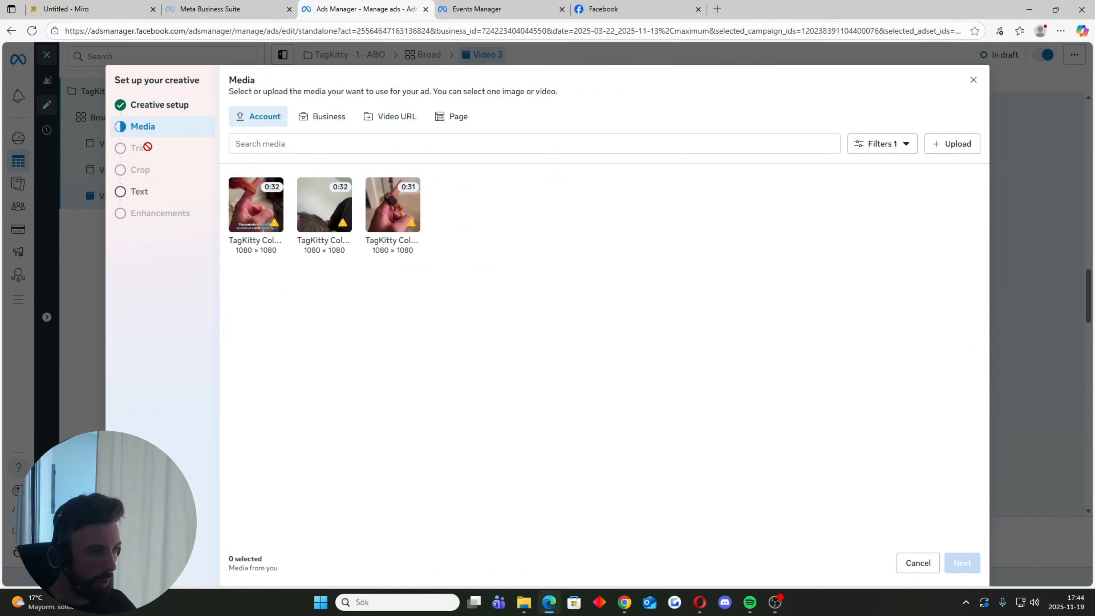
left_click(259, 242)
left_click(963, 563)
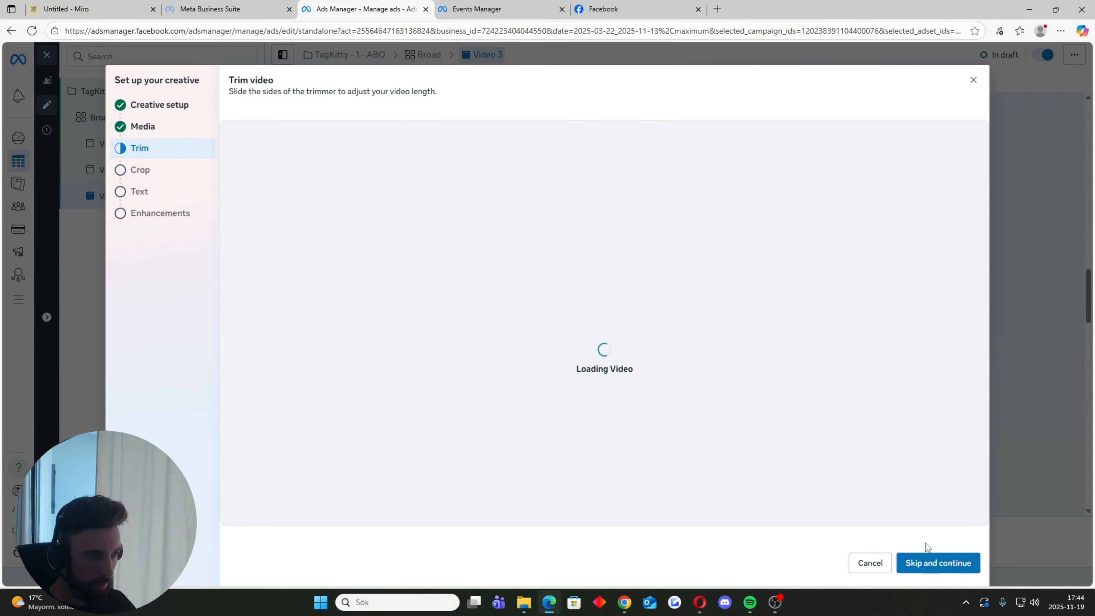
- Complete the Video 3 creative setup with trimming skipped, original crops, the existing ad text and no added enhancements
left_click(942, 566)
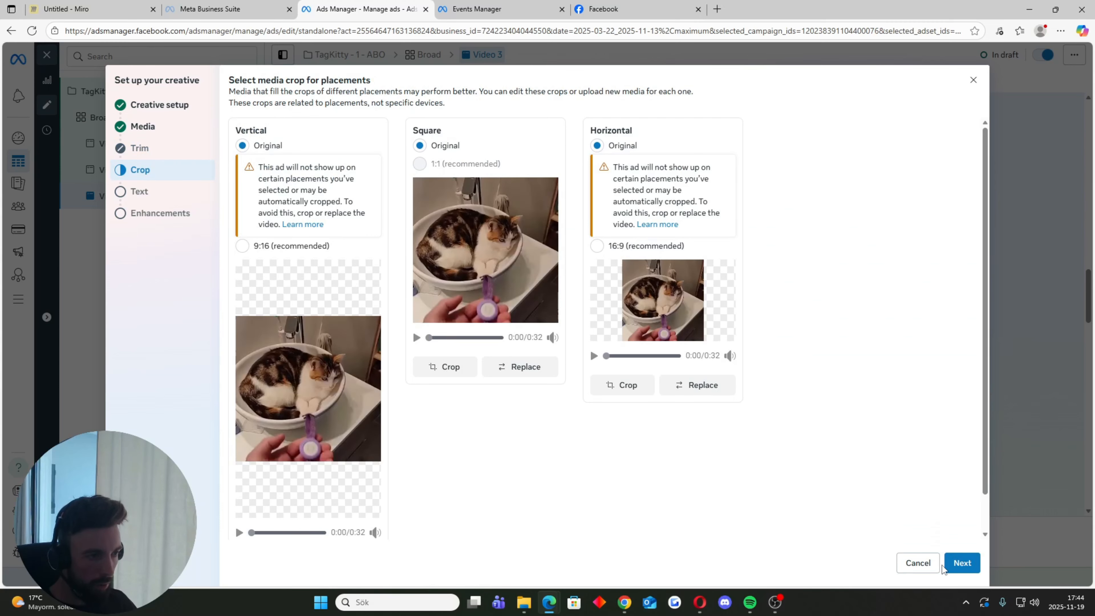
left_click(963, 564)
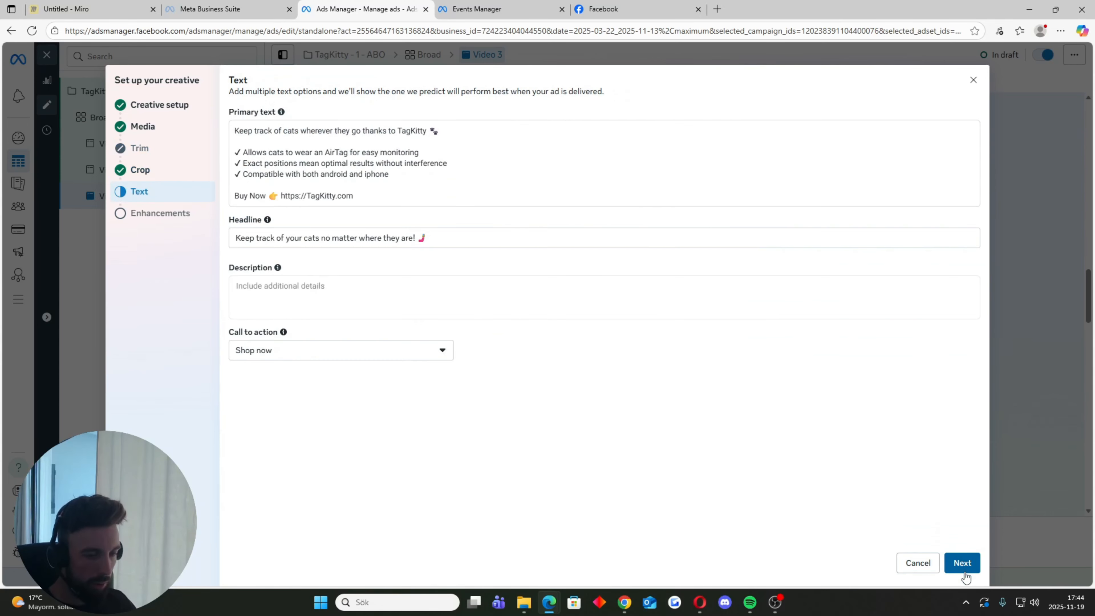
left_click(963, 563)
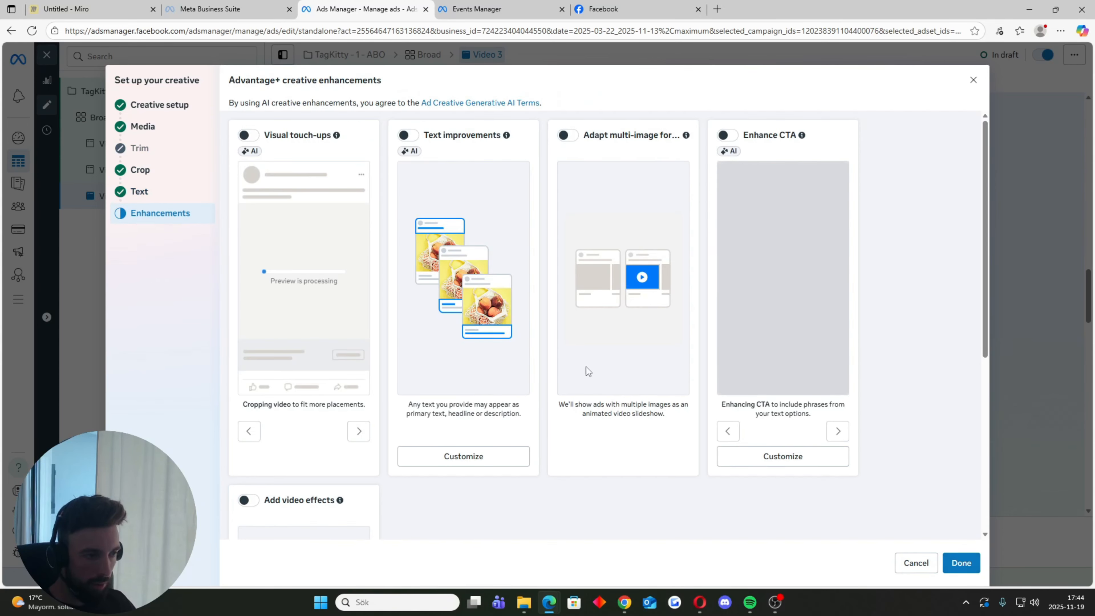
scroll(926, 540, "down", 5)
left_click(953, 565)
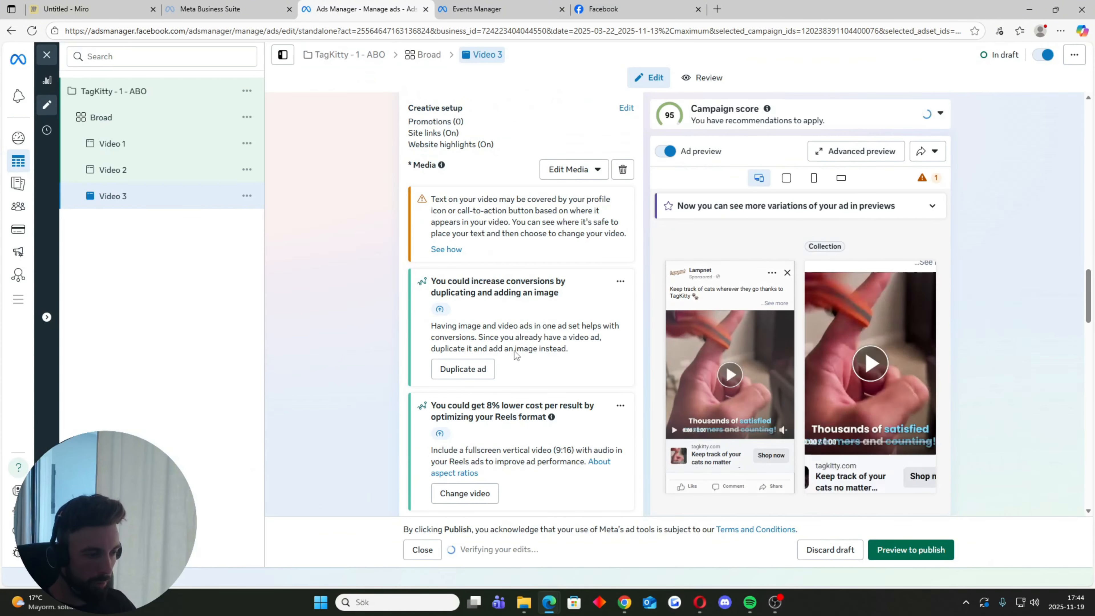
- Give Video 3 a manual thumbnail by uploading the image of the white cat in a black collar with an orange tag, and save it
left_click(573, 170)
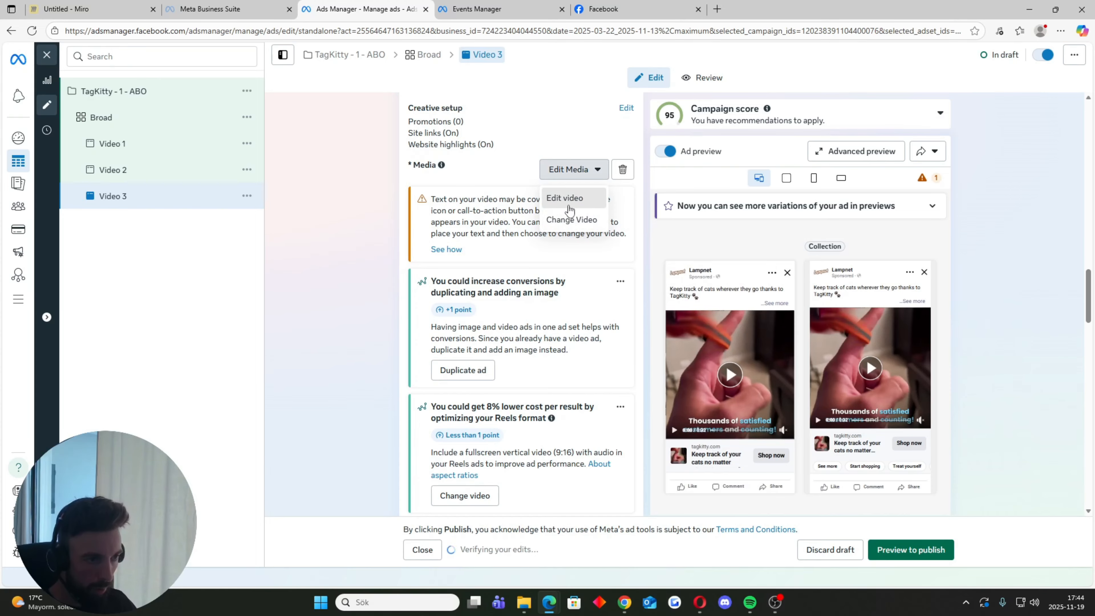
left_click(564, 198)
left_click(256, 195)
left_click(535, 163)
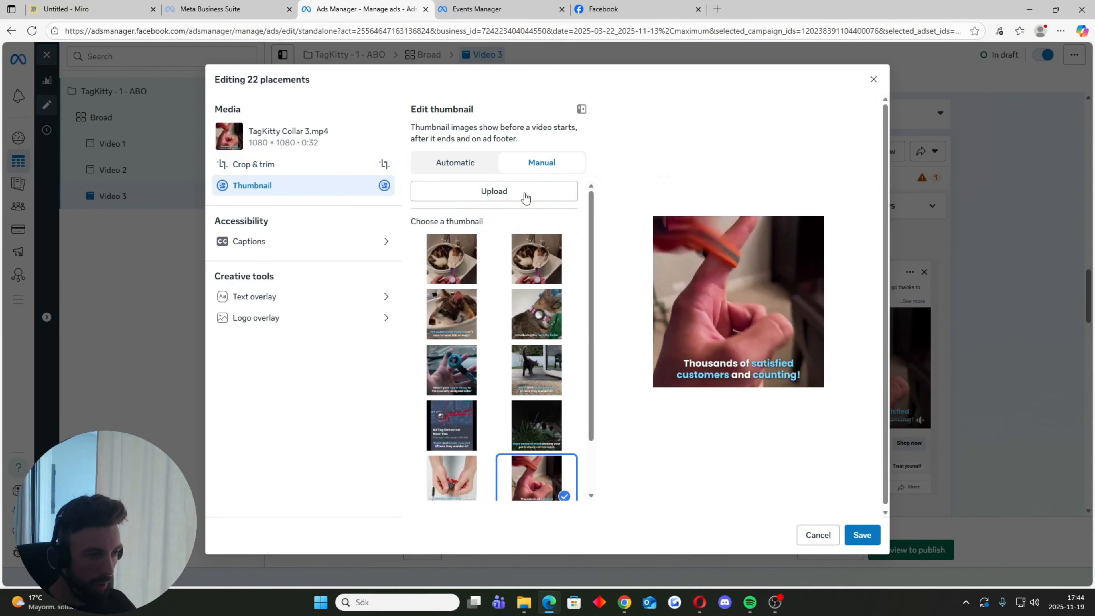
left_click(519, 197)
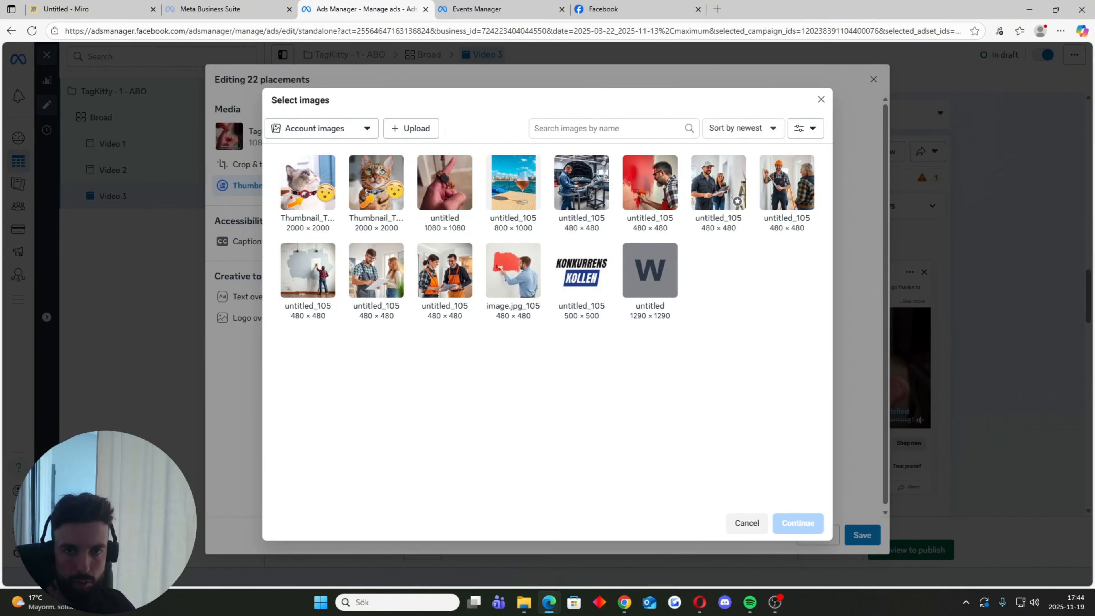
left_click_drag(1, 198, 532, 199)
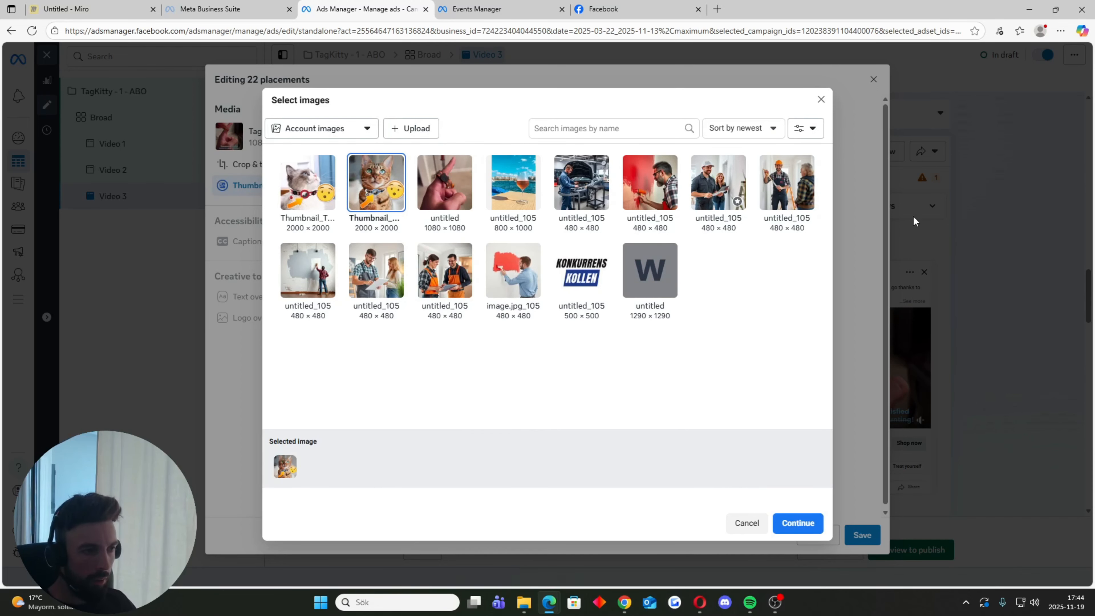
left_click_drag(0, 198, 489, 199)
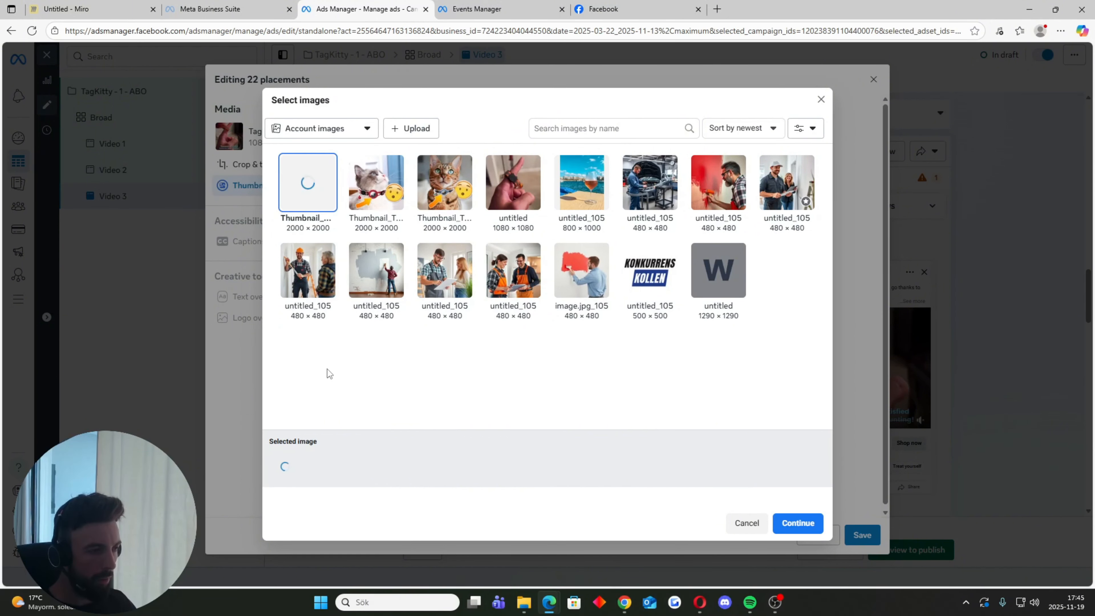
left_click(798, 523)
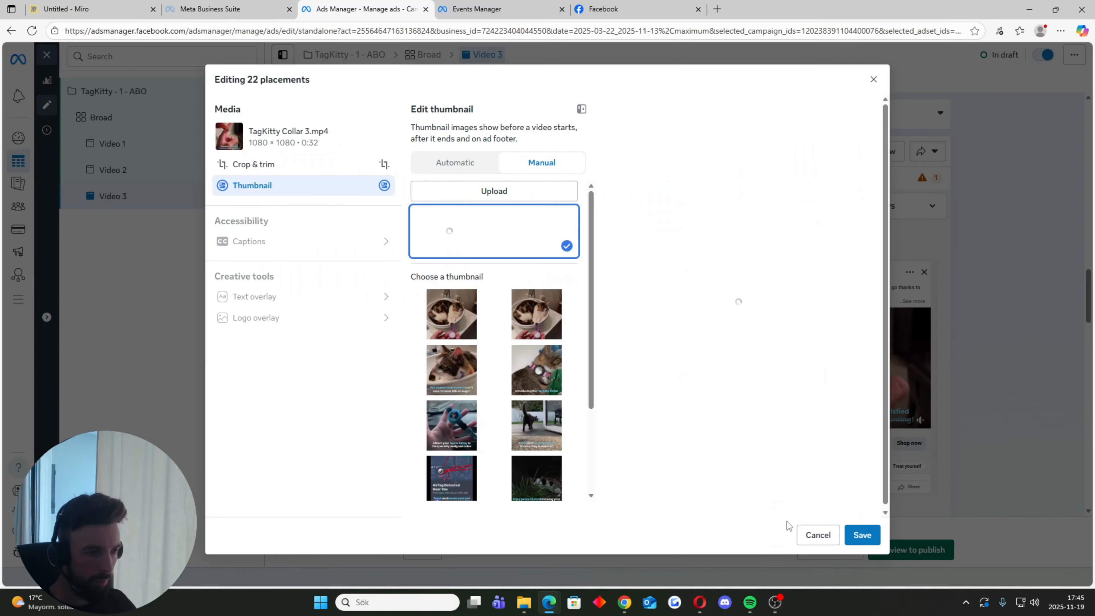
left_click(862, 536)
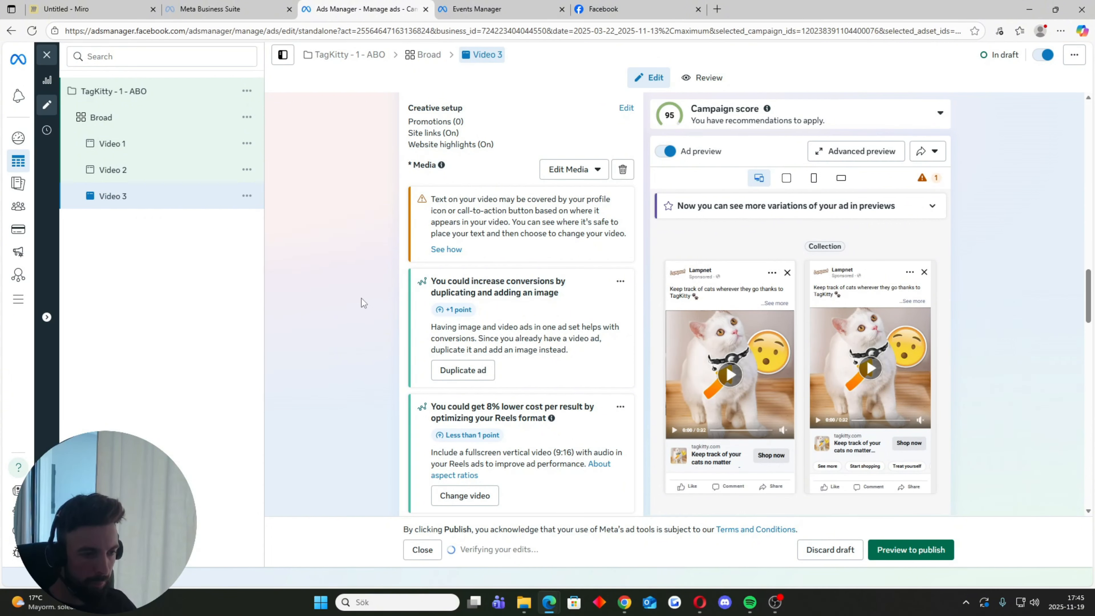
scroll(360, 298, "down", 15)
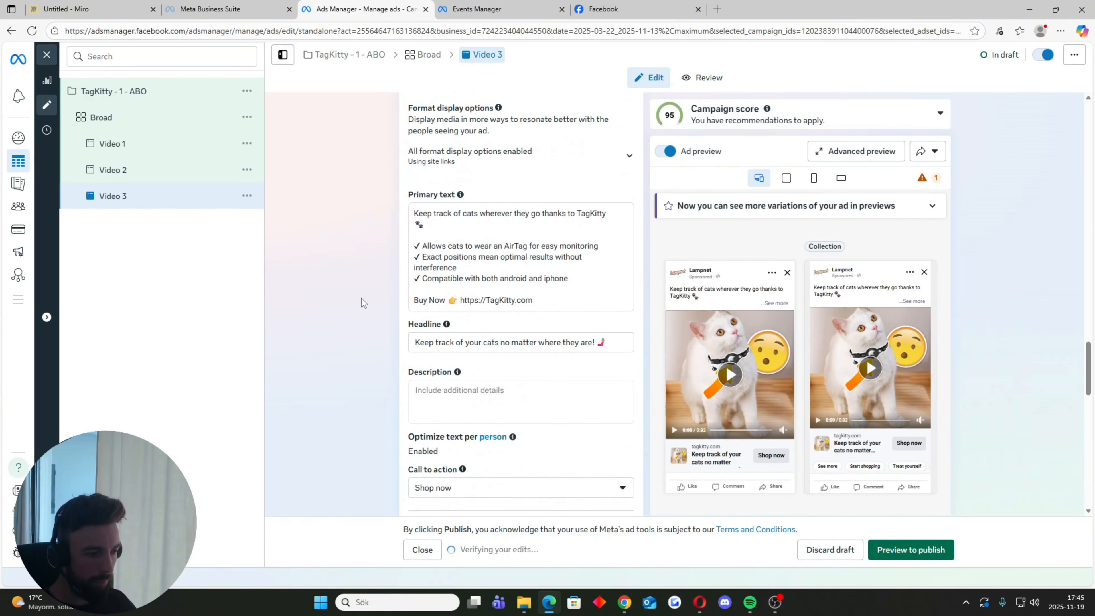
scroll(360, 297, "down", 12)
scroll(361, 298, "up", 16)
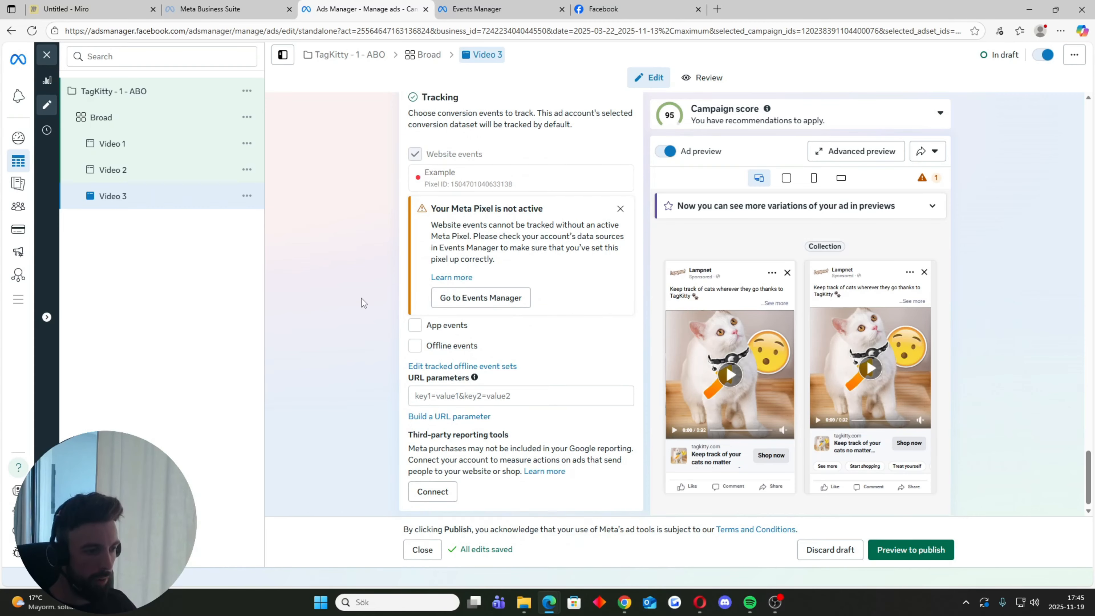
scroll(361, 298, "up", 10)
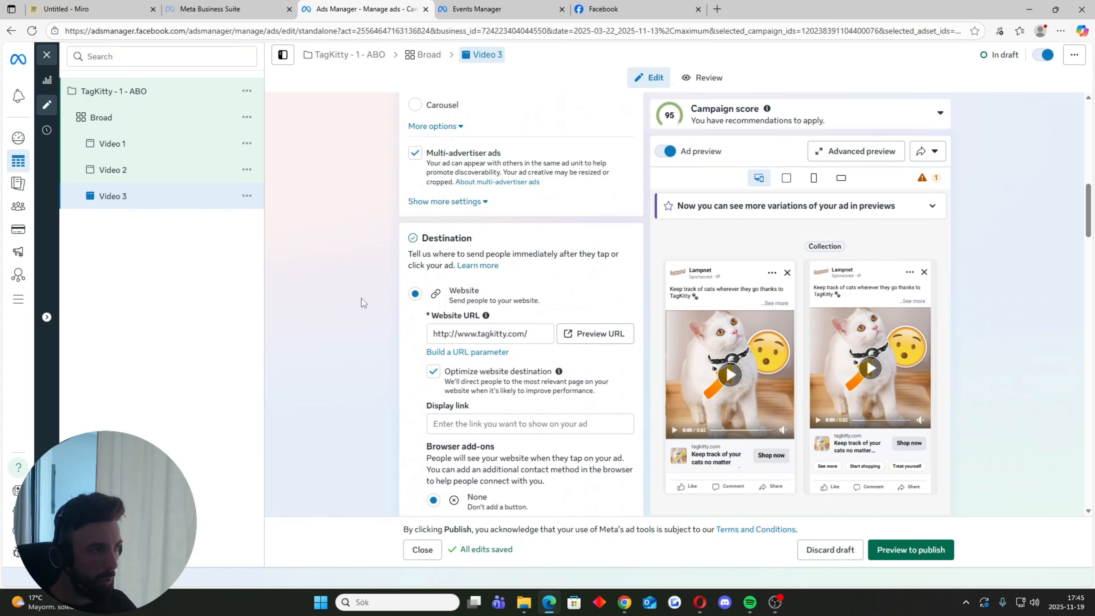
scroll(361, 303, "up", 1)
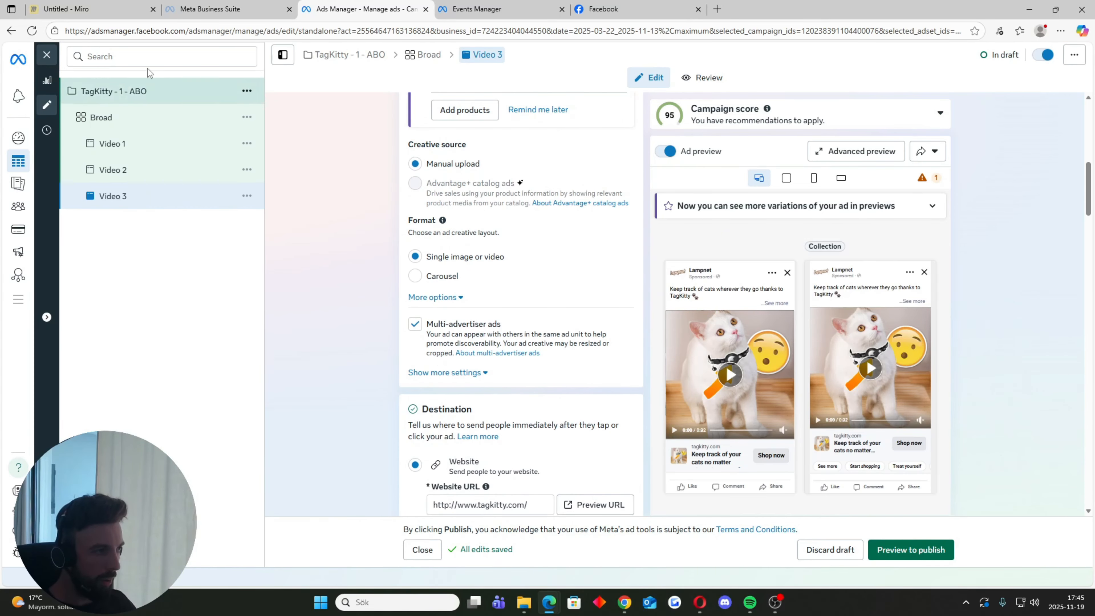
- Switch to the Miro board and add a text outline in an empty area: Campaign, Adset- Broad, Ad- Video1, Video 2, Video 3
left_click(115, 9)
left_click_drag(742, 305, 480, 276)
scroll(490, 335, "up", 2)
key("t")
left_click(474, 265)
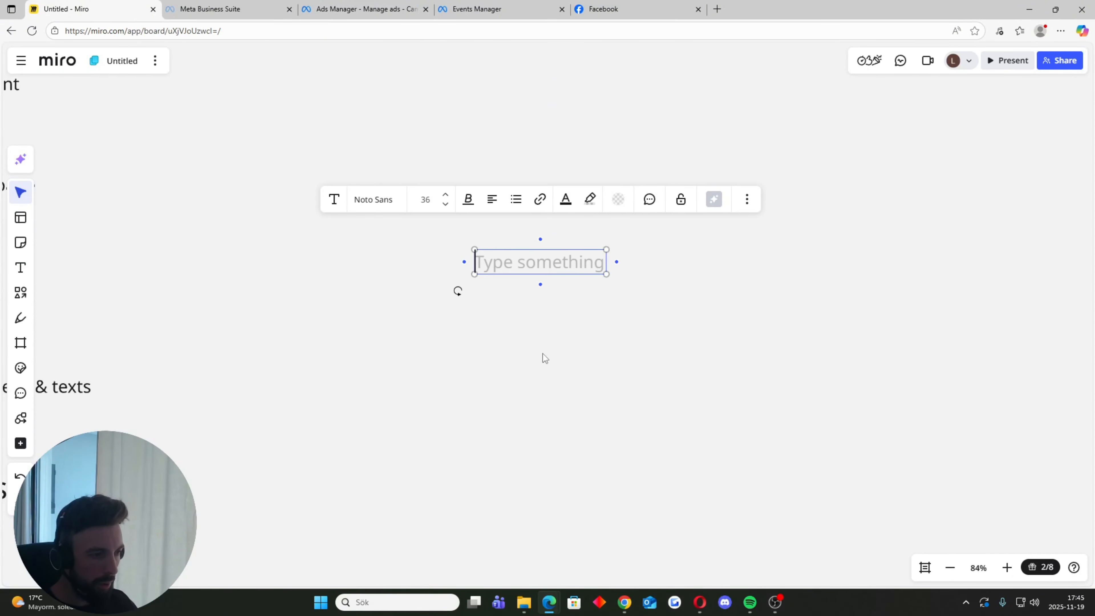
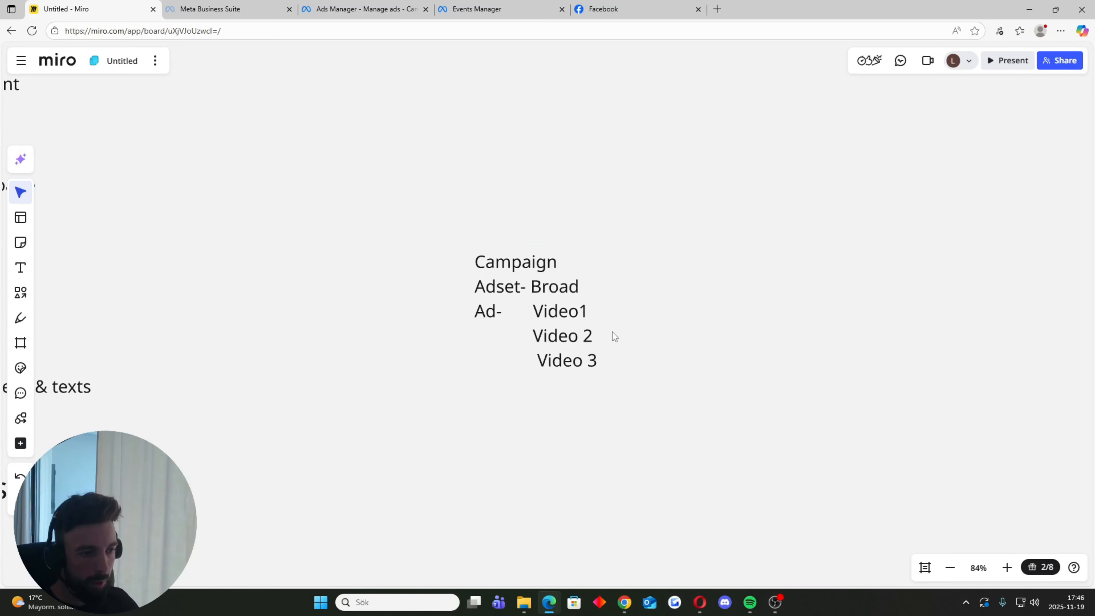
- Copy the outline's Adset and Ad lines and paste them as two separate text blocks beside the Campaign outline
double_click(615, 336)
left_click_drag(617, 359, 481, 296)
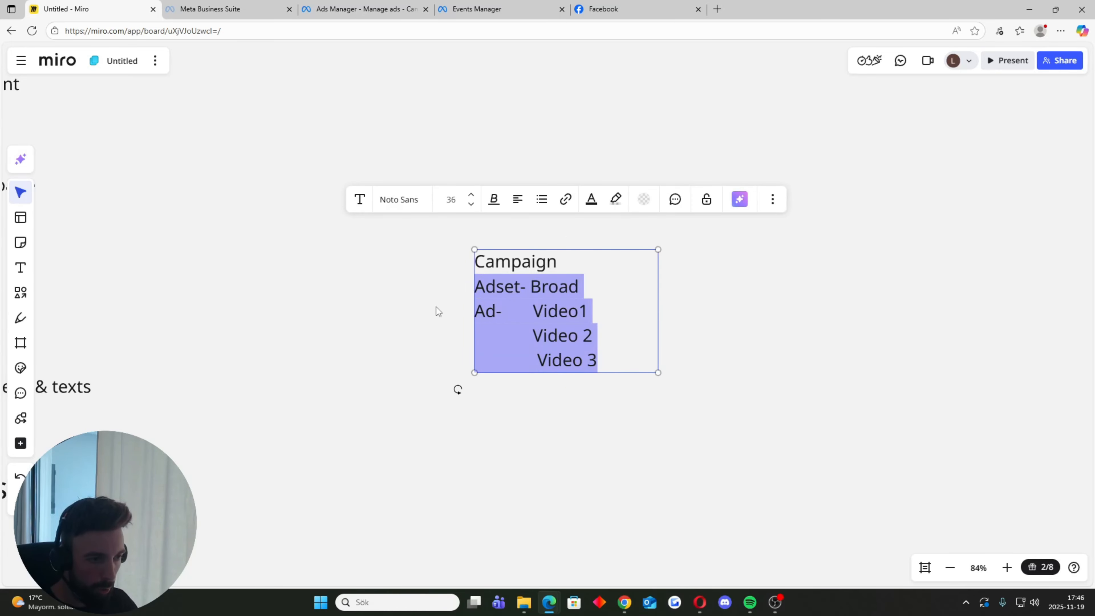
key("ctrl+c")
left_click(732, 362)
key("t")
left_click(727, 301)
key("ctrl+v")
left_click(861, 439)
key("t")
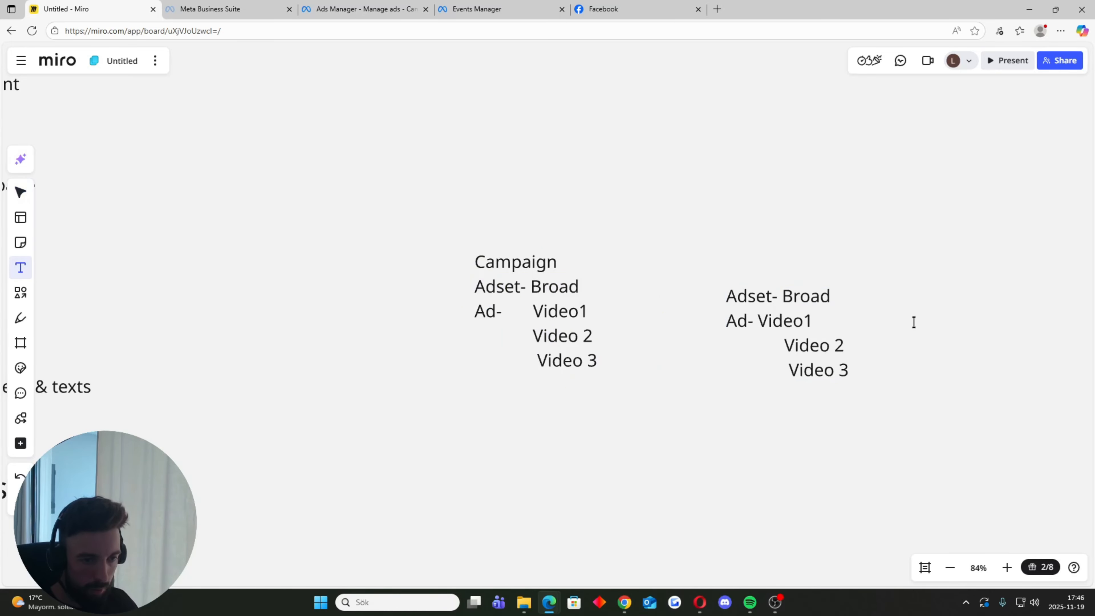
left_click(914, 317)
key("ctrl+v")
left_click(806, 456)
- Paste the copied ad set lines as two more text blocks in a row beneath the existing blocks
scroll(882, 441, "down", 3)
key("t")
left_click(781, 438)
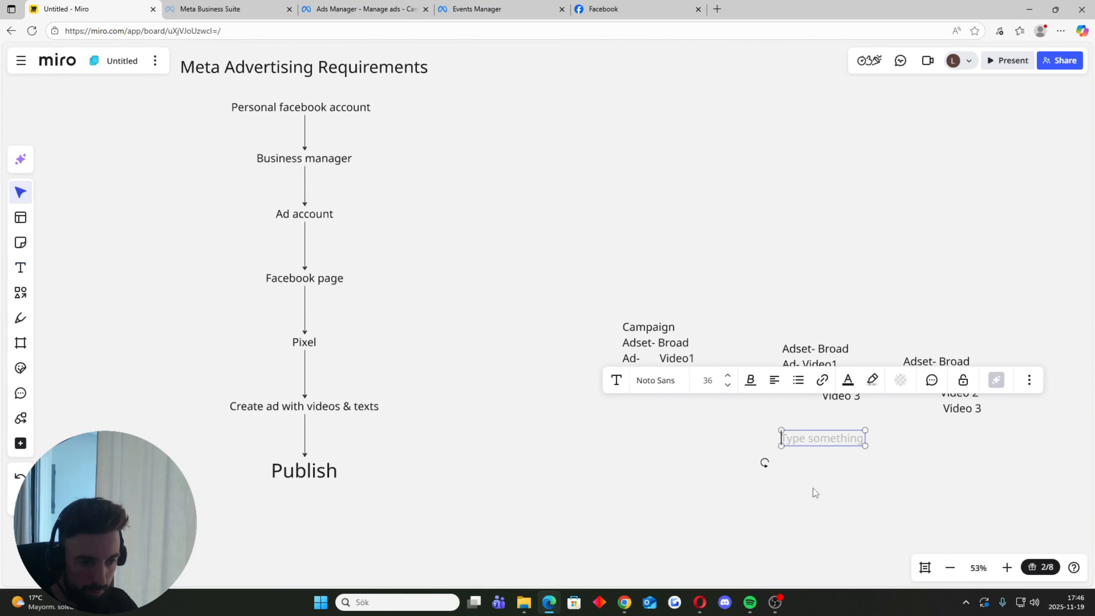
key("ctrl+v")
left_click(676, 481)
key("t")
left_click(662, 440)
key("ctrl+v")
left_click(648, 507)
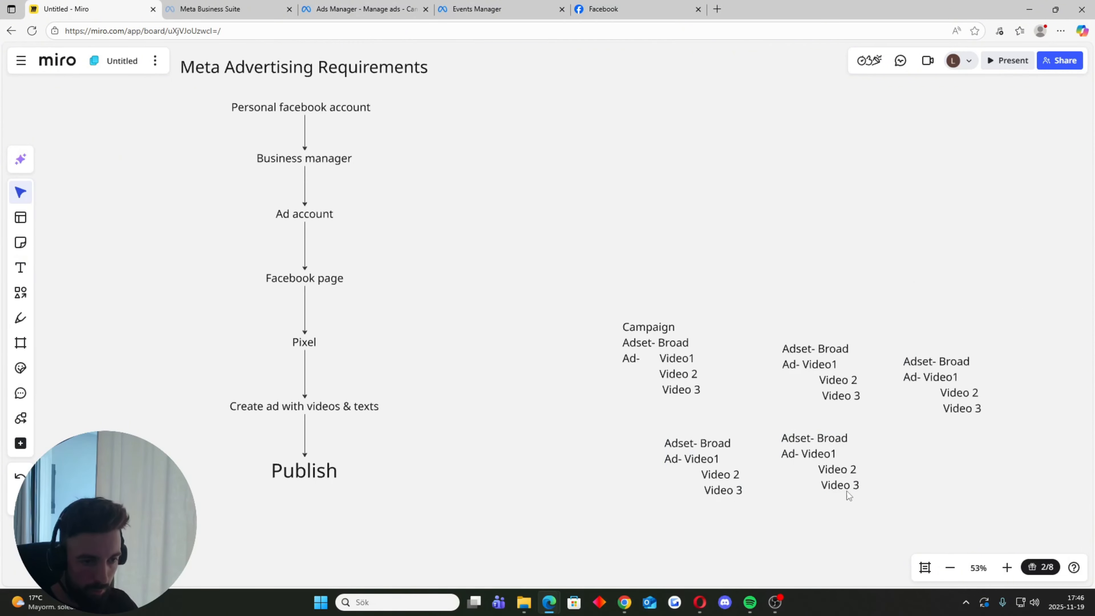
- Change Broad to Pets in the ad set block directly below the Campaign outline
scroll(864, 480, "up", 2)
scroll(703, 374, "down", 3)
scroll(650, 318, "right", 3)
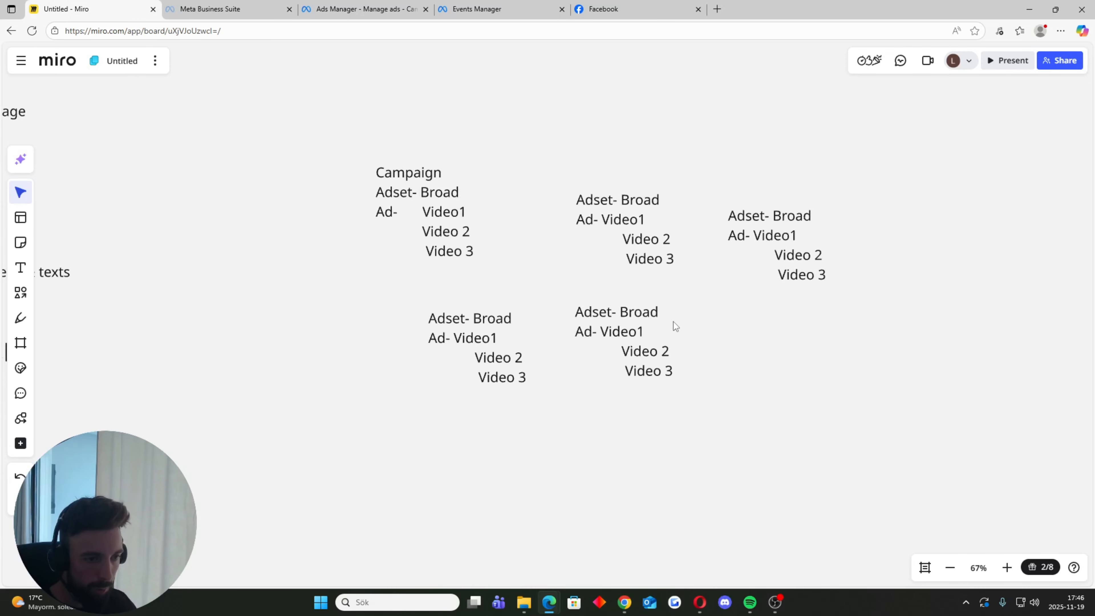
scroll(673, 321, "up", 1)
left_click(475, 320)
left_click_drag(492, 320, 452, 319)
left_click(393, 417)
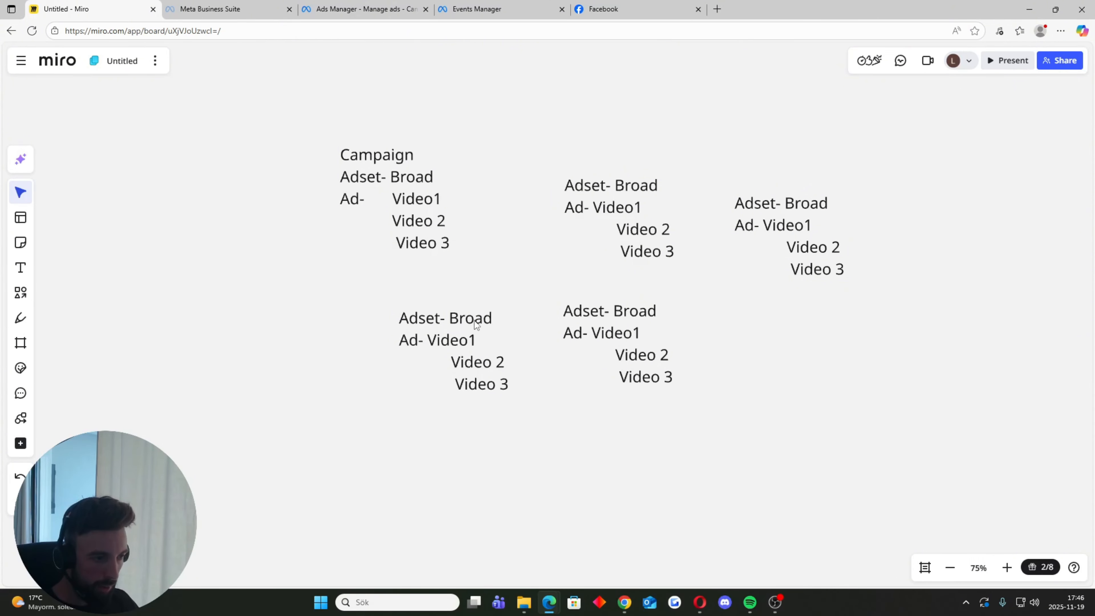
left_click(490, 323)
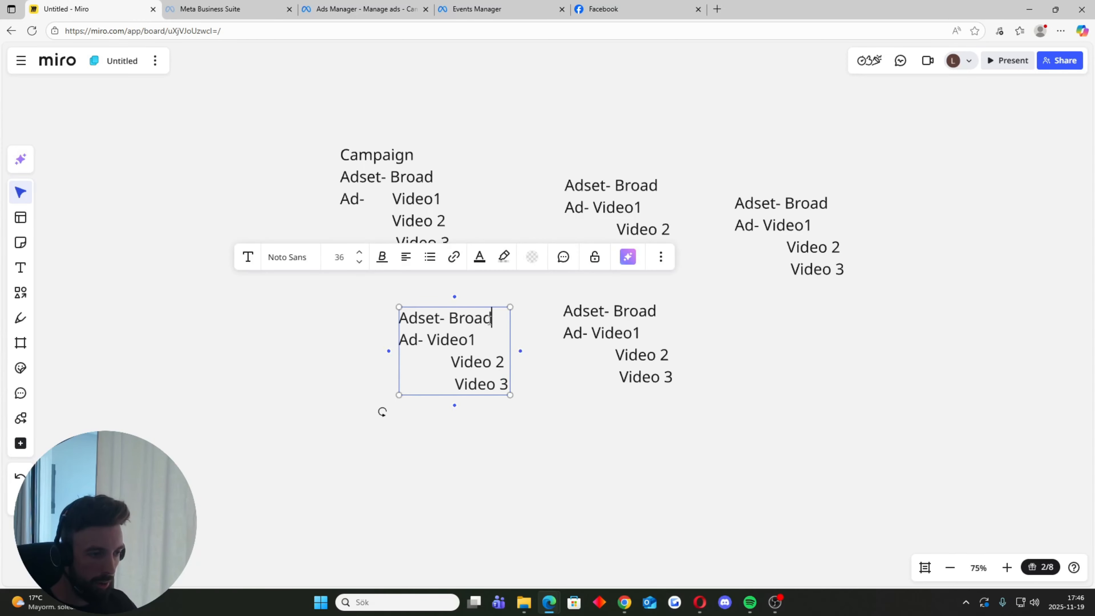
left_click_drag(499, 320, 448, 321)
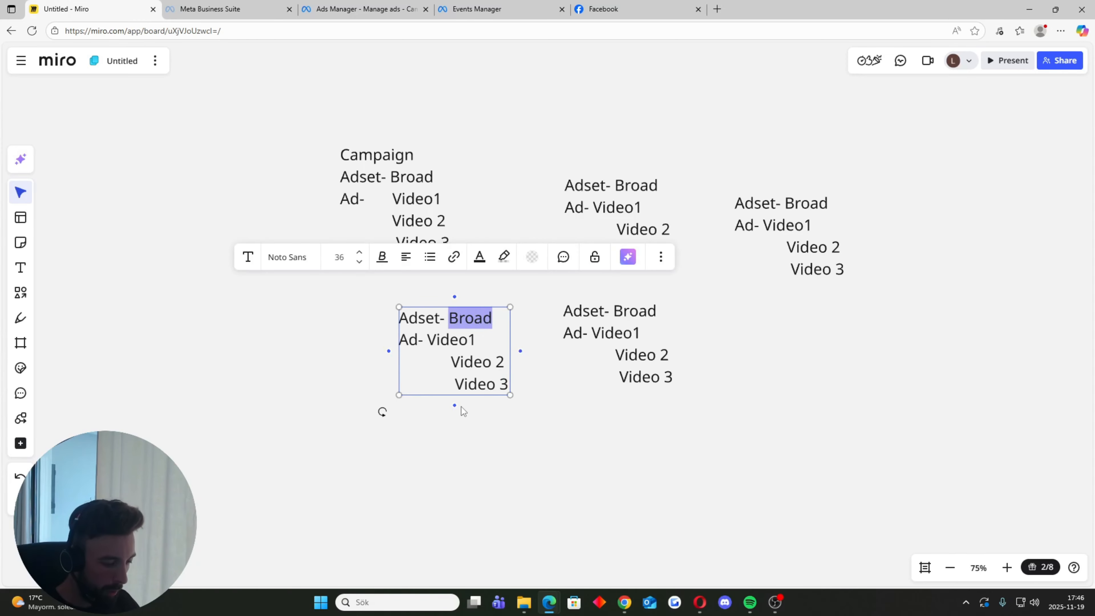
type("Pets")
left_click(539, 492)
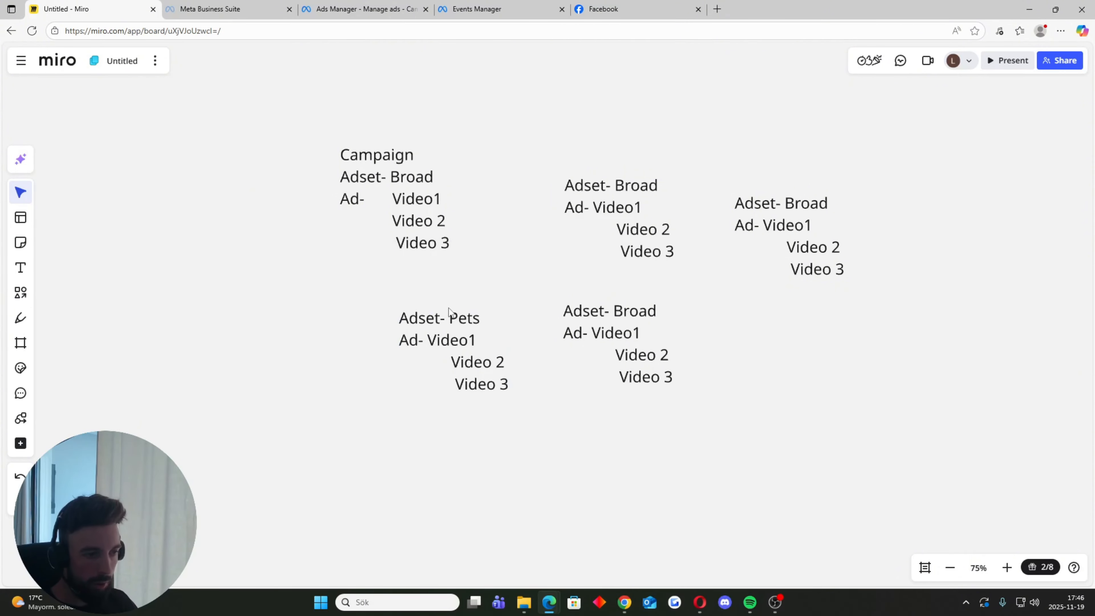
- Change Broad to Cats in the ad set block next to the Pets block
left_click(642, 311)
left_click_drag(656, 311, 616, 312)
type("Cats")
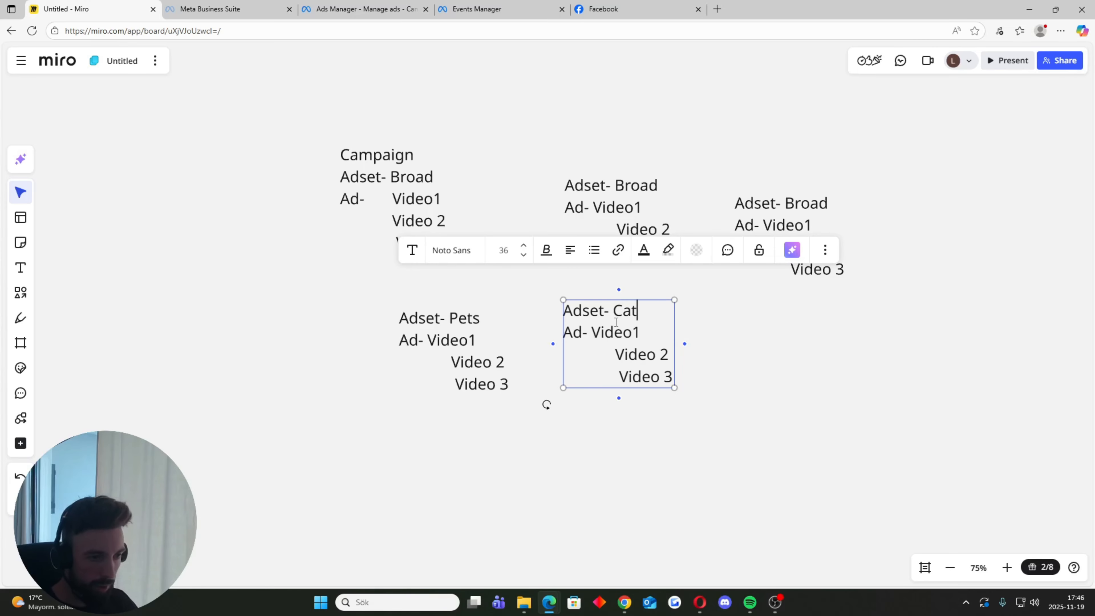
left_click(702, 415)
- Change Broad to Petstore in the ad set block above the Cats block
left_click(640, 187)
left_click_drag(656, 186, 614, 185)
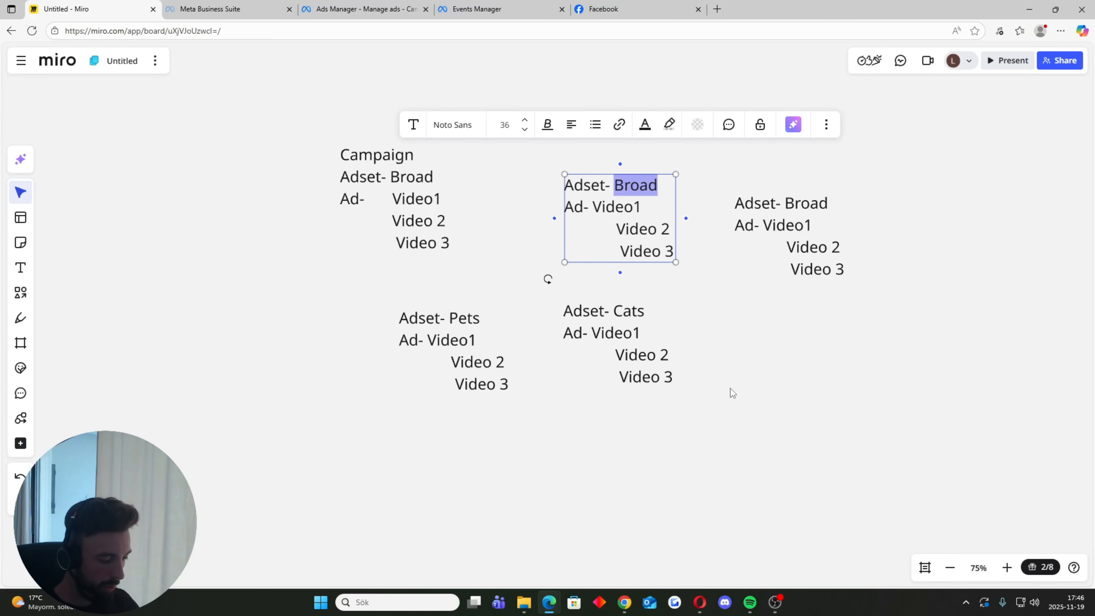
type("Petstore")
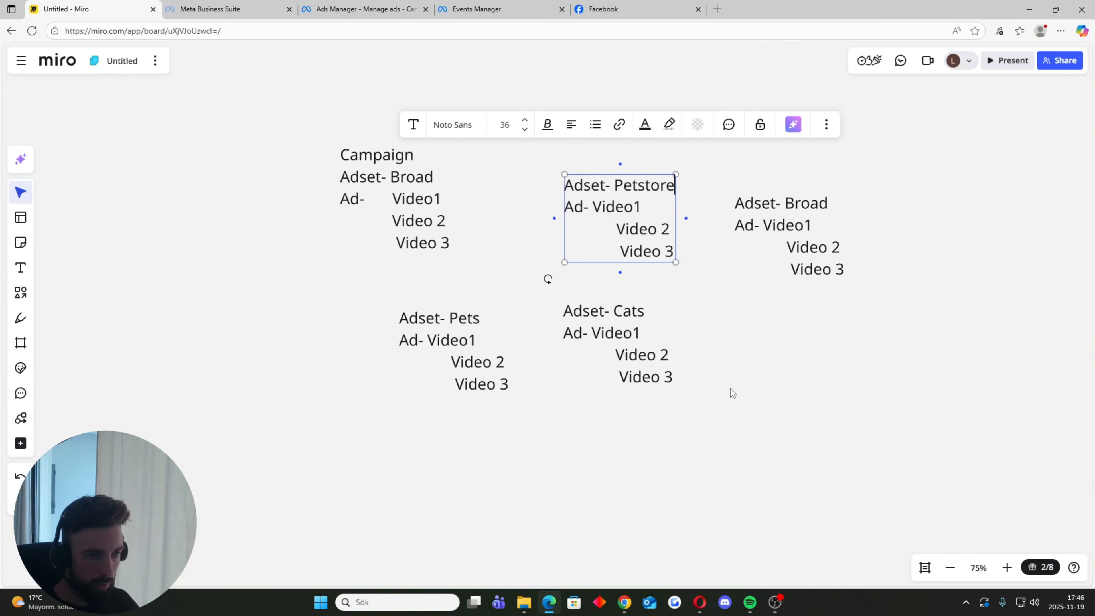
left_click(799, 400)
- Change Broad to Animals in the ad set block farthest from the Campaign outline
left_click(824, 203)
left_click_drag(827, 203, 790, 203)
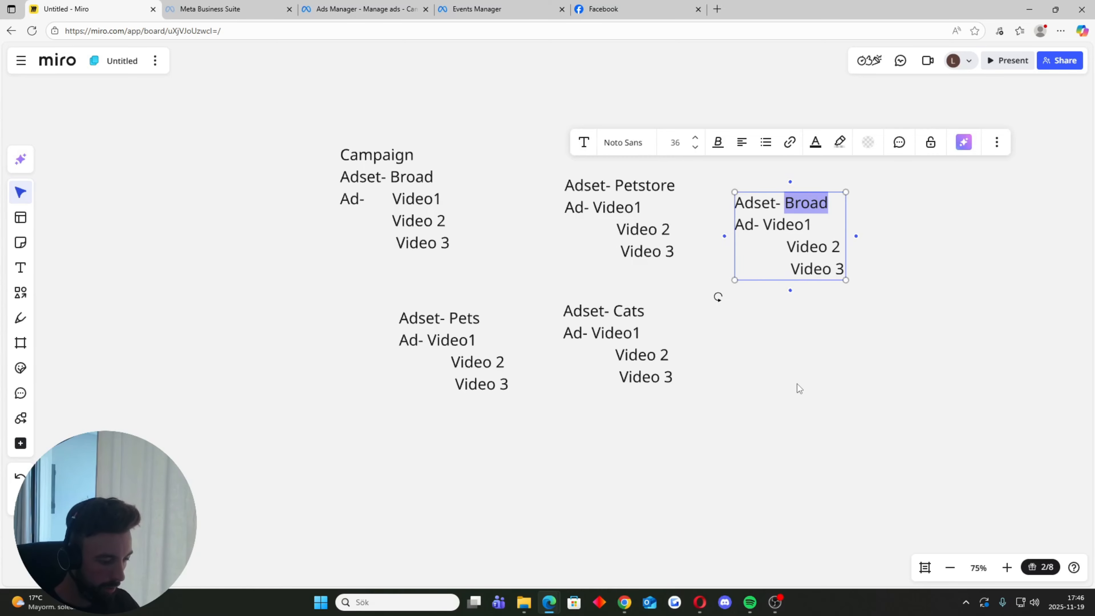
type("Animals")
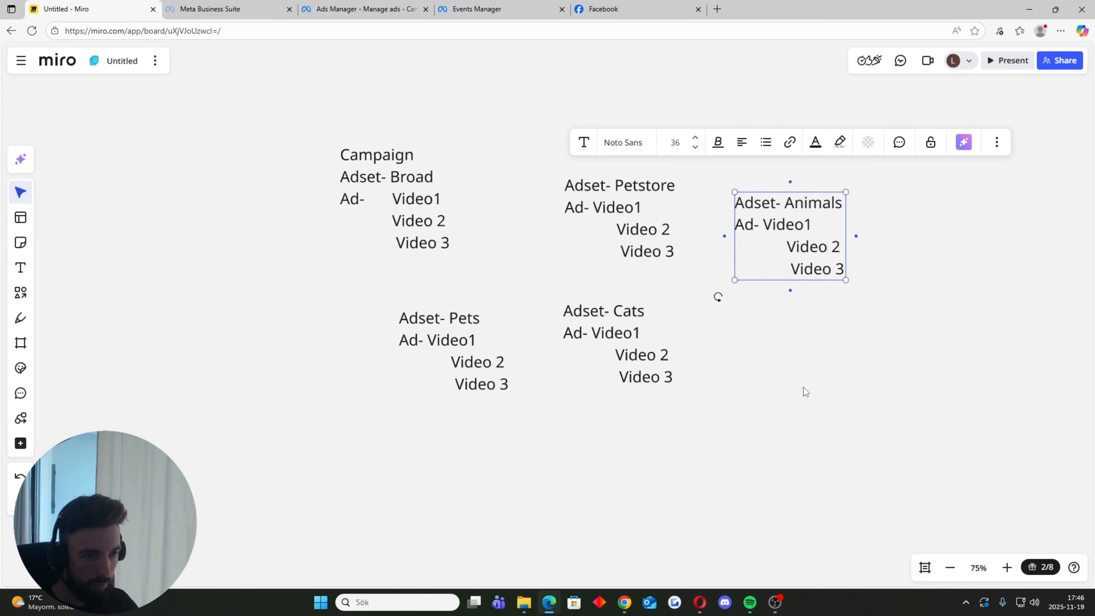
left_click(808, 408)
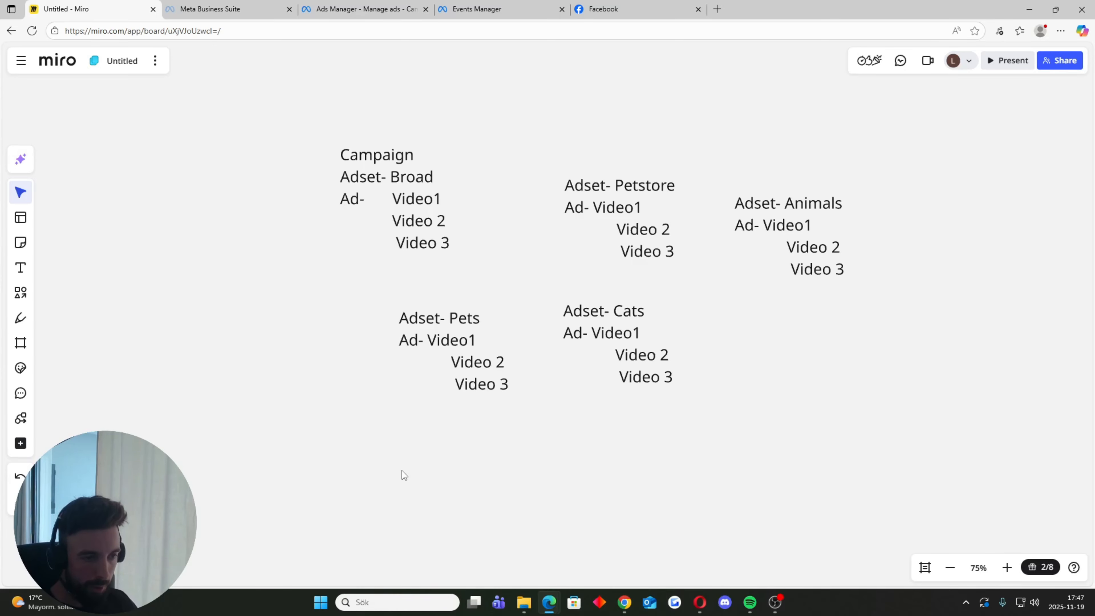
- Switch back to Ads Manager and return to the name and identity settings of the Video 3 ad
left_click(276, 8)
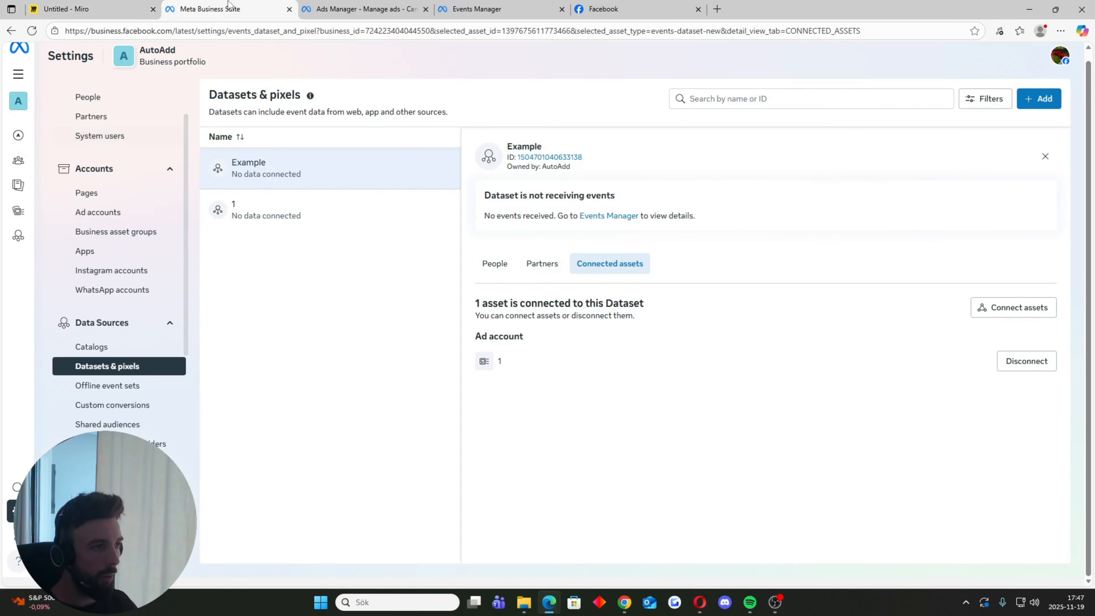
left_click(342, 6)
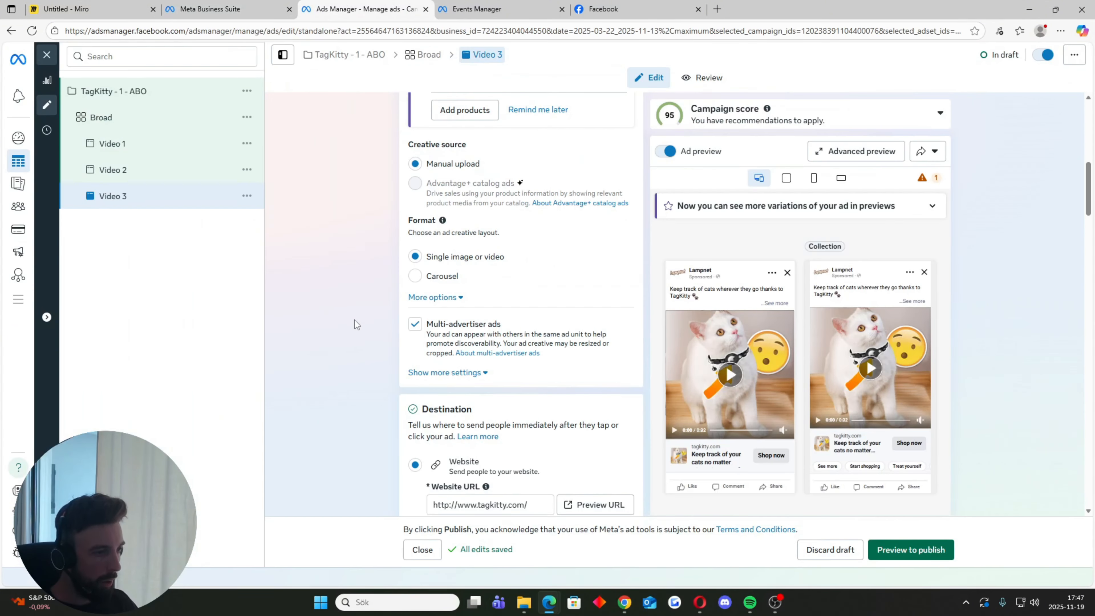
scroll(359, 345, "up", 10)
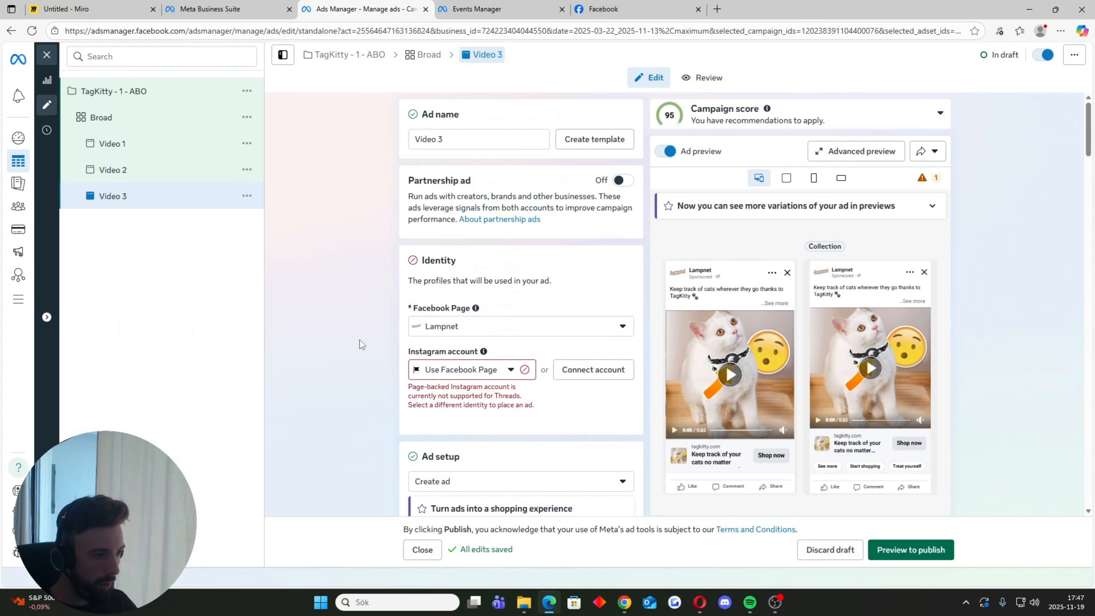
- Duplicate the Broad ad set into 4 copies within the existing TagKitty - 1 - ABO campaign
scroll(360, 345, "down", 6)
left_click(125, 124)
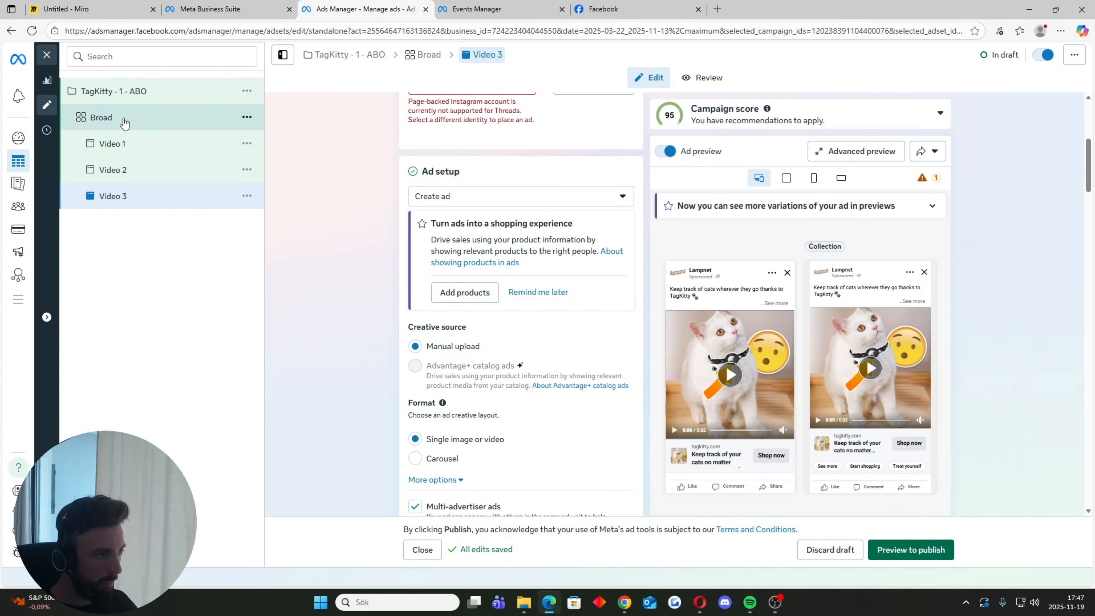
left_click(247, 117)
left_click(283, 163)
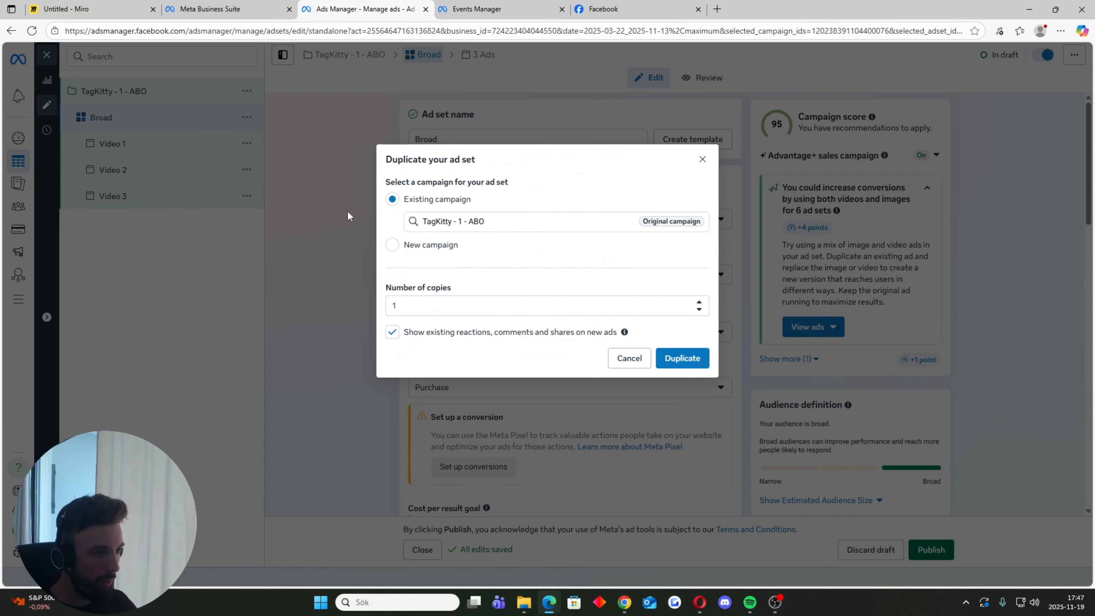
left_click(699, 302)
left_click(699, 302)
left_click(698, 302)
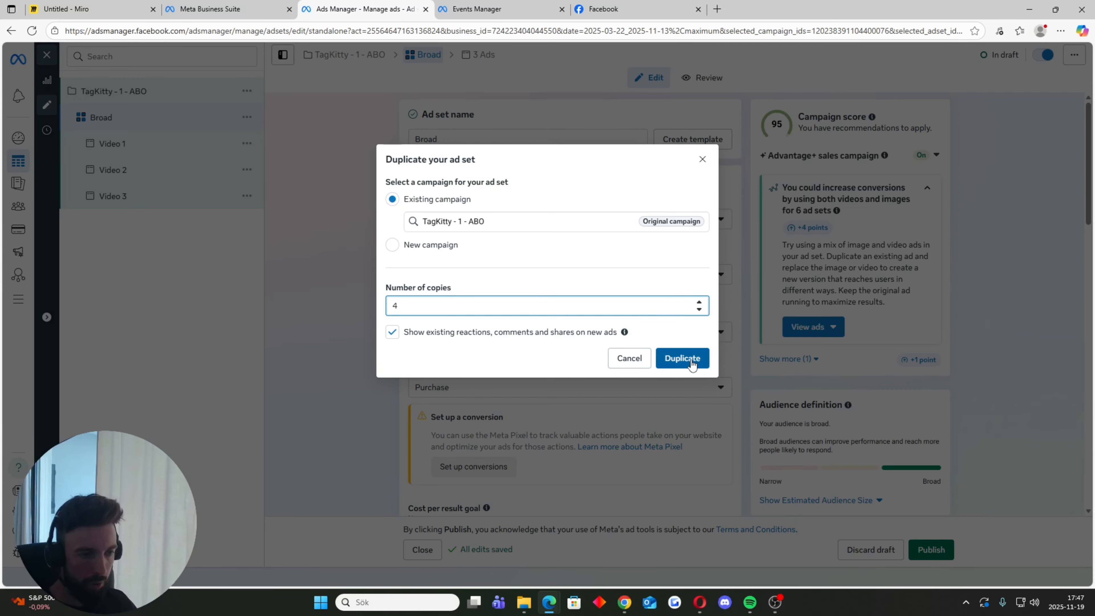
left_click(690, 362)
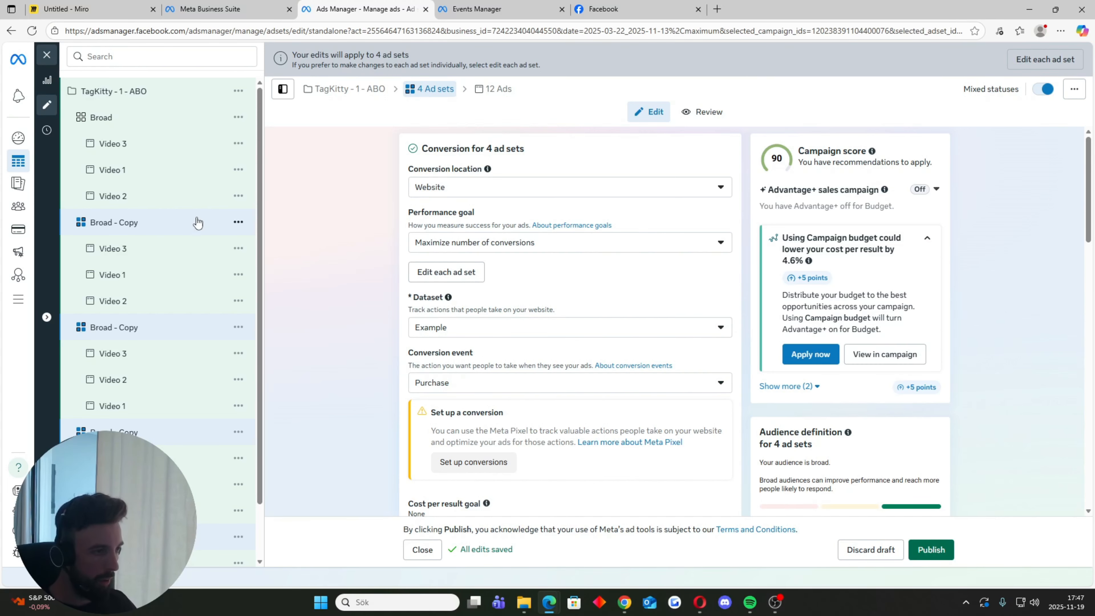
scroll(98, 196, "down", 2)
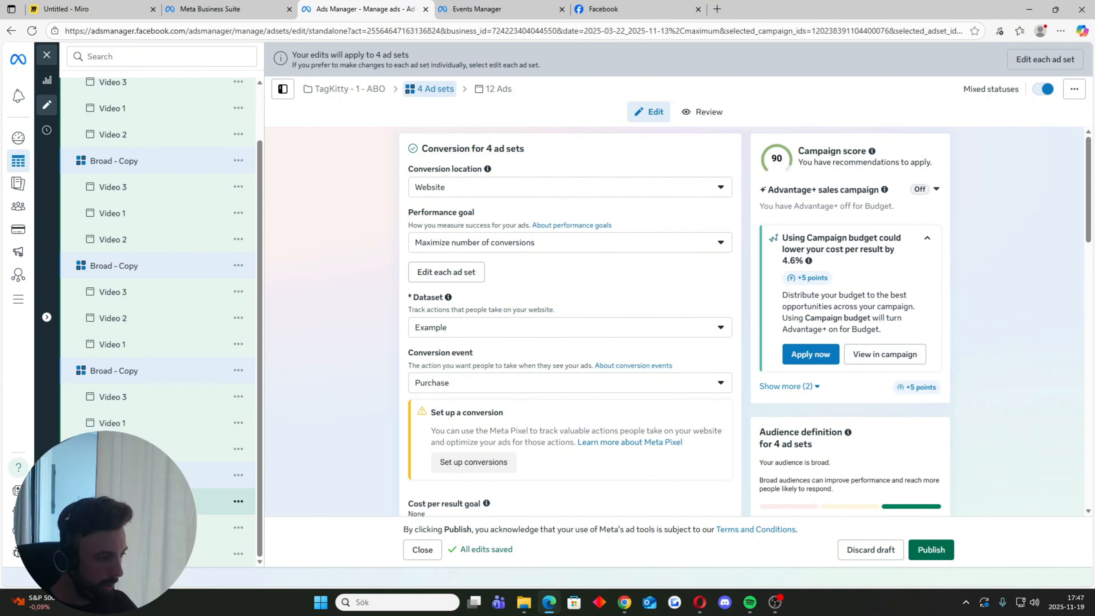
scroll(141, 302, "up", 2)
scroll(143, 232, "down", 2)
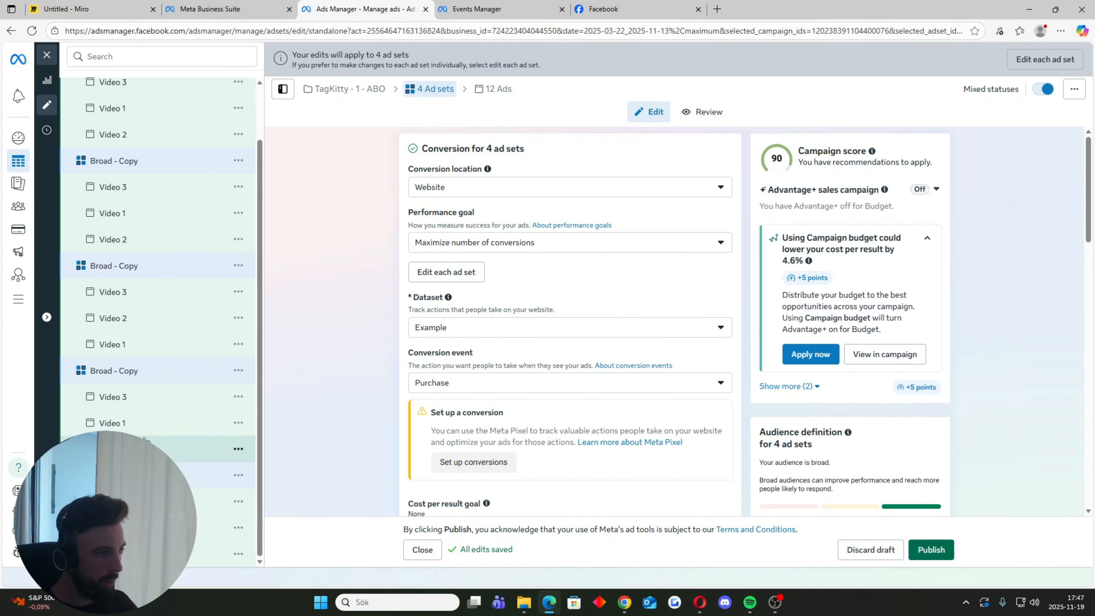
scroll(137, 345, "up", 2)
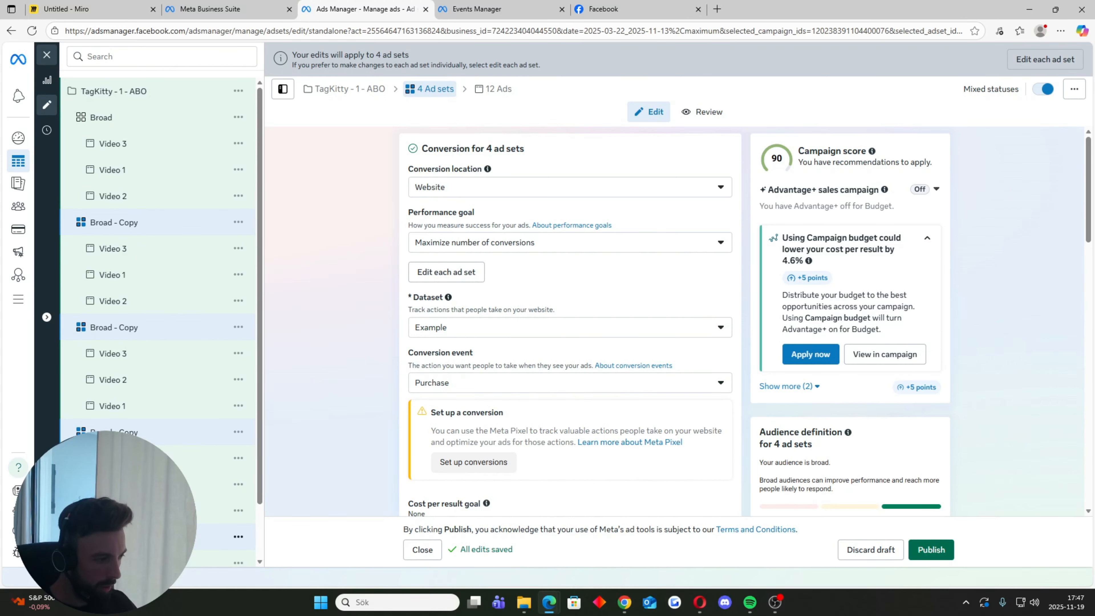
scroll(155, 426, "down", 2)
scroll(148, 379, "up", 2)
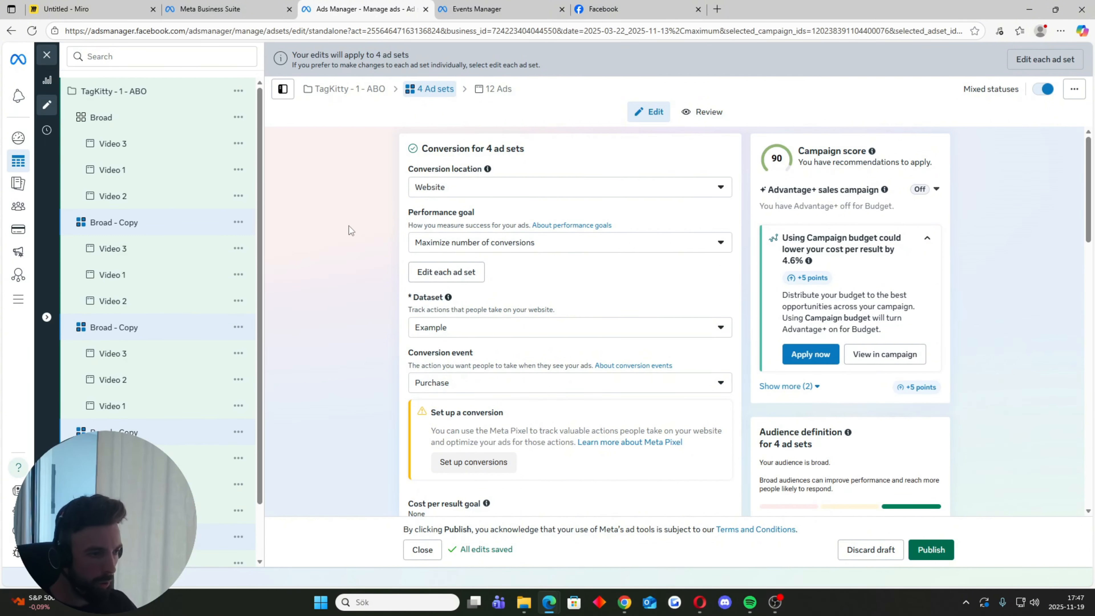
- Add the Cats (animals) interest to the suggested audience's detailed targeting in the first Broad - Copy ad set
left_click(144, 228)
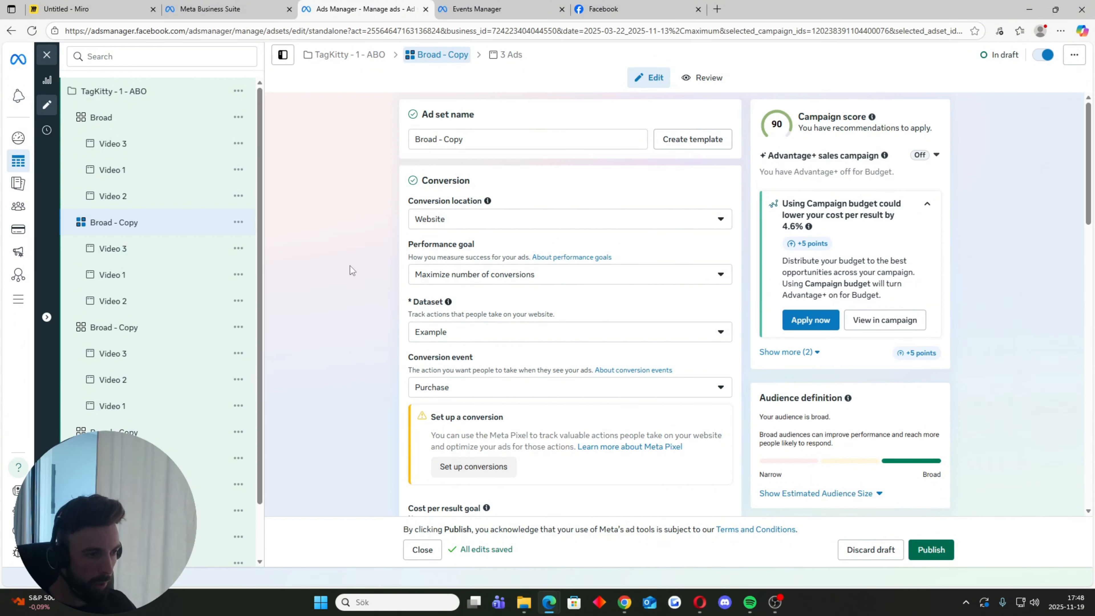
scroll(352, 276, "down", 10)
scroll(358, 278, "down", 10)
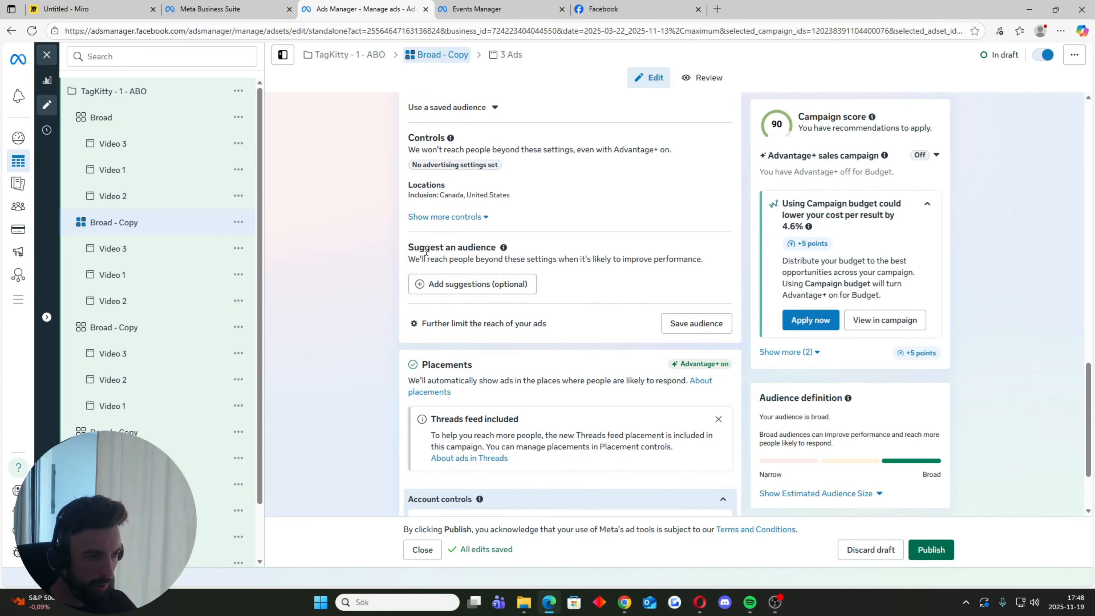
left_click(431, 284)
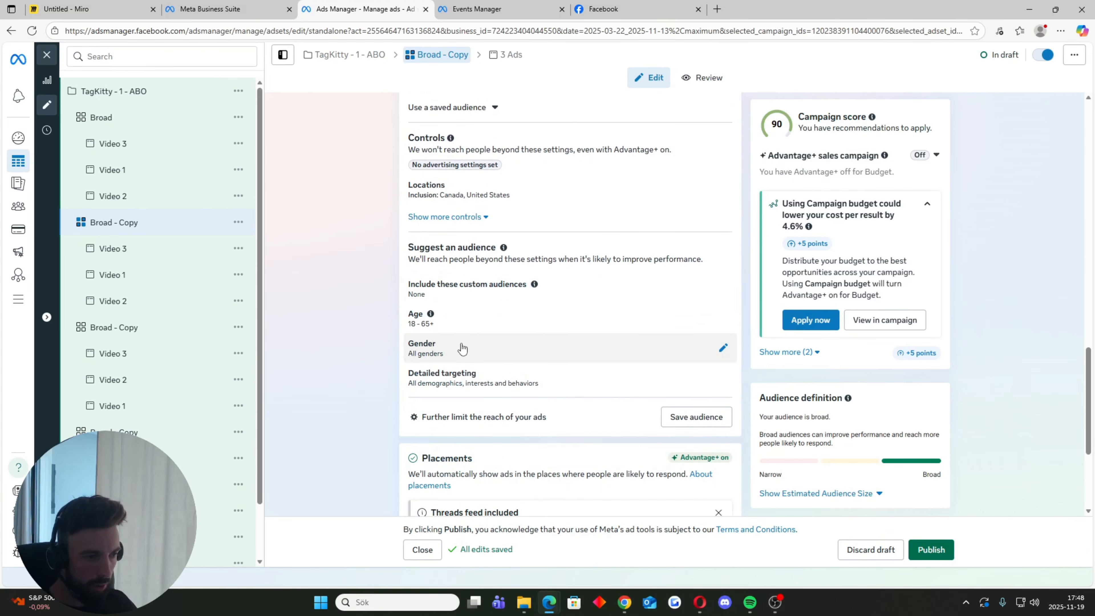
scroll(437, 291, "down", 2)
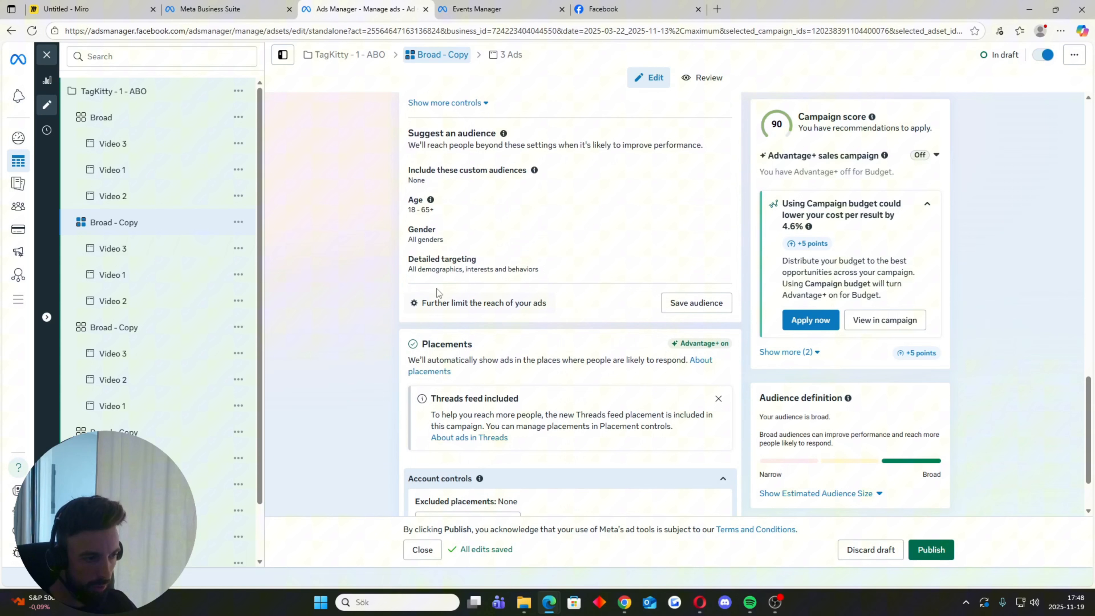
left_click(500, 267)
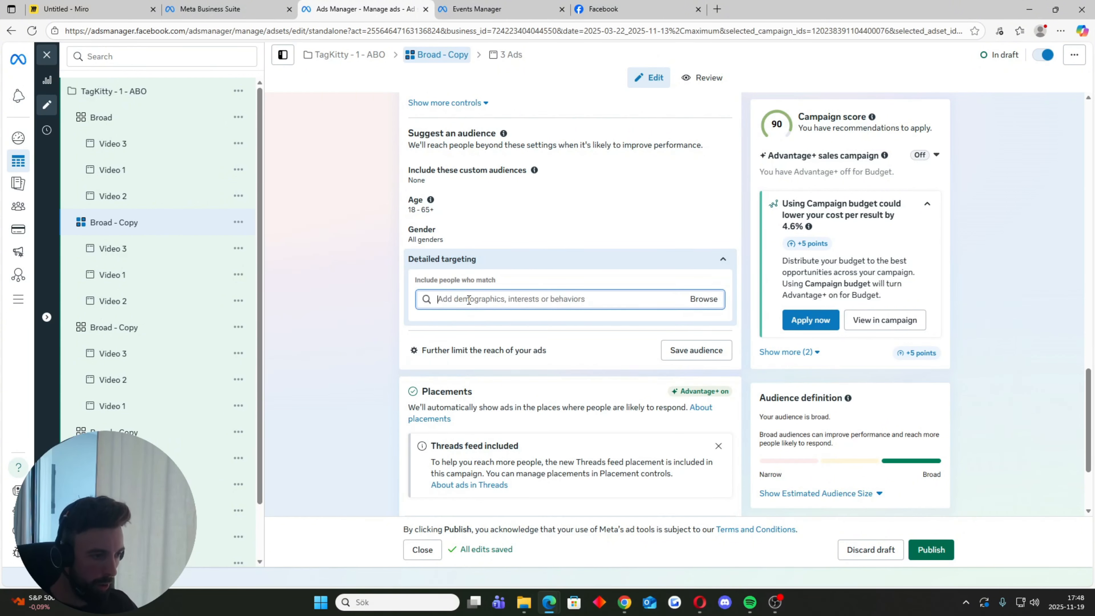
type("cats")
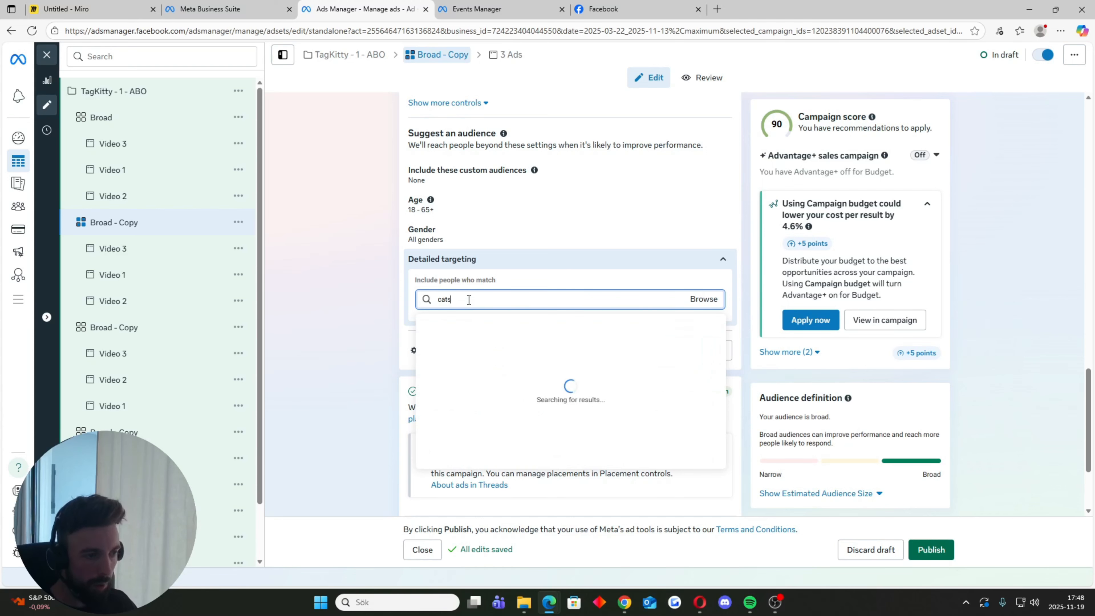
left_click(467, 345)
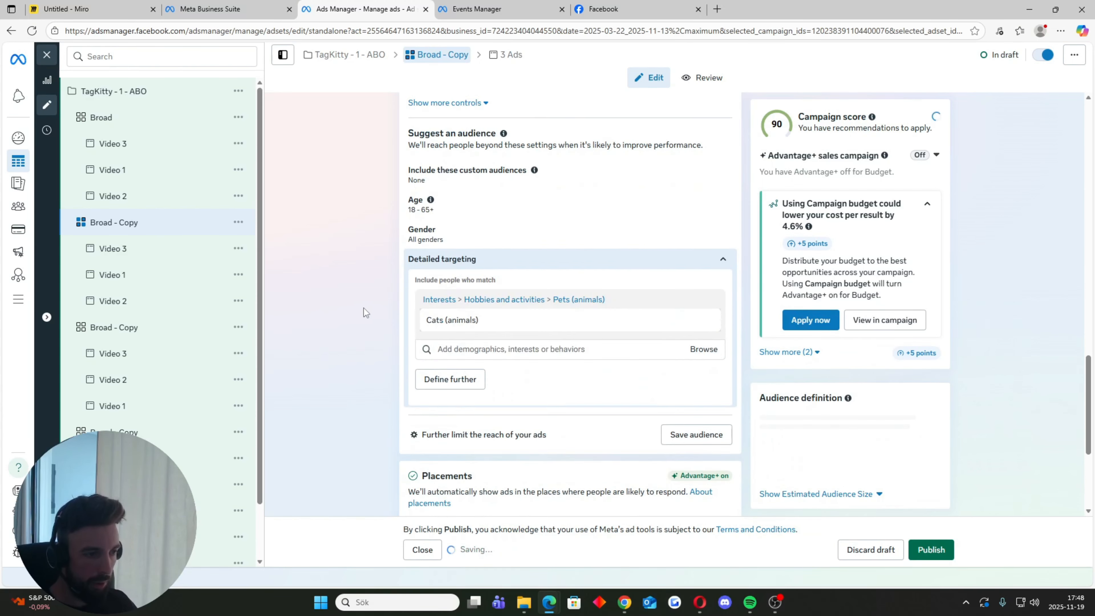
- Check the audience size and description of the Cats (animals) interest
mouse_move(435, 320)
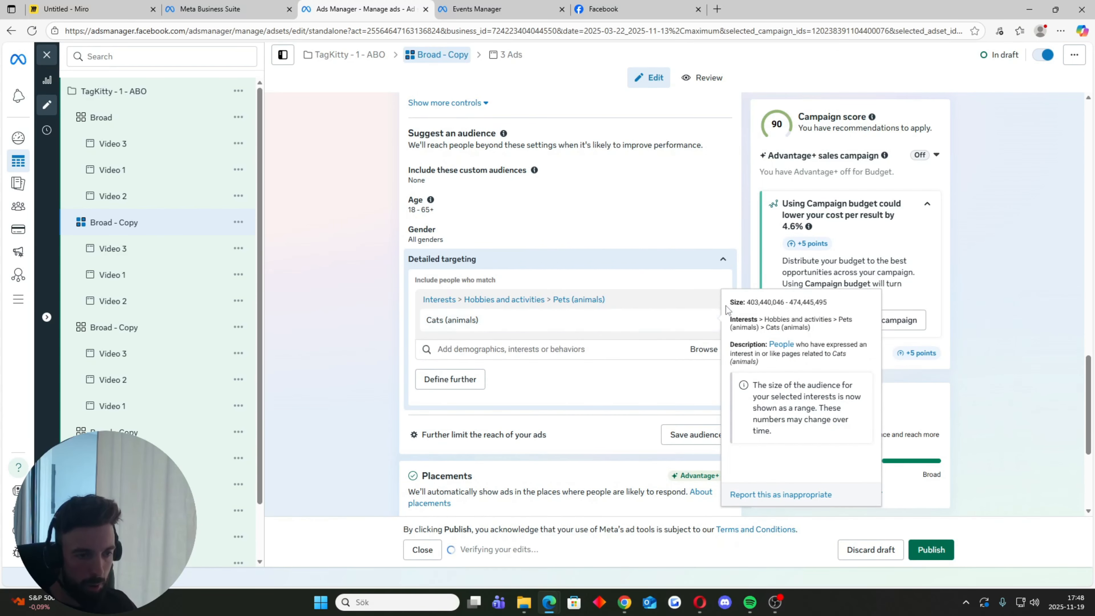
left_click_drag(749, 304, 827, 312)
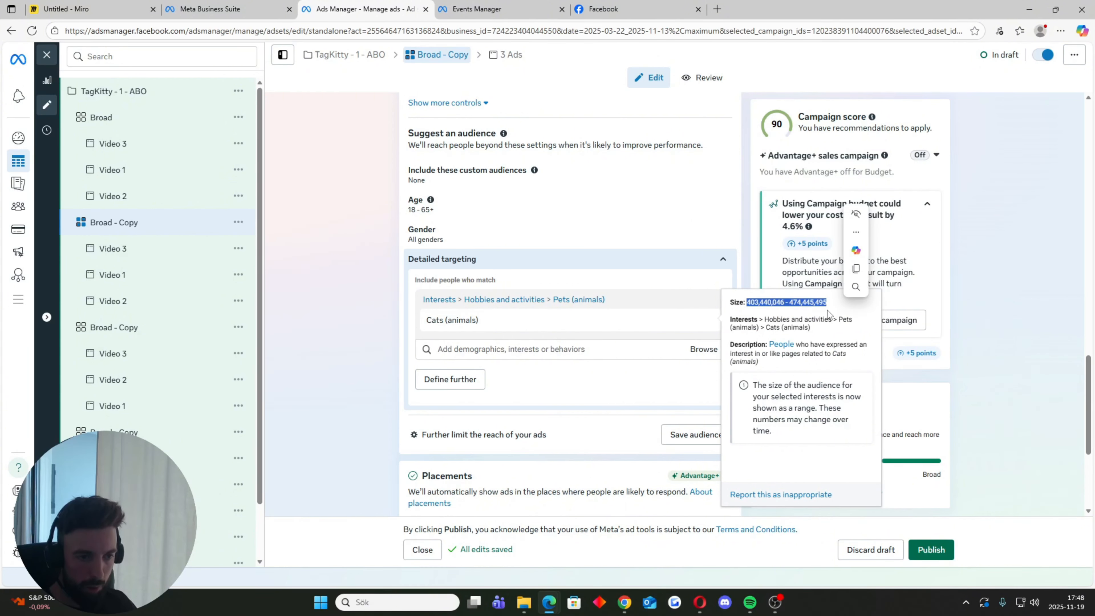
left_click(482, 322)
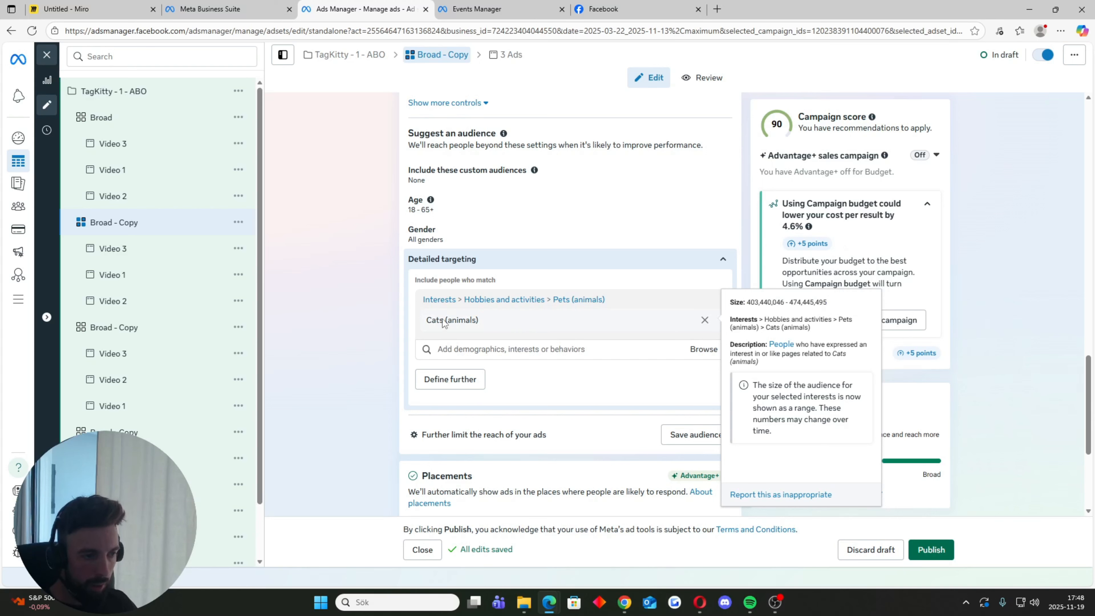
mouse_move(459, 323)
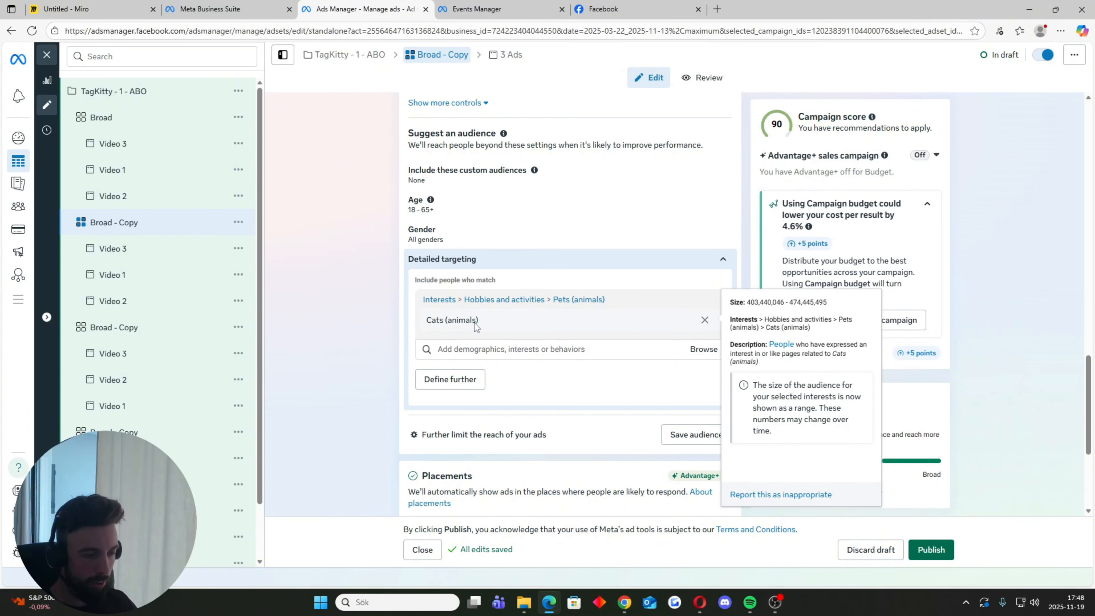
- Rename the Broad - Copy ad set that targets cats as Cats
double_click(154, 224)
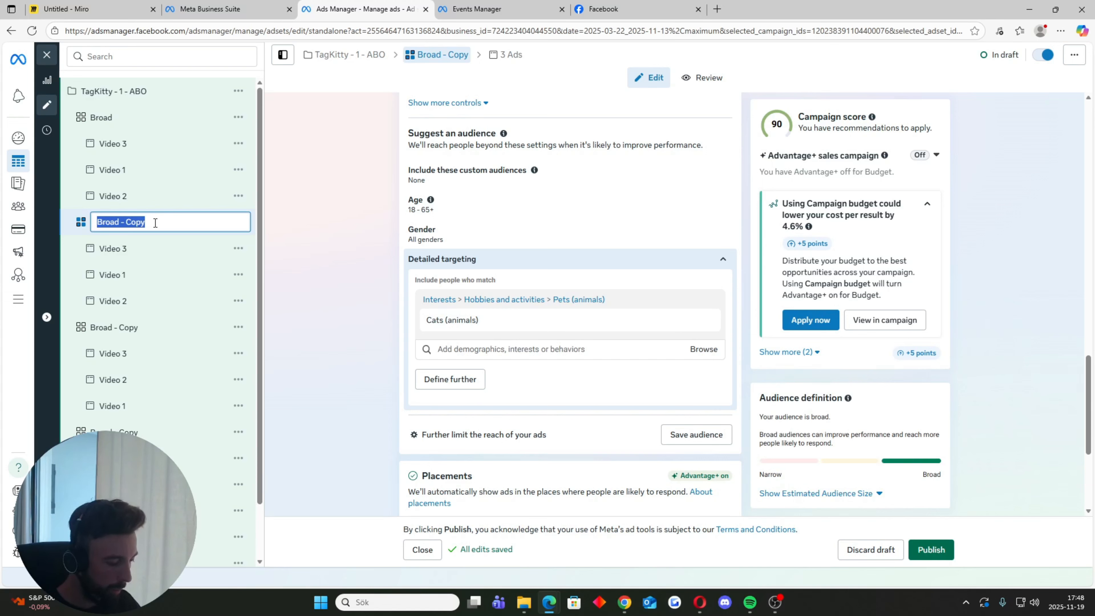
key("BackSpace")
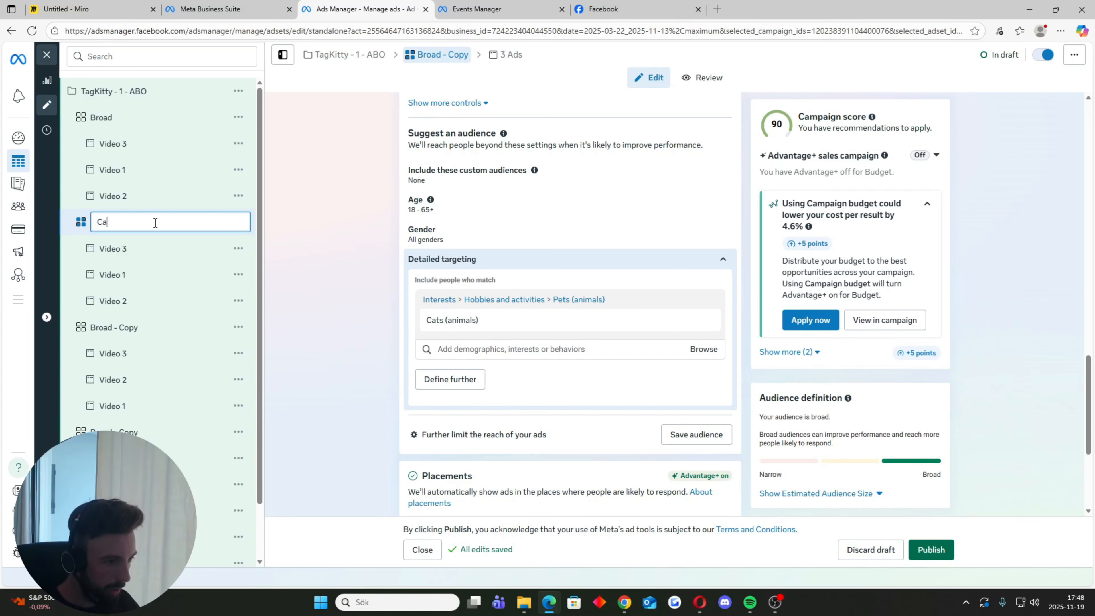
left_click(337, 243)
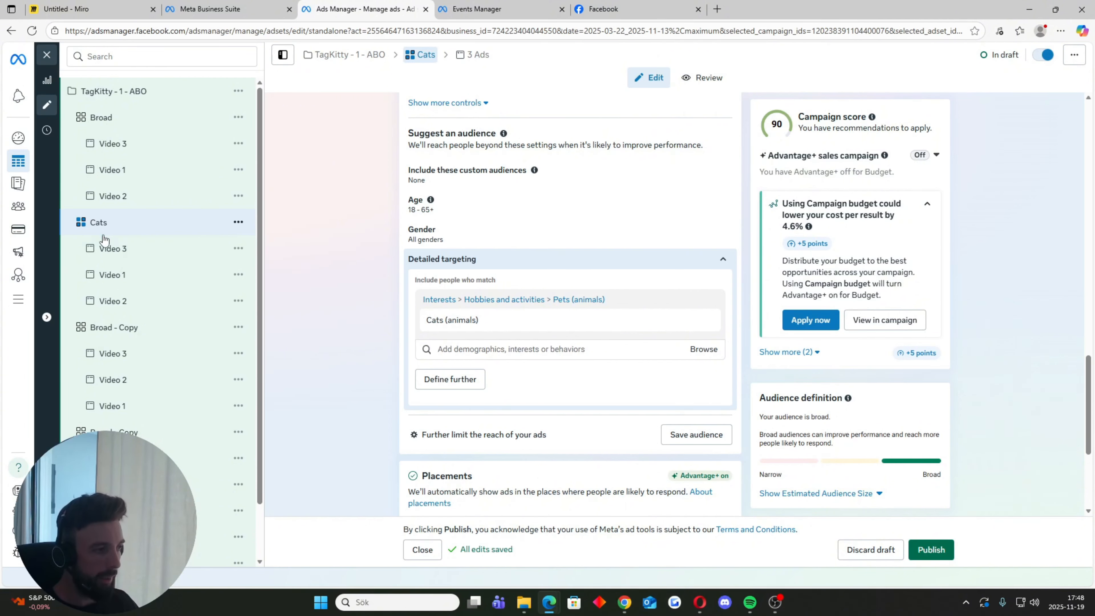
- Search the detailed targeting of the Broad - Copy ad set directly below Cats for Animals and look through the suggested interests
scroll(106, 233, "down", 1)
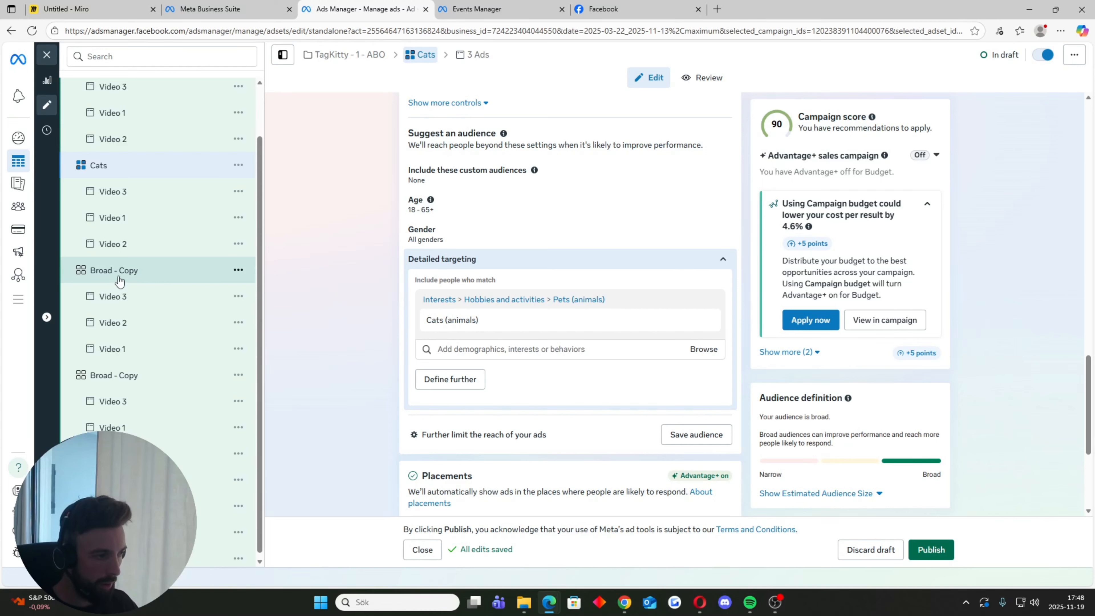
left_click(132, 278)
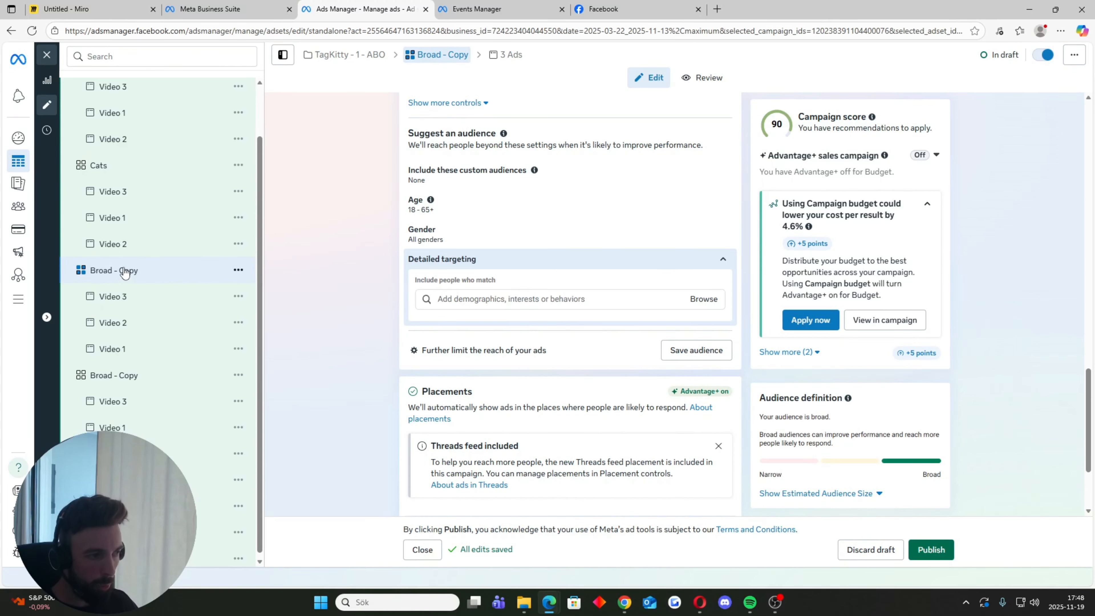
left_click(465, 300)
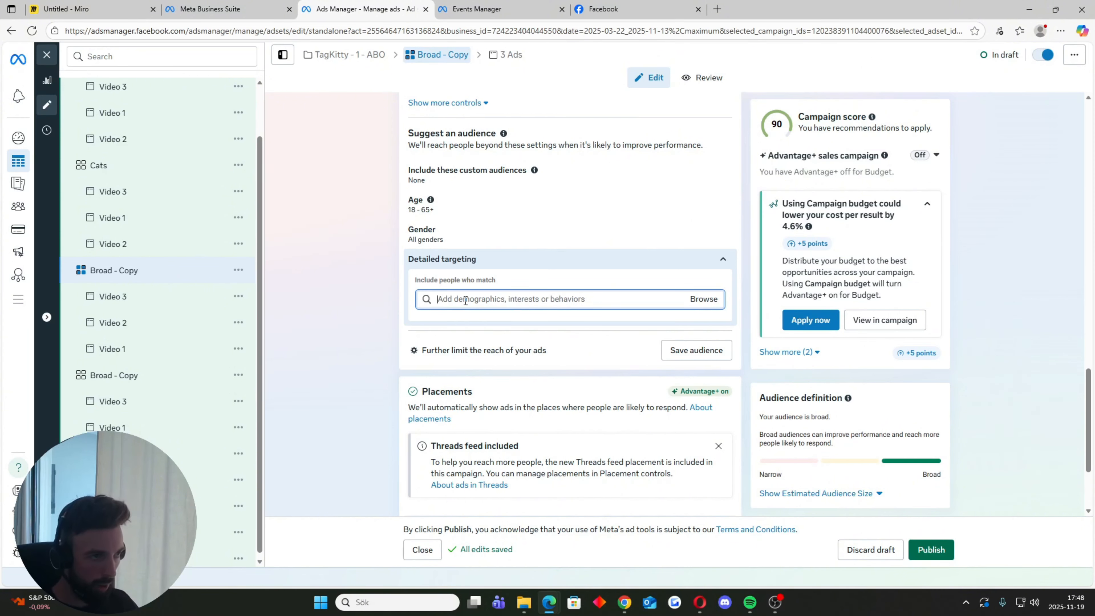
type("Animals")
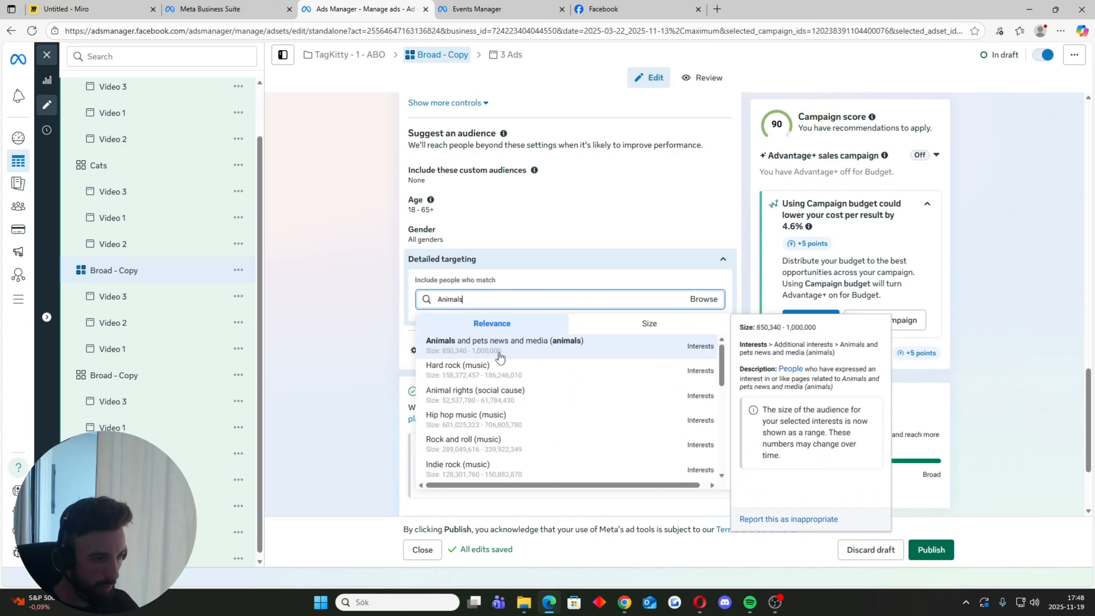
scroll(517, 381, "down", 3)
scroll(519, 378, "up", 3)
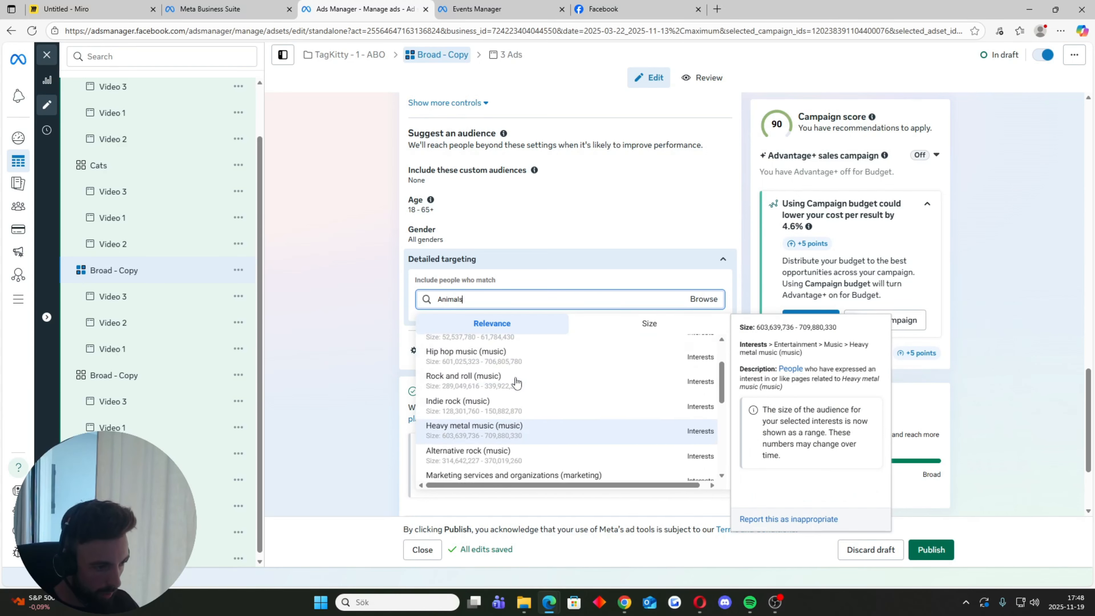
scroll(521, 368, "down", 5)
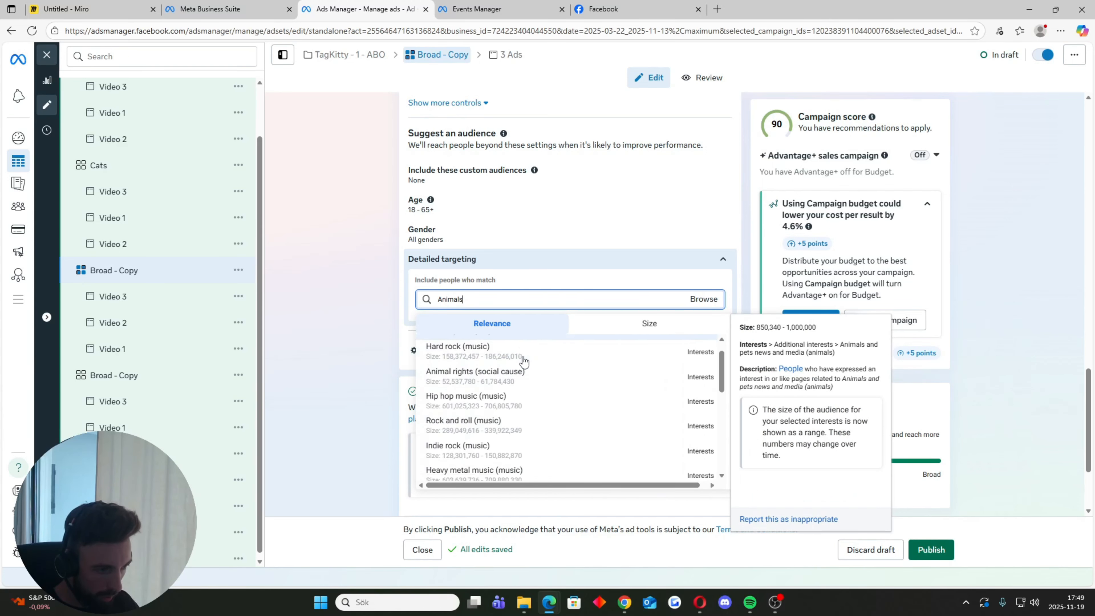
left_click(499, 327)
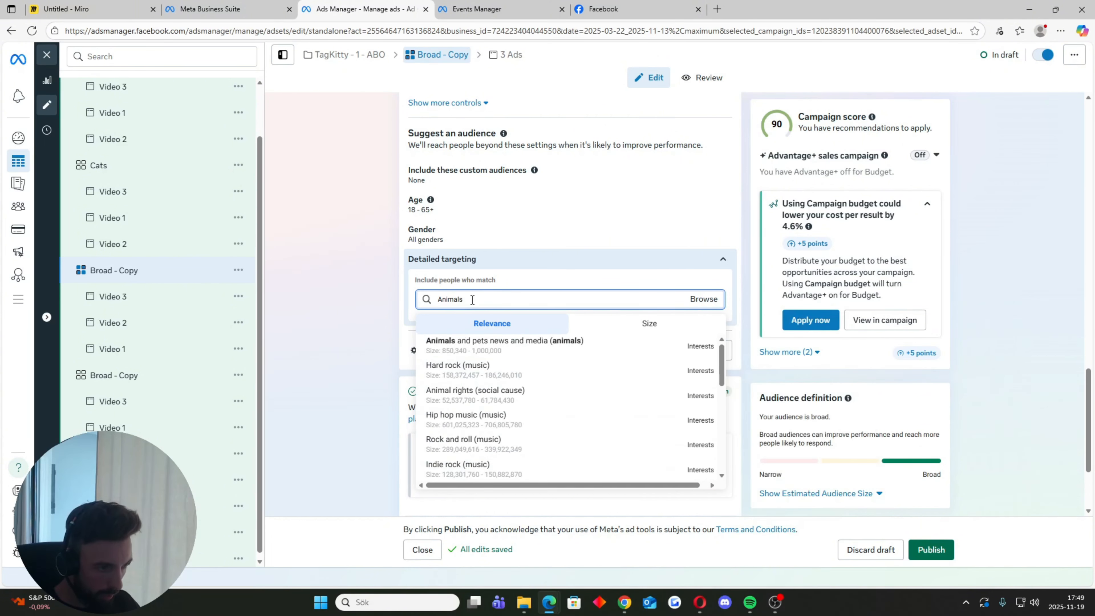
- Replace the interest search with pets and add Pets (animals) to this ad set's detailed targeting
double_click(443, 300)
type("a")
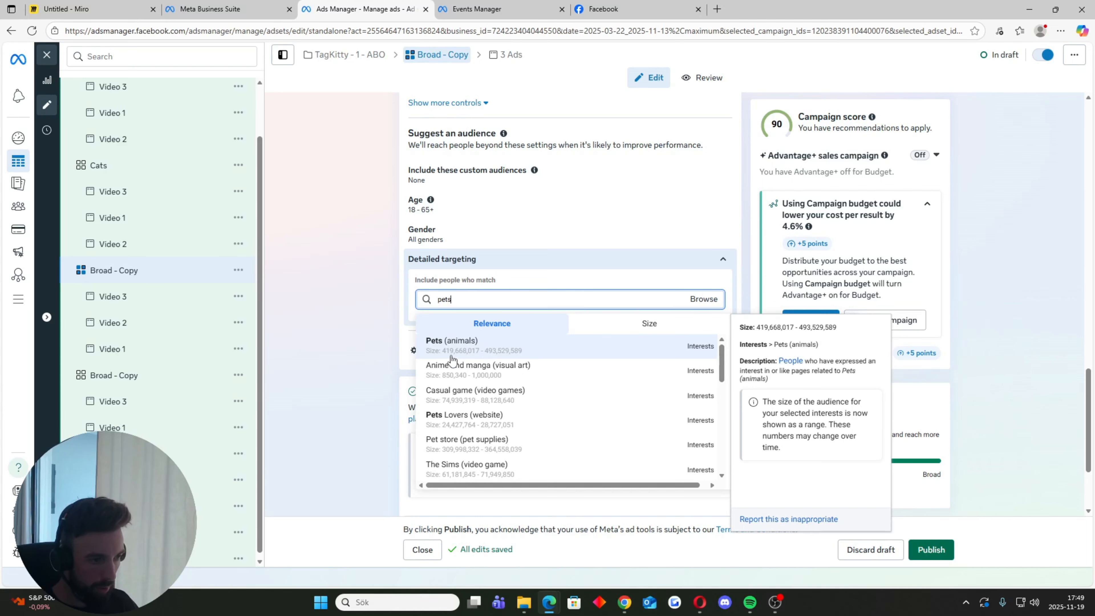
left_click(542, 349)
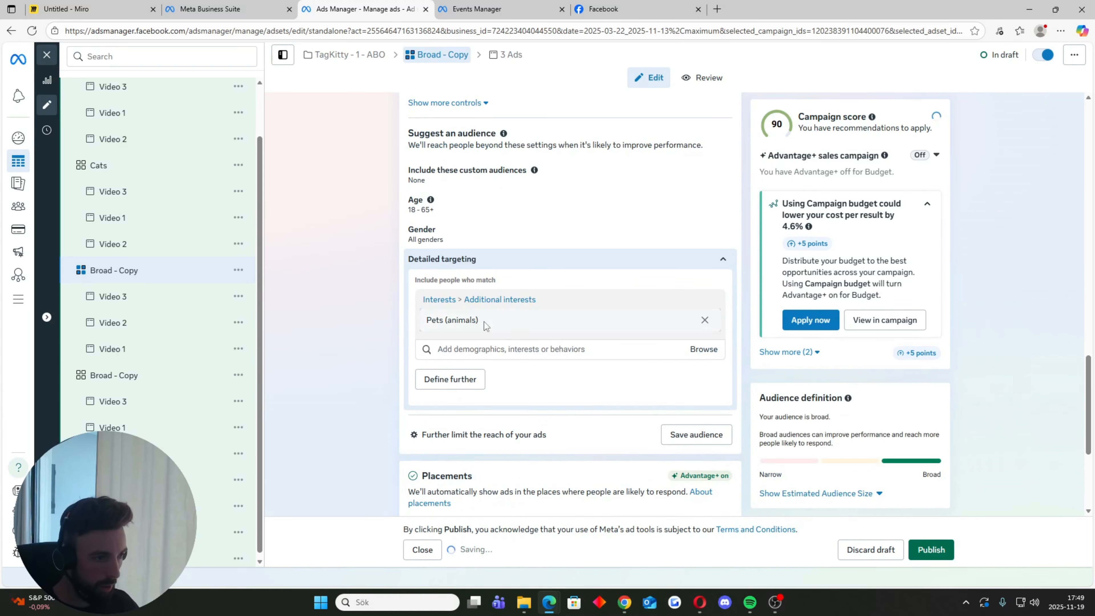
- Rename the Broad - Copy ad set that targets Pets (animals) as Pets
double_click(131, 269)
key("BackSpace")
key("BackSpace")
key("BackSpace")
key("BackSpace")
key("BackSpace")
key("BackSpace")
key("BackSpace")
key("BackSpace")
key("BackSpace")
key("BackSpace")
key("BackSpace")
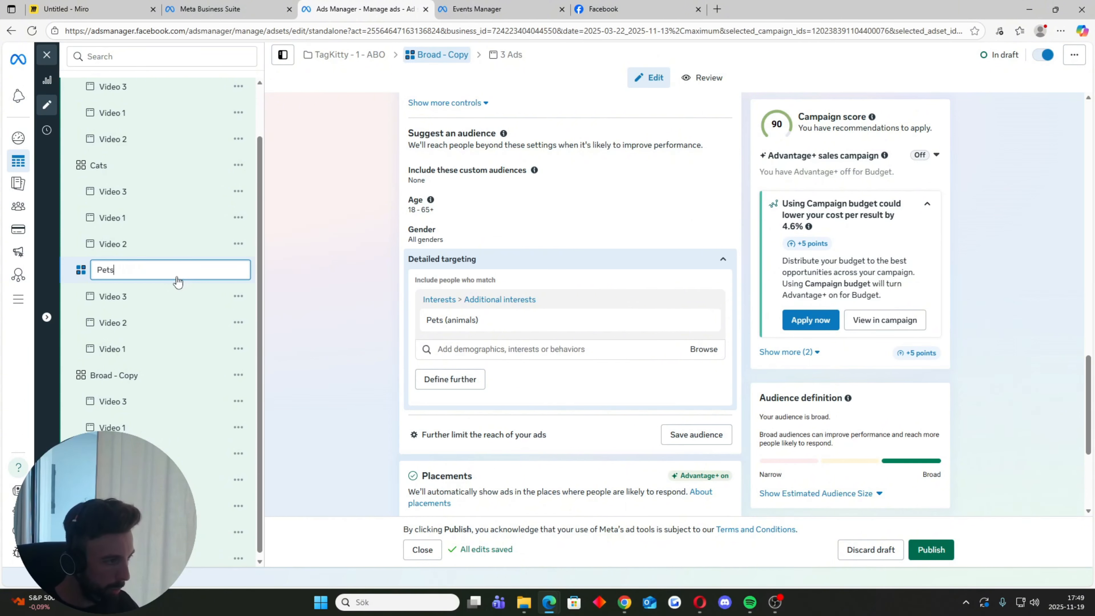
key("Return")
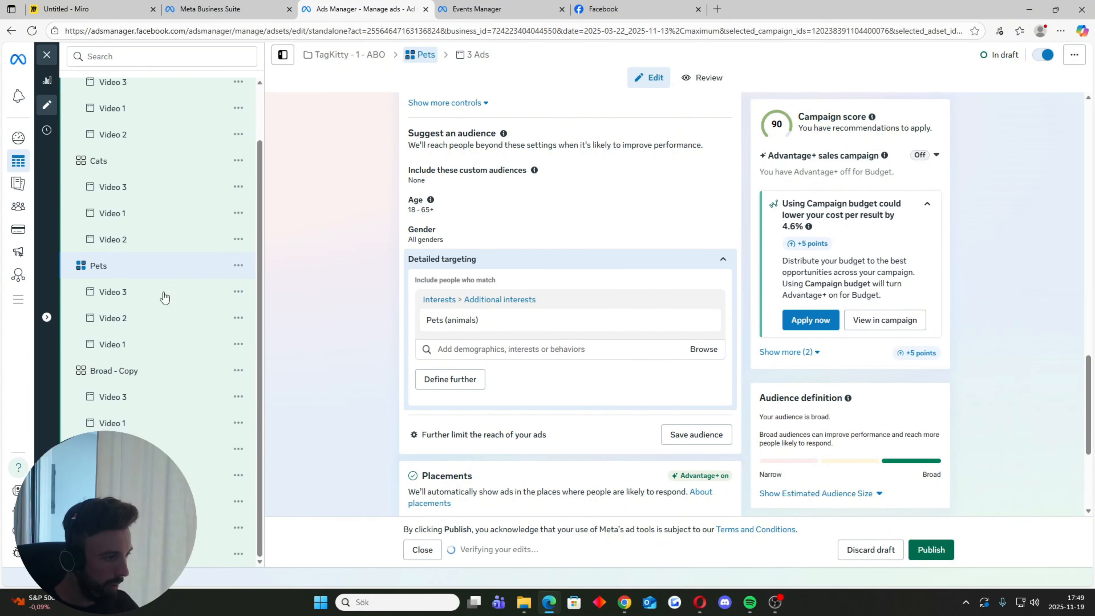
- Add Pet store (pet supplies) to the detailed targeting of the Broad - Copy ad set directly below Pets and rename the ad set Pet store
left_click(146, 371)
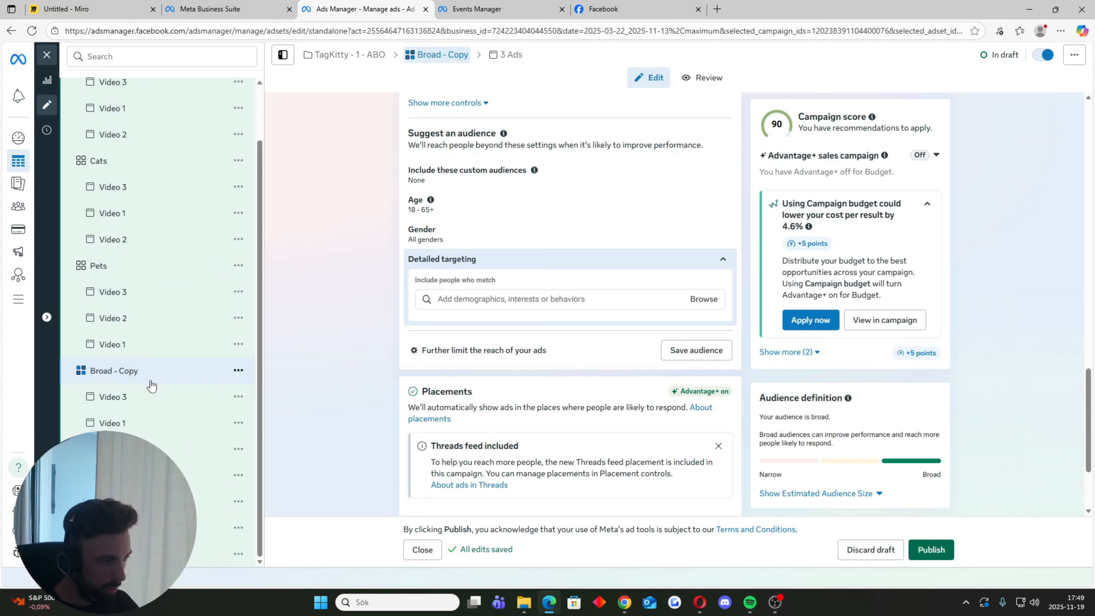
left_click(488, 300)
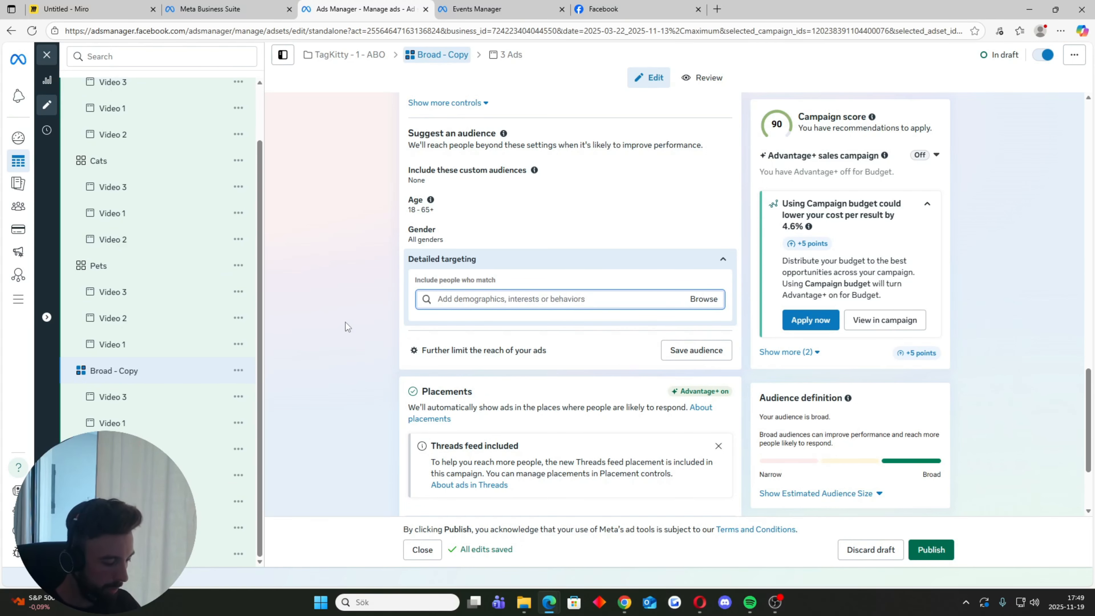
type("Pet")
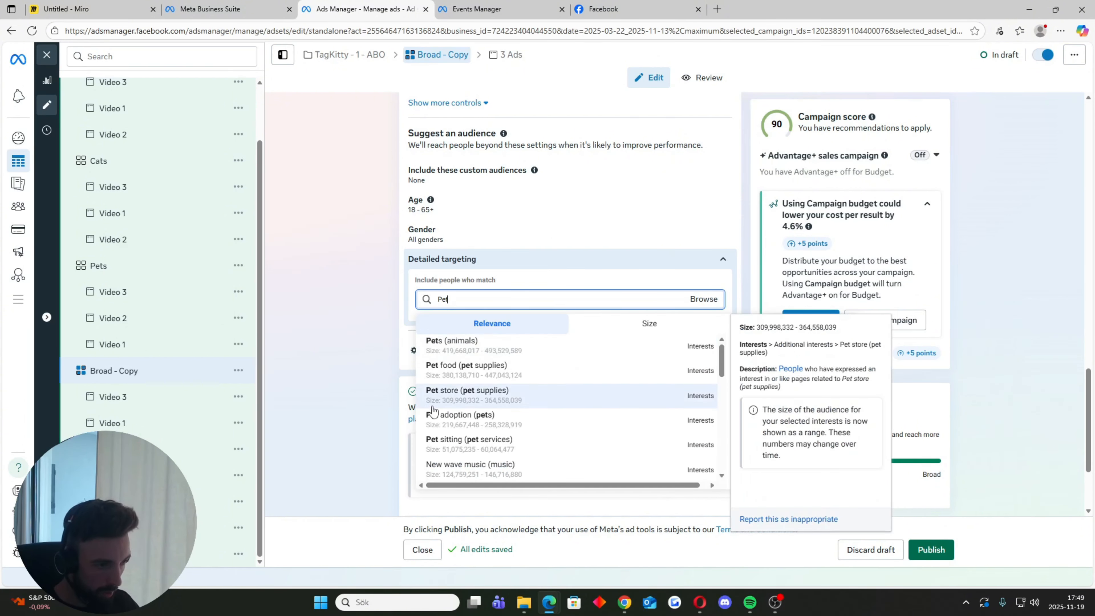
left_click(455, 394)
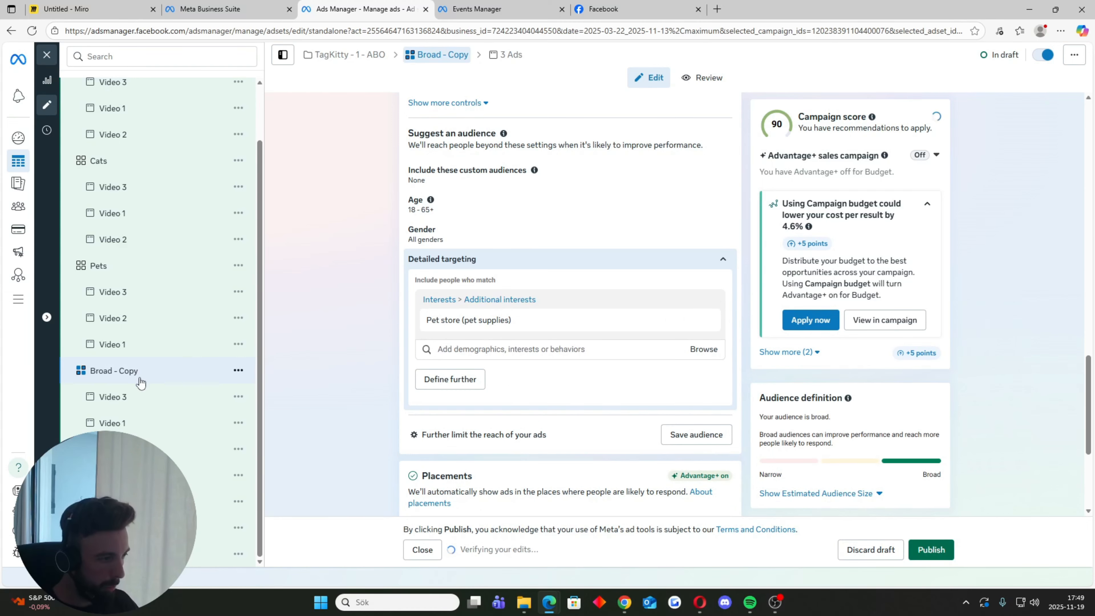
double_click(148, 370)
type("Pet store")
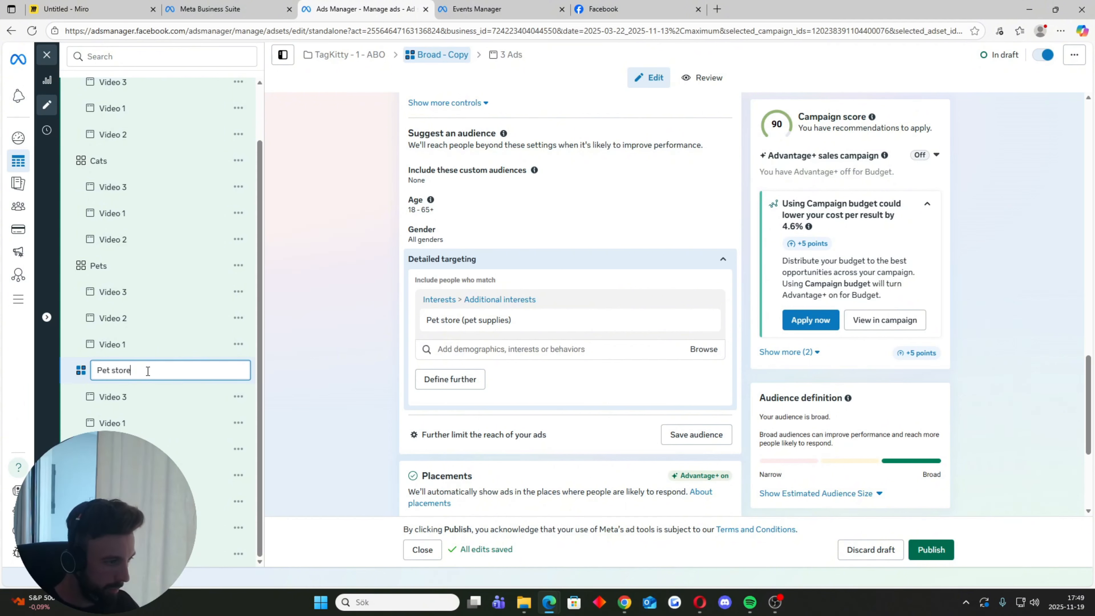
left_click(339, 349)
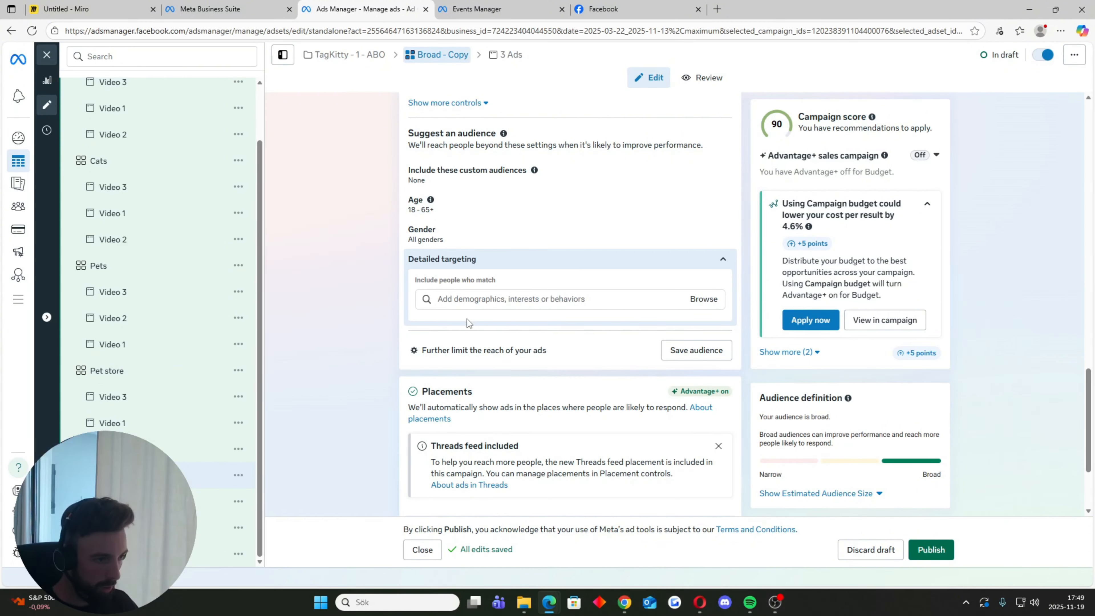
- Add Pet food (pet supplies) to the detailed targeting of the remaining Broad - Copy ad set and rename it Pet food
left_click(476, 300)
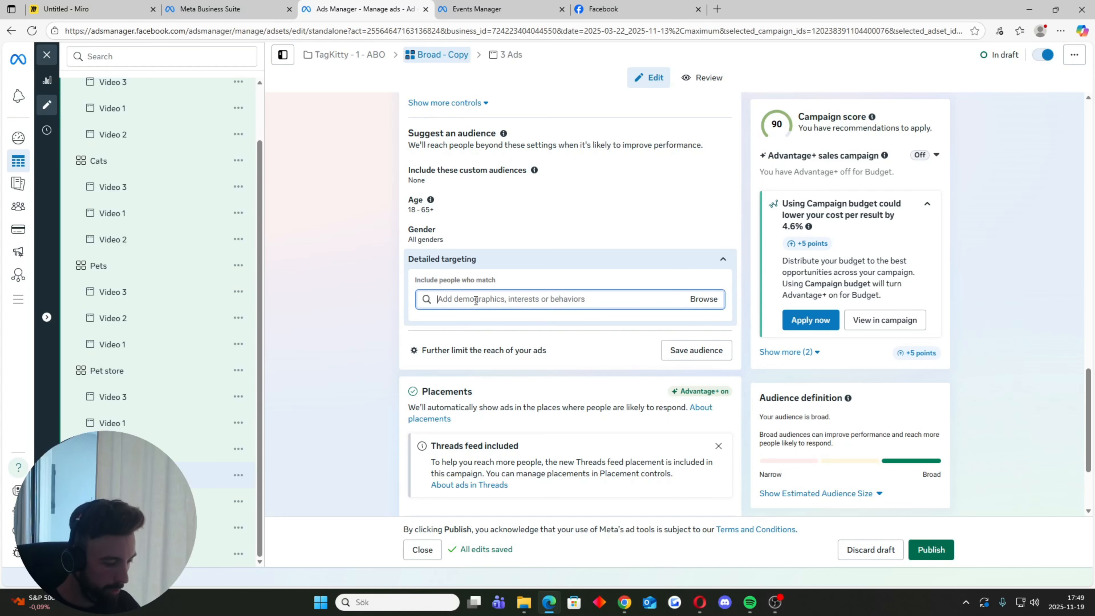
type("pet")
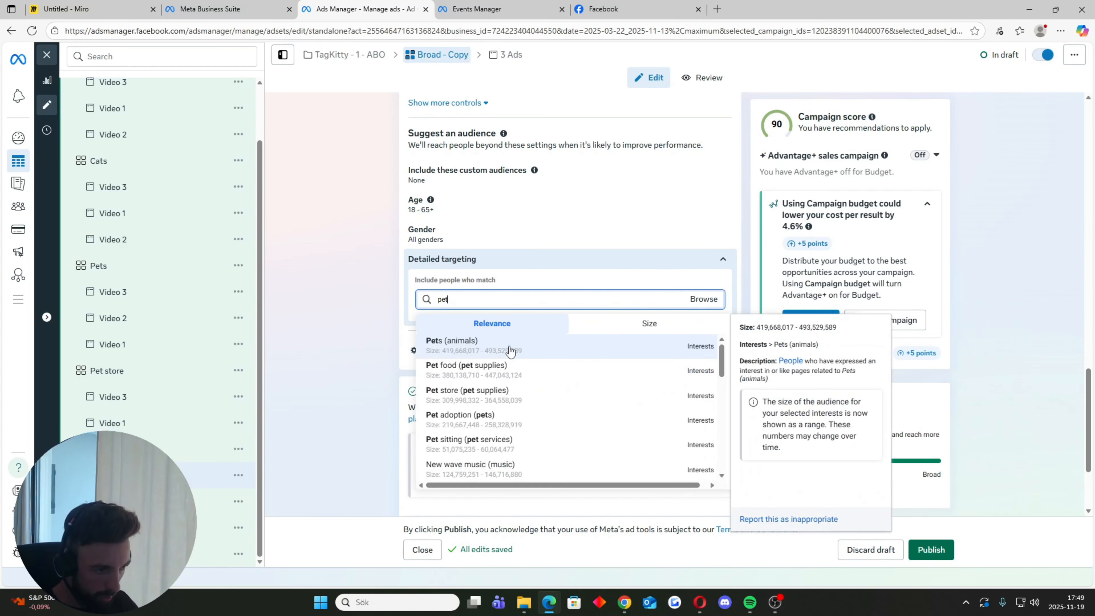
left_click(472, 372)
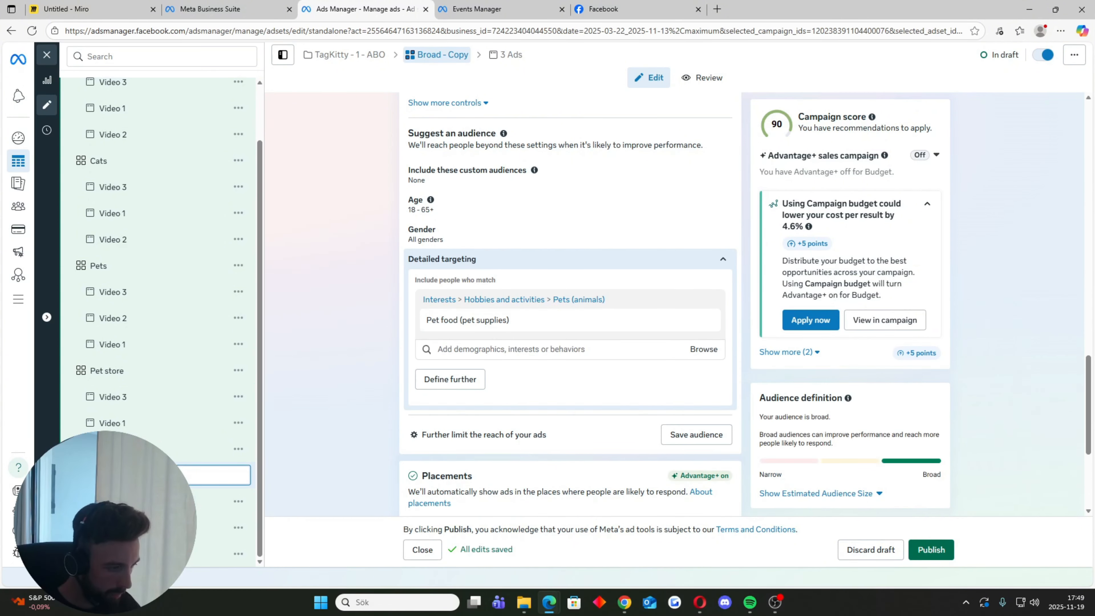
key("Return")
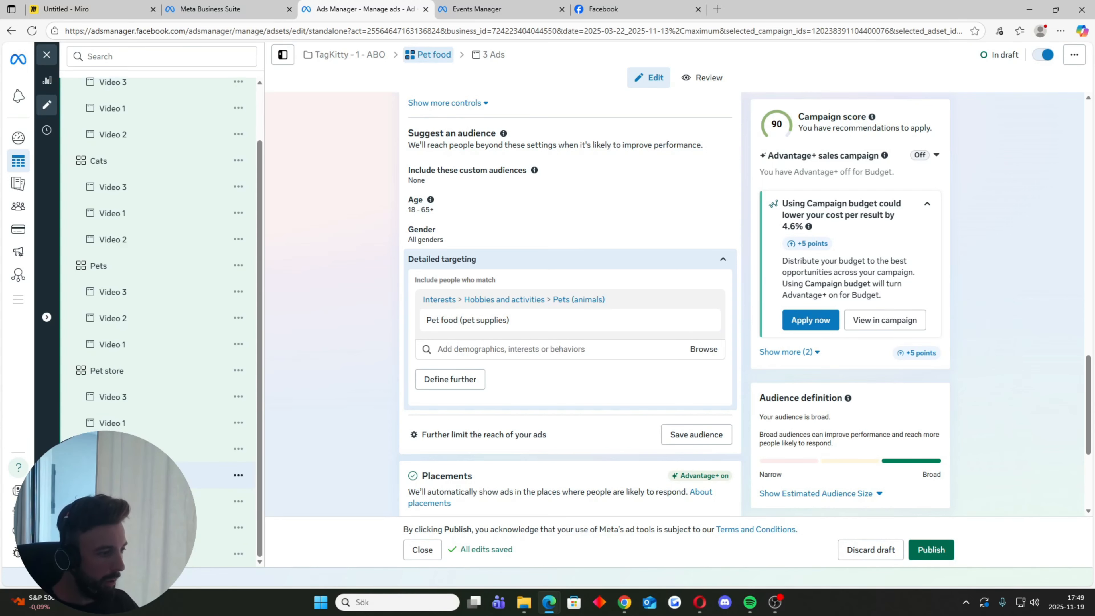
- Review the ad sets and ads under TagKitty - 1 - ABO, then close the editor and publish the draft items
scroll(143, 172, "up", 2)
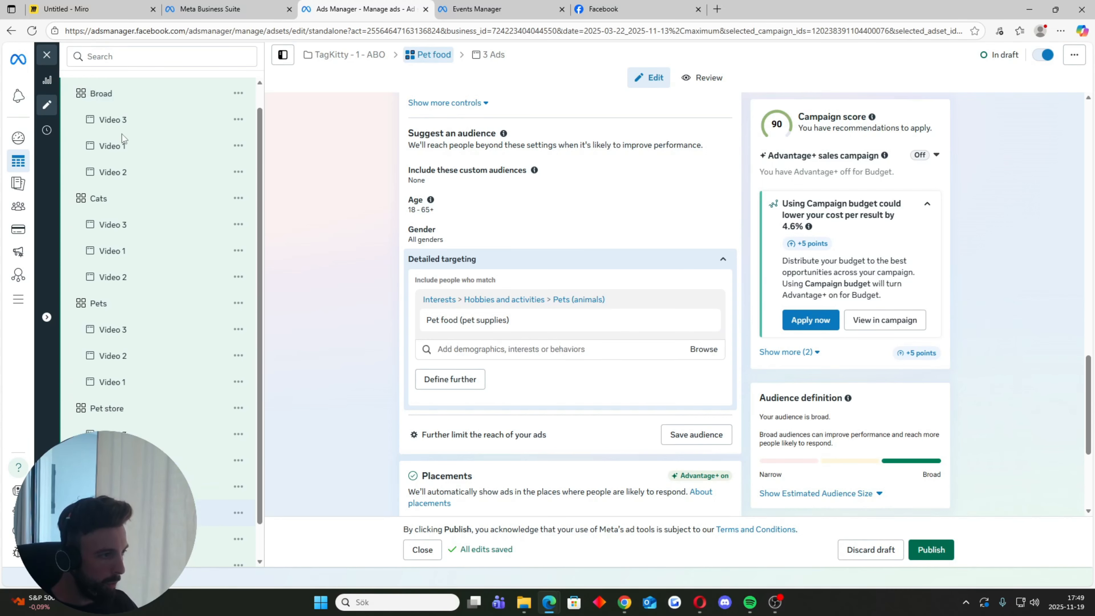
scroll(108, 147, "down", 2)
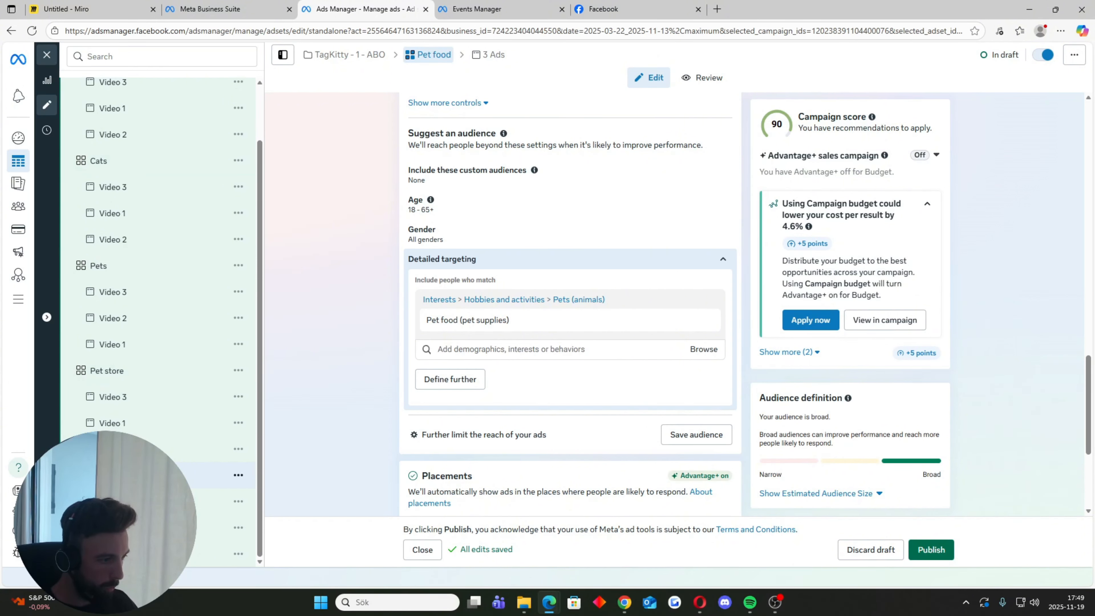
scroll(193, 453, "up", 2)
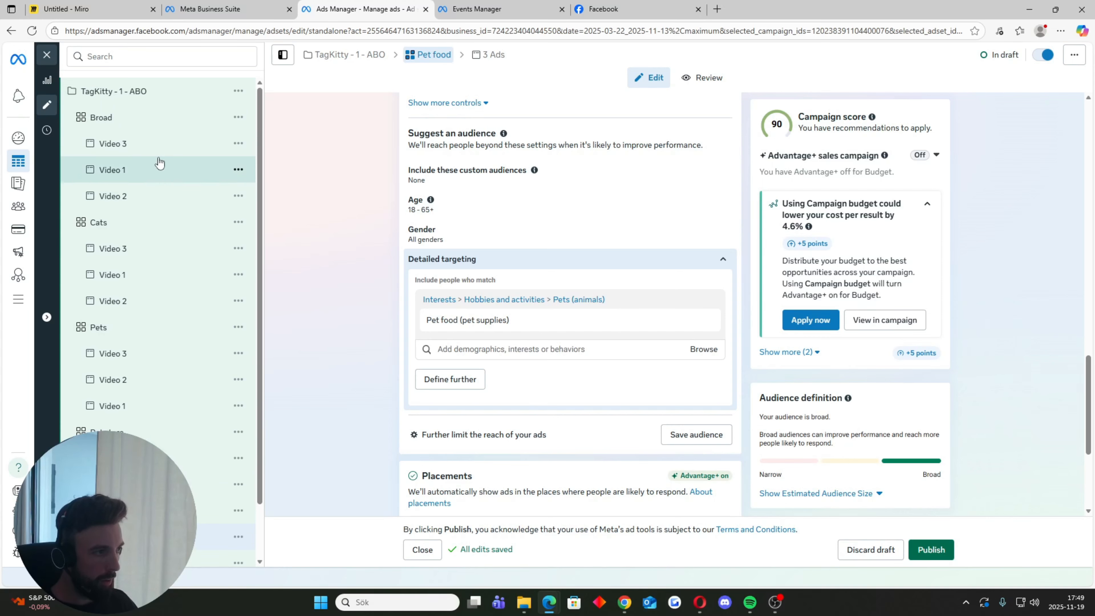
scroll(154, 262, "down", 2)
scroll(154, 262, "up", 2)
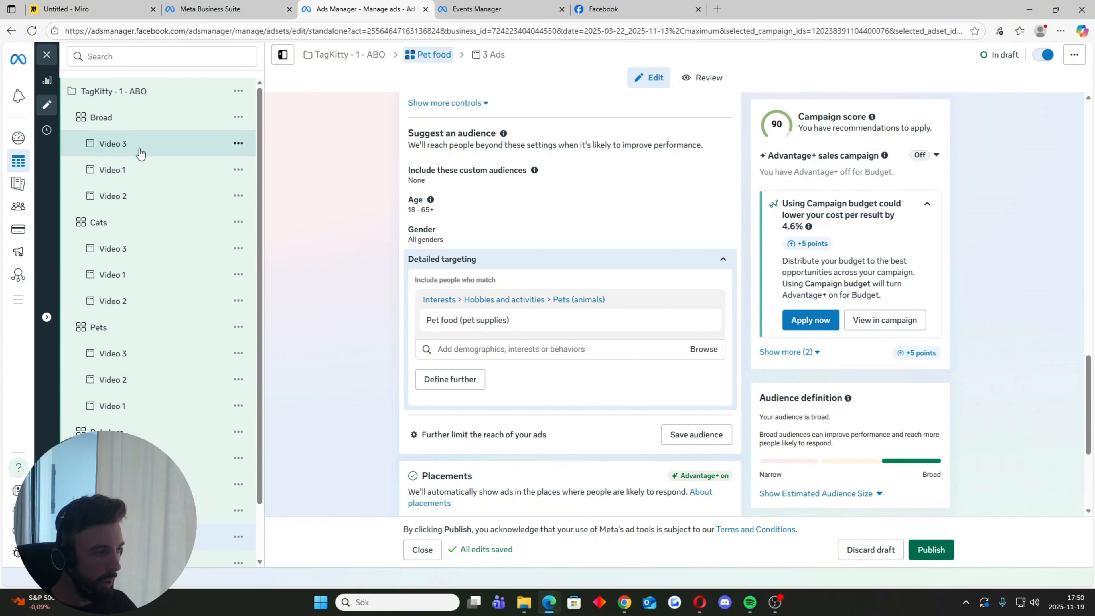
left_click(47, 55)
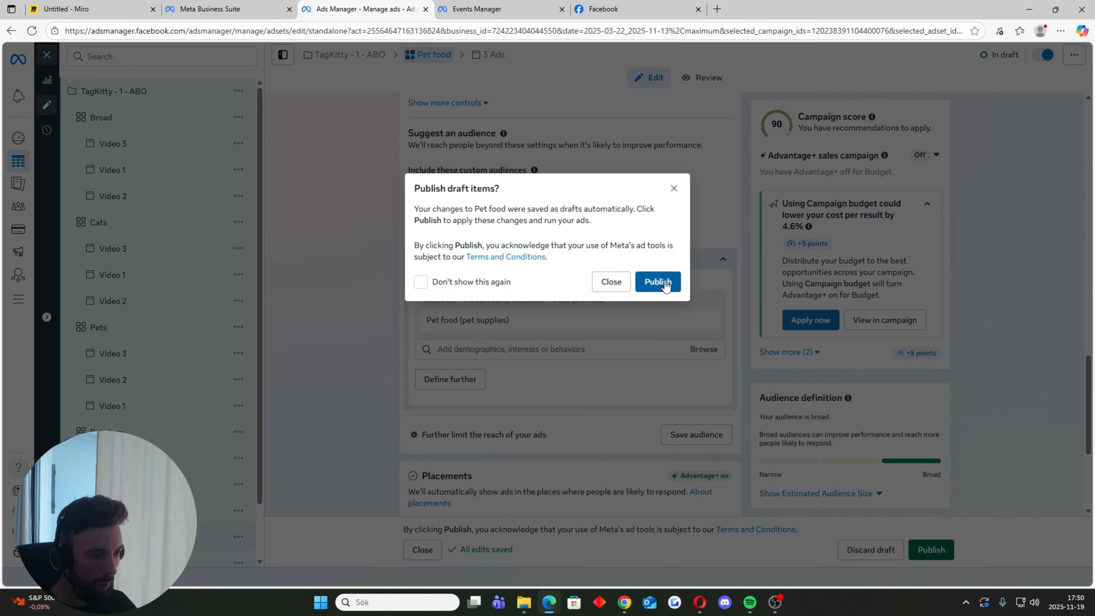
left_click(658, 281)
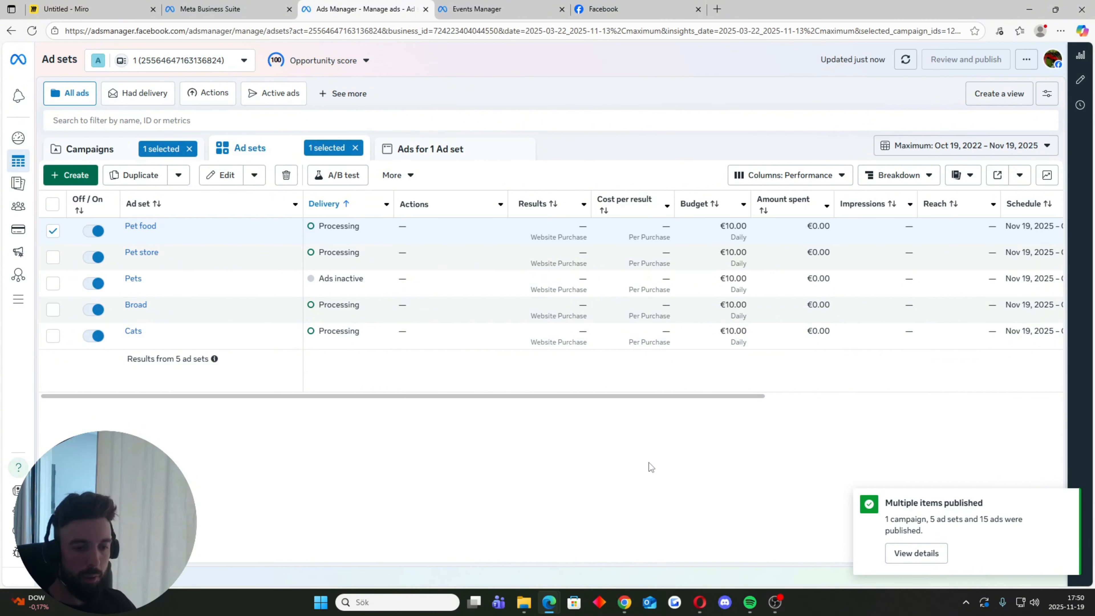
left_click(1066, 500)
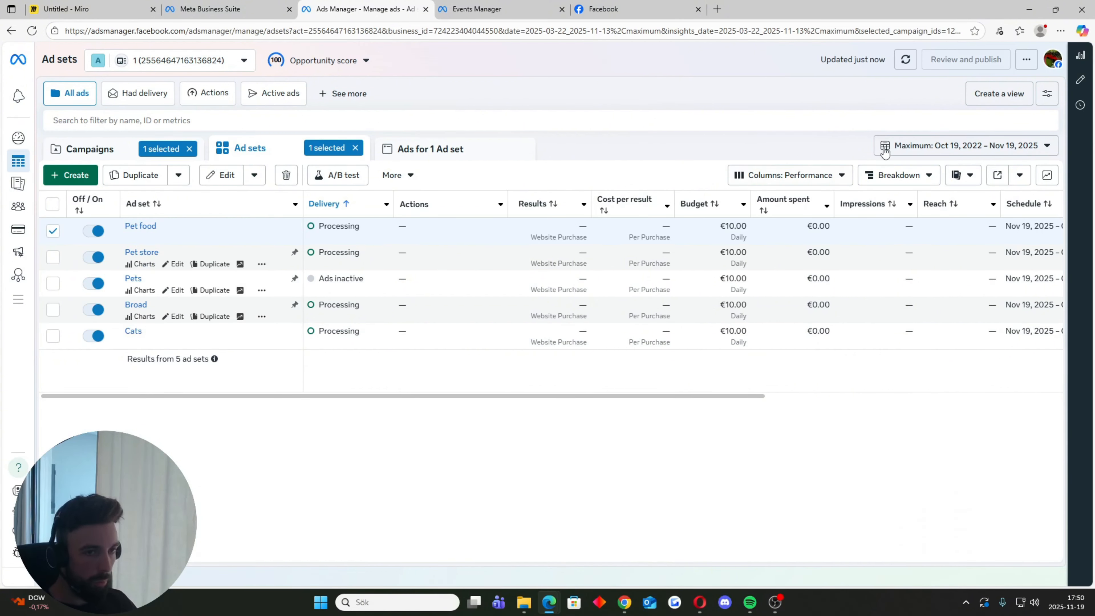
- Refresh the ad sets table and examine the delivery, budget and schedule columns of the published ad sets
left_click(905, 59)
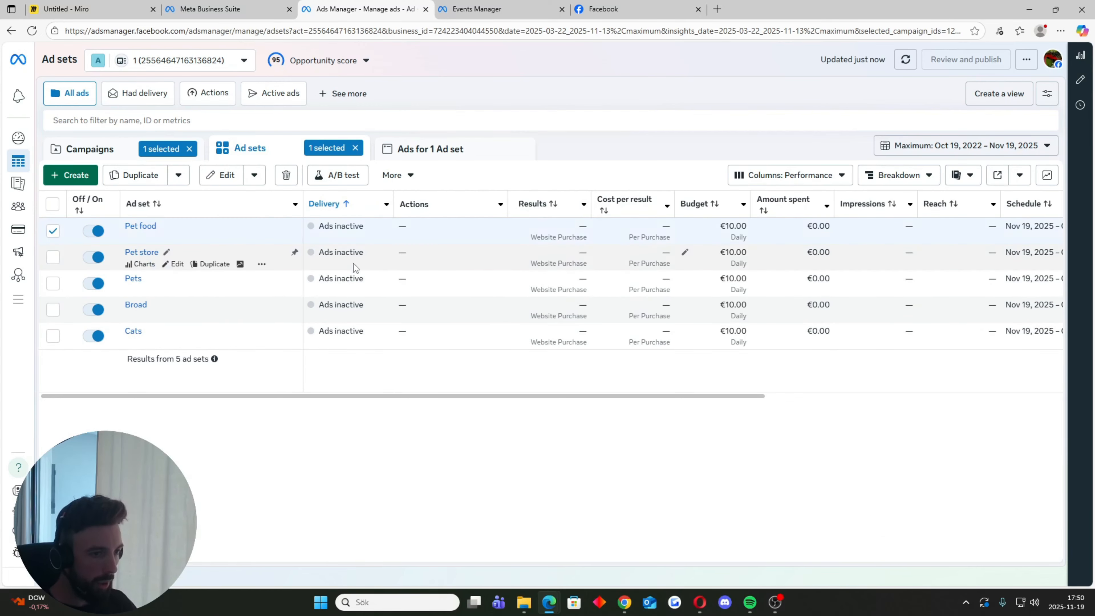
left_click_drag(400, 395, 721, 391)
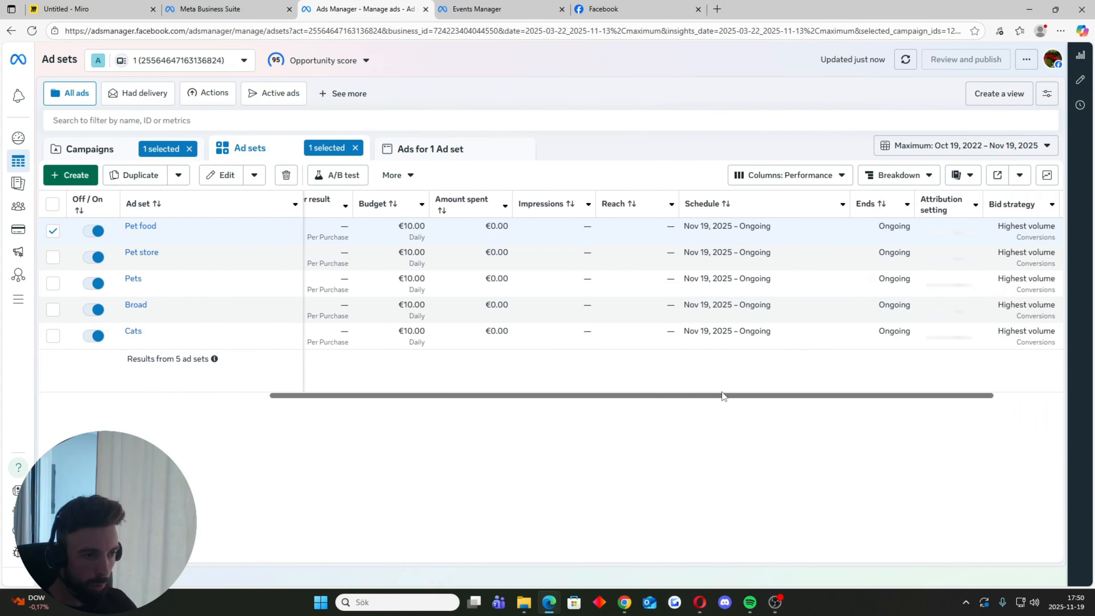
left_click_drag(578, 395, 549, 403)
left_click_drag(452, 406, 325, 404)
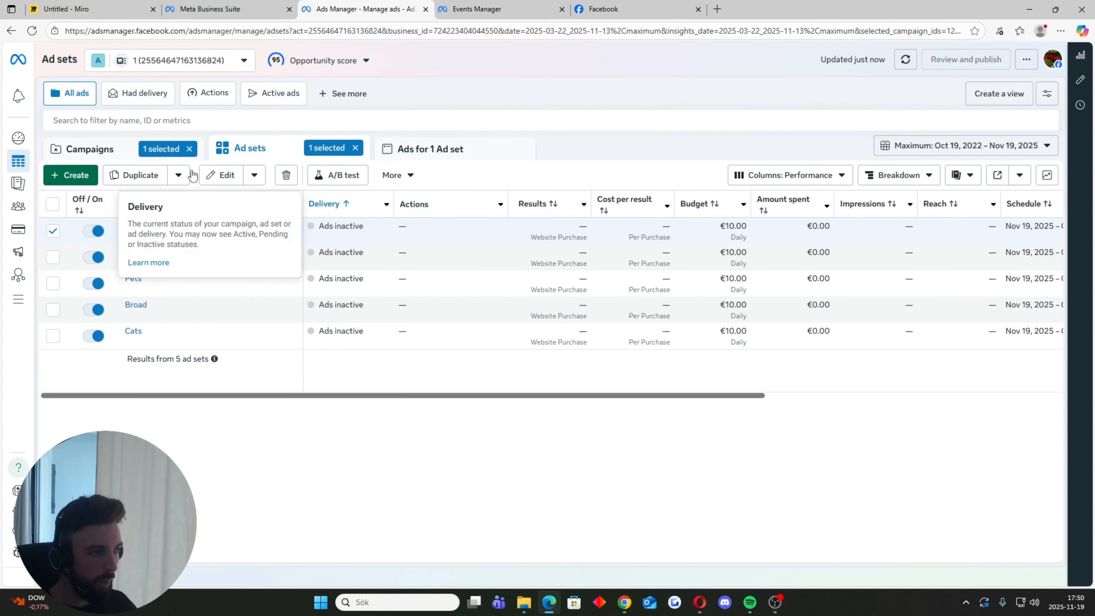
- Return to the campaigns list and clear both the campaign and the ad set selection
left_click(86, 150)
left_click(189, 147)
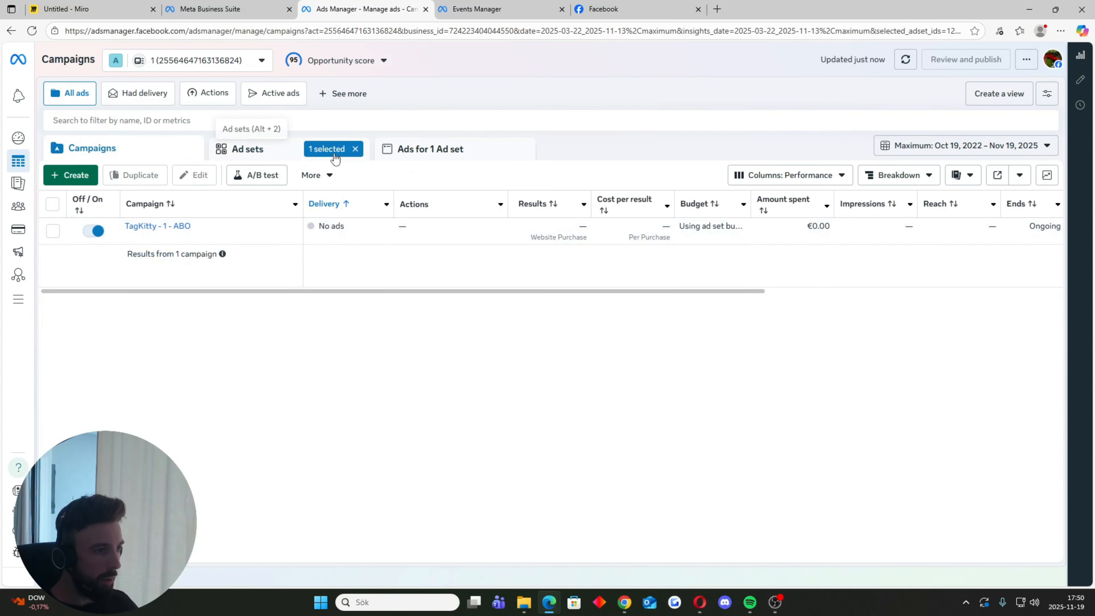
left_click(354, 149)
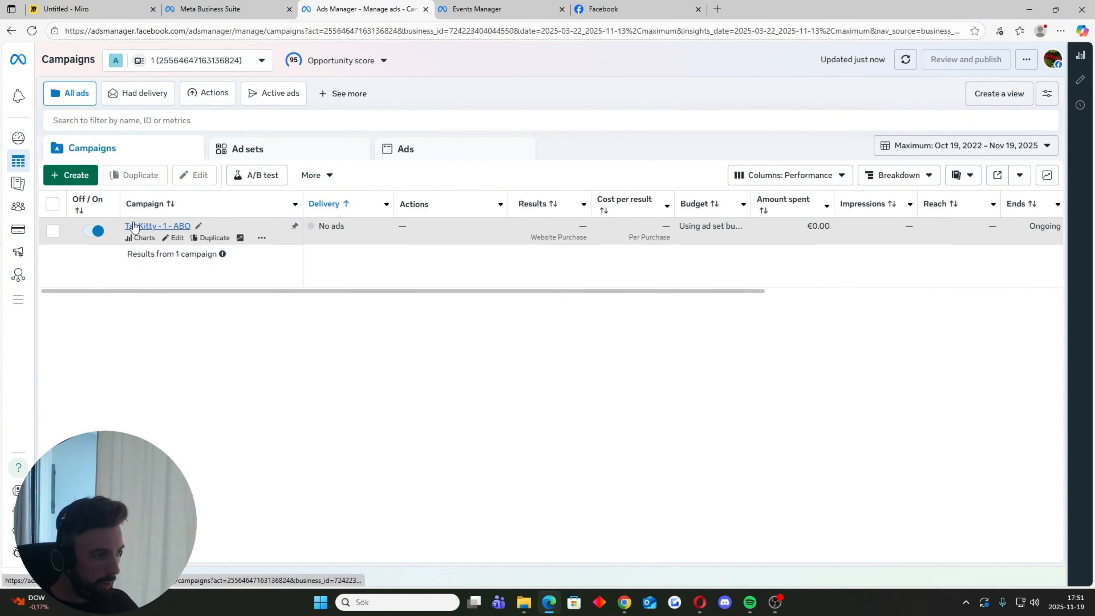
- Look through the unfiltered lists of ad sets and ads and refresh the delivery status of the ads
left_click(290, 152)
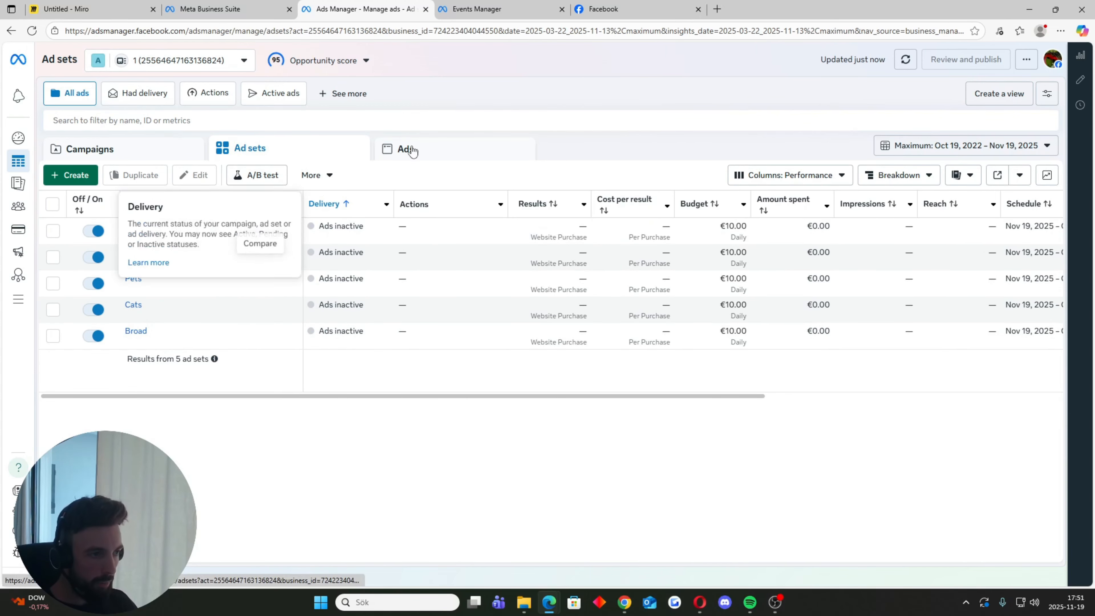
left_click(436, 153)
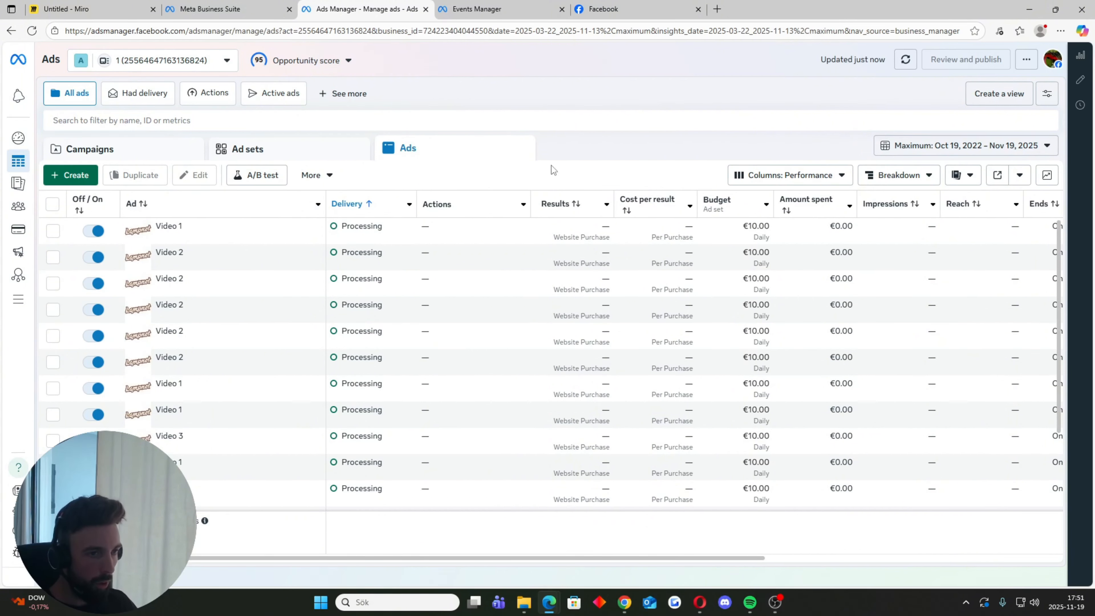
left_click(904, 59)
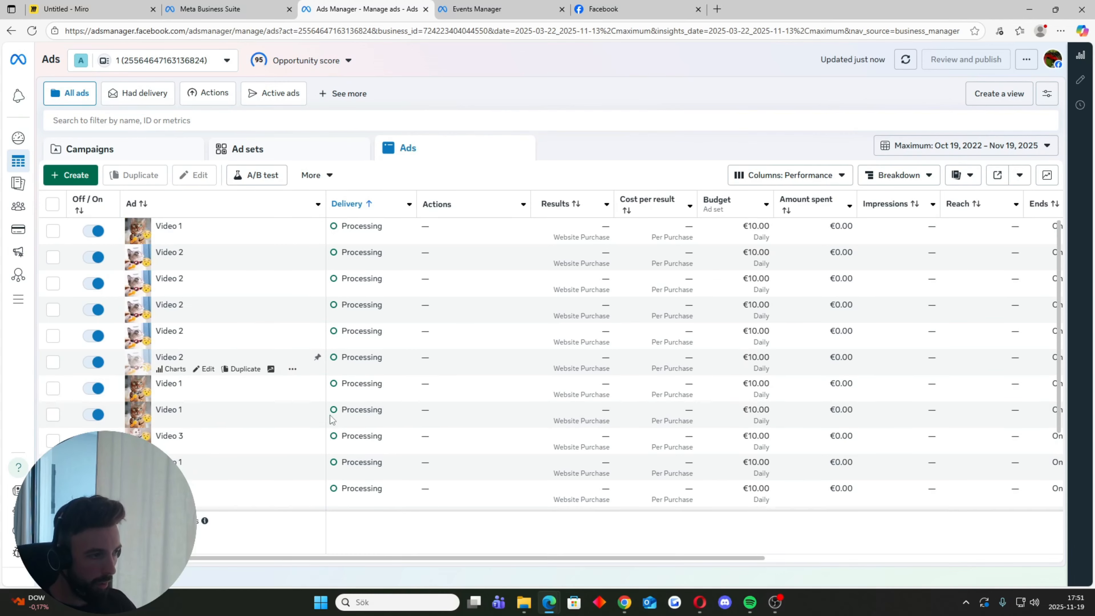
- Select the Pet food ad set and view only the ads that belong to it
left_click(248, 149)
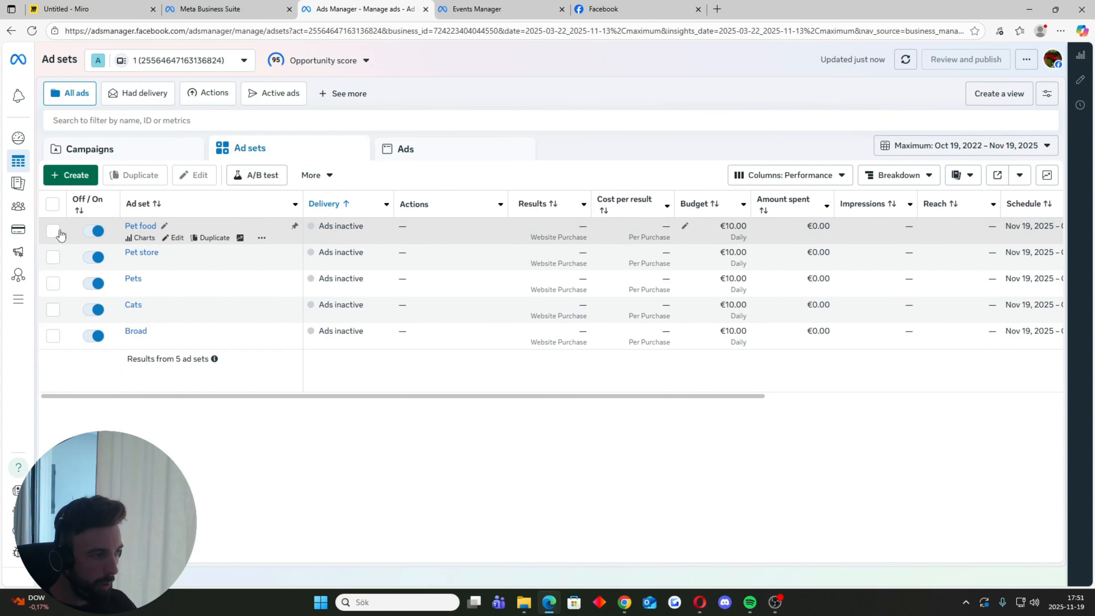
left_click(53, 231)
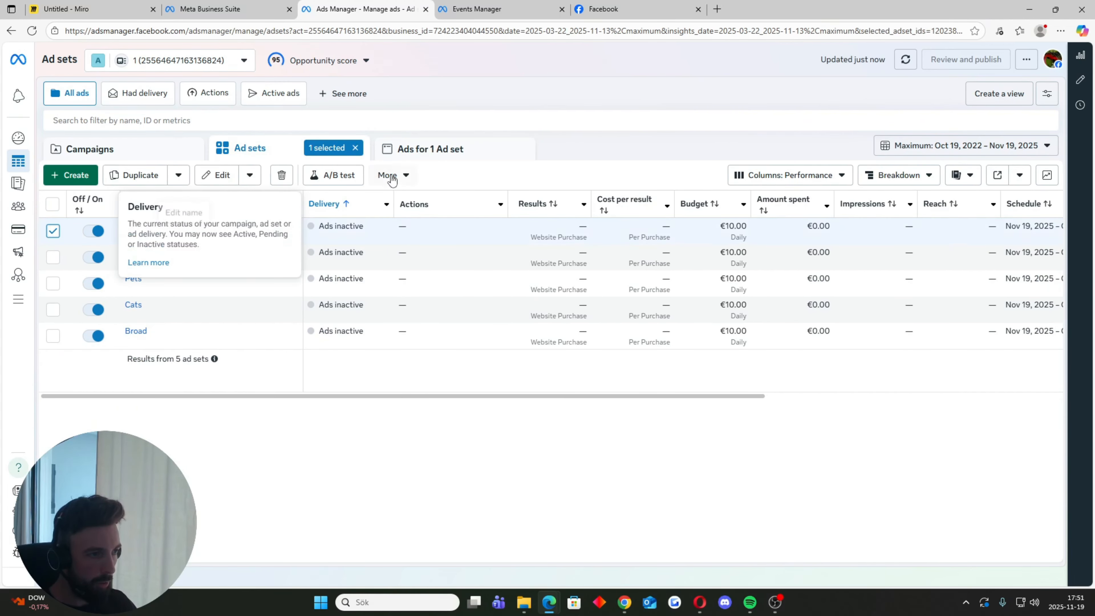
left_click(436, 152)
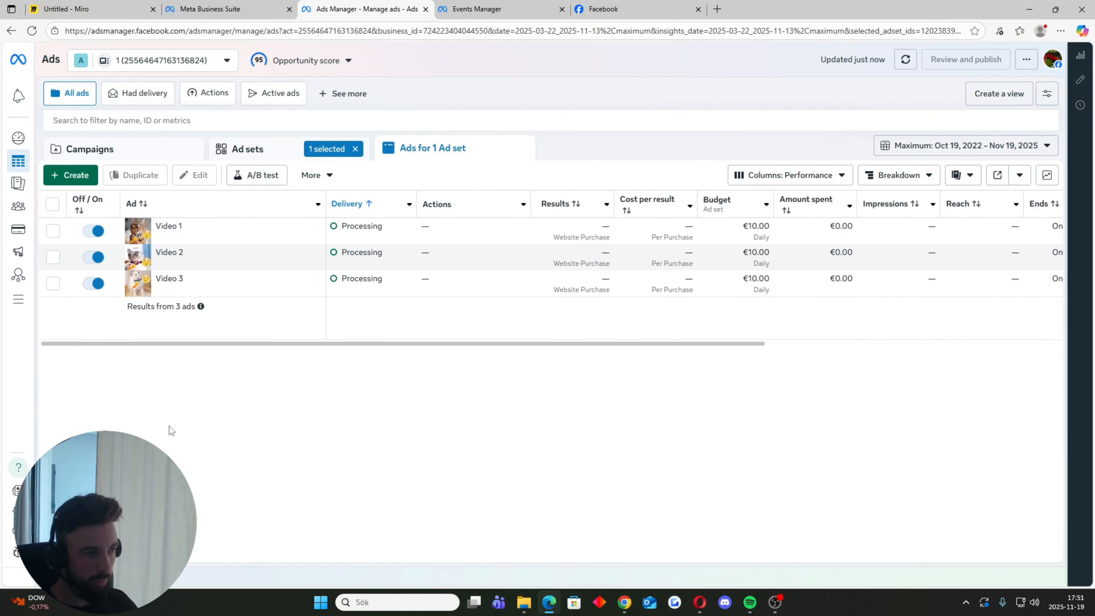
- Go back to the ad sets list and examine its results, budget, schedule, attribution and bid strategy columns
left_click(248, 149)
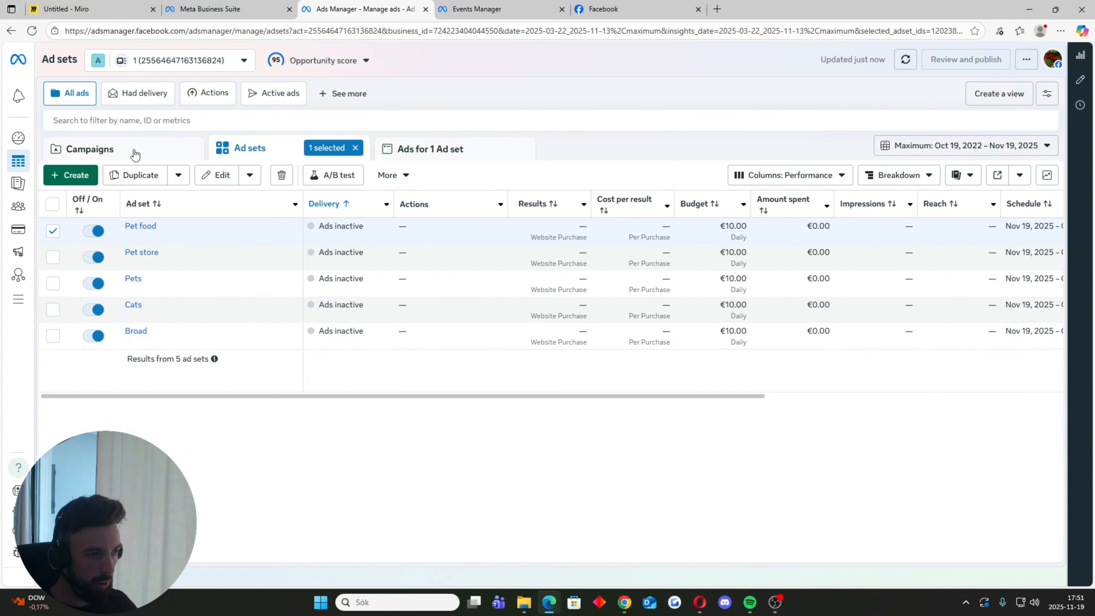
left_click(135, 152)
left_click(263, 151)
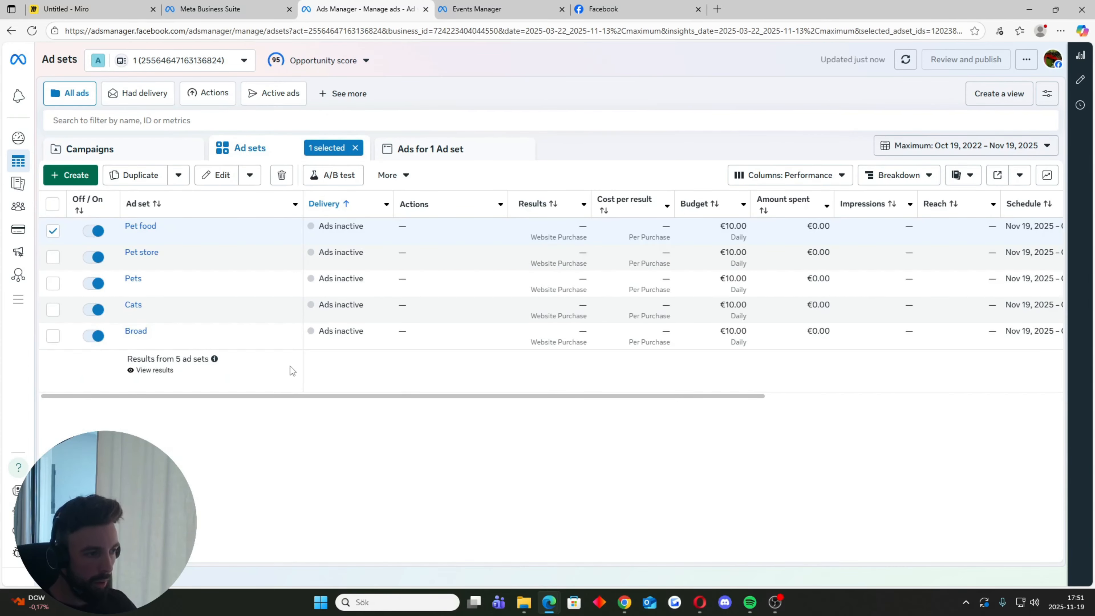
left_click_drag(287, 396, 413, 396)
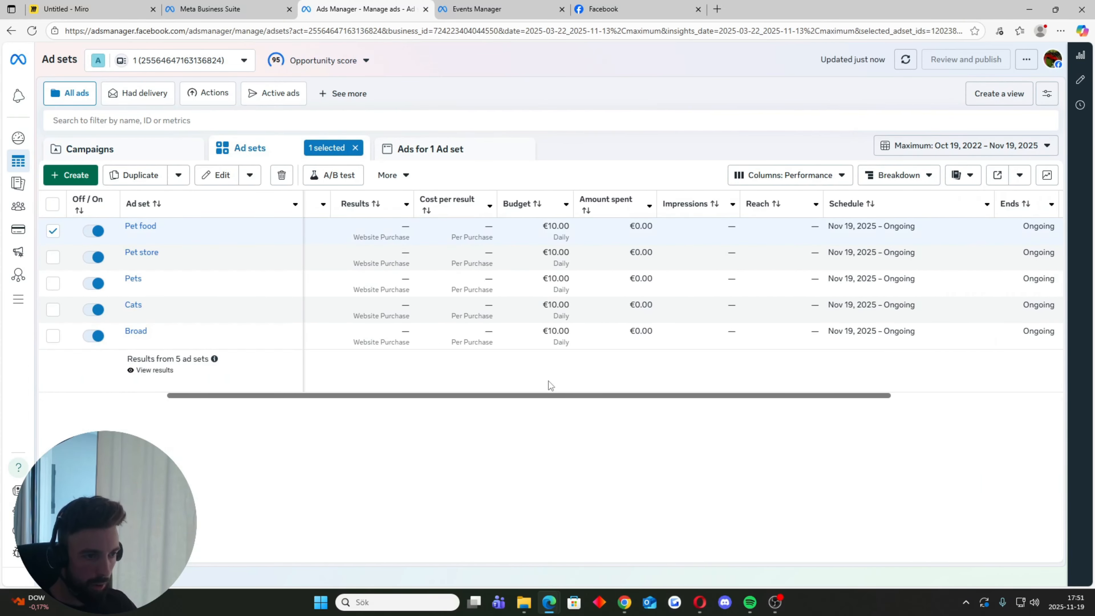
left_click_drag(570, 396, 685, 385)
scroll(577, 401, "right", 2)
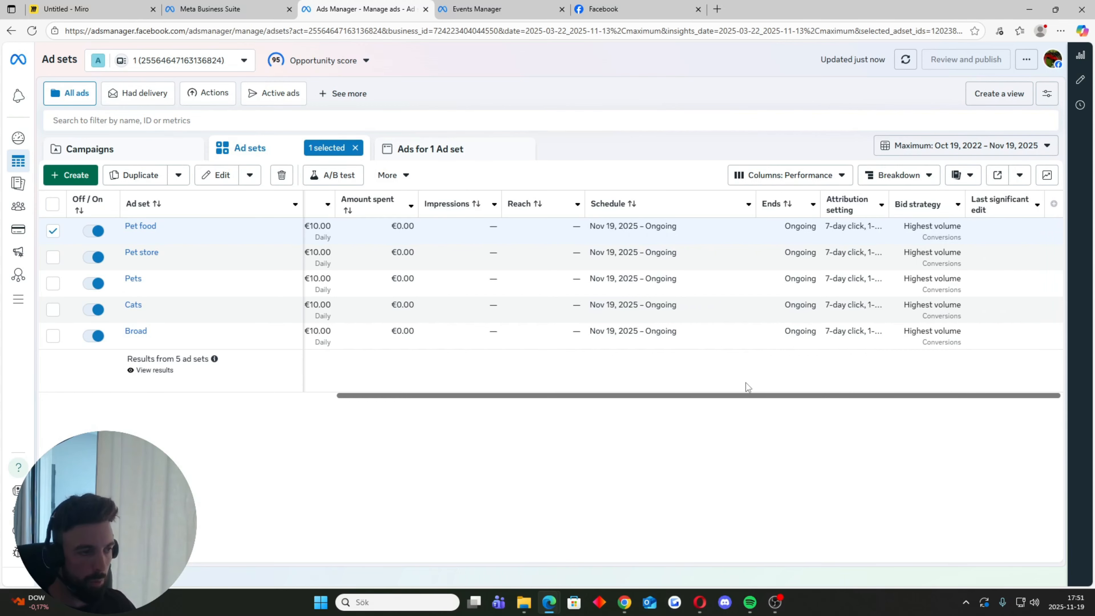
scroll(745, 382, "left", 4)
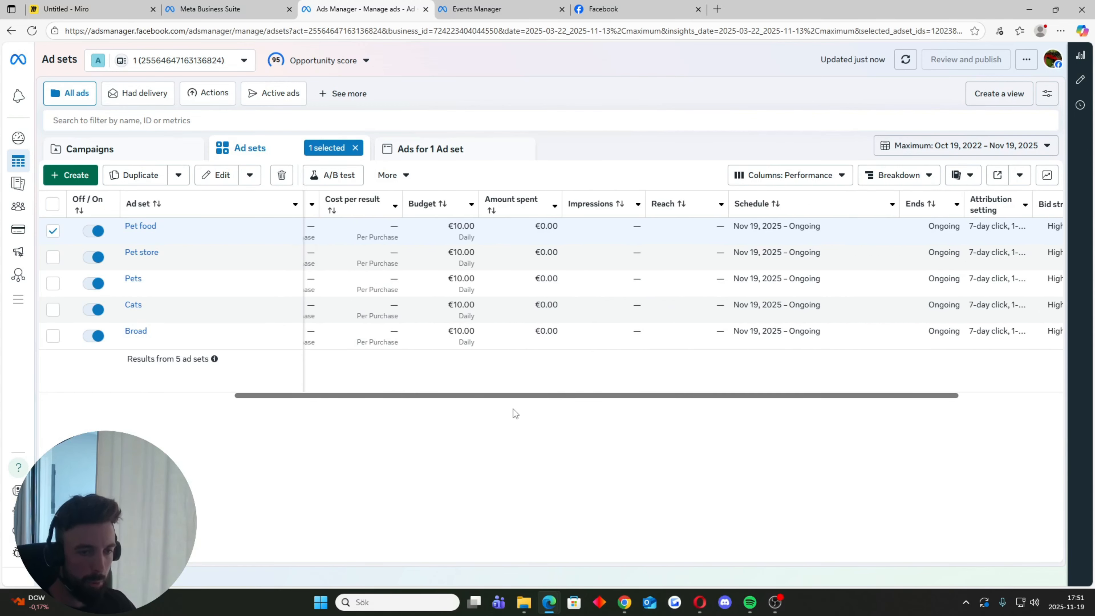
scroll(514, 409, "left", 8)
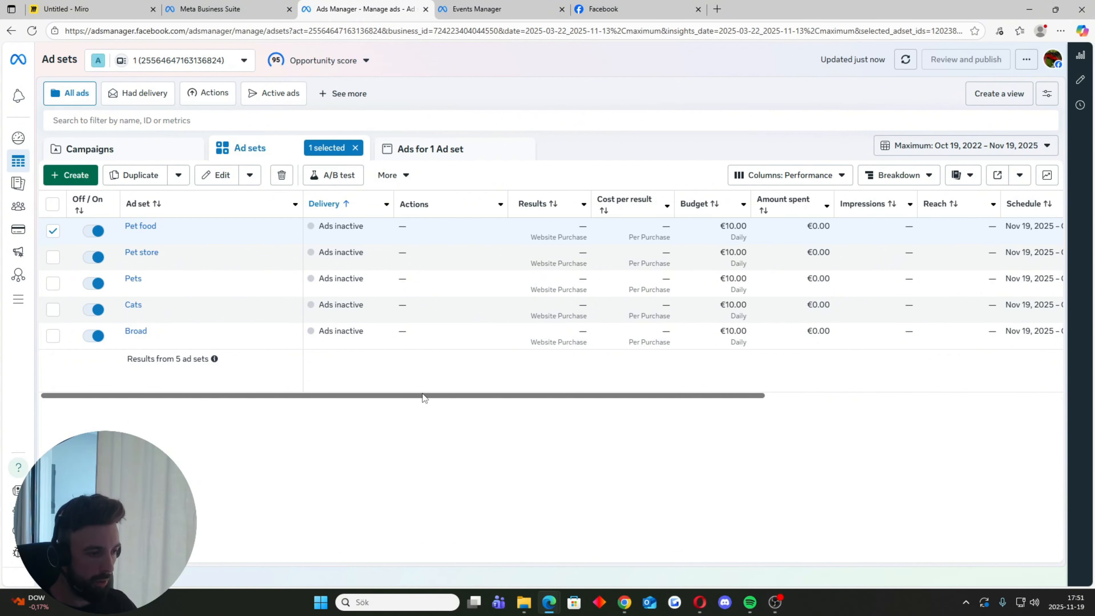
left_click_drag(423, 397, 463, 394)
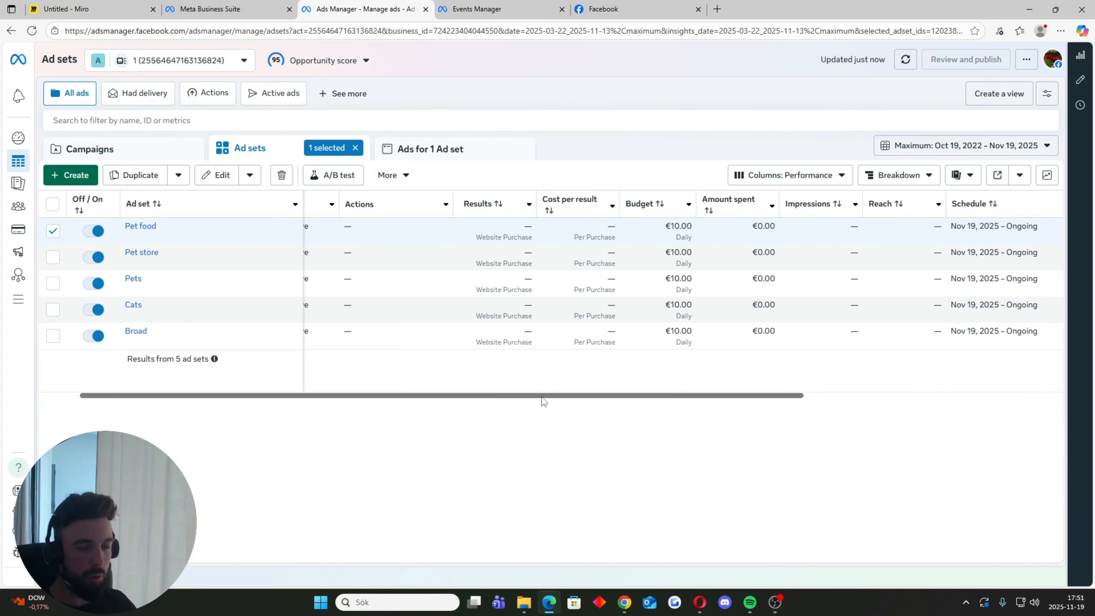
- Clear the Pet food ad set selection and look across the metric columns of all ad sets
left_click_drag(541, 397, 91, 425)
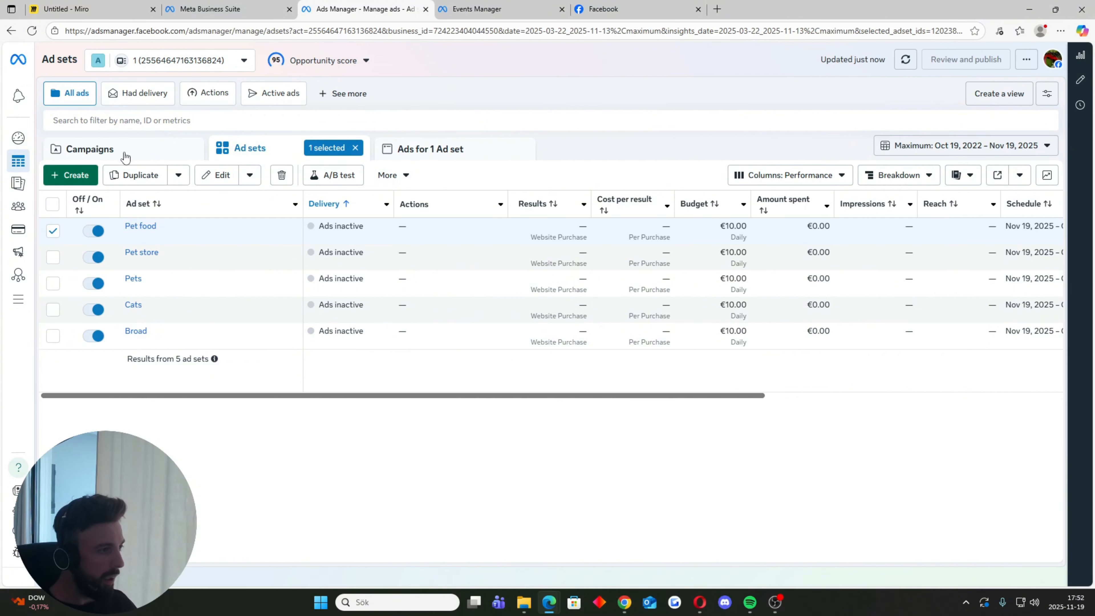
left_click(52, 230)
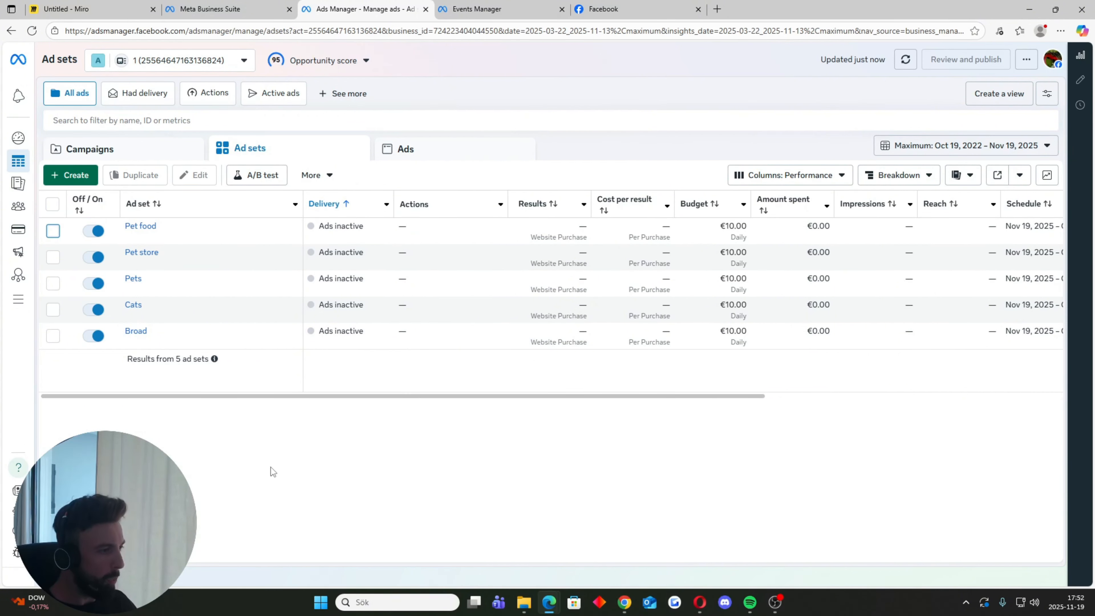
left_click_drag(562, 395, 721, 395)
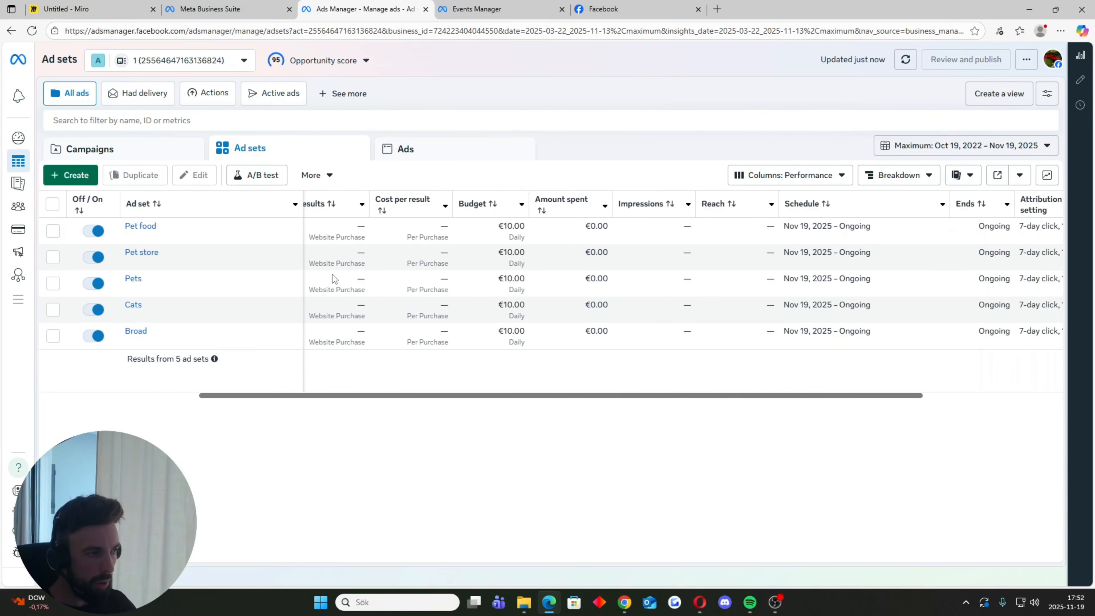
- Start customizing the ad sets table columns and add the CTR (all) metric
left_click(805, 180)
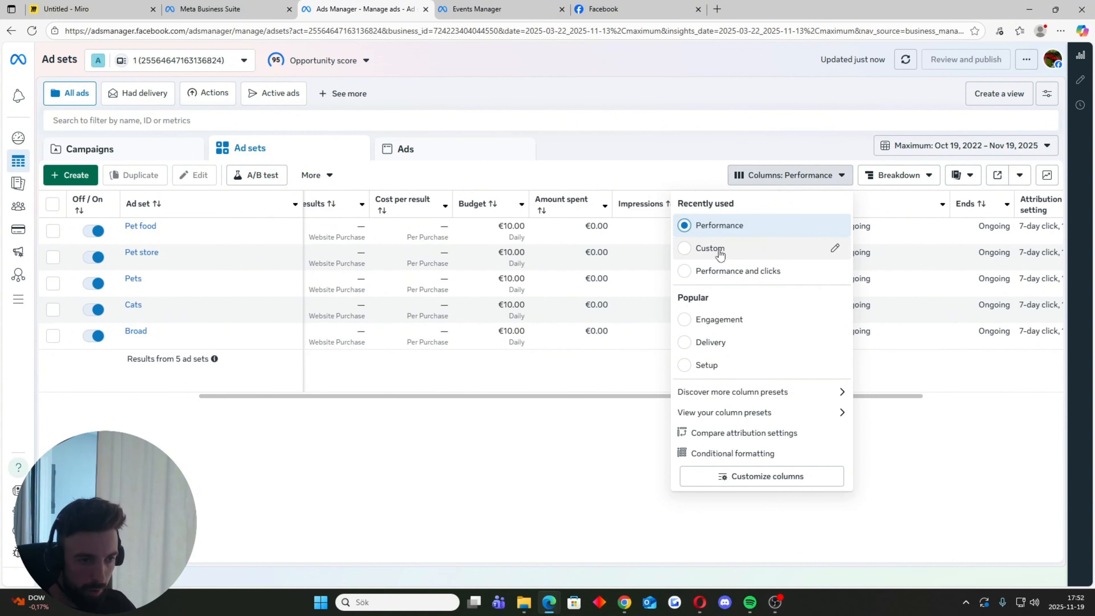
left_click(769, 477)
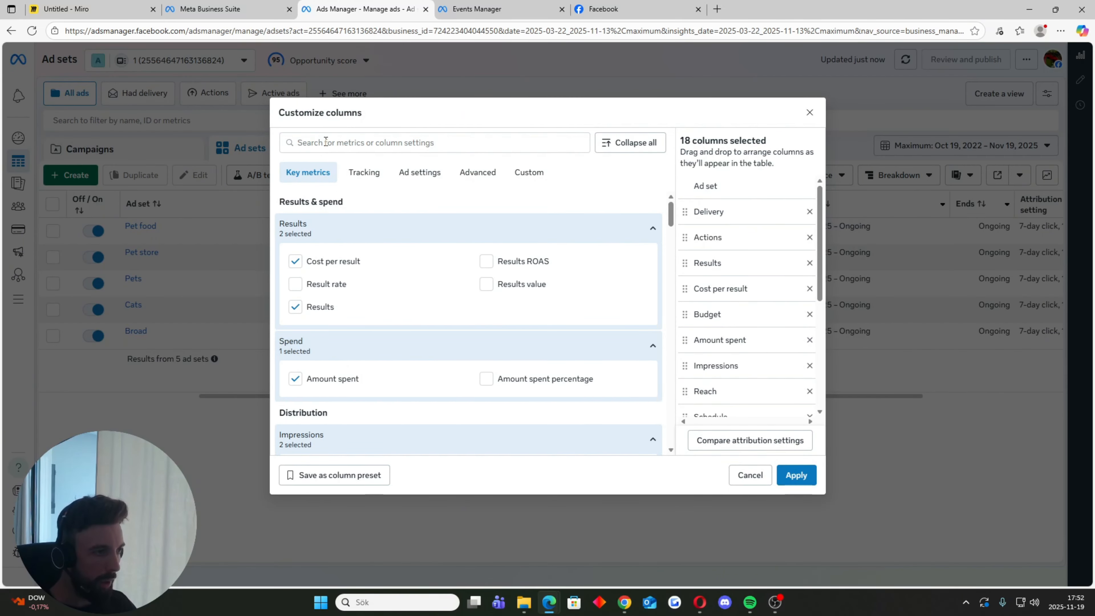
left_click(326, 142)
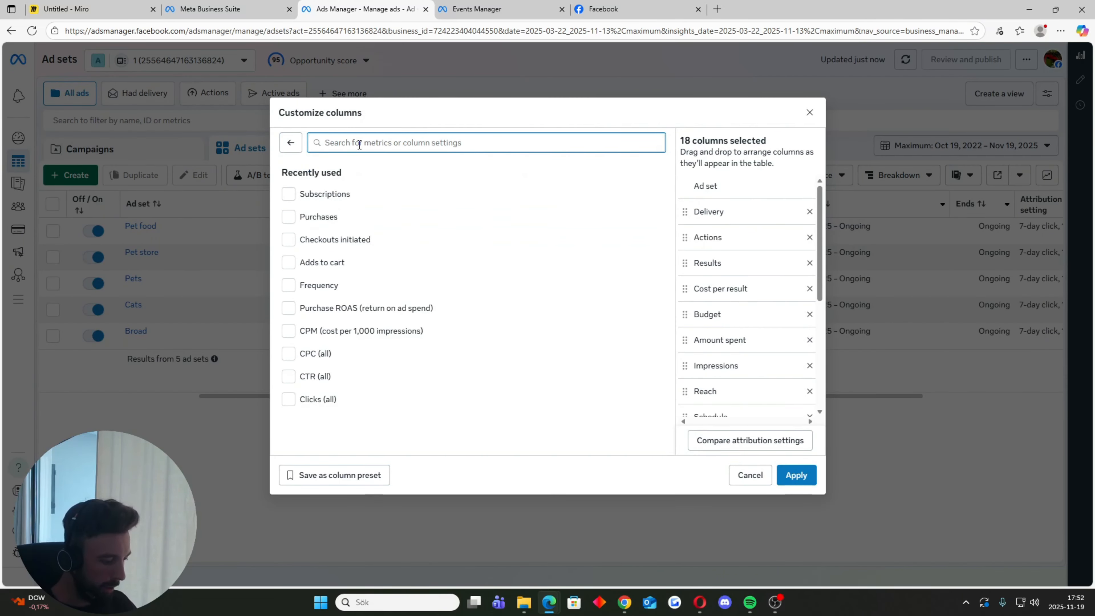
type("ctr")
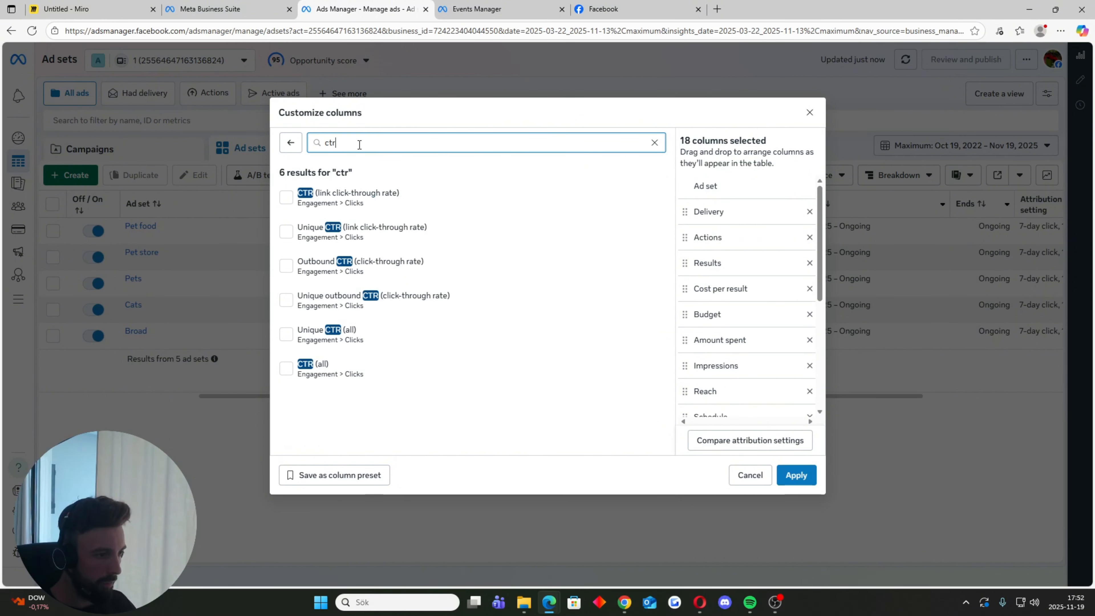
left_click(285, 367)
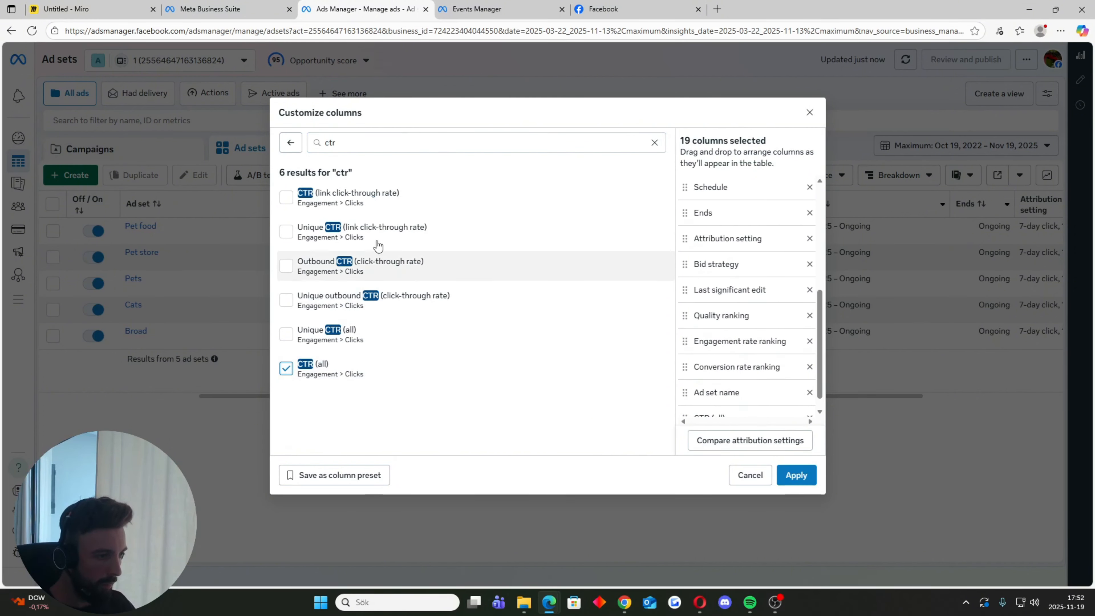
- Find the CPC metrics and add CPC (all) to the selected columns
double_click(348, 139)
key("BackSpace")
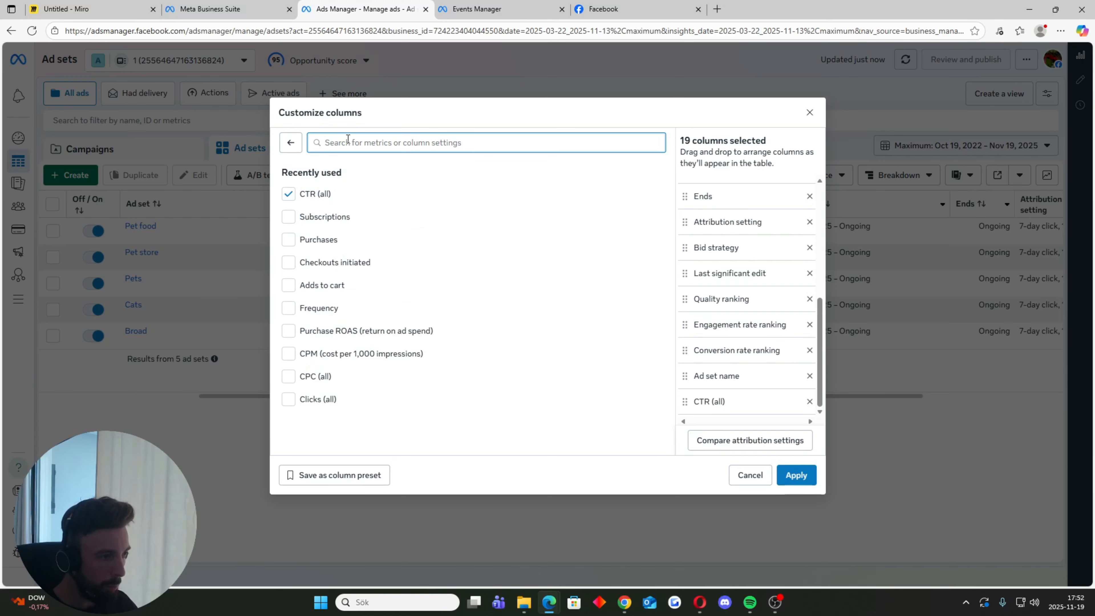
type("cpc")
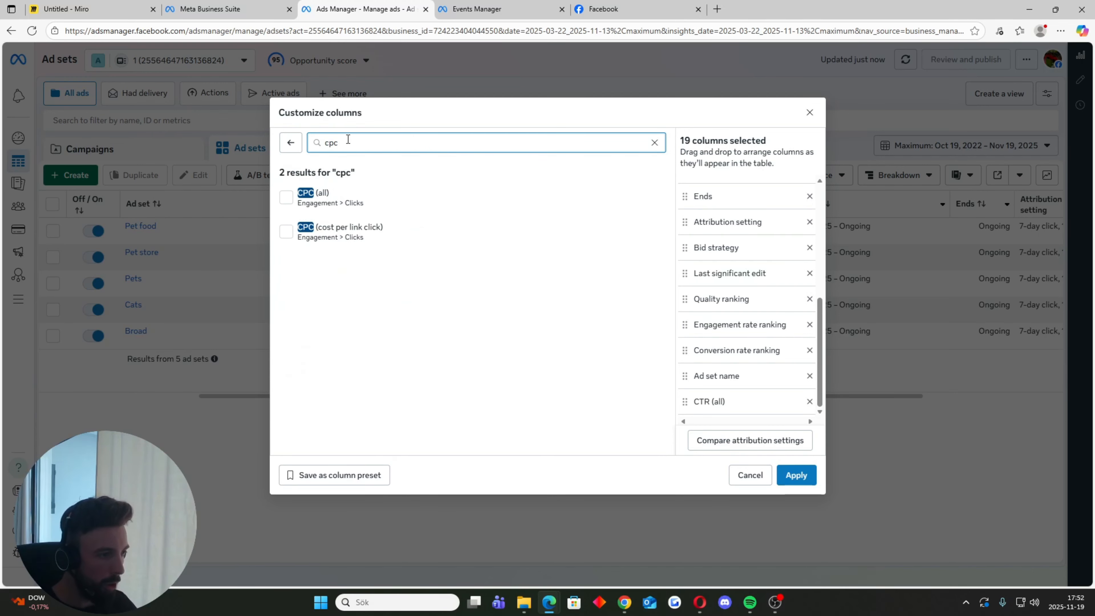
left_click(285, 196)
- Add the Clicks (all) metric to the selected columns and apply the customized column set
double_click(369, 138)
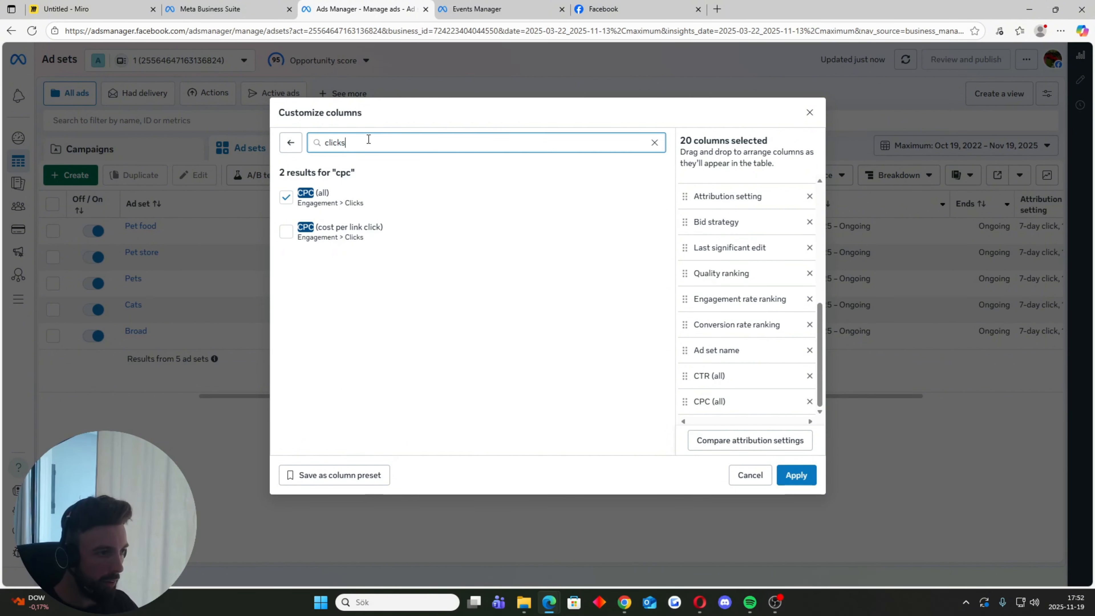
type("clicks")
scroll(364, 345, "down", 5)
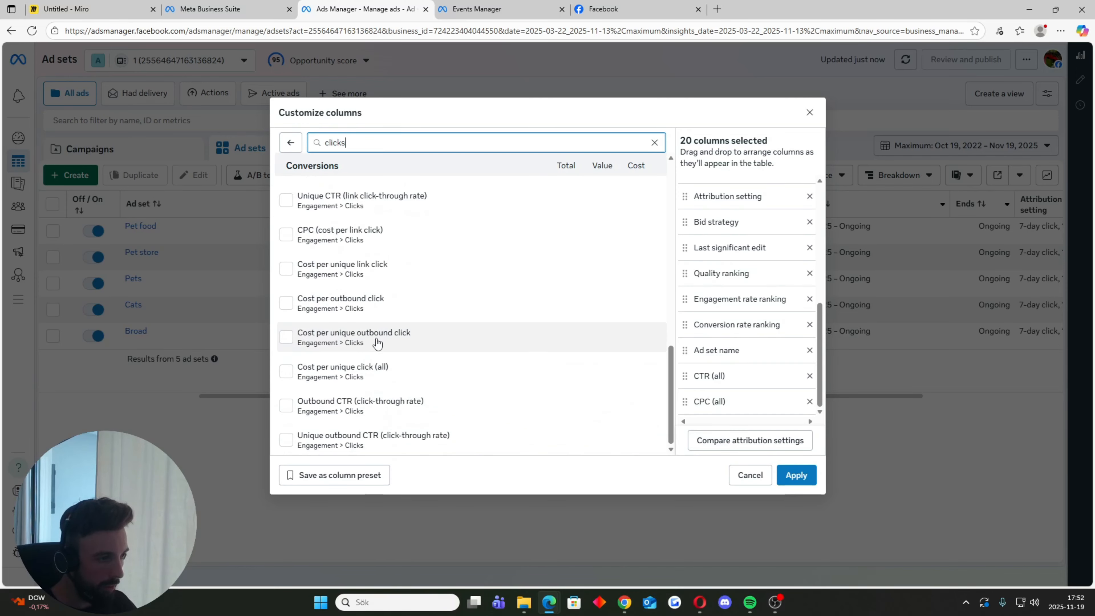
scroll(377, 338, "up", 3)
left_click(286, 294)
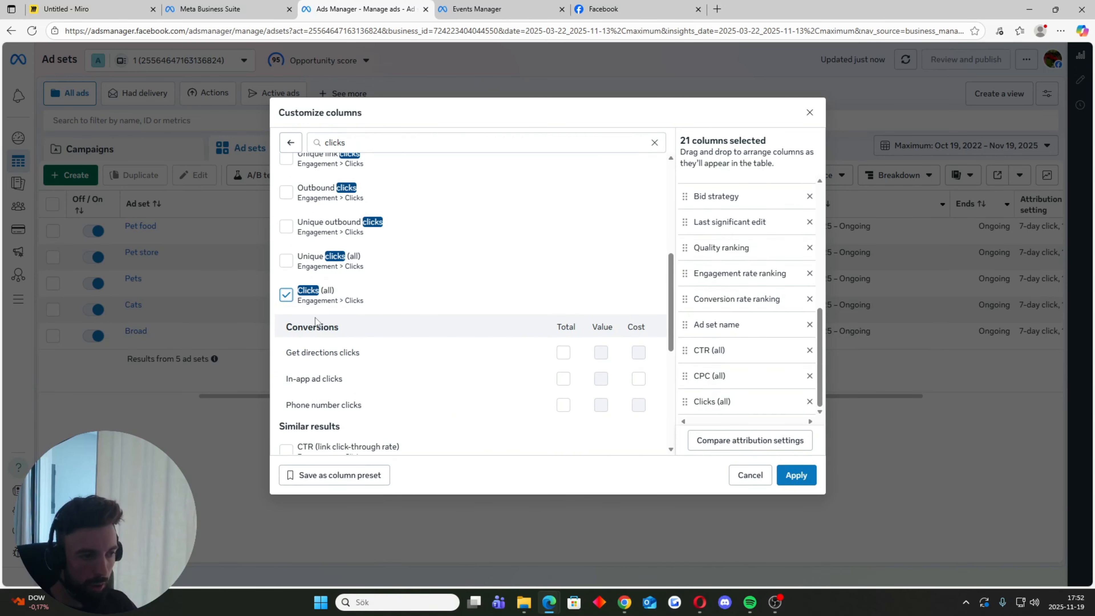
left_click(796, 475)
- Examine the added CTR, CPC and Clicks columns for the ad sets, and return to the campaigns list
left_click_drag(719, 396, 1025, 396)
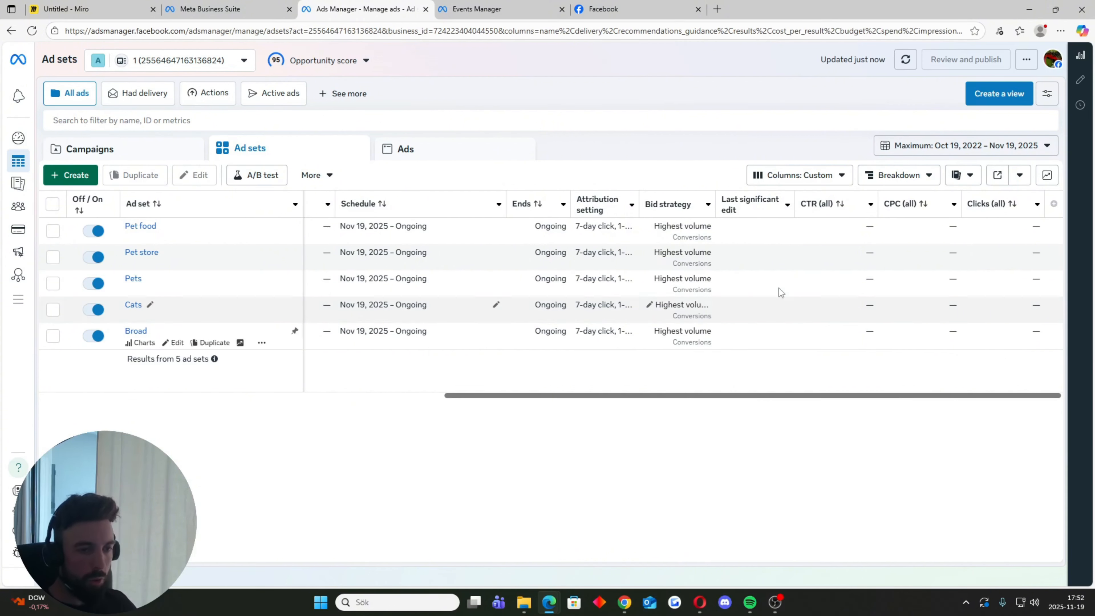
left_click_drag(856, 391, 814, 392)
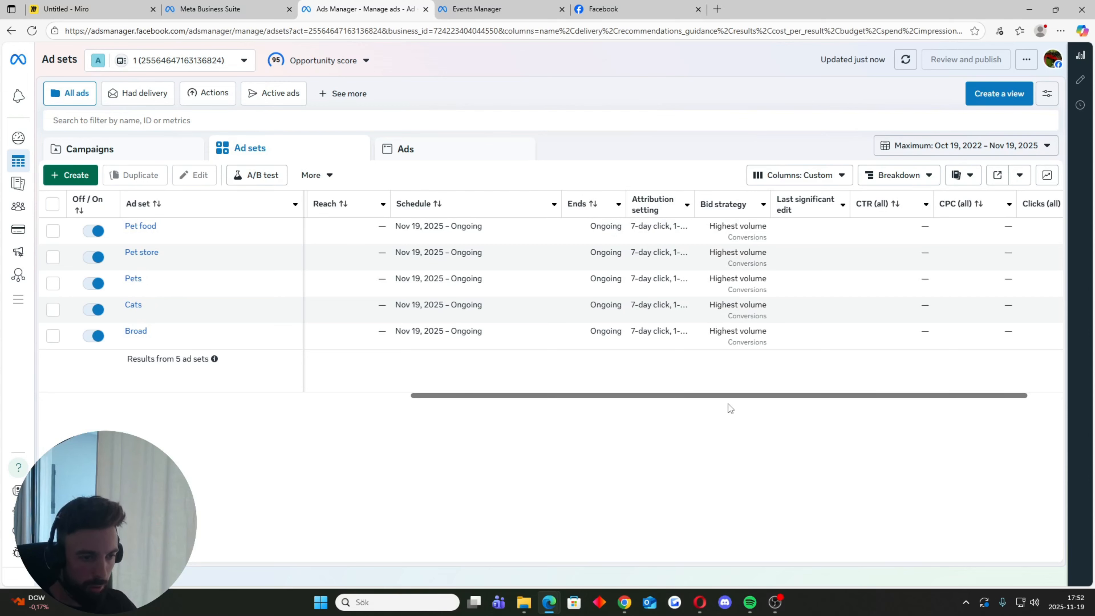
scroll(728, 408, "left", 5)
scroll(544, 414, "left", 10)
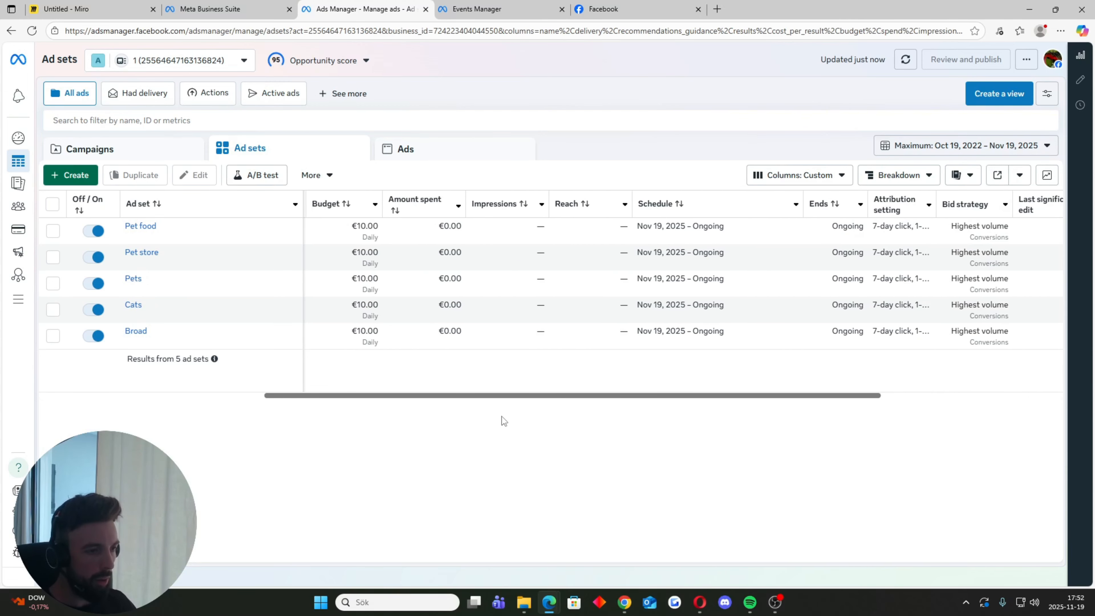
left_click(89, 149)
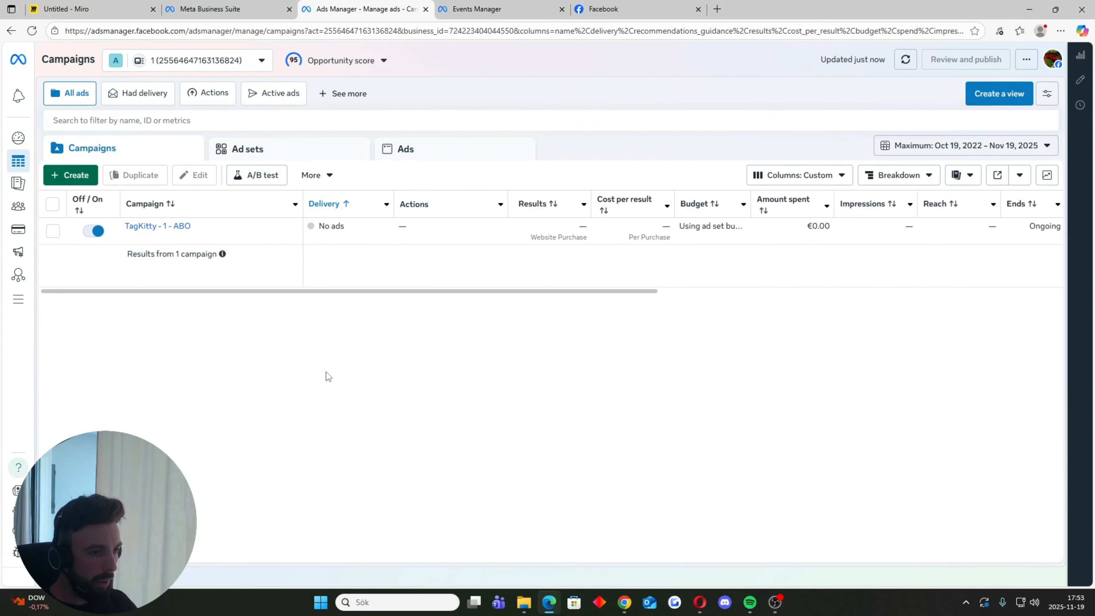